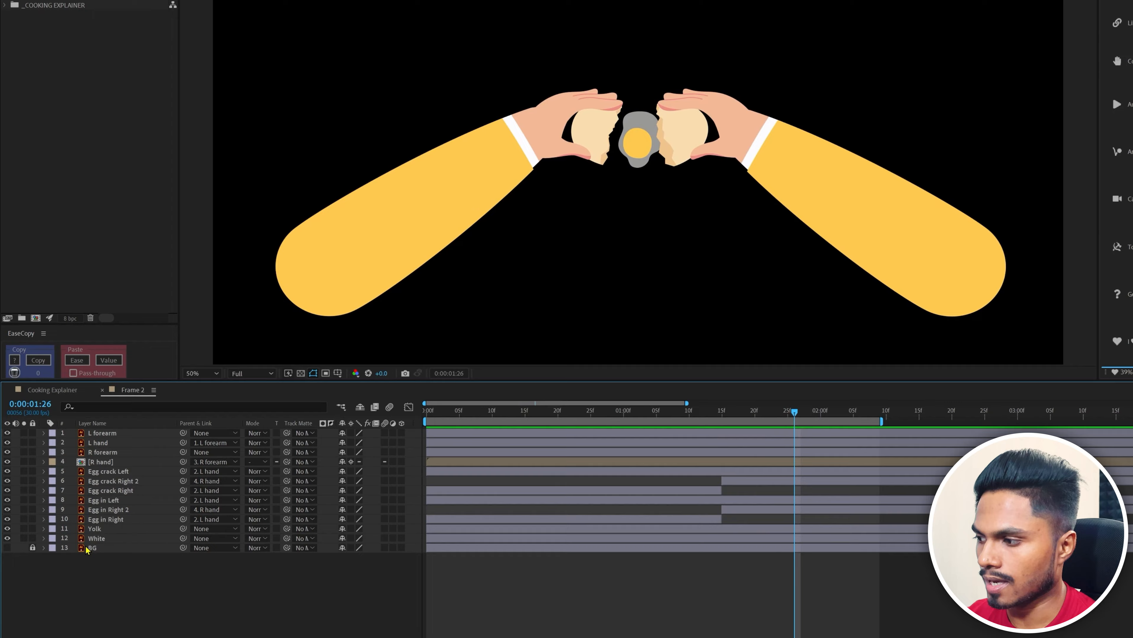
Mark every unlocked layer except Yolk and White as shy.
{"action": "left_click", "coordinate": [105, 538]}
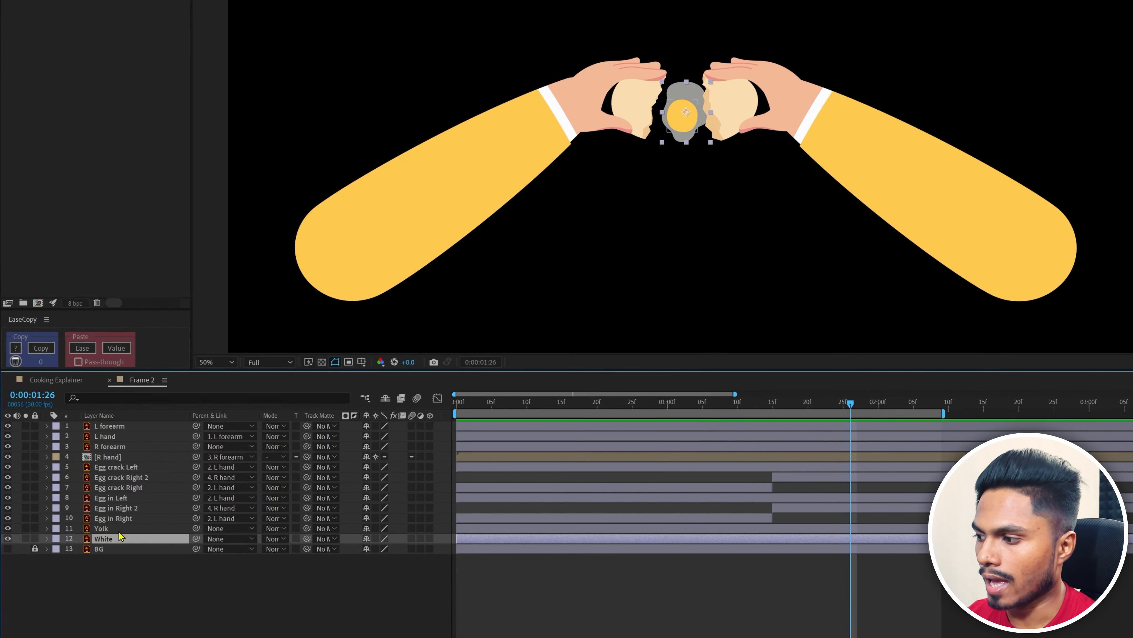
{"action": "left_click", "coordinate": [142, 575]}
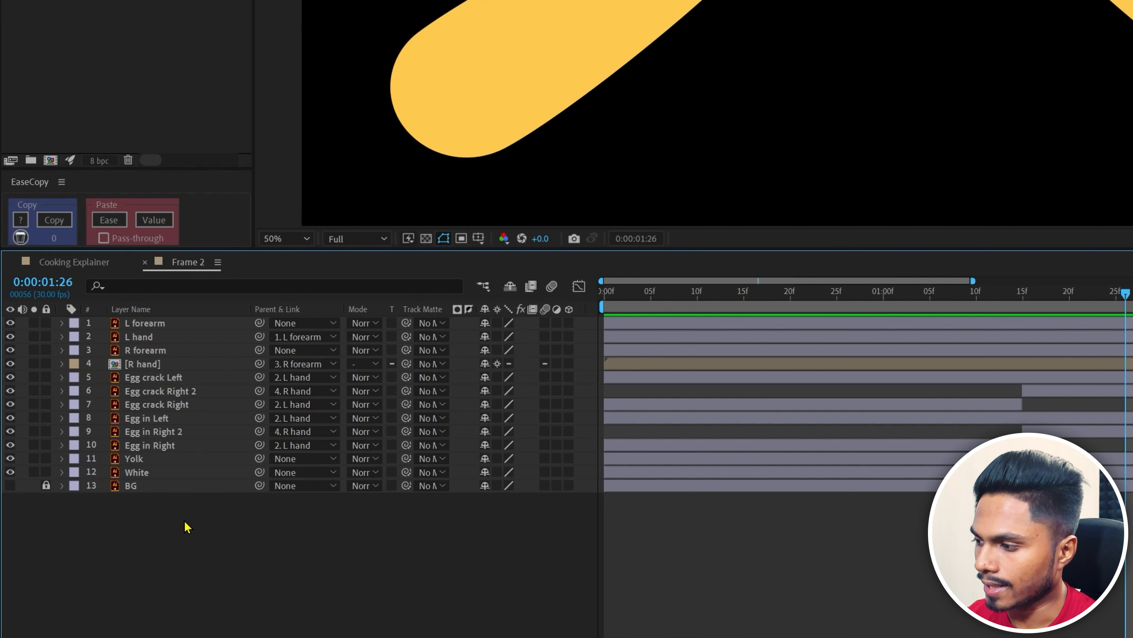
{"action": "key", "text": "ctrl+a"}
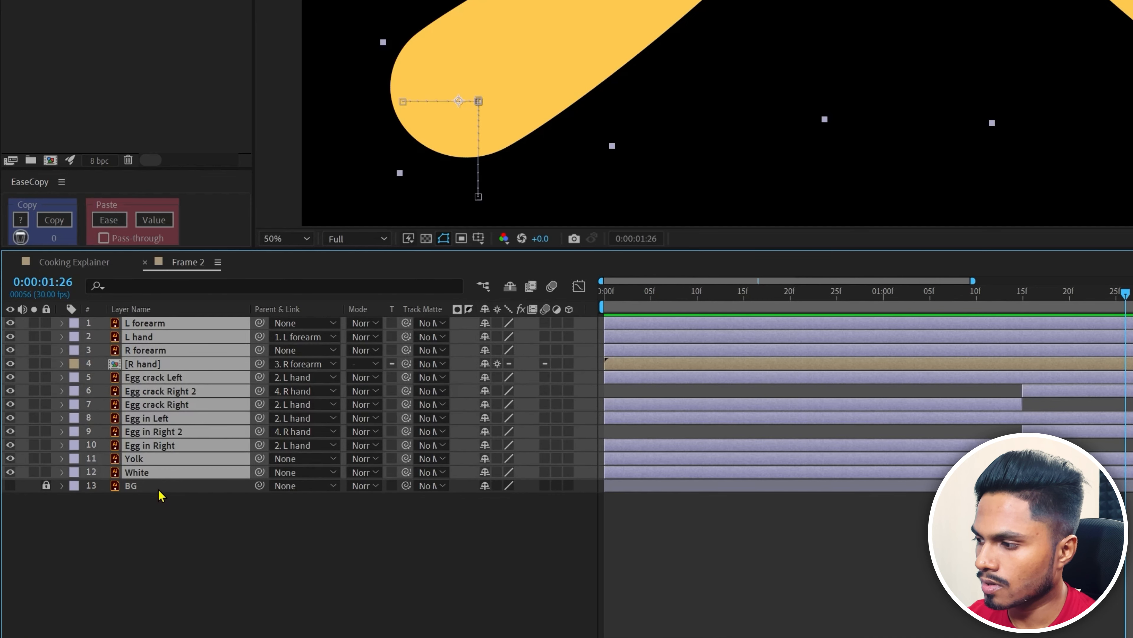
{"action": "left_click", "coordinate": [144, 475], "text": "ctrl"}
{"action": "left_click", "coordinate": [138, 458], "text": "ctrl"}
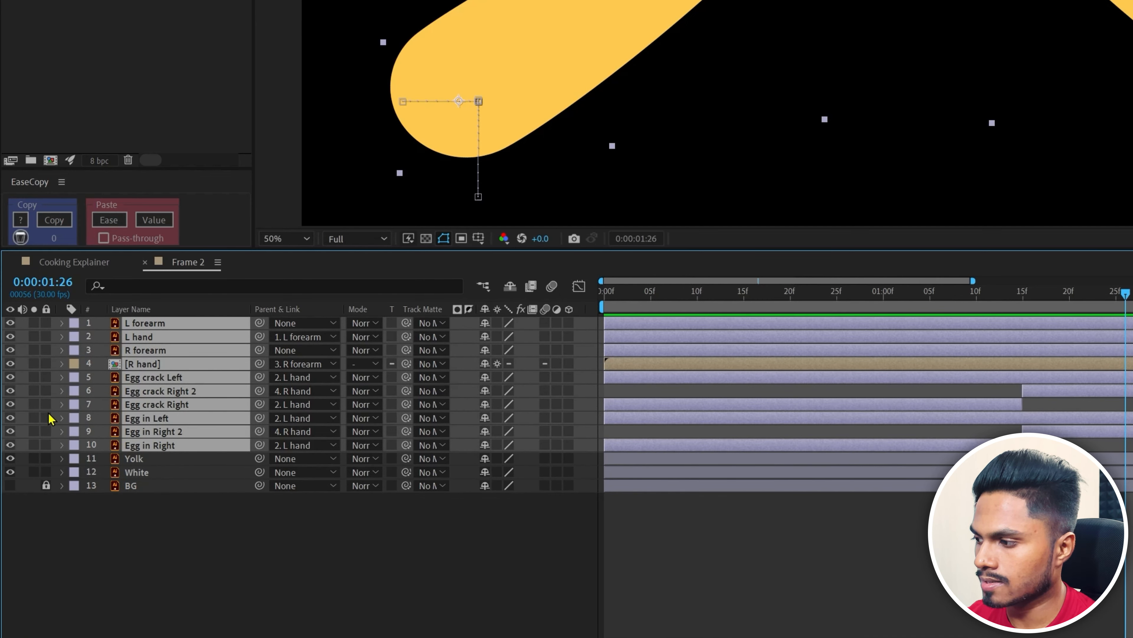
{"action": "left_click", "coordinate": [485, 330]}
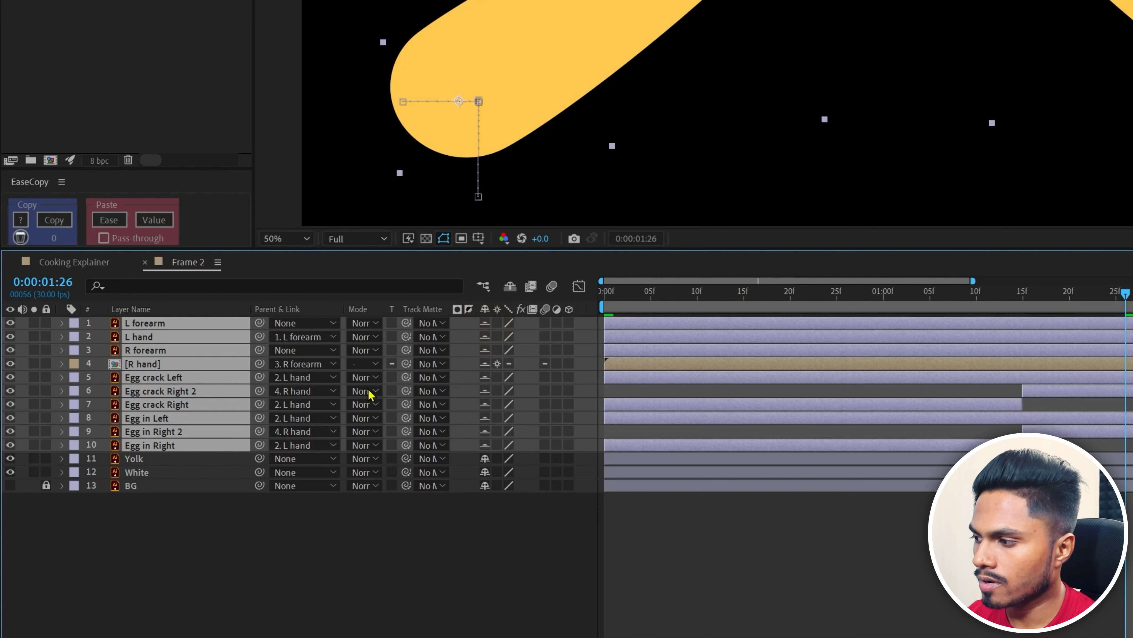
Lock the arm, hand and eggshell layers, mark BG as shy, and hide all shy layers from the timeline.
{"action": "left_click_drag", "start_coordinate": [47, 324], "coordinate": [215, 444]}
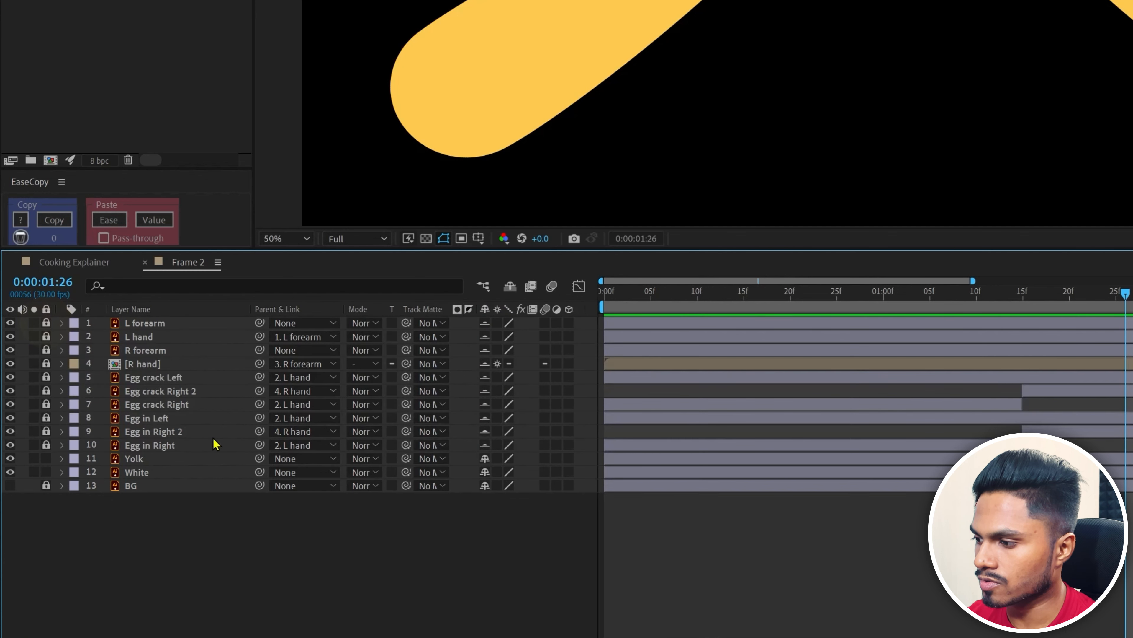
{"action": "left_click", "coordinate": [485, 486]}
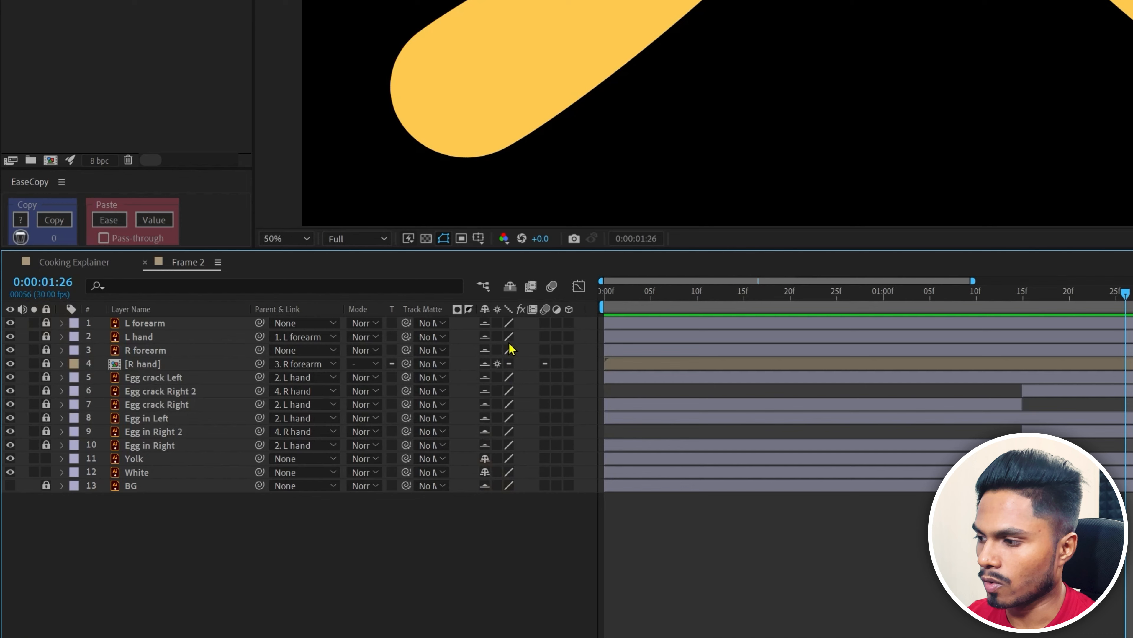
{"action": "left_click", "coordinate": [510, 287]}
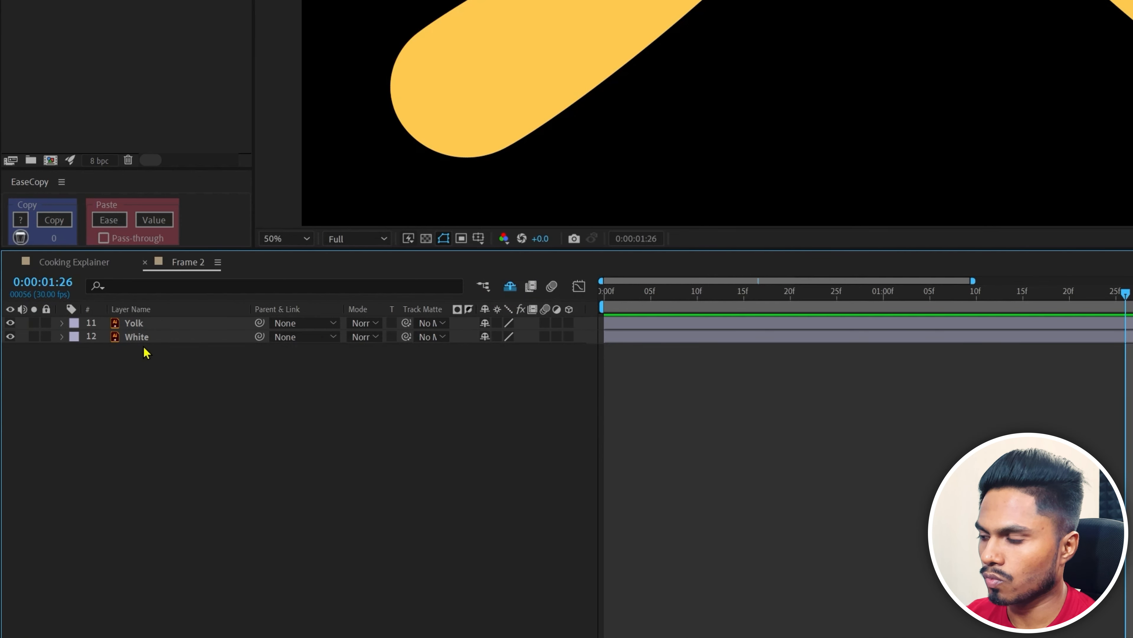
Create shape layers from the Yolk and White vector layers.
{"action": "left_click_drag", "start_coordinate": [202, 375], "coordinate": [132, 324]}
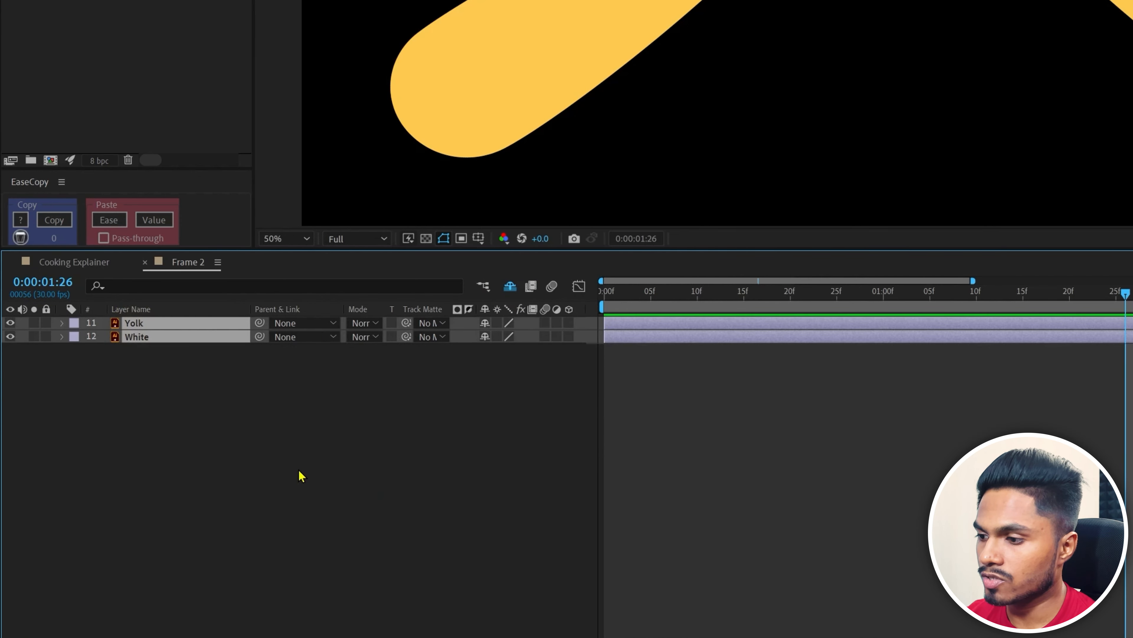
{"action": "left_click", "coordinate": [368, 448]}
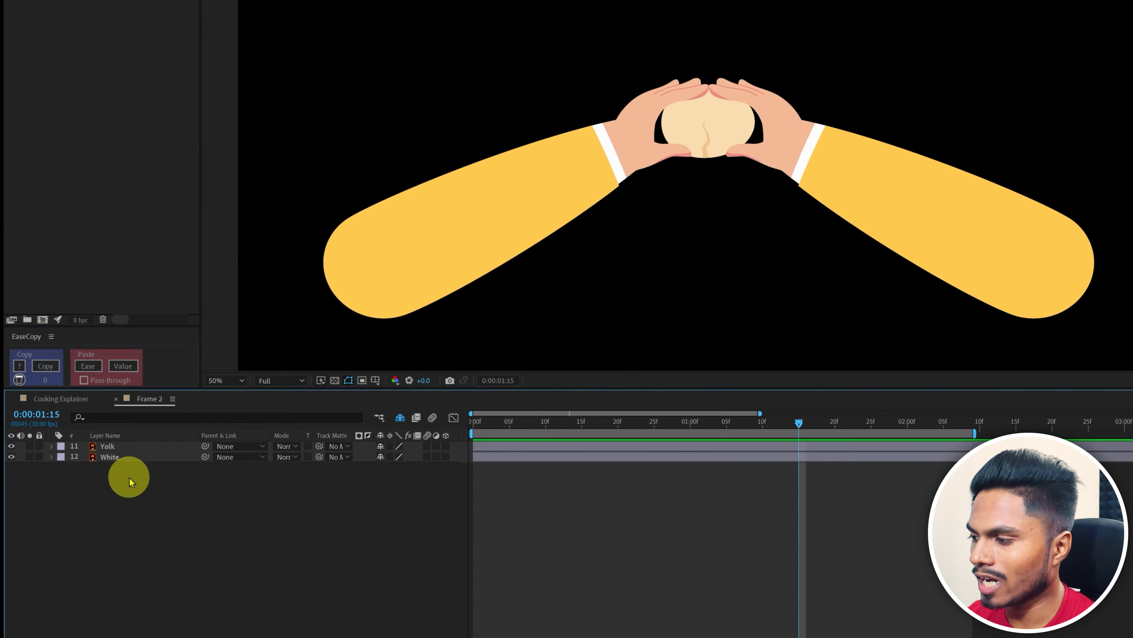
{"action": "left_click_drag", "start_coordinate": [159, 357], "coordinate": [126, 323]}
{"action": "right_click", "coordinate": [129, 322]}
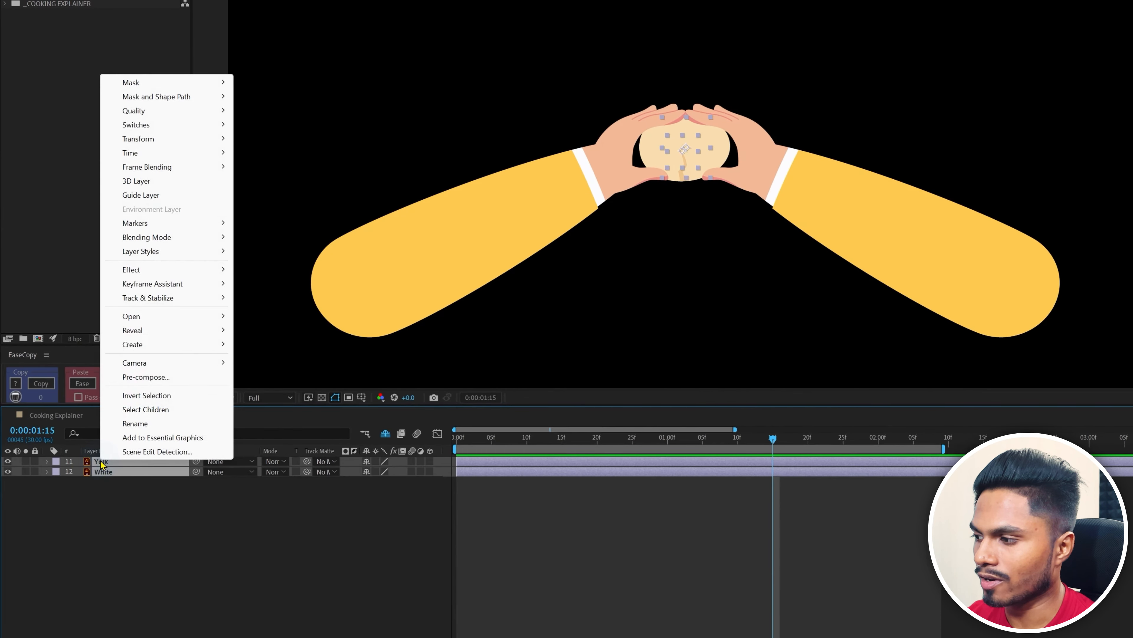
{"action": "mouse_move", "coordinate": [134, 344]}
{"action": "left_click", "coordinate": [245, 385]}
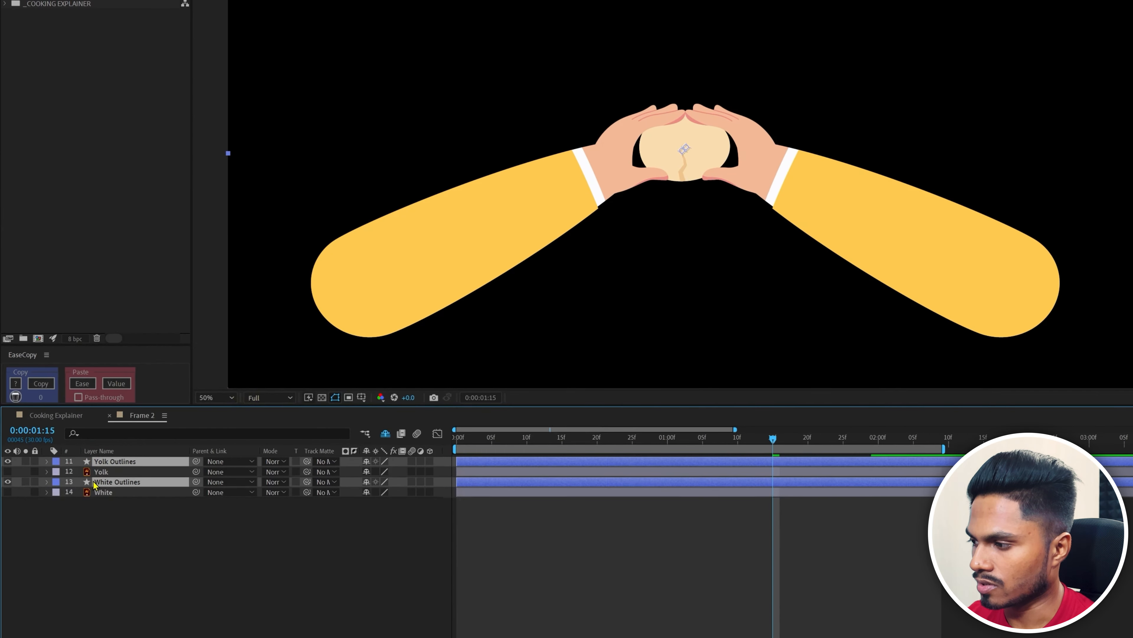
Group the two outline layers together and delete the original Yolk and White layers.
{"action": "left_click_drag", "start_coordinate": [116, 471], "coordinate": [116, 471]}
{"action": "left_click_drag", "start_coordinate": [128, 516], "coordinate": [97, 484]}
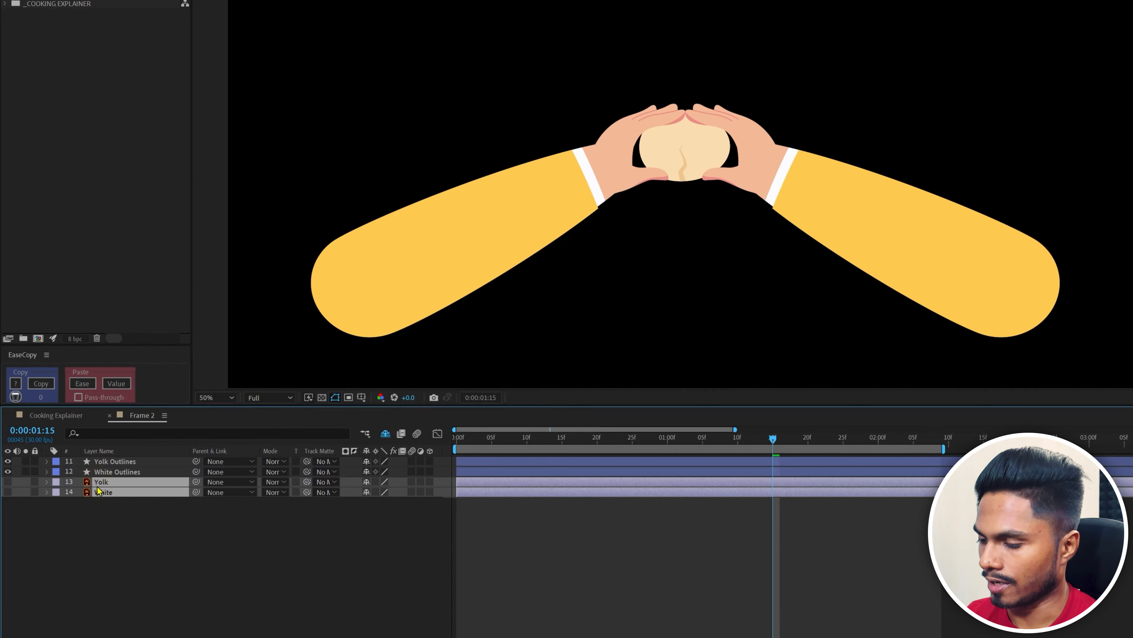
{"action": "key", "text": "Delete"}
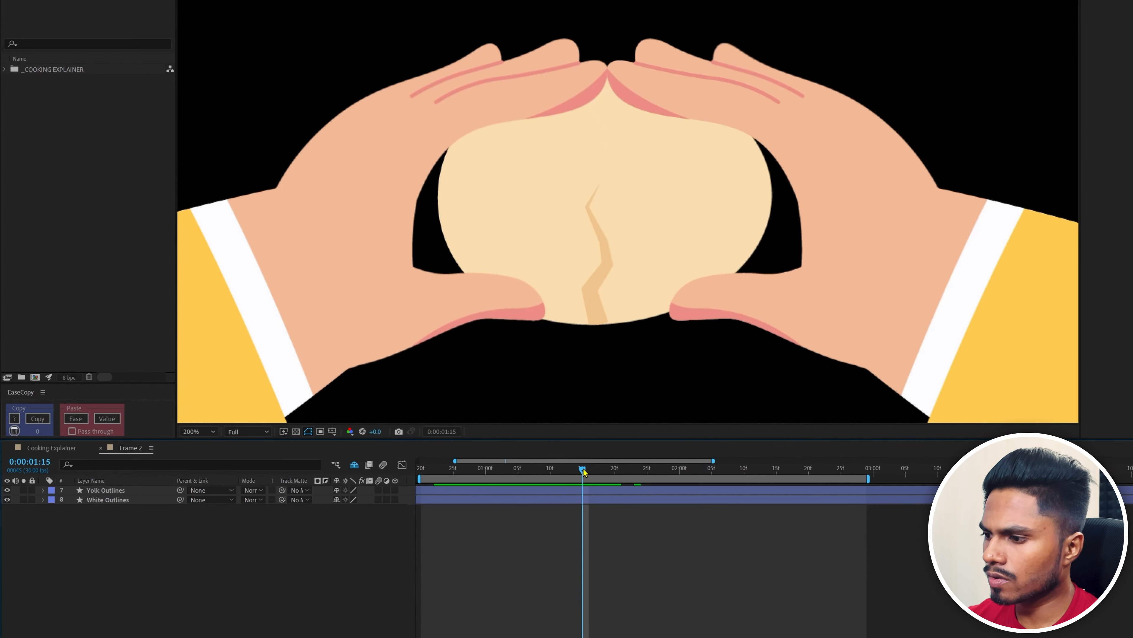
Trim the start of the Yolk Outlines and White Outlines layers to 0:00:01:15.
{"action": "mouse_move", "coordinate": [585, 468]}
{"action": "left_mouse_down"}
{"action": "mouse_move", "coordinate": [663, 469]}
{"action": "mouse_move", "coordinate": [584, 472]}
{"action": "left_mouse_up"}
{"action": "left_click", "coordinate": [605, 493]}
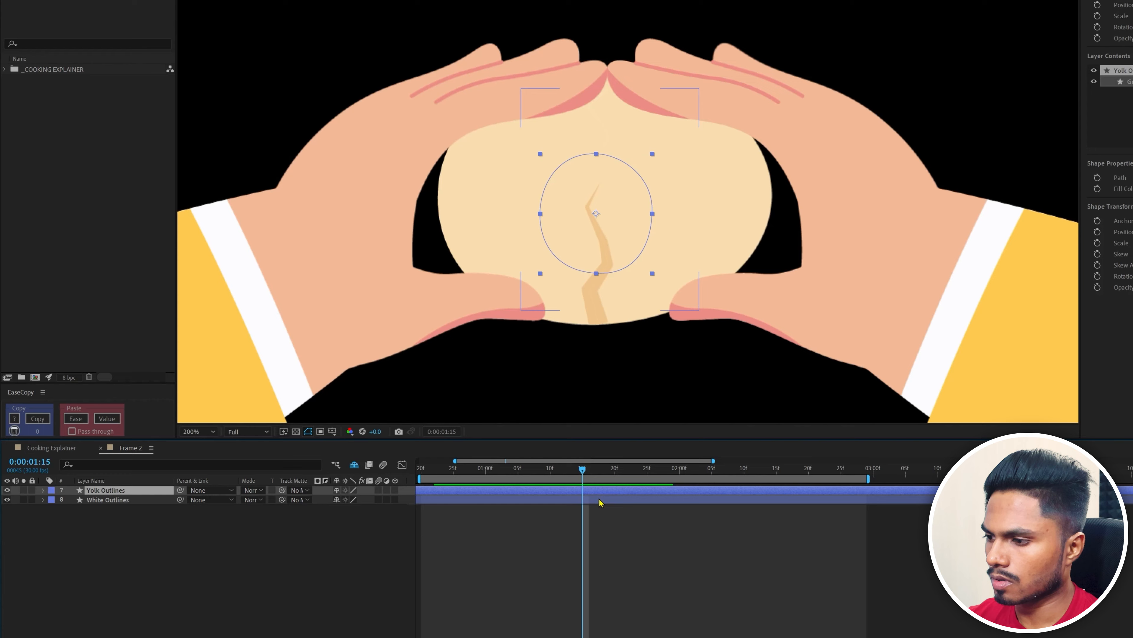
{"action": "left_click", "coordinate": [598, 498], "text": "shift"}
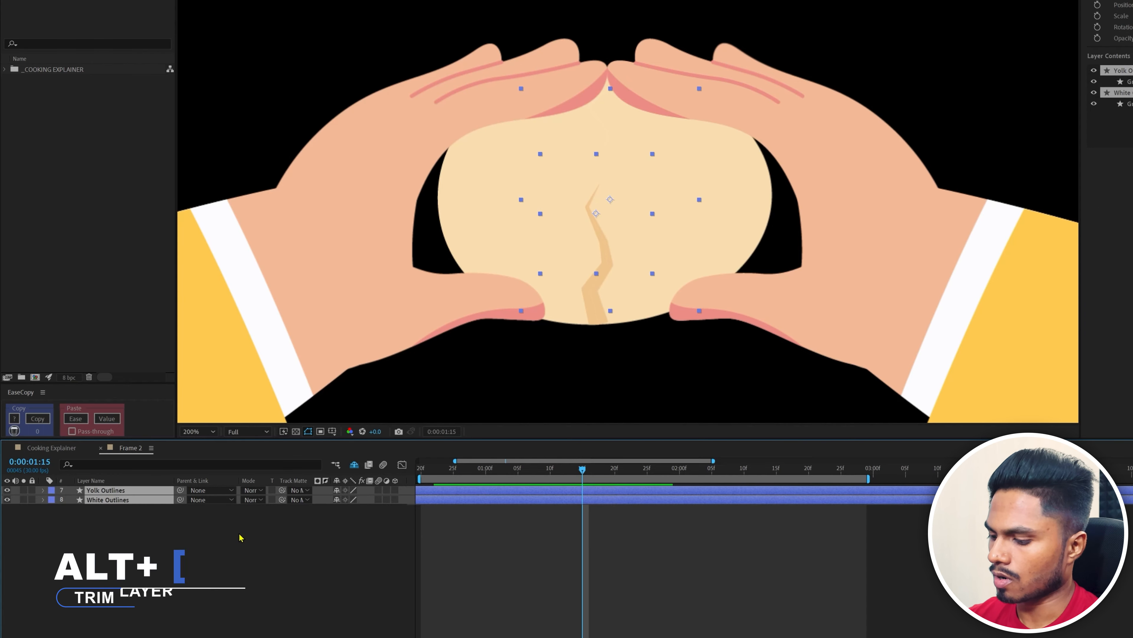
{"action": "key", "text": "alt+bracketleft"}
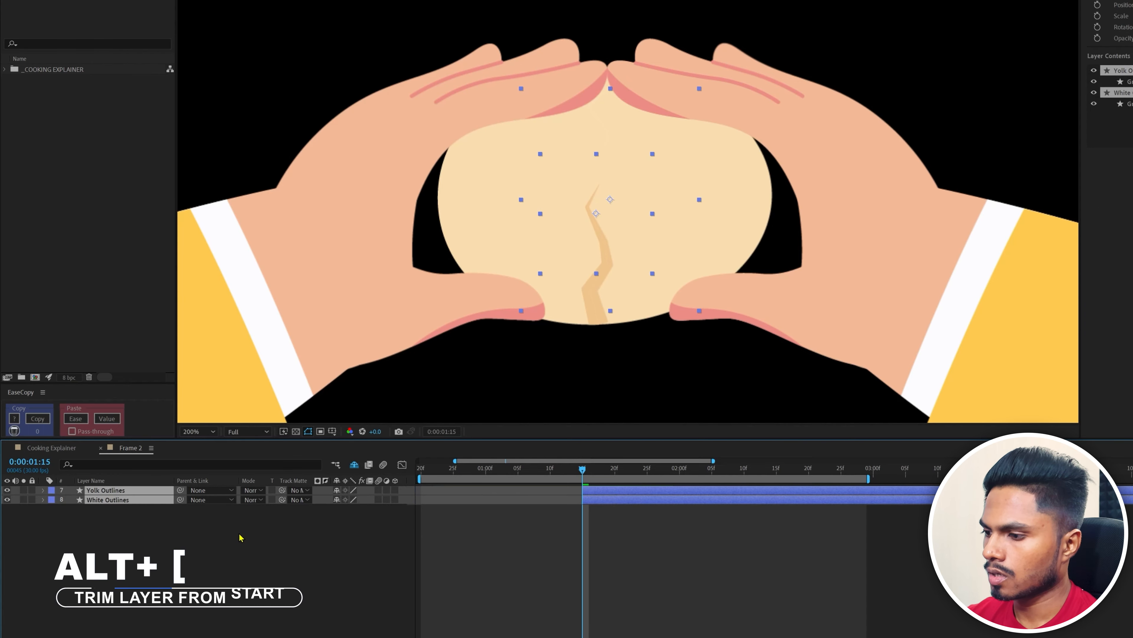
{"action": "left_click", "coordinate": [485, 574]}
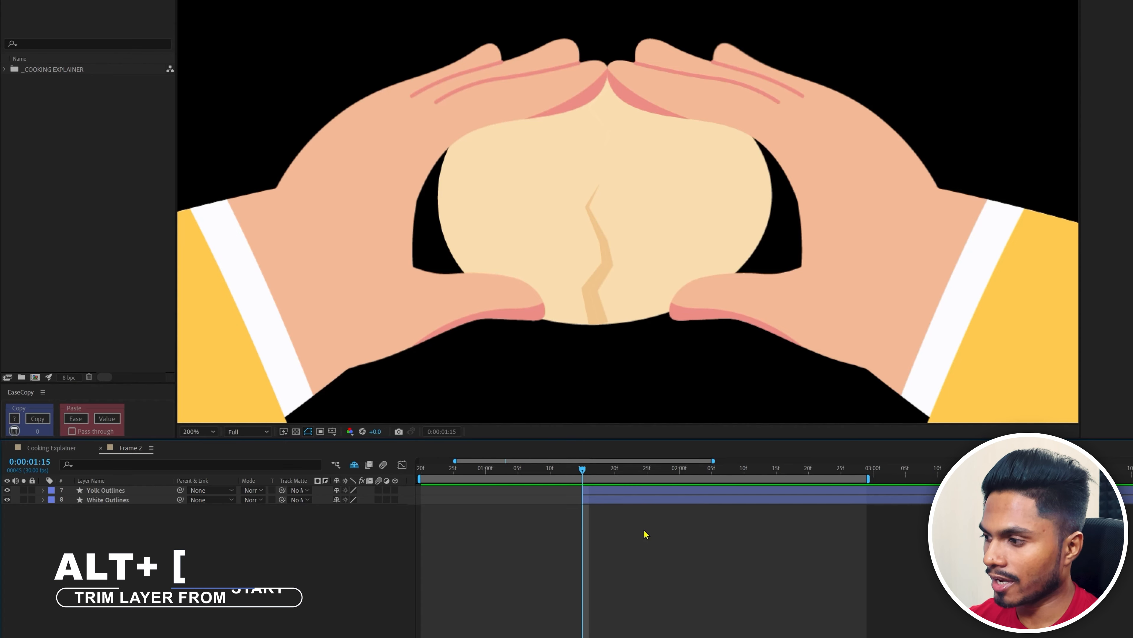
Hide White Outlines and set a Path keyframe for the Yolk Outlines shape at 0:00:01:15.
{"action": "left_click", "coordinate": [7, 499]}
{"action": "left_click", "coordinate": [96, 490]}
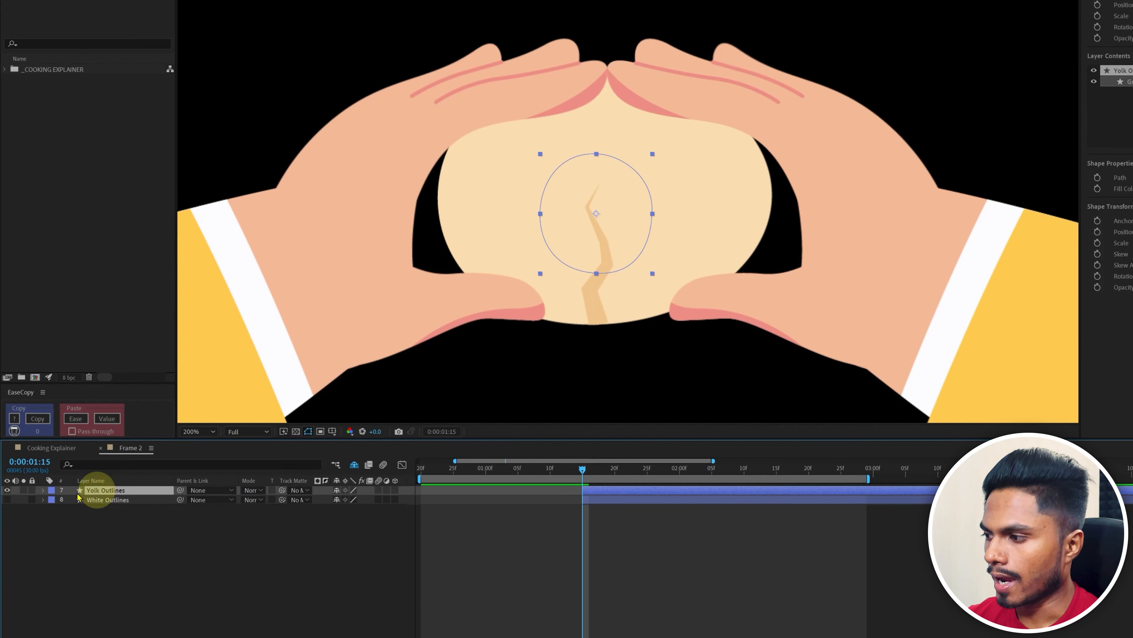
{"action": "left_click", "coordinate": [43, 490]}
{"action": "left_click", "coordinate": [53, 500]}
{"action": "left_click", "coordinate": [62, 509]}
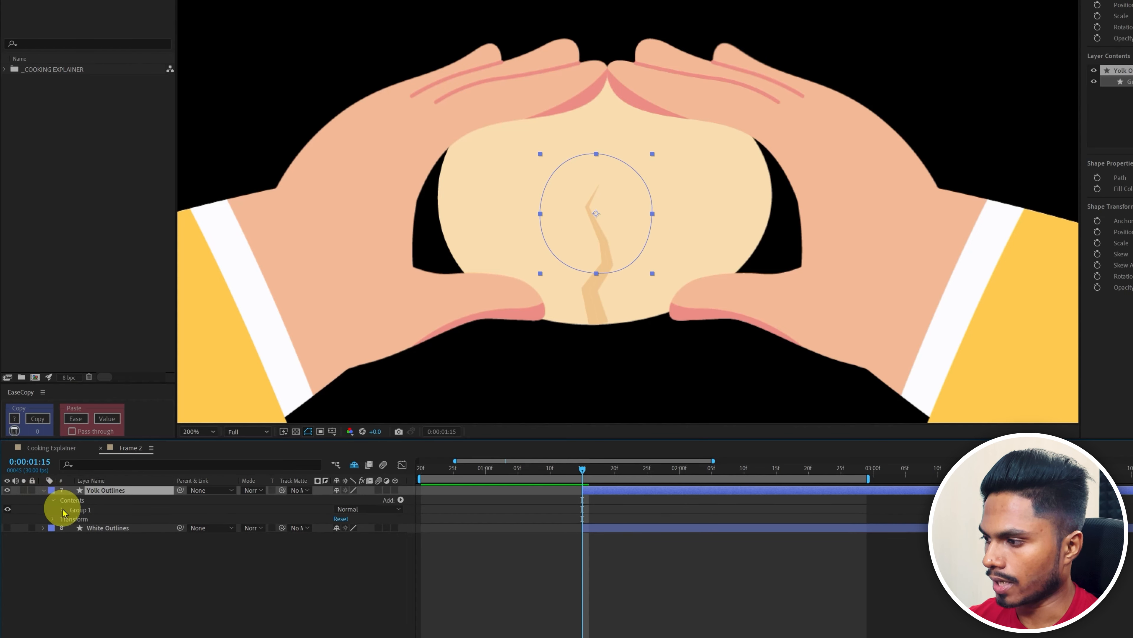
{"action": "left_click", "coordinate": [73, 518]}
{"action": "left_click", "coordinate": [90, 527]}
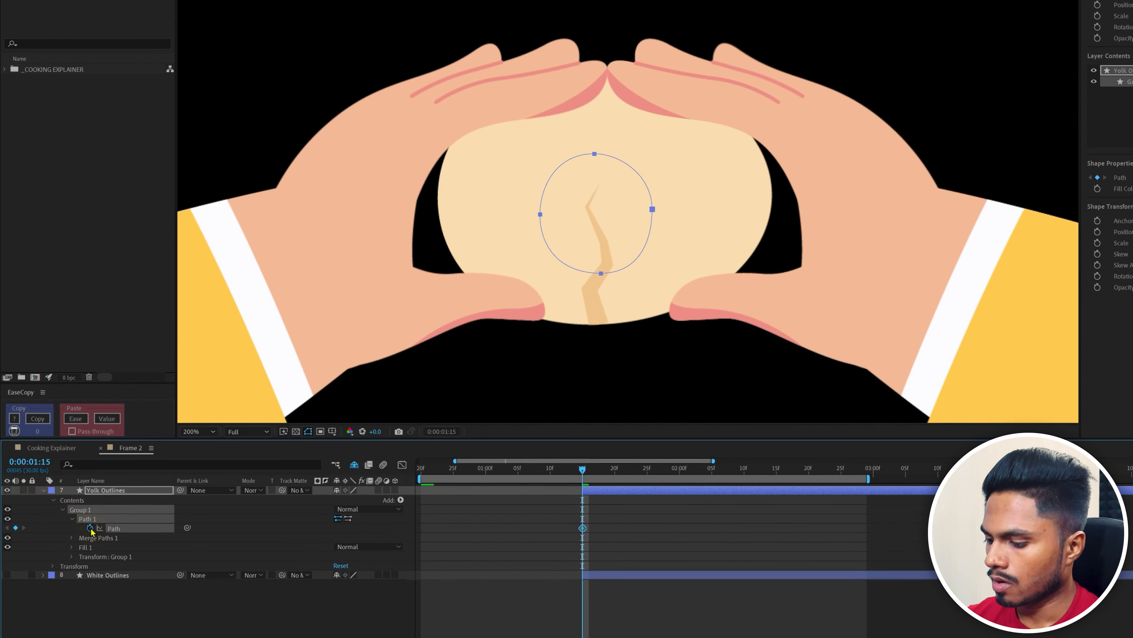
Separate the Yolk Outlines position dimensions and set a Y Position keyframe at 0:00:01:15.
{"action": "key", "text": "p"}
{"action": "right_click", "coordinate": [87, 500]}
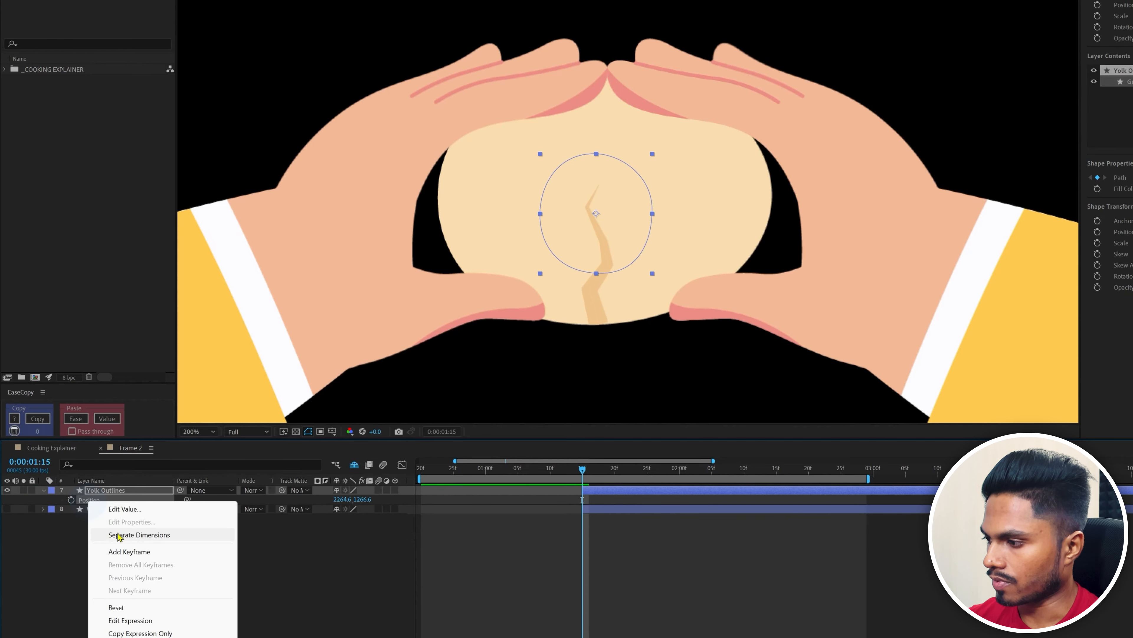
{"action": "left_click", "coordinate": [100, 535]}
{"action": "left_click", "coordinate": [71, 509]}
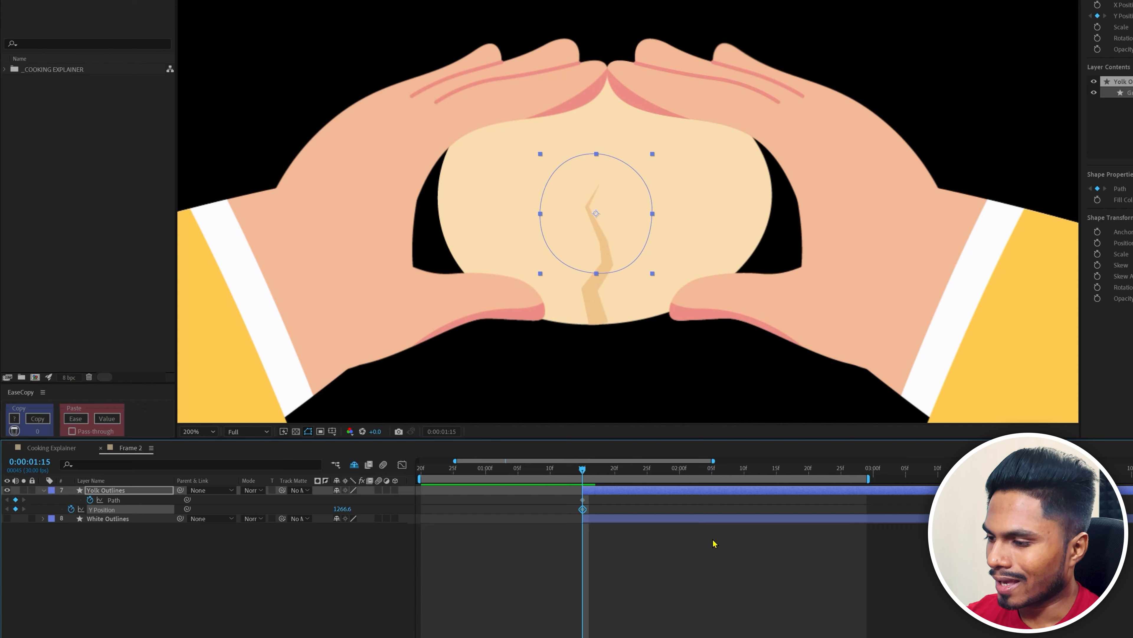
At 0:00:01:19, move the yolk path down and stretch it into a tall, narrow oval hanging below the egg.
{"action": "key", "text": "Page_Down"}
{"action": "key", "text": "Page_Down"}
{"action": "key", "text": "Page_Down"}
{"action": "key", "text": "Page_Down"}
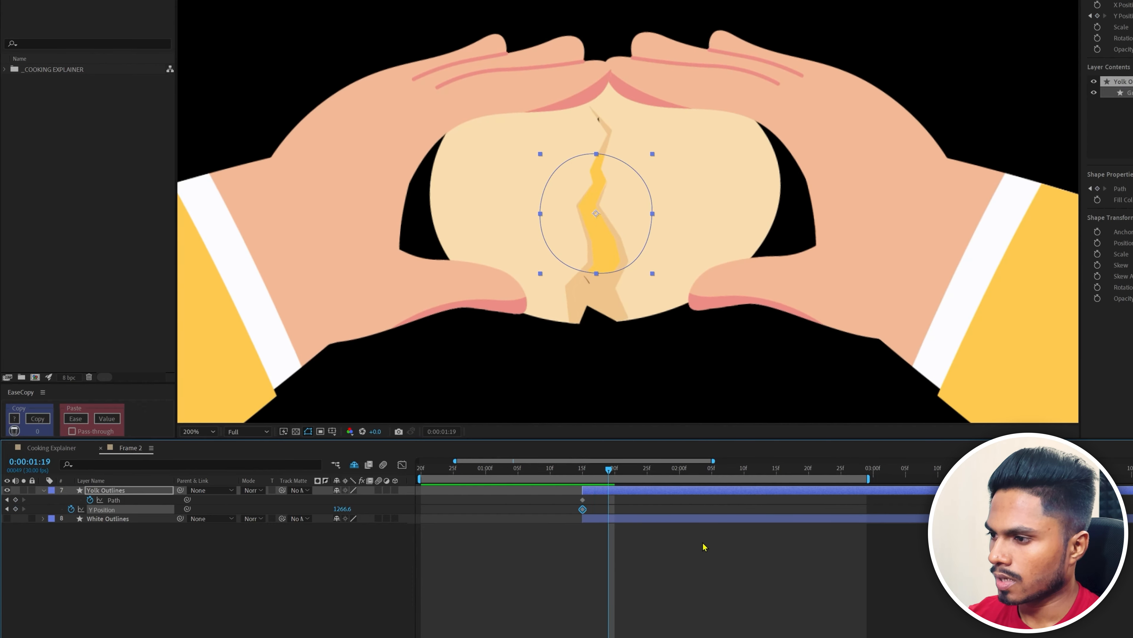
{"action": "left_click", "coordinate": [597, 275]}
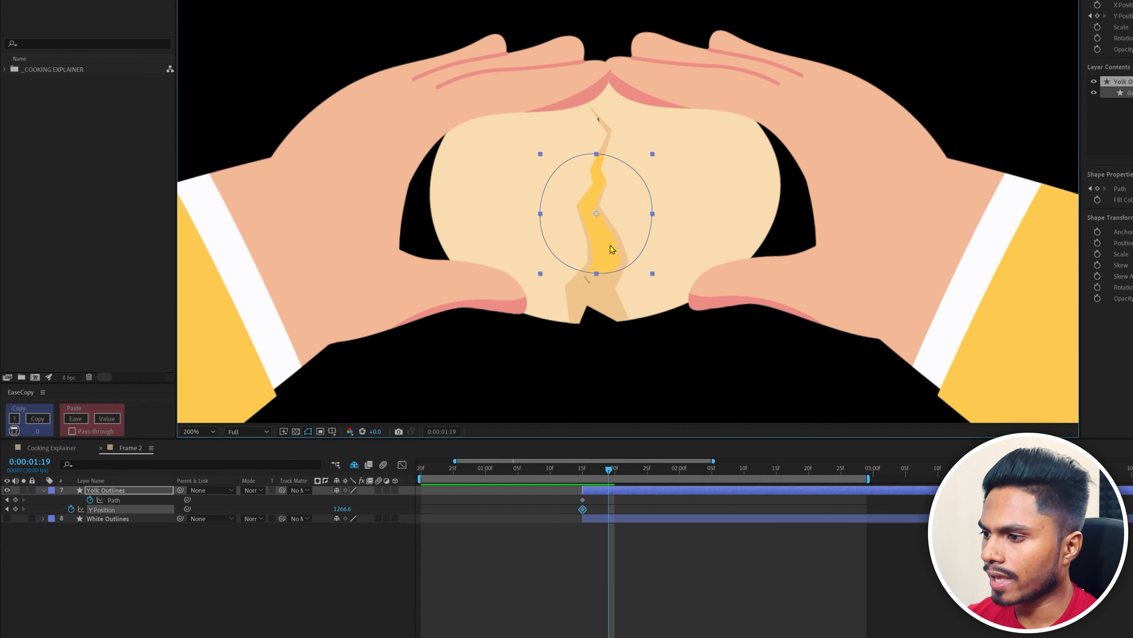
{"action": "left_click", "coordinate": [137, 502]}
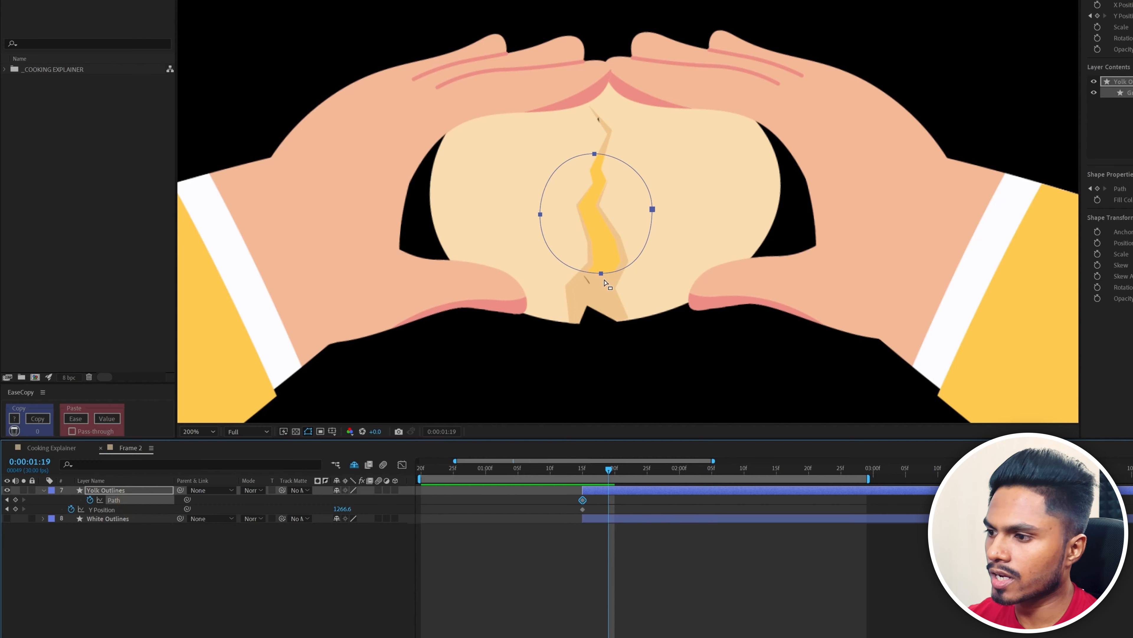
{"action": "double_click", "coordinate": [601, 273]}
{"action": "left_click_drag", "start_coordinate": [613, 243], "coordinate": [590, 391]}
{"action": "left_click_drag", "start_coordinate": [598, 337], "coordinate": [615, 329]}
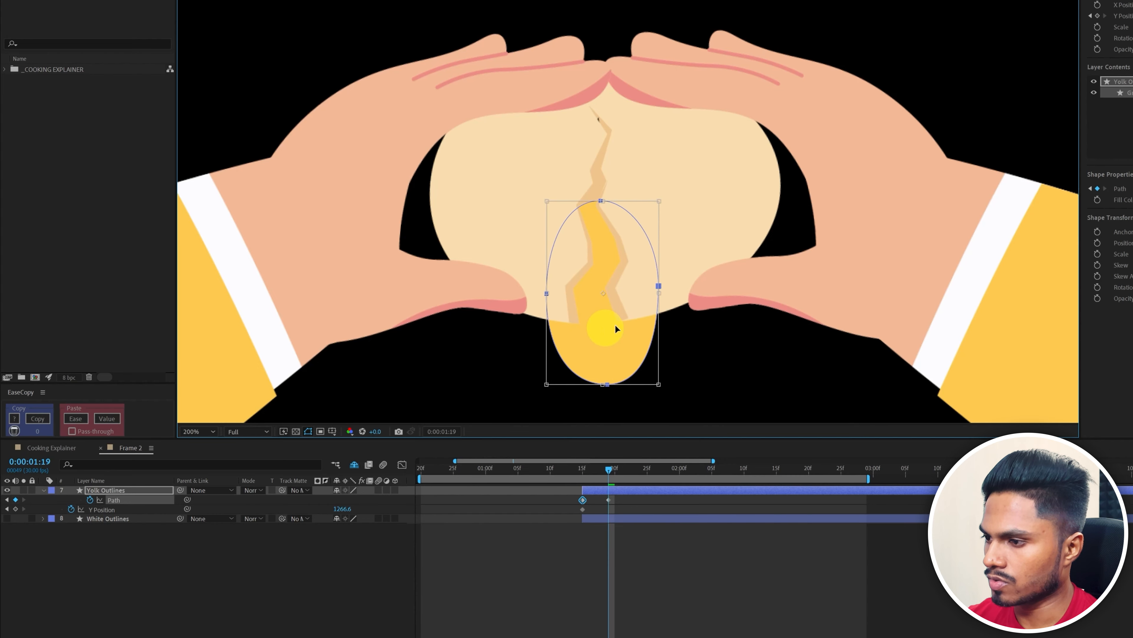
{"action": "left_click_drag", "start_coordinate": [657, 293], "coordinate": [645, 292]}
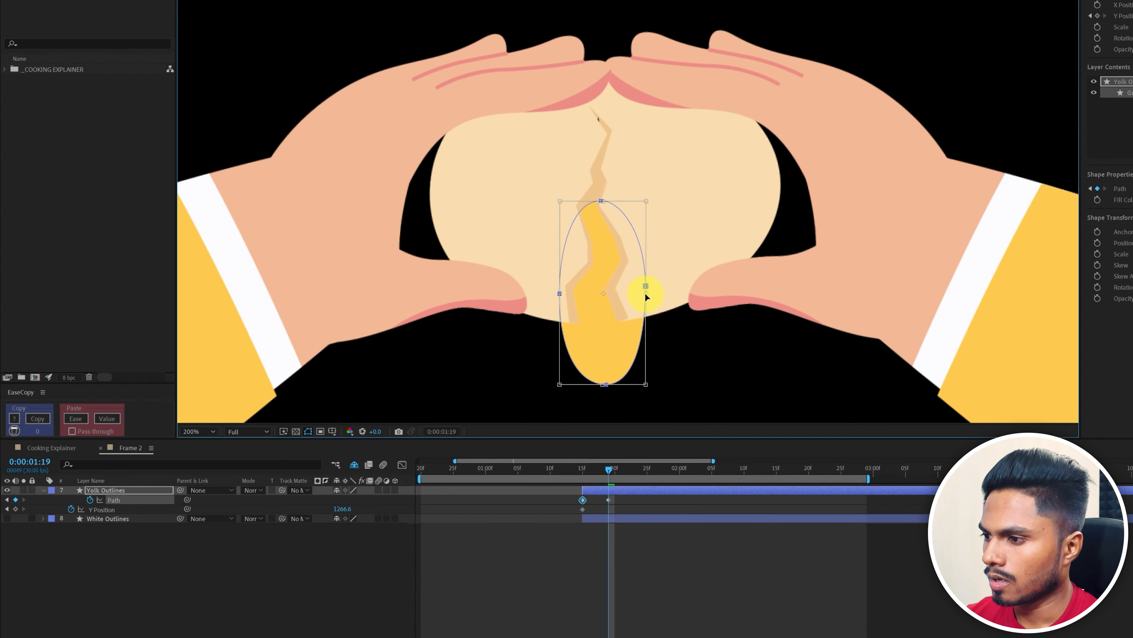
{"action": "left_click", "coordinate": [610, 569]}
Reshape the side and bottom points of the yolk path into a narrow drip emerging from the crack.
{"action": "left_click", "coordinate": [119, 499]}
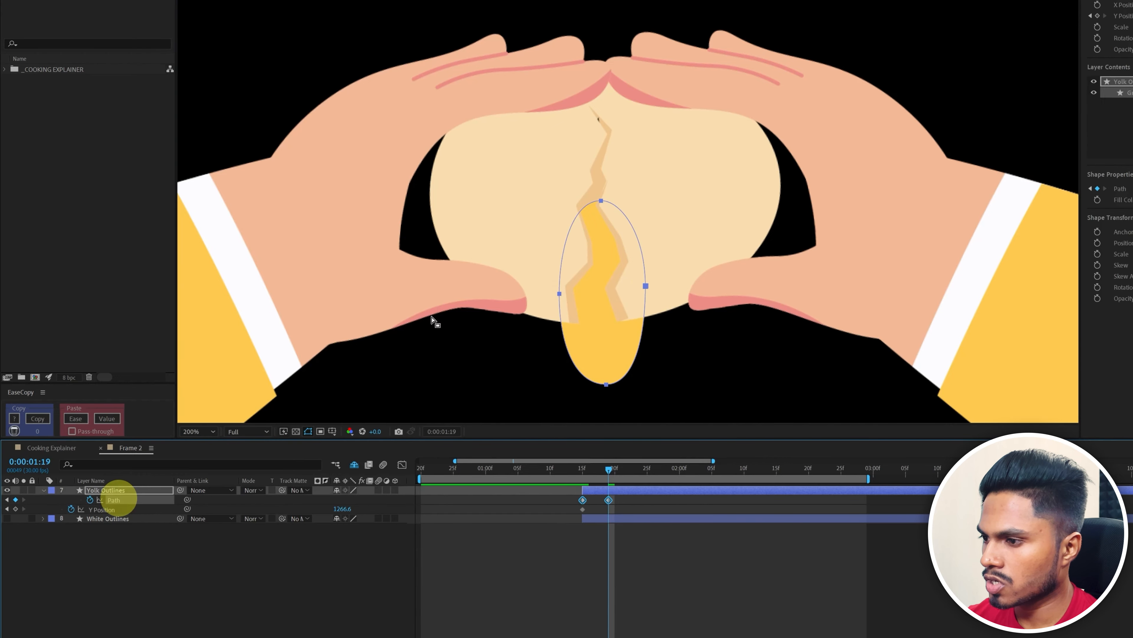
{"action": "scroll", "coordinate": [678, 356], "scroll_direction": "up", "scroll_amount": 1}
{"action": "left_click_drag", "start_coordinate": [537, 412], "coordinate": [559, 397]}
{"action": "left_click_drag", "start_coordinate": [442, 233], "coordinate": [479, 218]}
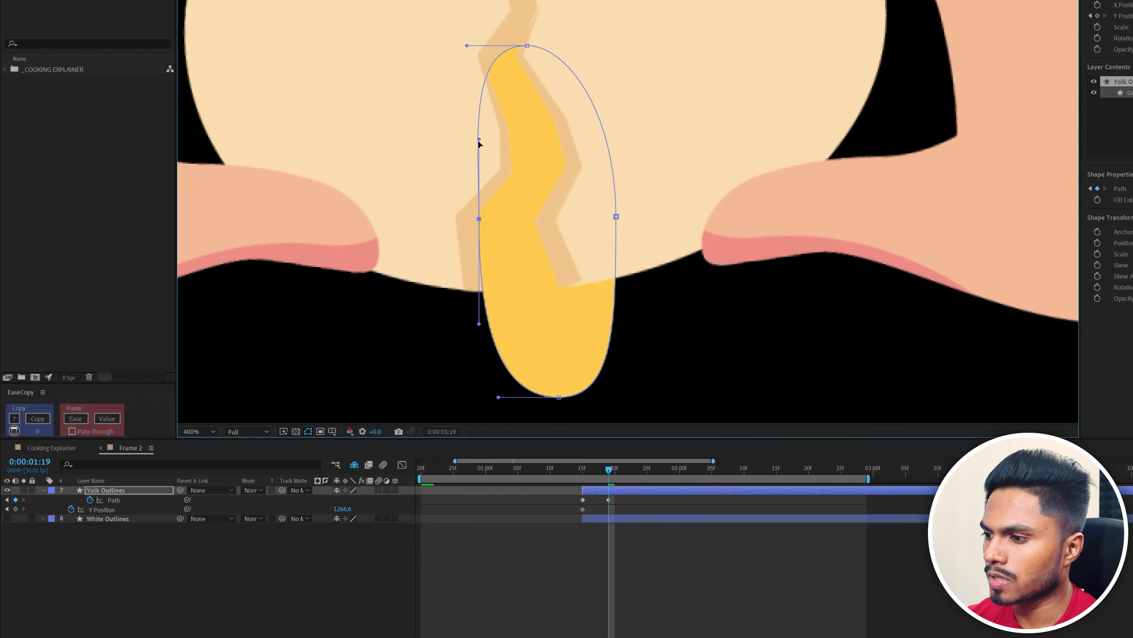
{"action": "left_click_drag", "start_coordinate": [478, 140], "coordinate": [459, 152]}
{"action": "left_click_drag", "start_coordinate": [479, 222], "coordinate": [465, 221]}
{"action": "left_click", "coordinate": [555, 401]}
{"action": "key", "text": "ctrl+z"}
{"action": "left_click_drag", "start_coordinate": [560, 400], "coordinate": [533, 400]}
{"action": "left_click_drag", "start_coordinate": [614, 221], "coordinate": [570, 222]}
{"action": "left_click_drag", "start_coordinate": [586, 397], "coordinate": [567, 396]}
{"action": "left_click_drag", "start_coordinate": [571, 322], "coordinate": [550, 324]}
{"action": "left_click_drag", "start_coordinate": [567, 396], "coordinate": [575, 394]}
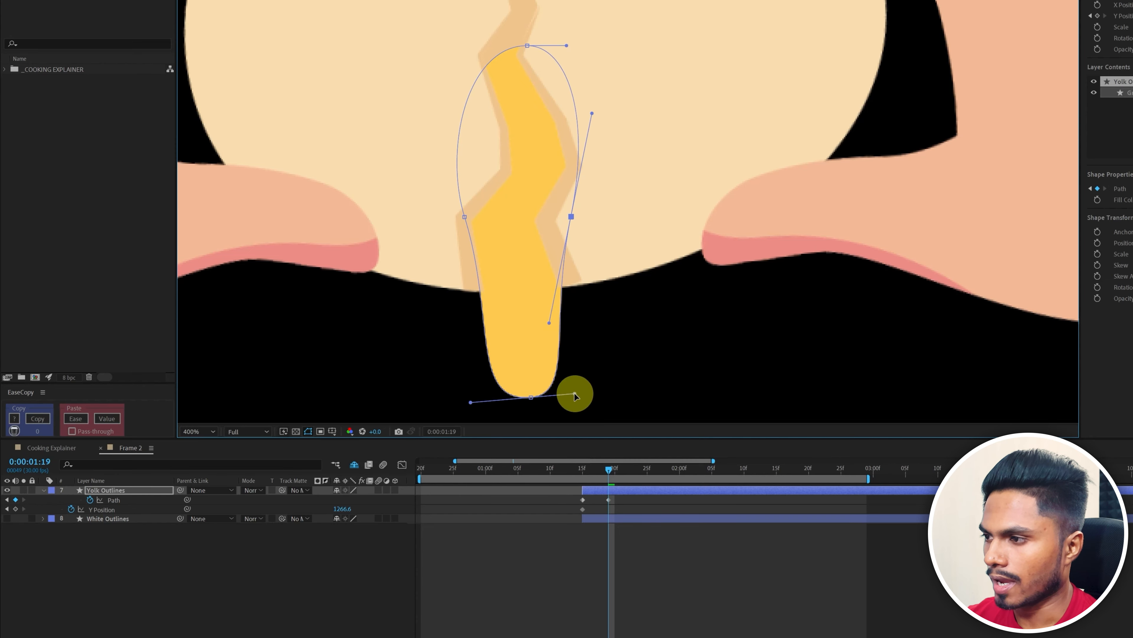
Lower the top point of the yolk path and adjust its right-hand curve to round off the upper part.
{"action": "left_click", "coordinate": [528, 45]}
{"action": "left_click_drag", "start_coordinate": [567, 46], "coordinate": [525, 67]}
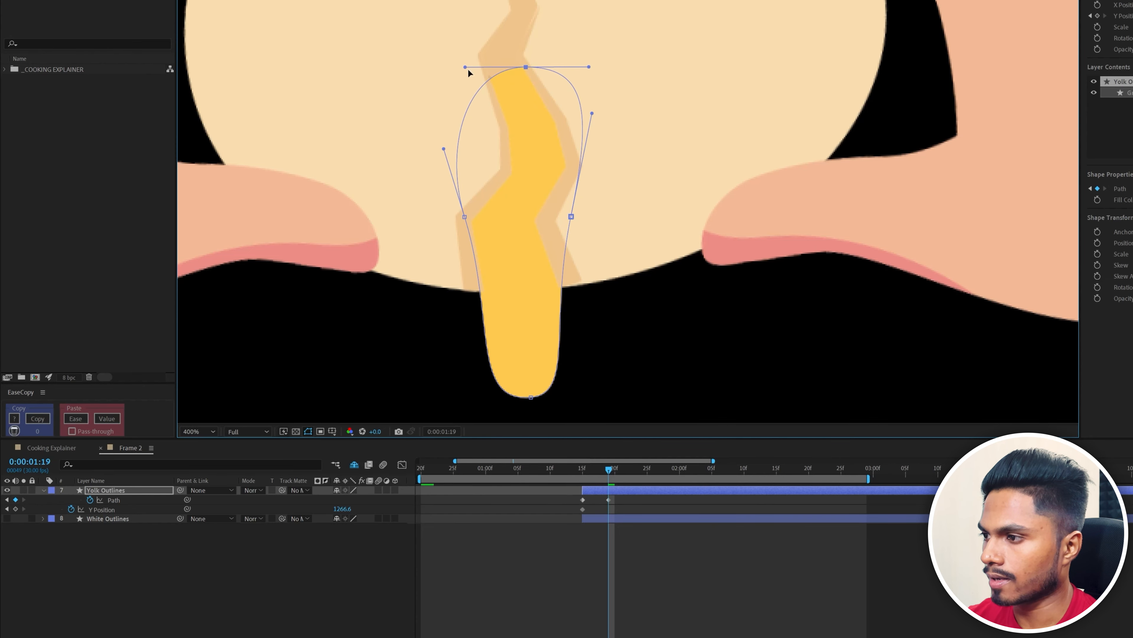
{"action": "left_click", "coordinate": [572, 217]}
{"action": "left_click_drag", "start_coordinate": [592, 113], "coordinate": [594, 129]}
{"action": "left_click", "coordinate": [662, 338]}
{"action": "scroll", "coordinate": [662, 338], "scroll_direction": "down", "scroll_amount": 2}
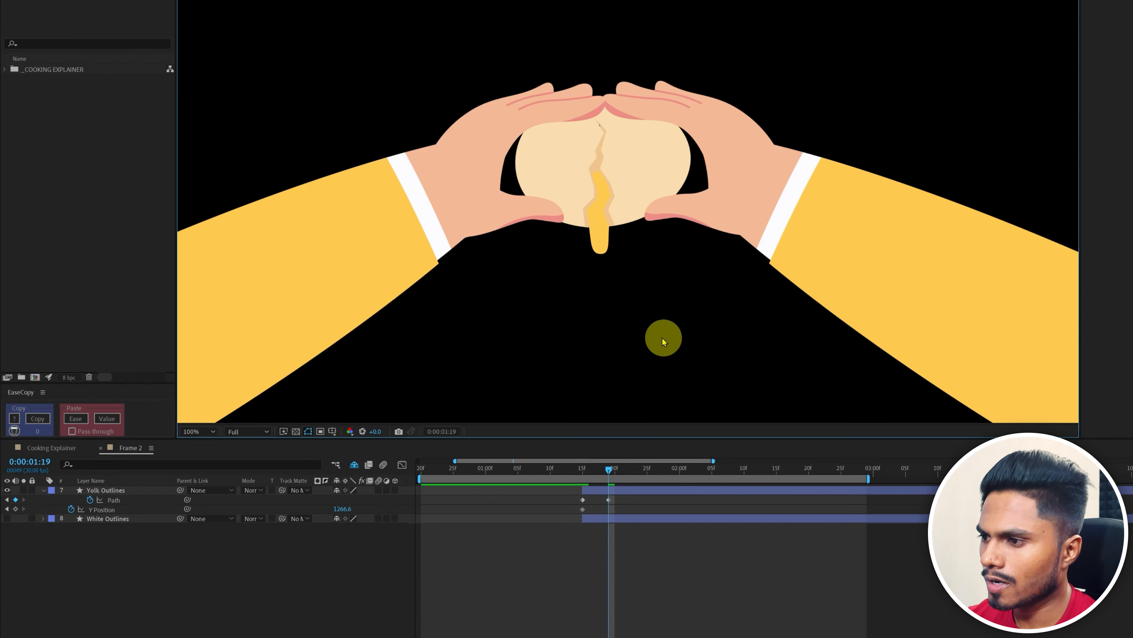
{"action": "left_click_drag", "start_coordinate": [663, 339], "coordinate": [556, 251]}
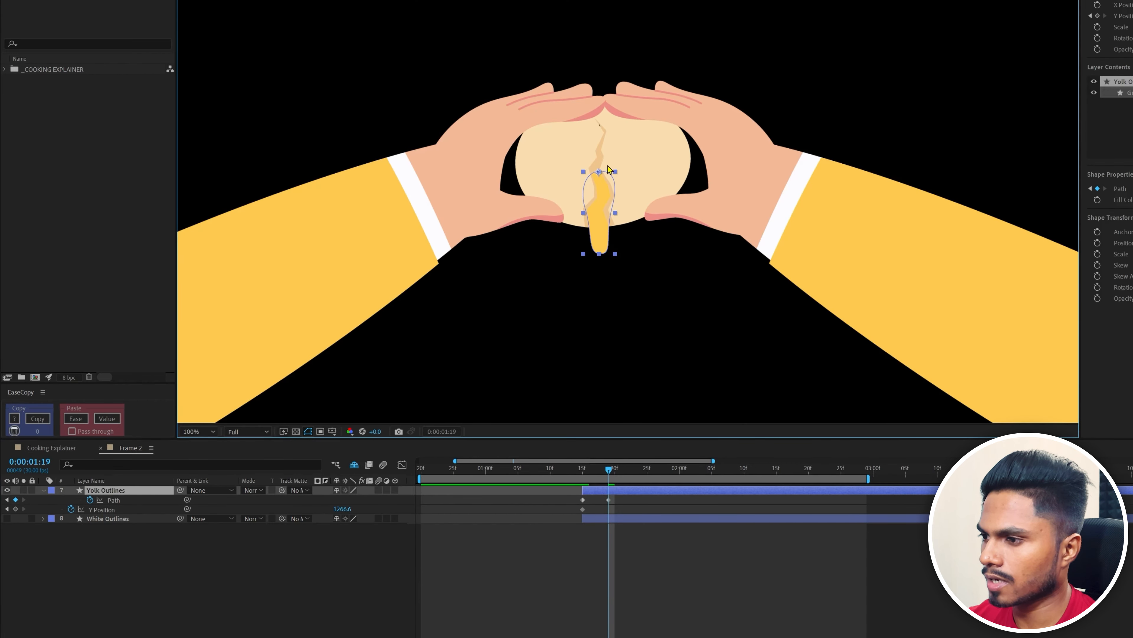
{"action": "left_click", "coordinate": [687, 602]}
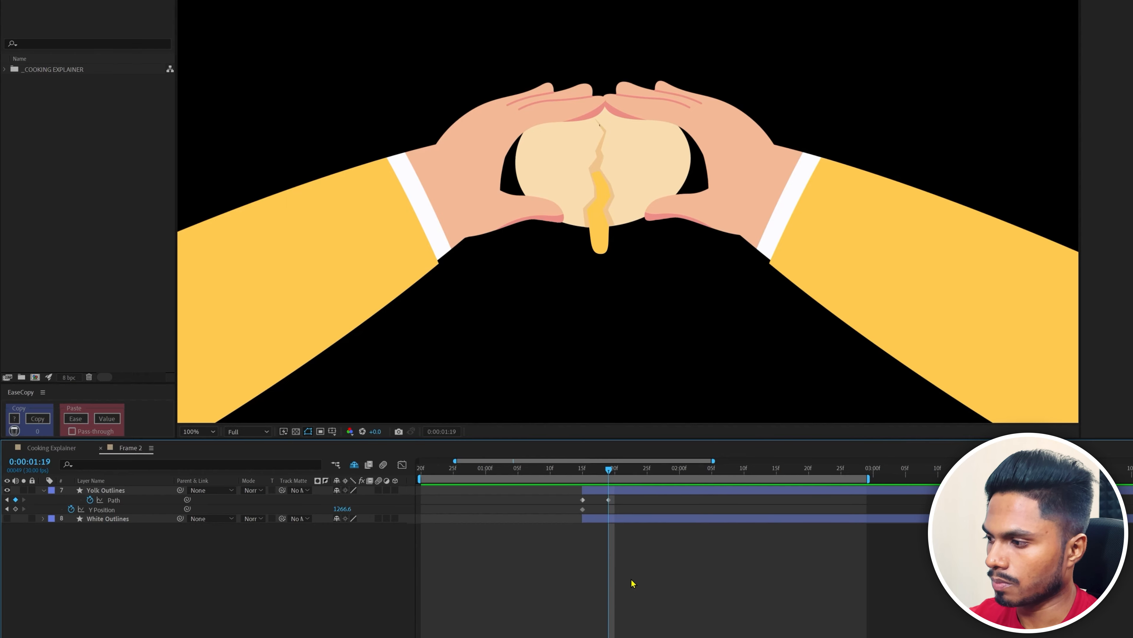
At 0:00:01:18, move the yolk path's side, bottom and top points to form a shorter drip emerging from the crack.
{"action": "key", "text": "Page_Up"}
{"action": "scroll", "coordinate": [600, 223], "scroll_direction": "up", "scroll_amount": 1}
{"action": "left_click", "coordinate": [116, 501]}
{"action": "left_click_drag", "start_coordinate": [606, 191], "coordinate": [595, 191]}
{"action": "left_click_drag", "start_coordinate": [582, 273], "coordinate": [560, 247]}
{"action": "left_click", "coordinate": [535, 192]}
{"action": "left_click_drag", "start_coordinate": [543, 273], "coordinate": [573, 277]}
{"action": "left_click_drag", "start_coordinate": [595, 191], "coordinate": [590, 196]}
{"action": "left_click_drag", "start_coordinate": [602, 121], "coordinate": [595, 122]}
{"action": "left_click", "coordinate": [630, 582]}
At 0:00:01:17, adjust the yolk path's bottom and side points and handles so only a small drip pokes out below the egg.
{"action": "key", "text": "Page_Up"}
{"action": "left_click", "coordinate": [114, 500]}
{"action": "left_click_drag", "start_coordinate": [574, 255], "coordinate": [574, 265]}
{"action": "left_click_drag", "start_coordinate": [557, 238], "coordinate": [557, 225]}
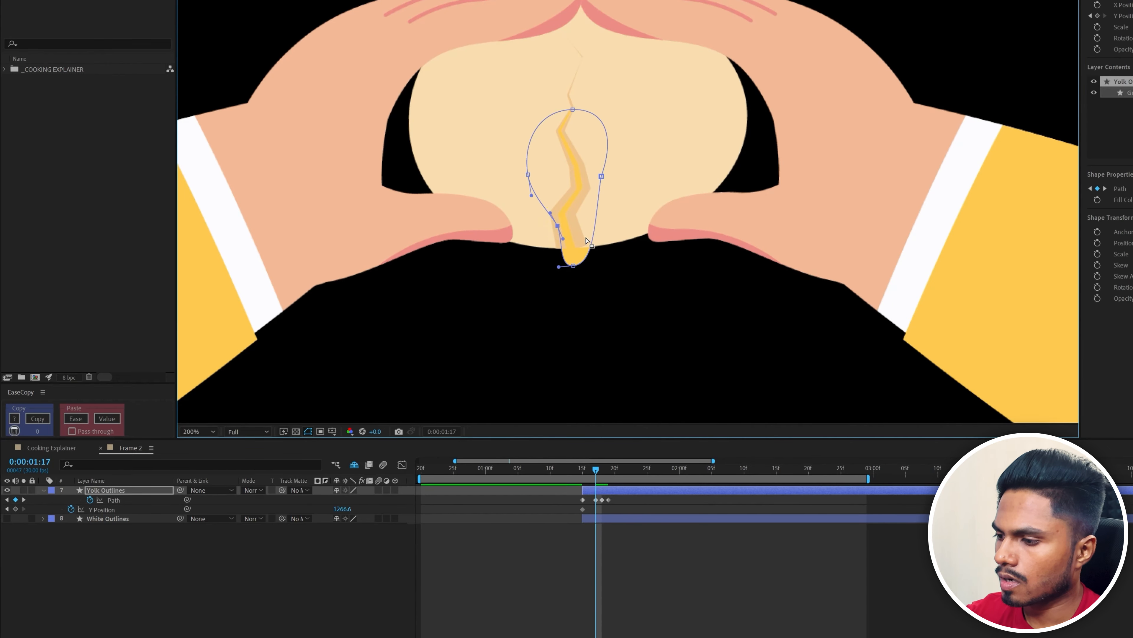
{"action": "left_click_drag", "start_coordinate": [601, 176], "coordinate": [595, 175]}
{"action": "left_click_drag", "start_coordinate": [574, 265], "coordinate": [572, 265]}
{"action": "left_click_drag", "start_coordinate": [591, 217], "coordinate": [589, 218]}
{"action": "left_click_drag", "start_coordinate": [592, 264], "coordinate": [559, 261]}
{"action": "left_click", "coordinate": [573, 266]}
{"action": "left_click", "coordinate": [633, 562]}
At 0:00:01:16, squeeze the yolk path into a narrow oval around the crack, ending at the egg's lower edge, and raise its top point.
{"action": "mouse_move", "coordinate": [594, 468]}
{"action": "left_mouse_down"}
{"action": "mouse_move", "coordinate": [582, 469]}
{"action": "mouse_move", "coordinate": [586, 477]}
{"action": "left_mouse_up"}
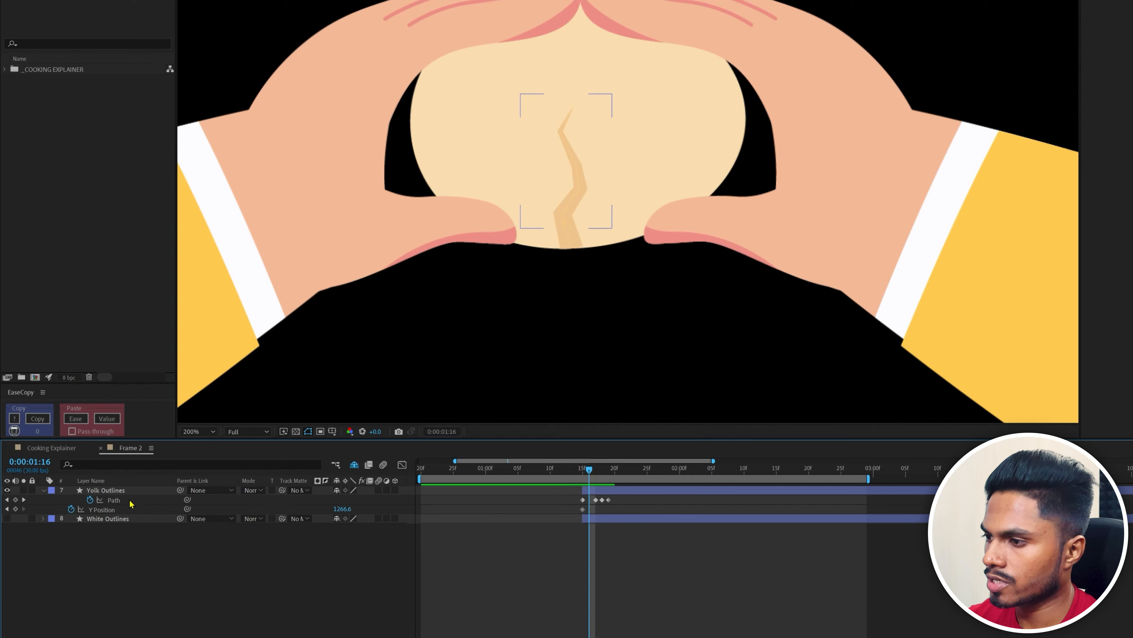
{"action": "left_click", "coordinate": [114, 500]}
{"action": "left_click", "coordinate": [572, 248]}
{"action": "left_click", "coordinate": [647, 549]}
{"action": "left_click", "coordinate": [114, 500]}
{"action": "double_click", "coordinate": [569, 250]}
{"action": "left_click_drag", "start_coordinate": [619, 184], "coordinate": [595, 185]}
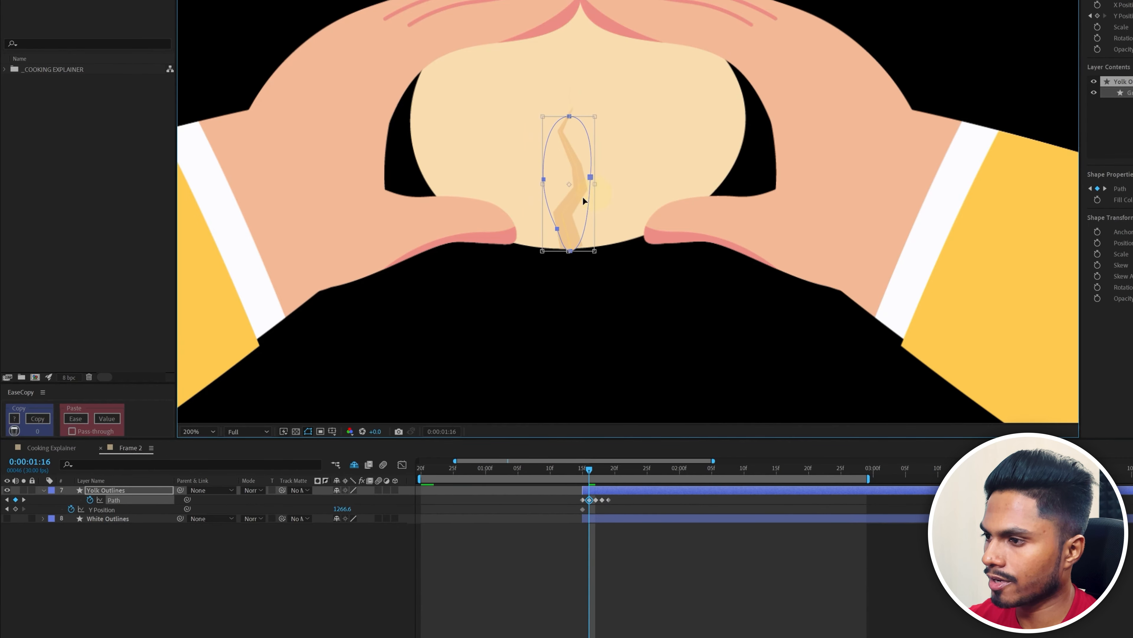
{"action": "key", "text": "Return"}
{"action": "left_click_drag", "start_coordinate": [570, 117], "coordinate": [570, 111]}
{"action": "left_click", "coordinate": [625, 548]}
At 0:00:01:29, move the Yolk Outlines layer straight down below the frame, to a Y Position of about 2572.6.
{"action": "mouse_move", "coordinate": [589, 469]}
{"action": "left_mouse_down"}
{"action": "mouse_move", "coordinate": [607, 467]}
{"action": "mouse_move", "coordinate": [582, 469]}
{"action": "left_mouse_up"}
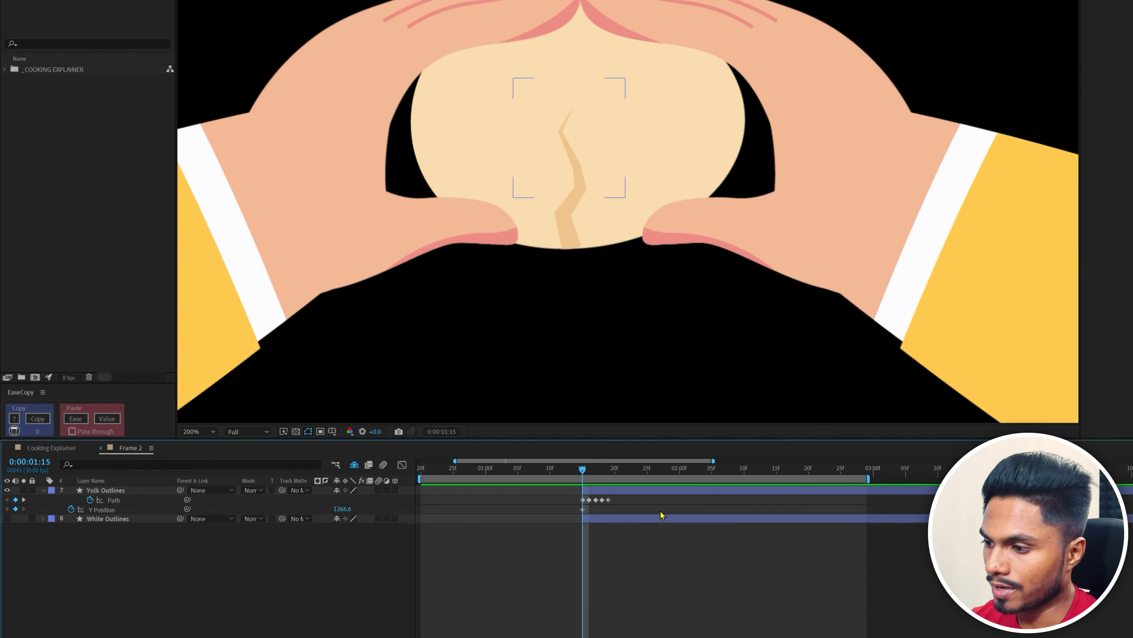
{"action": "left_click", "coordinate": [43, 463]}
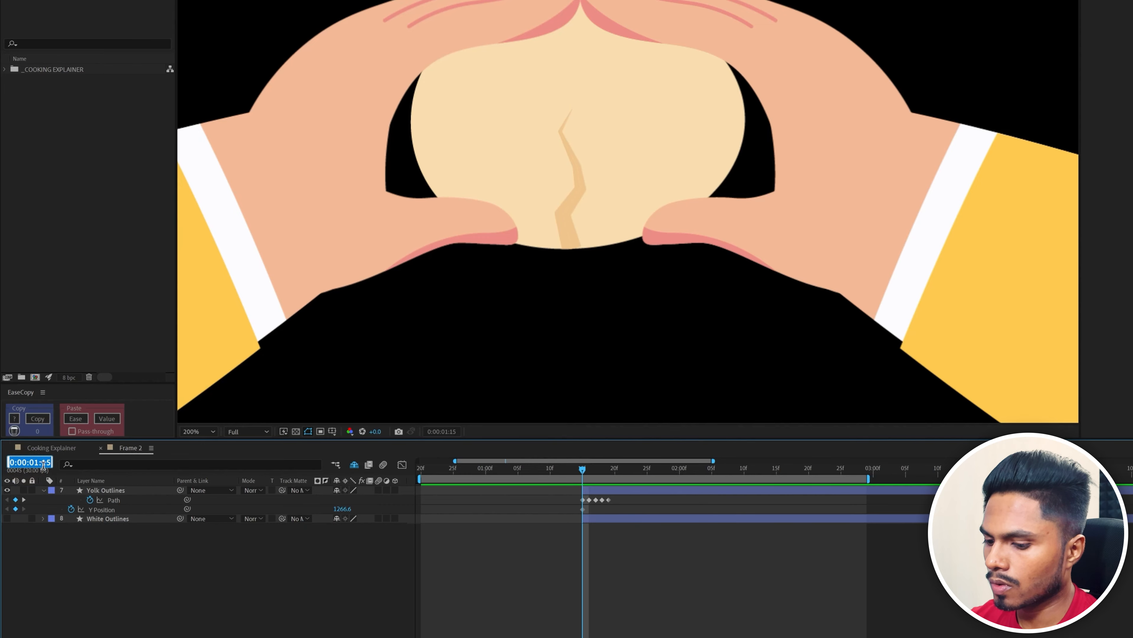
{"action": "key", "text": "Return"}
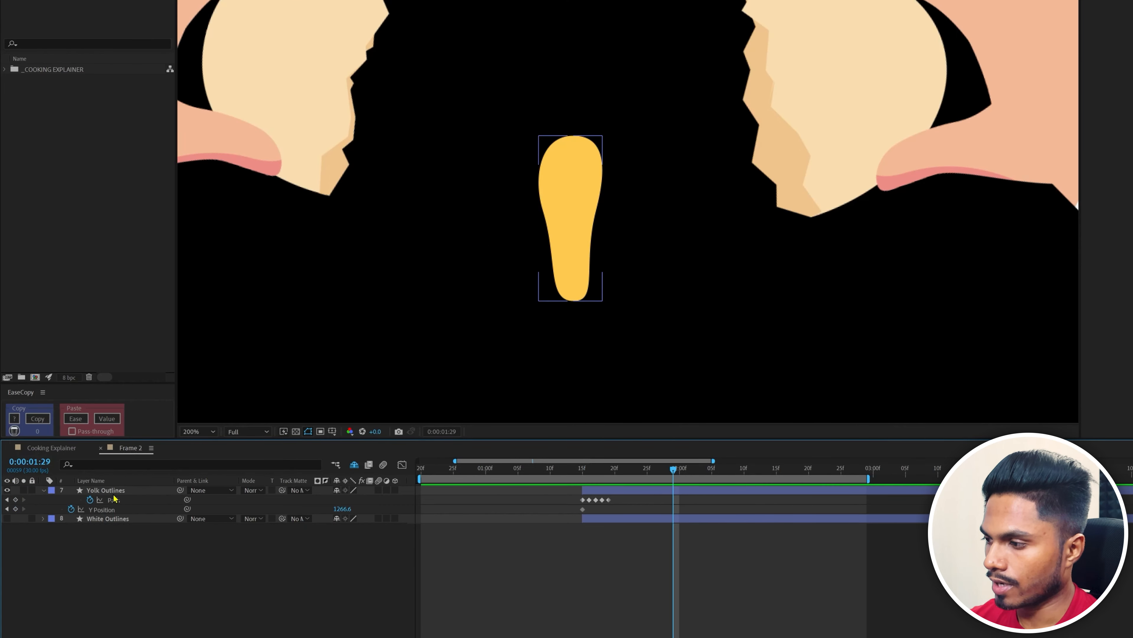
{"action": "left_click", "coordinate": [113, 491]}
{"action": "scroll", "coordinate": [570, 181], "scroll_direction": "down", "scroll_amount": 2}
{"action": "left_click_drag", "start_coordinate": [619, 203], "coordinate": [618, 303]}
{"action": "left_click_drag", "start_coordinate": [699, 325], "coordinate": [696, 220]}
{"action": "left_click_drag", "start_coordinate": [604, 203], "coordinate": [599, 338]}
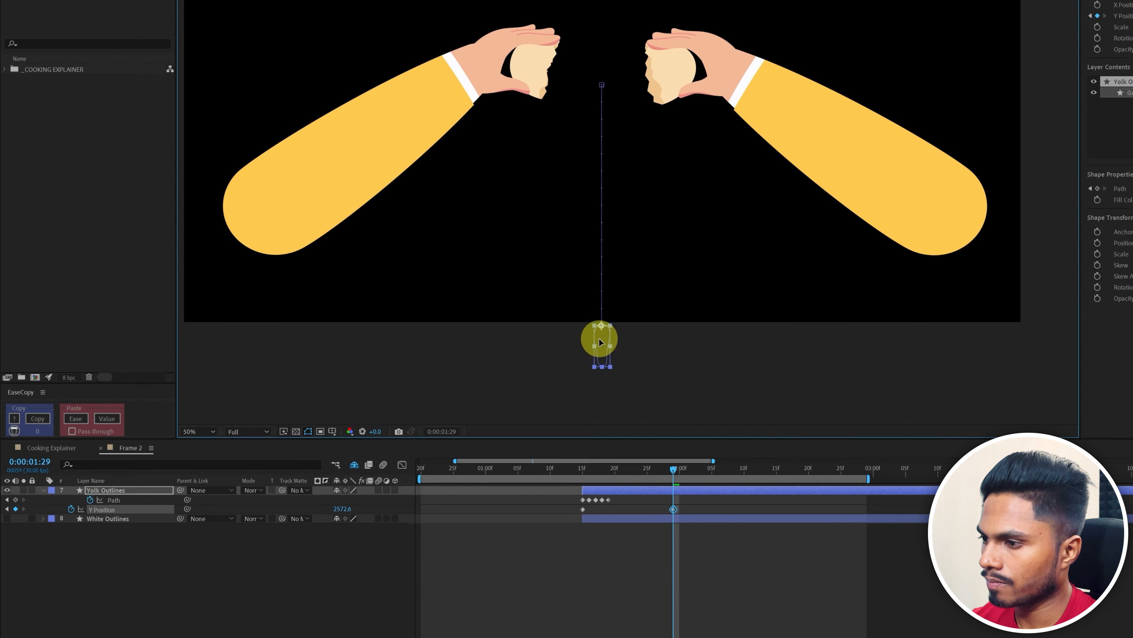
Copy the first yolk Path keyframe and paste it at 0:00:01:24 to restore the round yolk shape there.
{"action": "left_click_drag", "start_coordinate": [622, 468], "coordinate": [641, 484]}
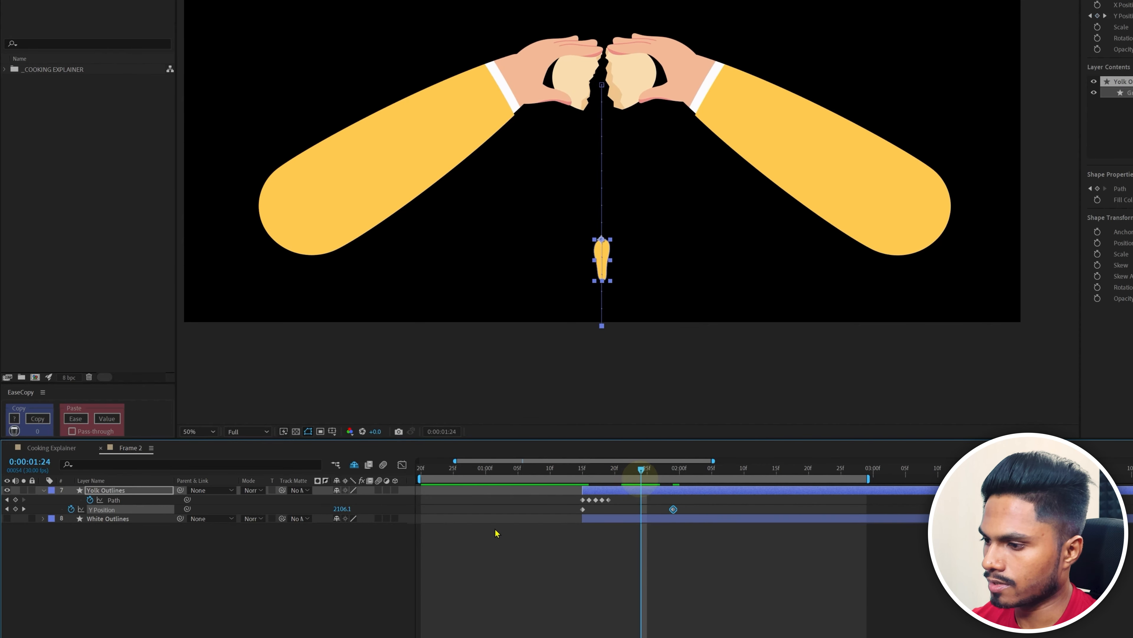
{"action": "left_click_drag", "start_coordinate": [569, 498], "coordinate": [587, 507]}
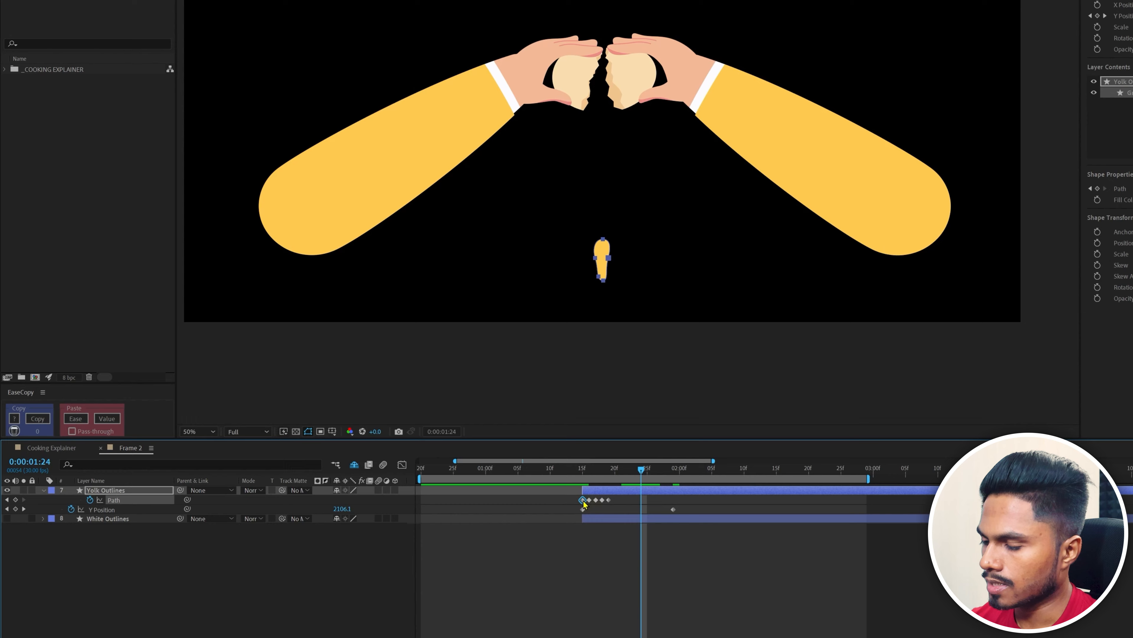
{"action": "key", "text": "ctrl+c"}
{"action": "key", "text": "ctrl+v"}
{"action": "scroll", "coordinate": [651, 268], "scroll_direction": "up", "scroll_amount": 1}
{"action": "left_click_drag", "start_coordinate": [621, 278], "coordinate": [666, 255]}
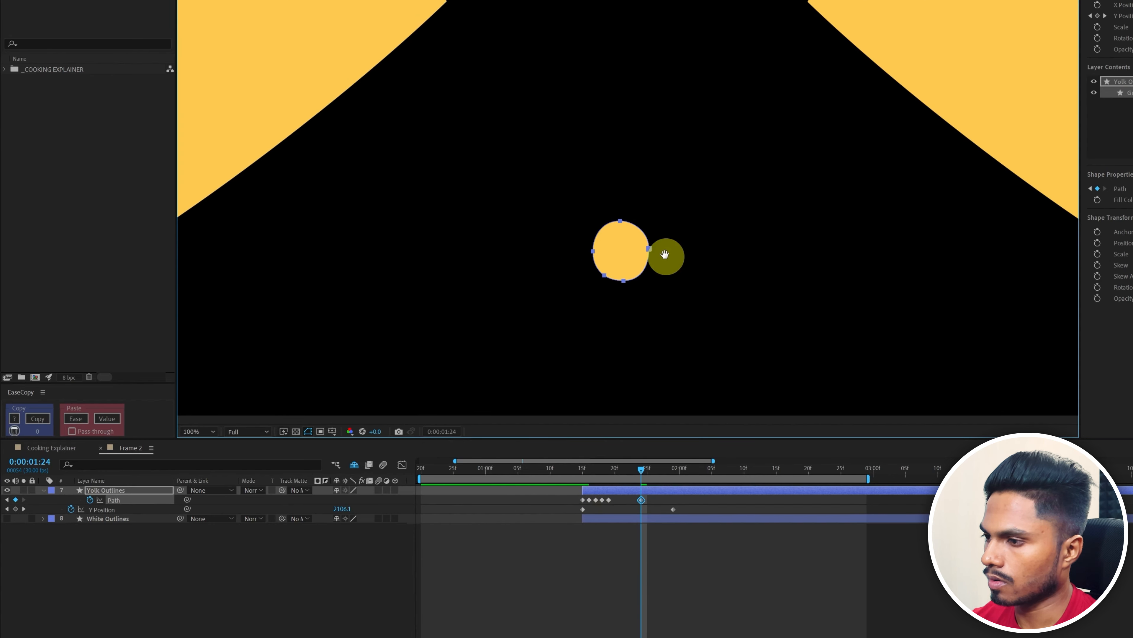
Raise the yolk path's top point and pull in its side and bottom points to form a tall, slim drop at 0:00:01:24.
{"action": "left_click_drag", "start_coordinate": [653, 192], "coordinate": [621, 201]}
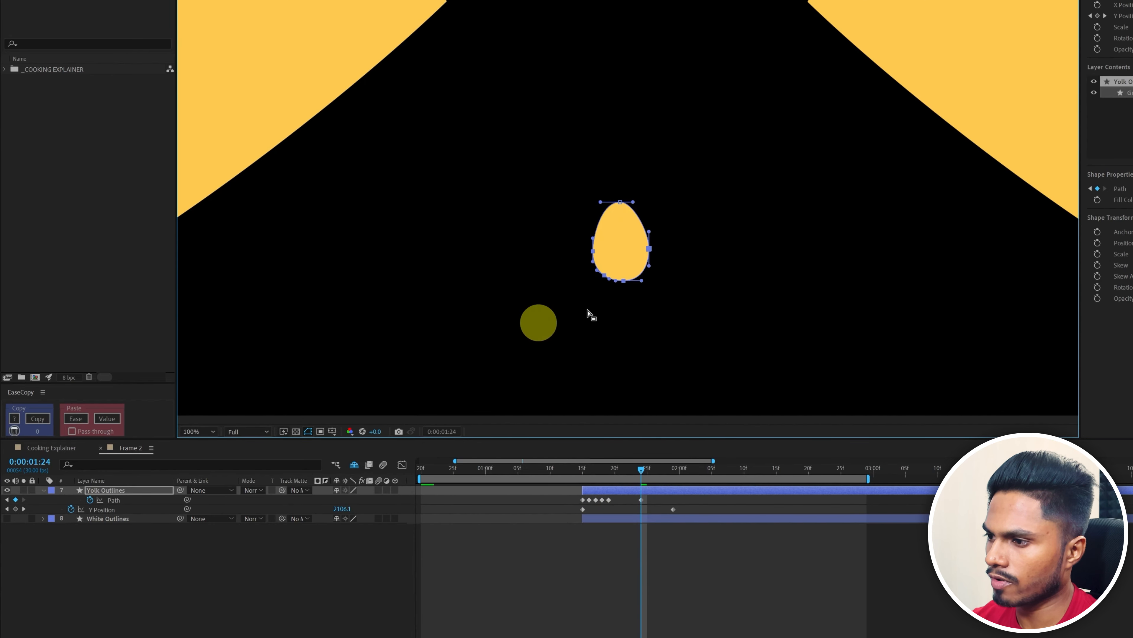
{"action": "left_click_drag", "start_coordinate": [539, 322], "coordinate": [639, 249]}
{"action": "double_click", "coordinate": [649, 249]}
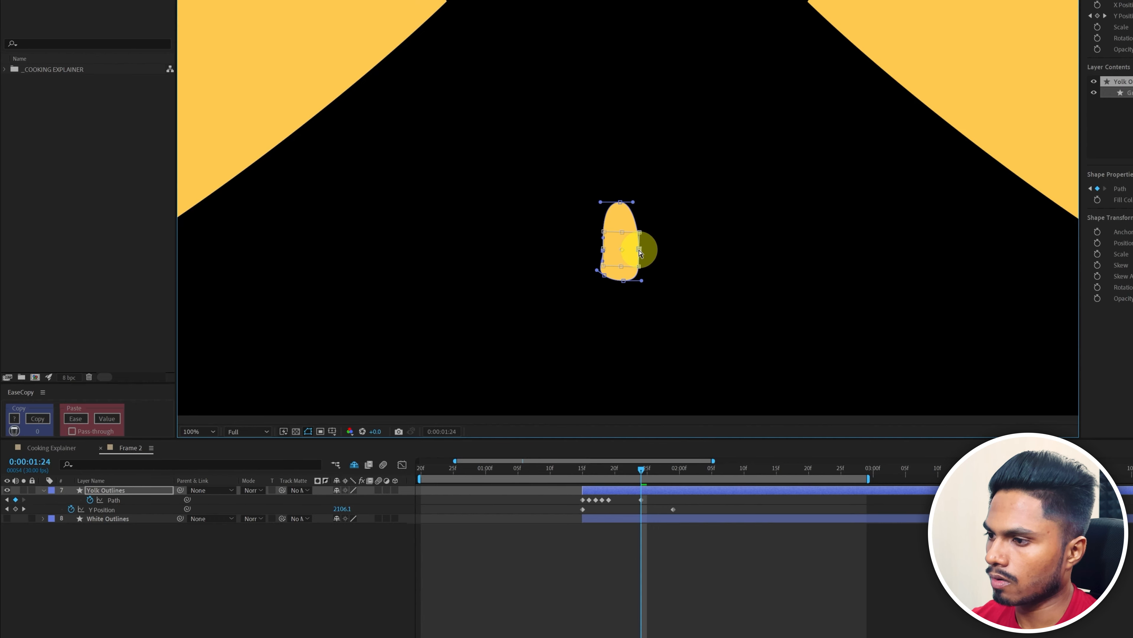
{"action": "left_click", "coordinate": [121, 499]}
{"action": "left_click", "coordinate": [606, 274]}
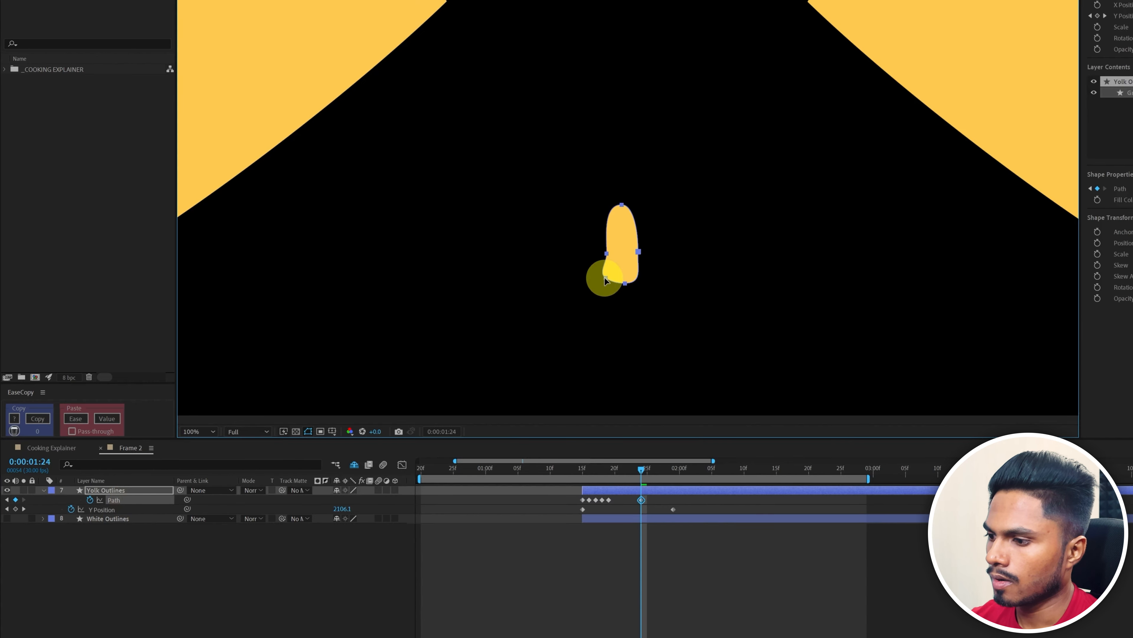
{"action": "left_click_drag", "start_coordinate": [605, 251], "coordinate": [605, 246]}
{"action": "left_click_drag", "start_coordinate": [642, 286], "coordinate": [638, 282]}
{"action": "left_click_drag", "start_coordinate": [637, 249], "coordinate": [637, 249]}
Stretch the yolk path taller below the frame on a new Path keyframe and place that keyframe at 0:00:01:29.
{"action": "key", "text": "k"}
{"action": "key", "text": "Page_Down"}
{"action": "scroll", "coordinate": [702, 312], "scroll_direction": "down", "scroll_amount": 1}
{"action": "left_click_drag", "start_coordinate": [627, 308], "coordinate": [622, 279]}
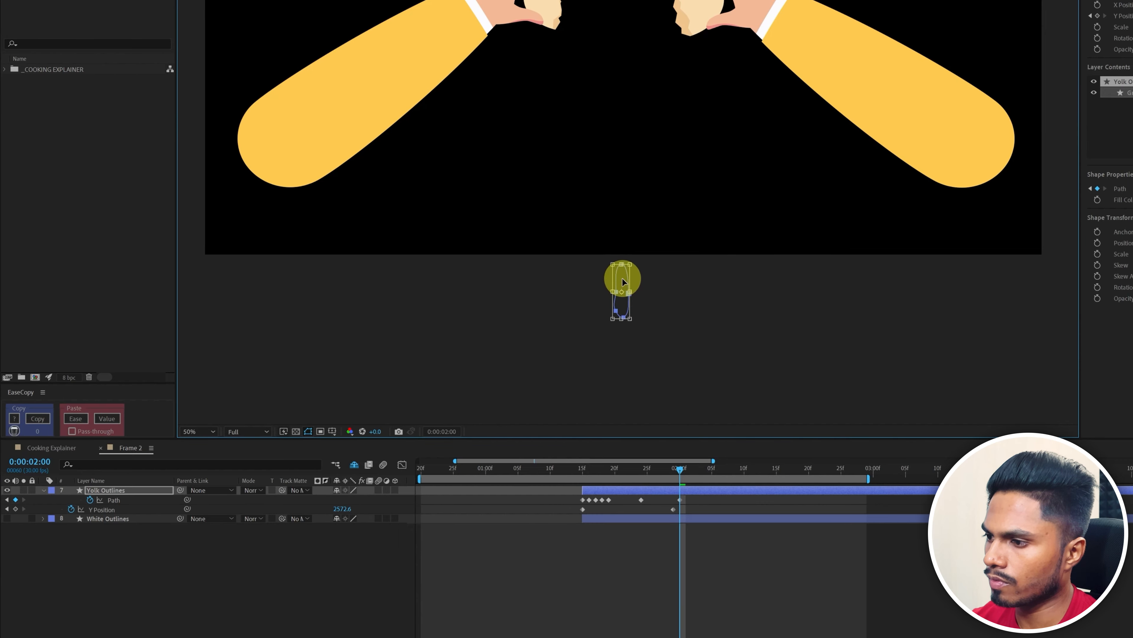
{"action": "left_click", "coordinate": [696, 623]}
{"action": "left_click", "coordinate": [674, 467]}
{"action": "left_click_drag", "start_coordinate": [680, 499], "coordinate": [674, 498]}
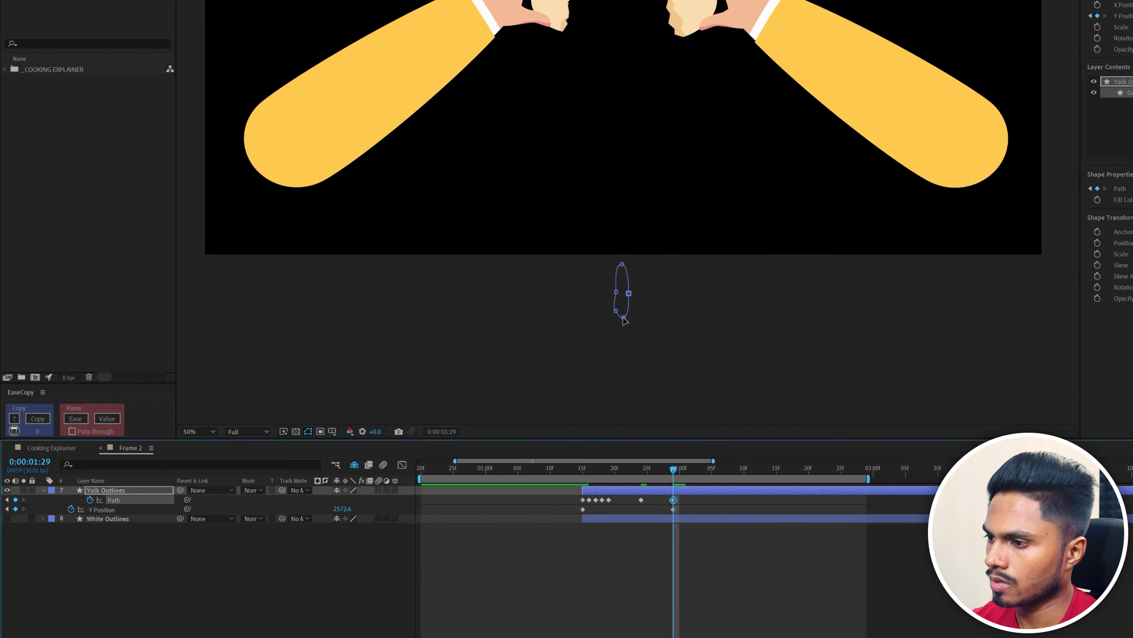
Narrow the yolk path at 0:00:01:29 into a thinner drop.
{"action": "key", "text": "ctrl+t"}
{"action": "left_click_drag", "start_coordinate": [629, 292], "coordinate": [628, 292]}
{"action": "left_click", "coordinate": [698, 547]}
Apply Easy Ease to all yolk Path and Y Position keyframes, then set the intermediate Path keyframes to Auto Bezier.
{"action": "left_click_drag", "start_coordinate": [687, 499], "coordinate": [519, 540]}
{"action": "key", "text": "F9"}
{"action": "left_click", "coordinate": [619, 561]}
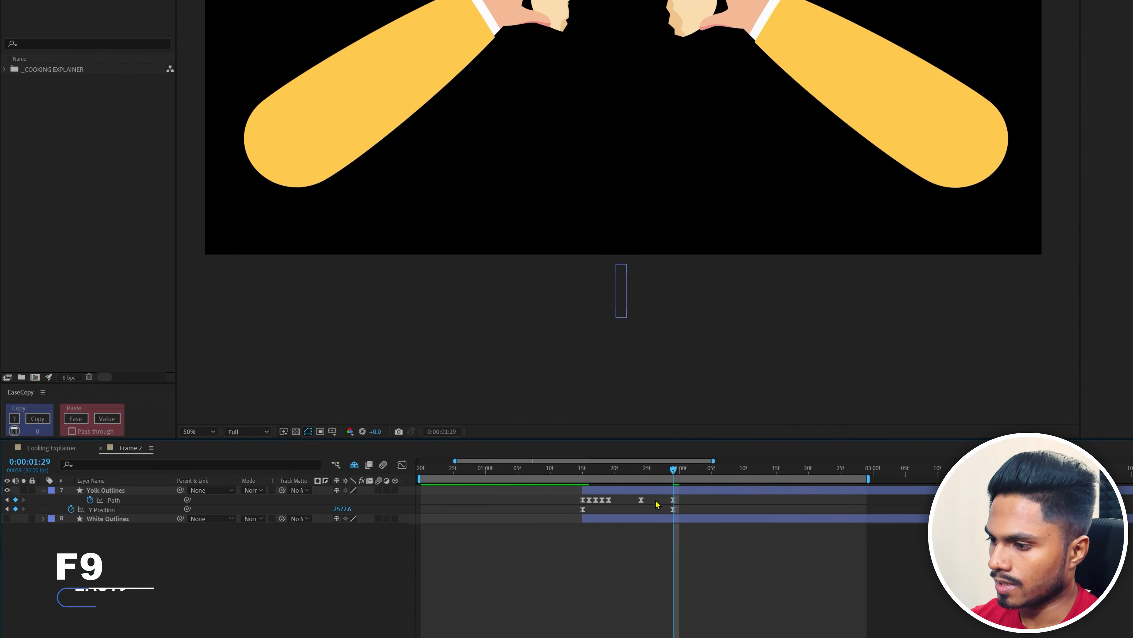
{"action": "left_click_drag", "start_coordinate": [654, 497], "coordinate": [588, 509]}
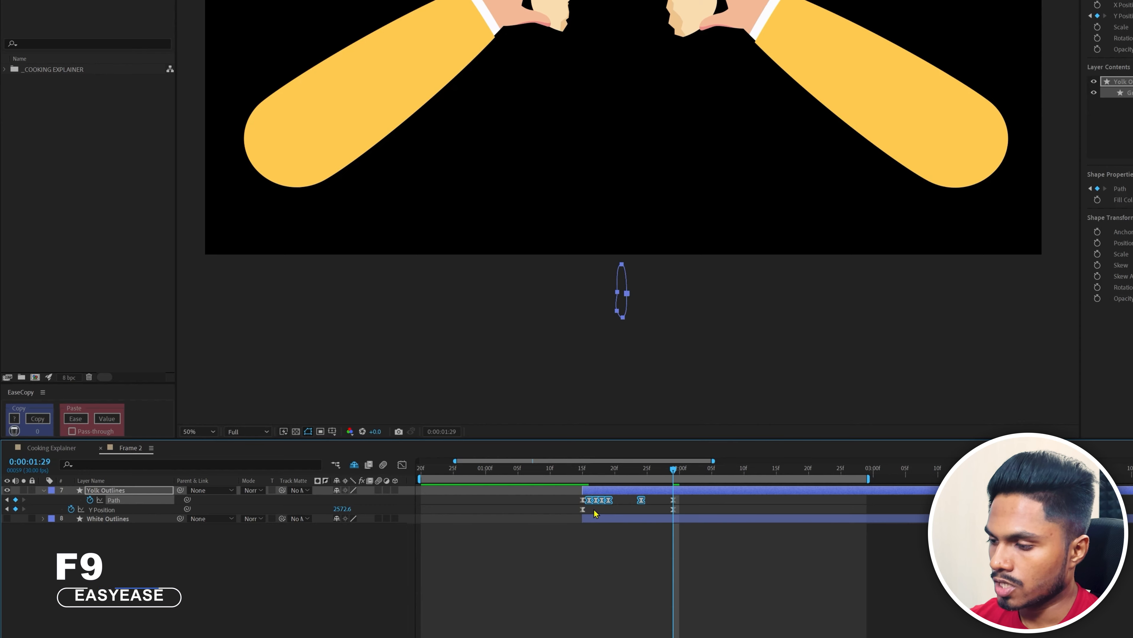
{"action": "left_click", "coordinate": [608, 500], "text": "ctrl"}
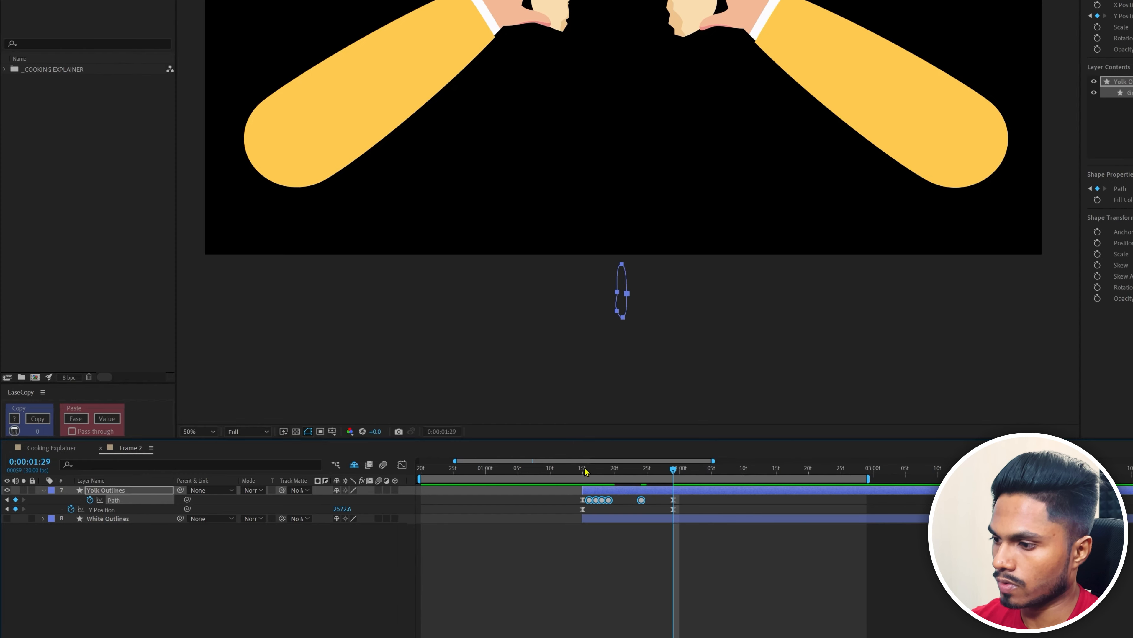
Copy the first yolk Y Position keyframe to 0:00:01:19 so the yolk holds in place before falling.
{"action": "mouse_move", "coordinate": [585, 471]}
{"action": "left_mouse_down"}
{"action": "mouse_move", "coordinate": [645, 473]}
{"action": "mouse_move", "coordinate": [595, 473]}
{"action": "mouse_move", "coordinate": [607, 474]}
{"action": "left_mouse_up"}
{"action": "left_click_drag", "start_coordinate": [682, 509], "coordinate": [575, 526]}
{"action": "left_click", "coordinate": [582, 509]}
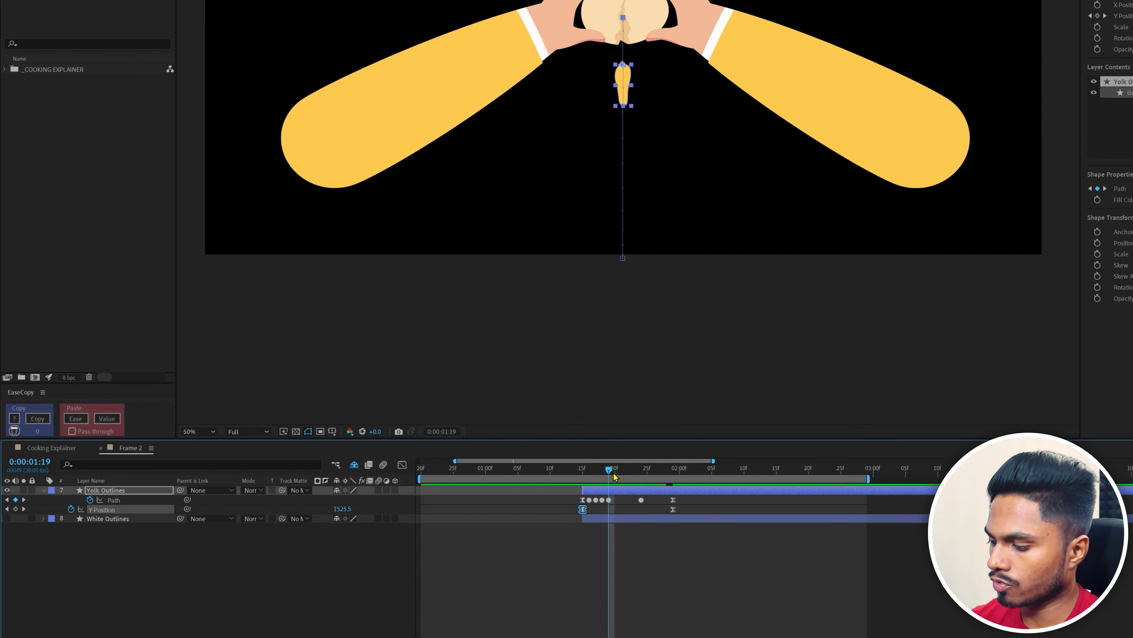
{"action": "key", "text": "ctrl+v"}
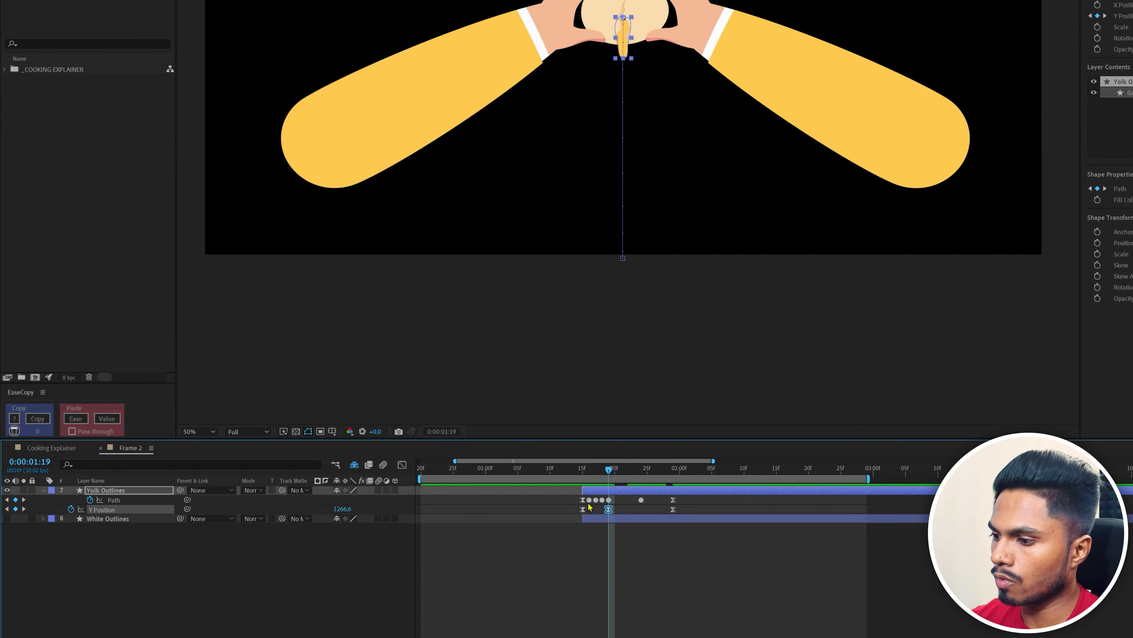
{"action": "mouse_move", "coordinate": [594, 474]}
{"action": "left_mouse_down"}
{"action": "mouse_move", "coordinate": [581, 470]}
{"action": "mouse_move", "coordinate": [607, 474]}
{"action": "left_mouse_up"}
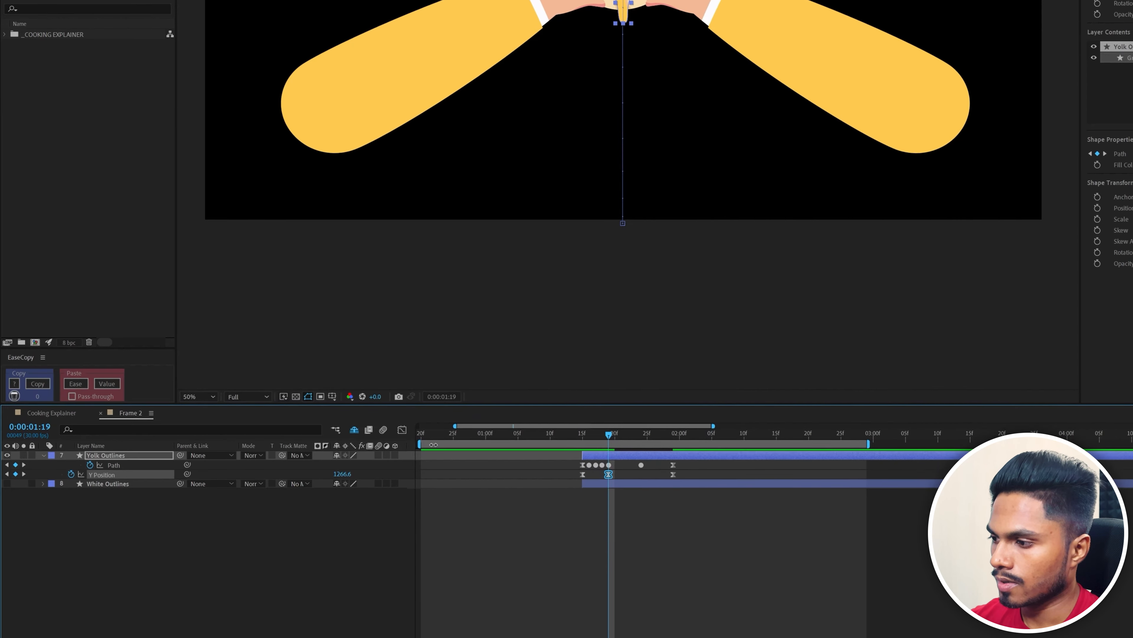
In the Y Position value graph, steepen the curve into the last keyframe so the yolk accelerates as it falls, then close the graph.
{"action": "left_click", "coordinate": [402, 382]}
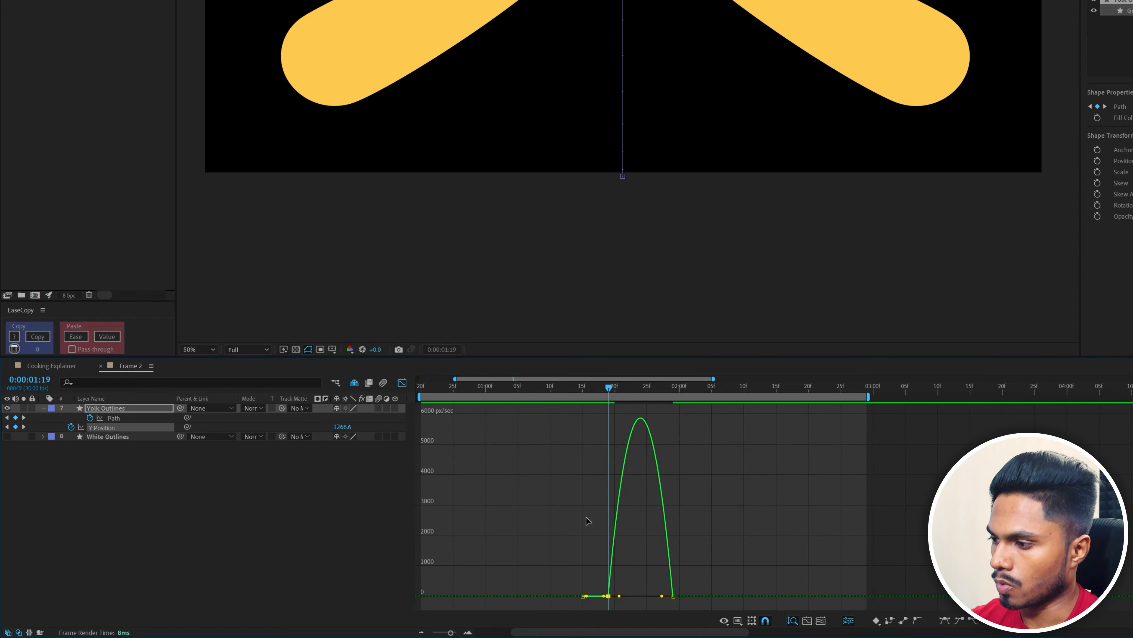
{"action": "left_click", "coordinate": [120, 428]}
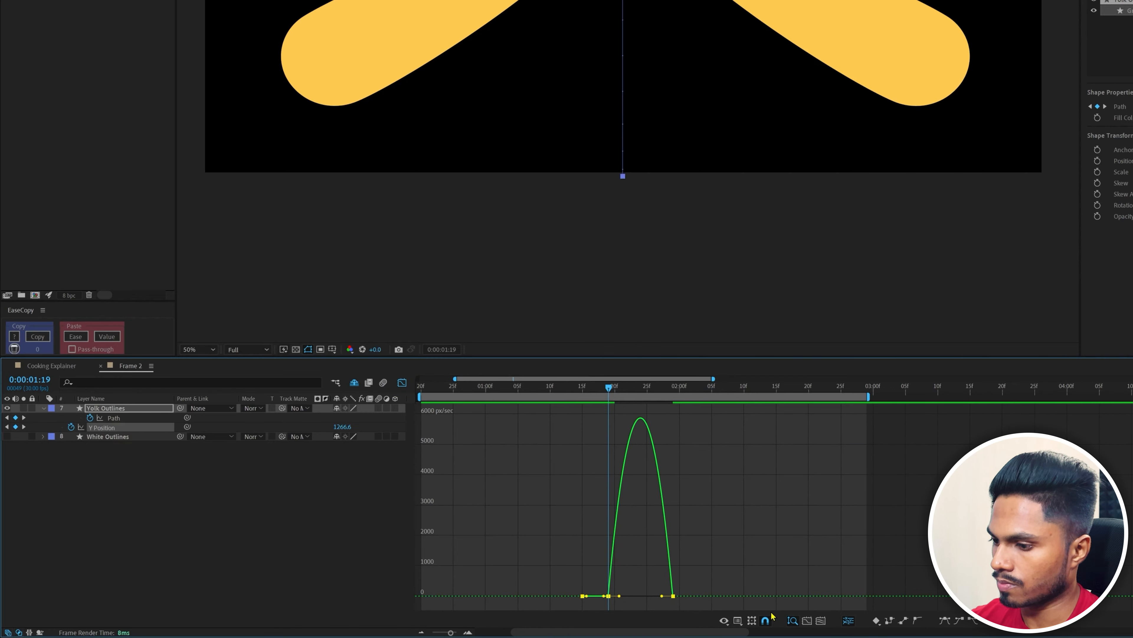
{"action": "left_click", "coordinate": [737, 621]}
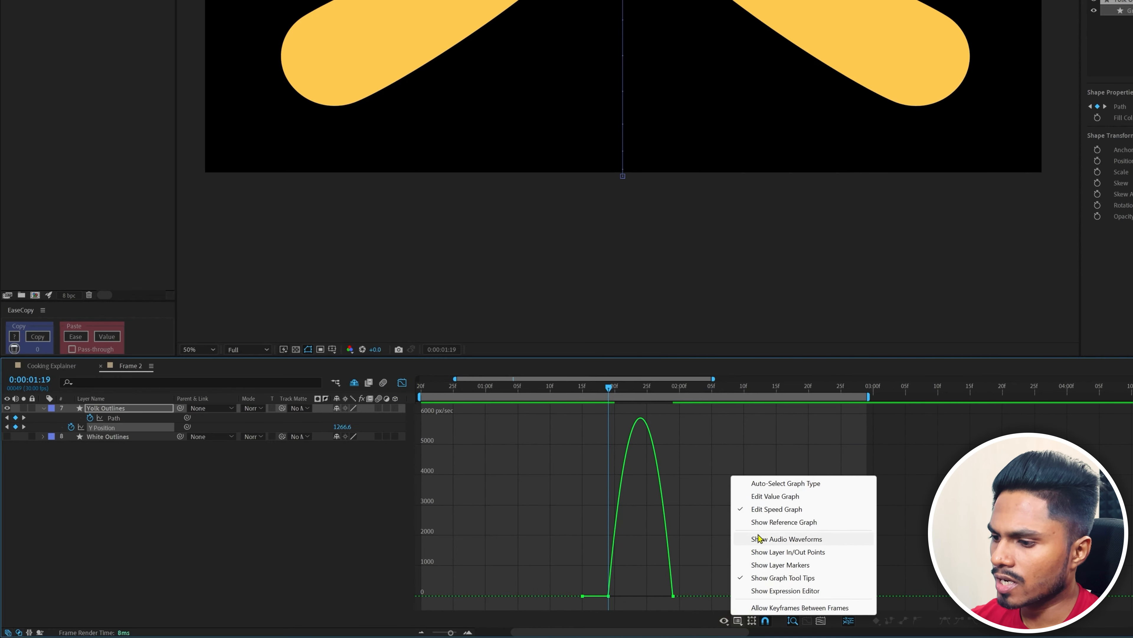
{"action": "left_click", "coordinate": [766, 497]}
{"action": "left_click_drag", "start_coordinate": [653, 575], "coordinate": [608, 610]}
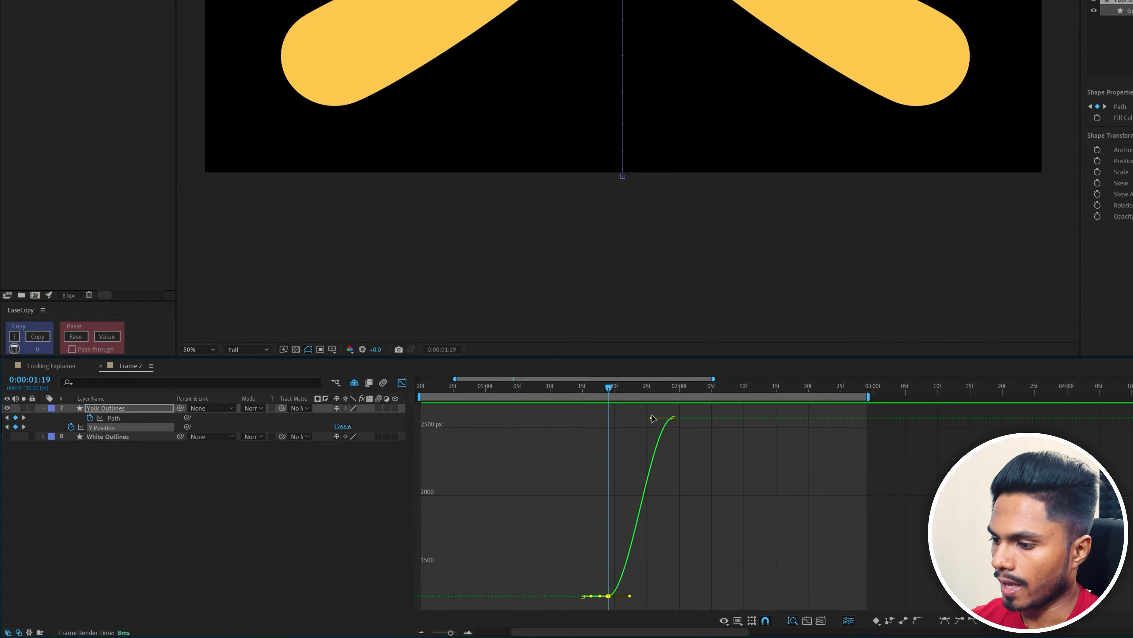
{"action": "left_click_drag", "start_coordinate": [653, 424], "coordinate": [672, 452]}
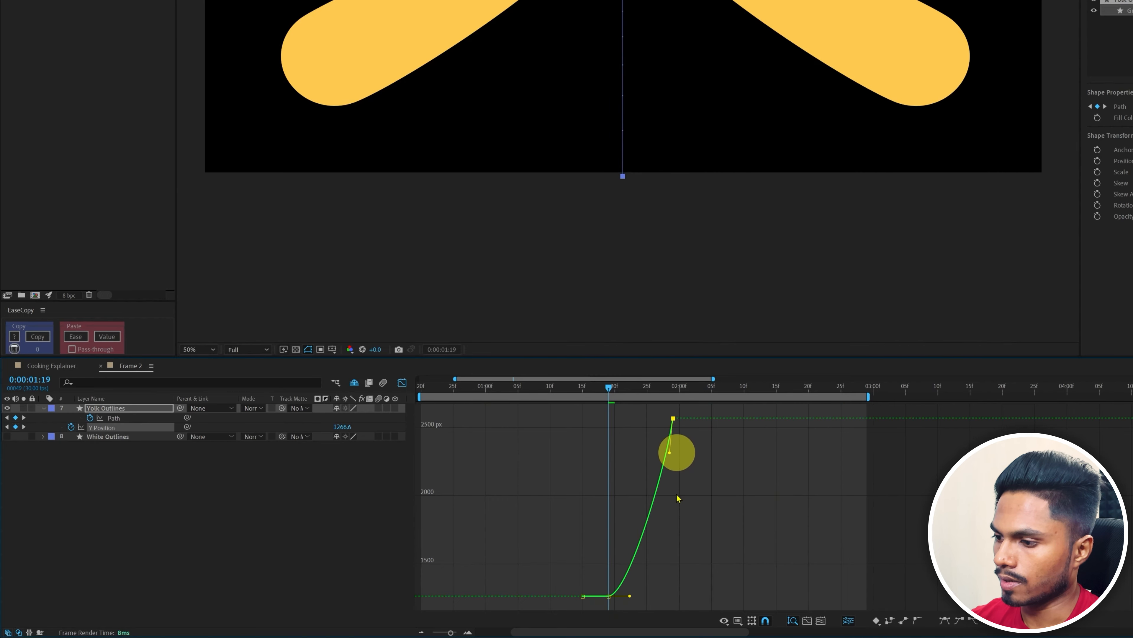
{"action": "key", "text": "shift+F3"}
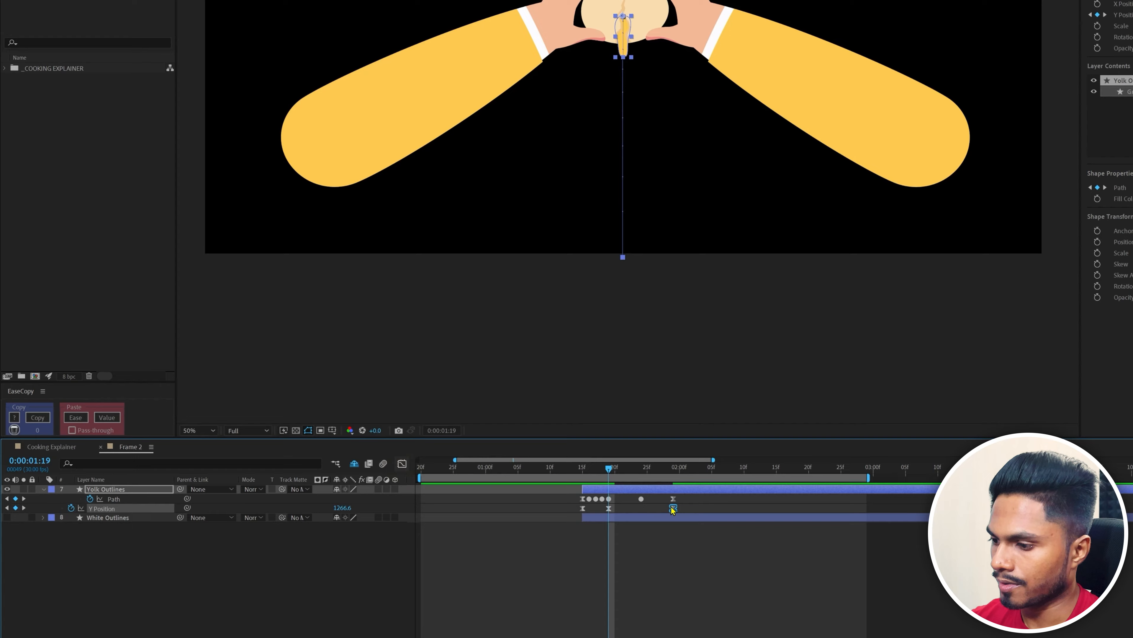
Start the work area at 0:00:01:13 and preview the falling yolk.
{"action": "left_click", "coordinate": [583, 480]}
{"action": "left_click", "coordinate": [630, 590]}
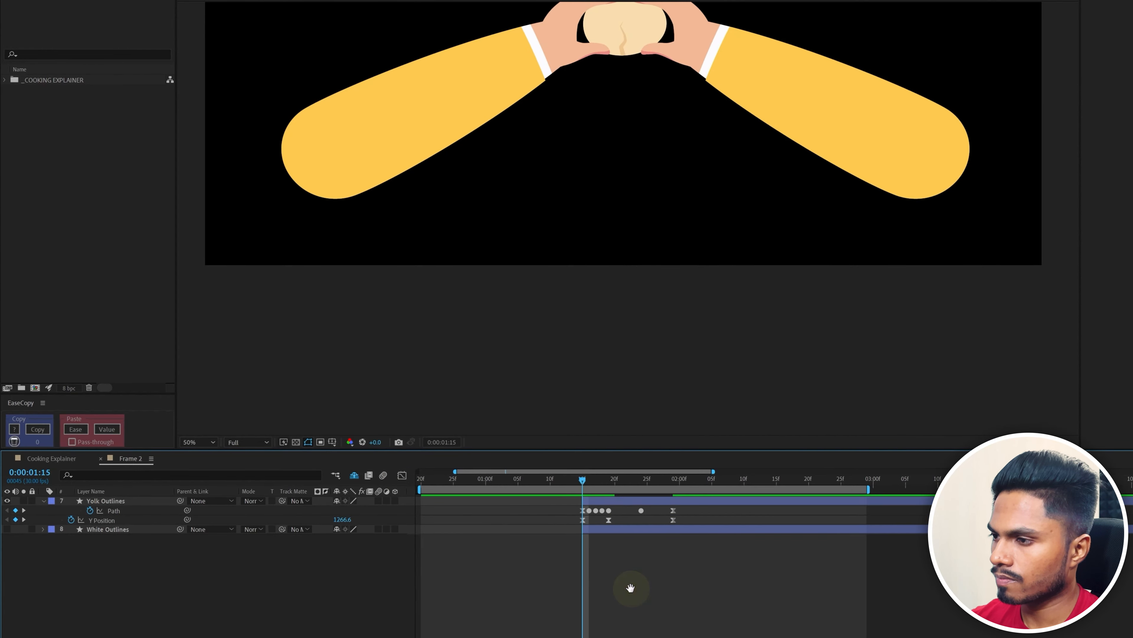
{"action": "key", "text": "space"}
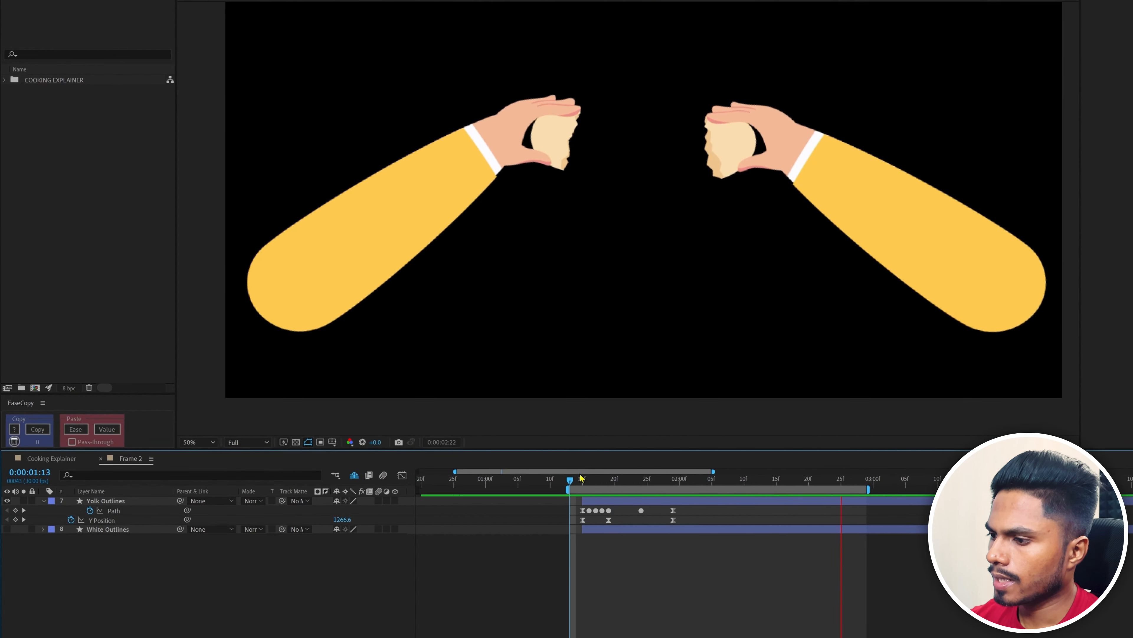
Spread the yolk's Path and Y Position keyframes over a longer time so the last ones land at about 0:00:02:07.
{"action": "left_click", "coordinate": [583, 480]}
{"action": "mouse_move", "coordinate": [685, 507]}
{"action": "left_mouse_down"}
{"action": "mouse_move", "coordinate": [580, 523]}
{"action": "mouse_move", "coordinate": [687, 517]}
{"action": "left_mouse_up"}
{"action": "left_click_drag", "start_coordinate": [702, 507], "coordinate": [631, 527]}
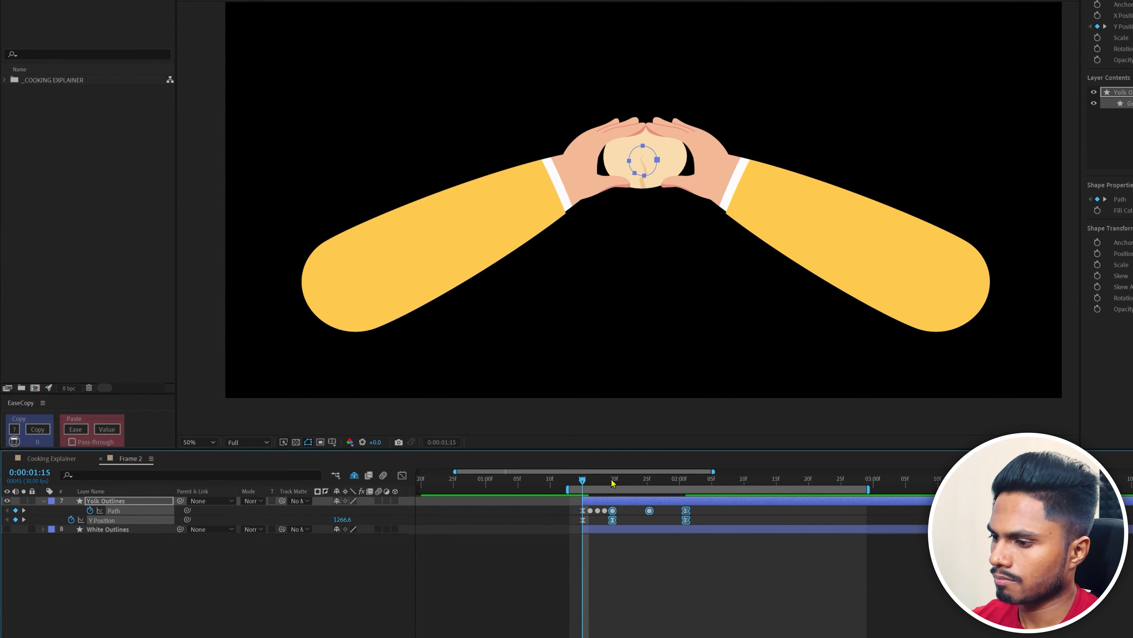
{"action": "mouse_move", "coordinate": [616, 480]}
{"action": "left_mouse_down"}
{"action": "mouse_move", "coordinate": [658, 481]}
{"action": "mouse_move", "coordinate": [609, 480]}
{"action": "left_mouse_up"}
{"action": "left_click_drag", "start_coordinate": [687, 524], "coordinate": [723, 523]}
{"action": "left_click", "coordinate": [730, 598]}
Preview the slower fall, move the second Y Position keyframe earlier to about 0:00:01:17, and play it again.
{"action": "left_click", "coordinate": [582, 481]}
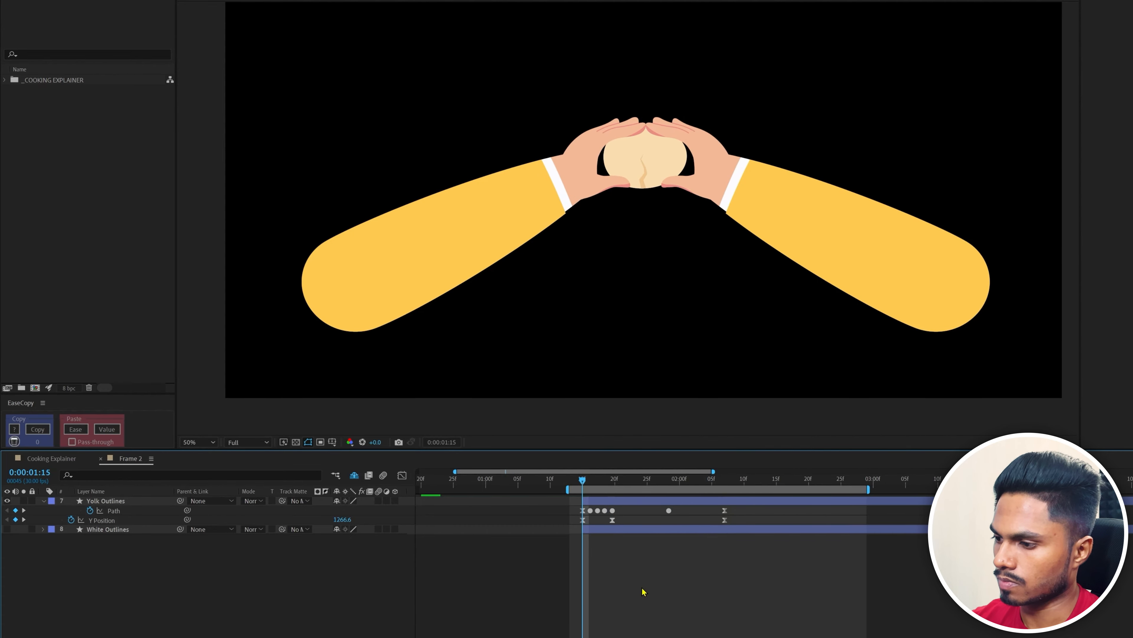
{"action": "key", "text": "space"}
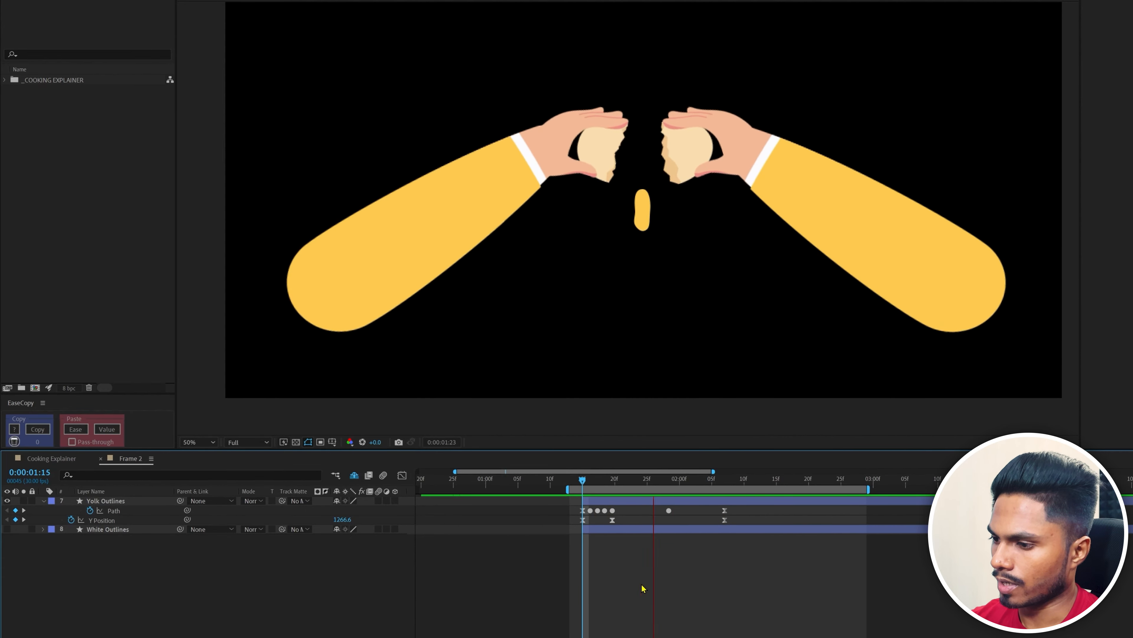
{"action": "key", "text": "space"}
{"action": "left_click_drag", "start_coordinate": [612, 519], "coordinate": [602, 518]}
{"action": "key", "text": "space"}
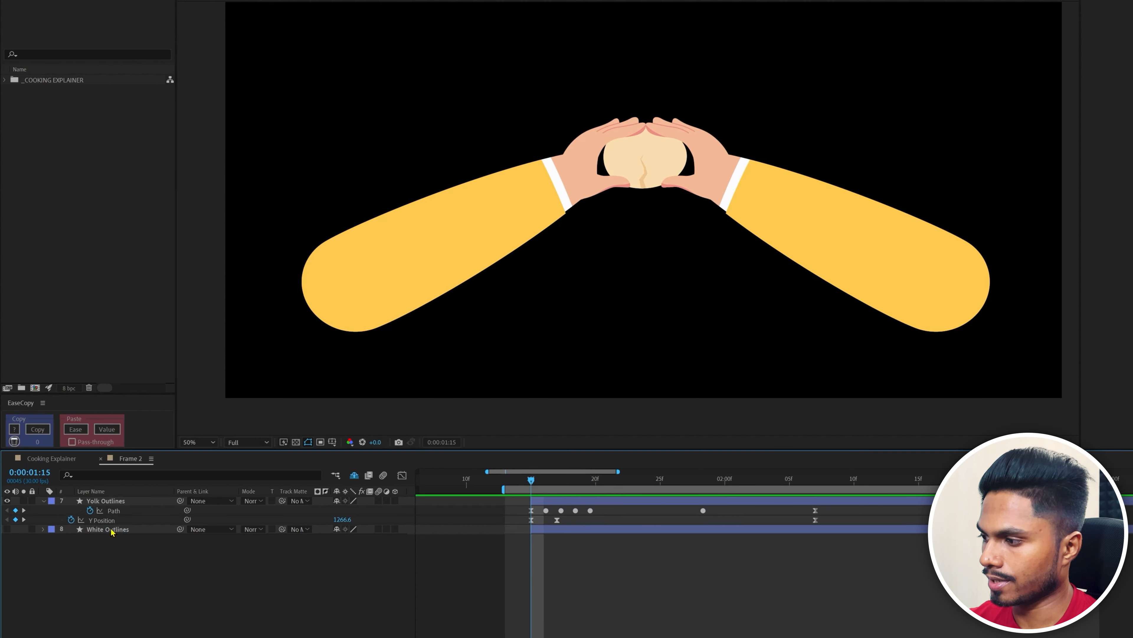
Make the White Outlines layer visible and parent it to the Yolk Outlines layer.
{"action": "left_click", "coordinate": [110, 530]}
{"action": "left_click", "coordinate": [7, 529]}
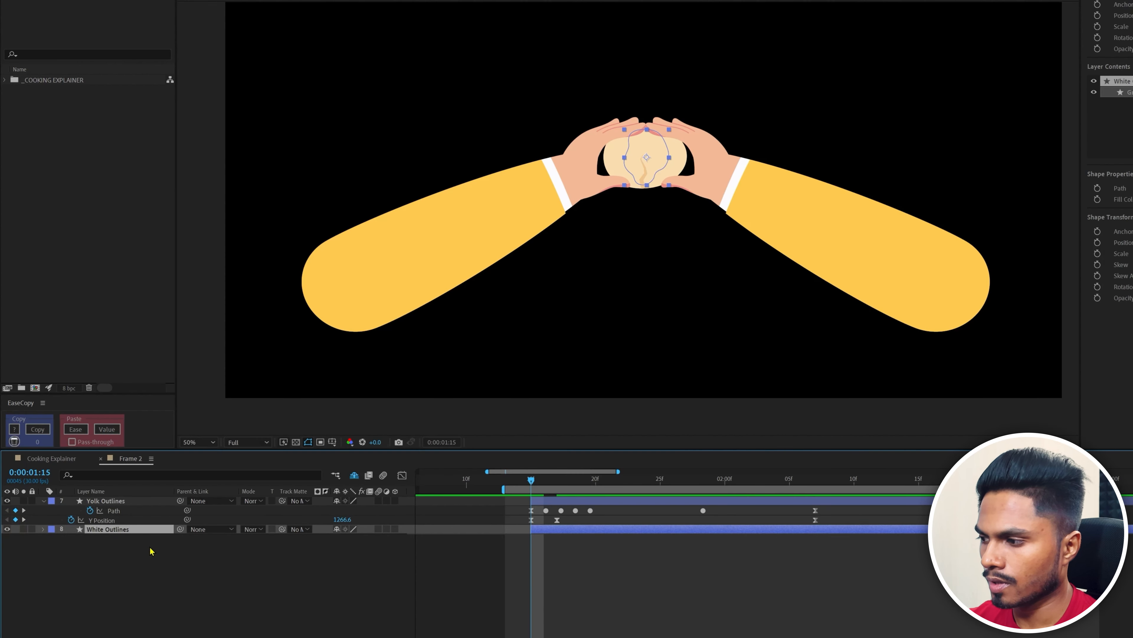
{"action": "left_click", "coordinate": [180, 531]}
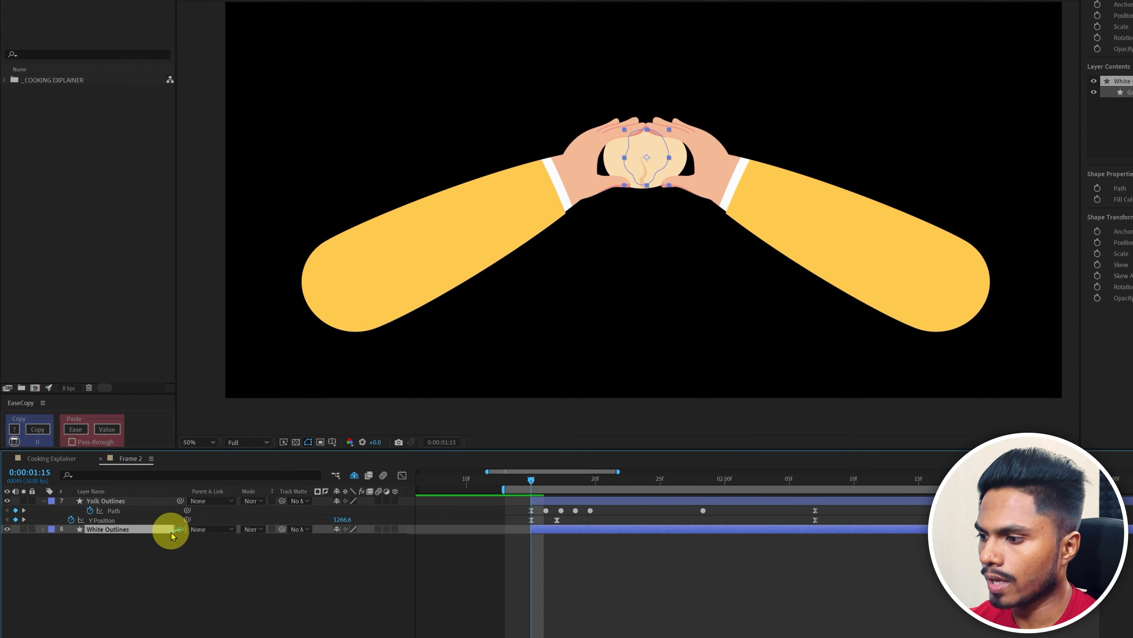
{"action": "left_click_drag", "start_coordinate": [173, 534], "coordinate": [107, 502]}
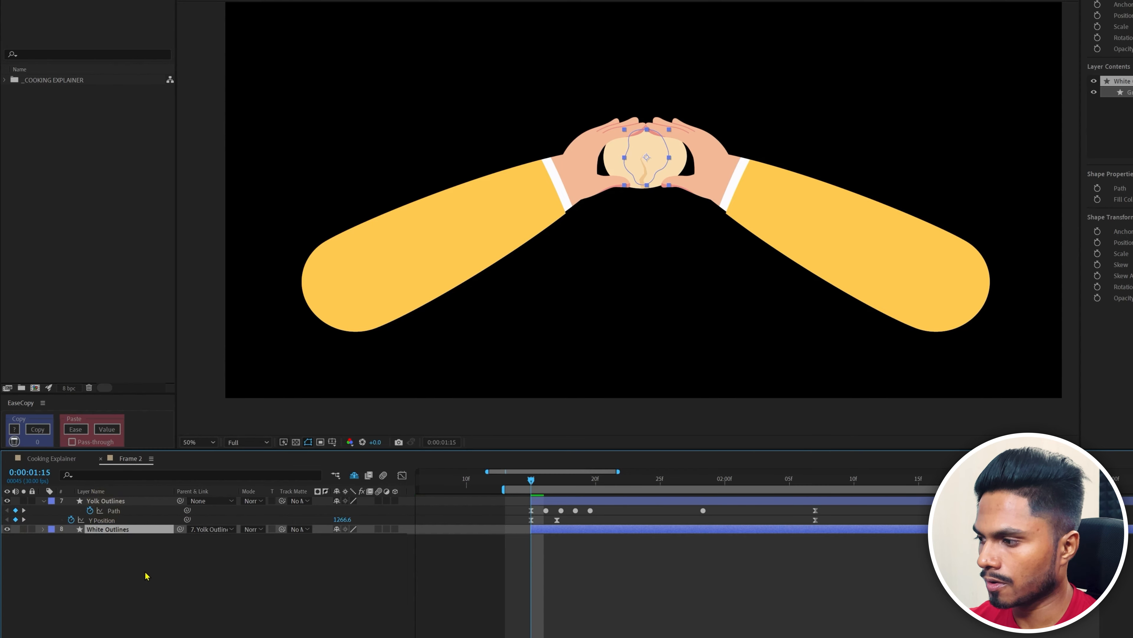
Set the White Outlines layer's opacity to 70%.
{"action": "key", "text": "t"}
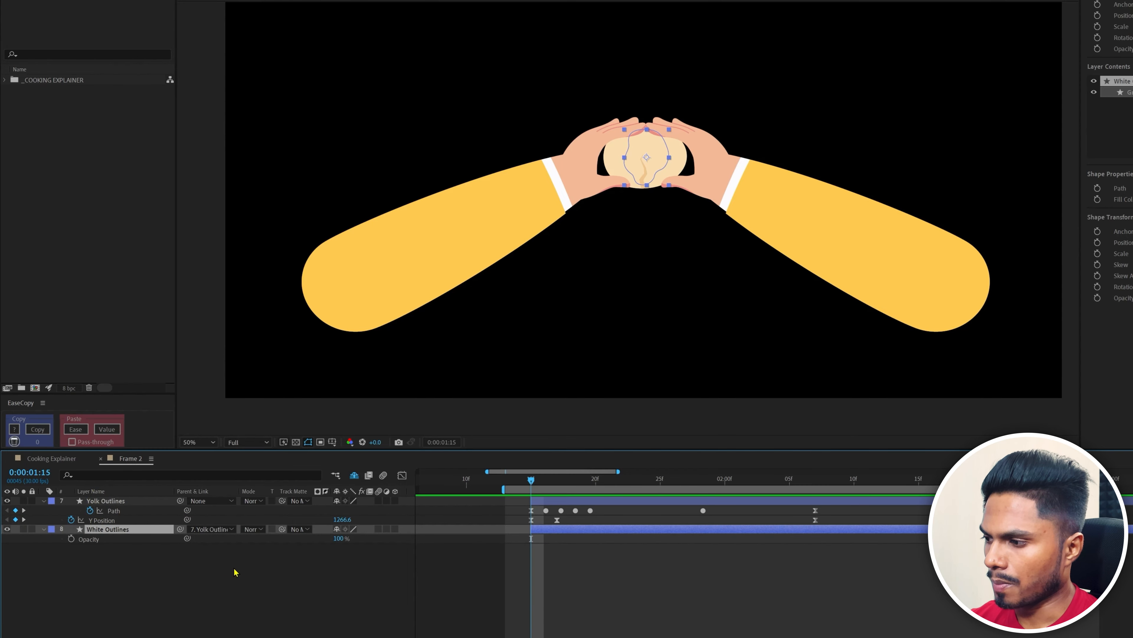
{"action": "left_click", "coordinate": [341, 539]}
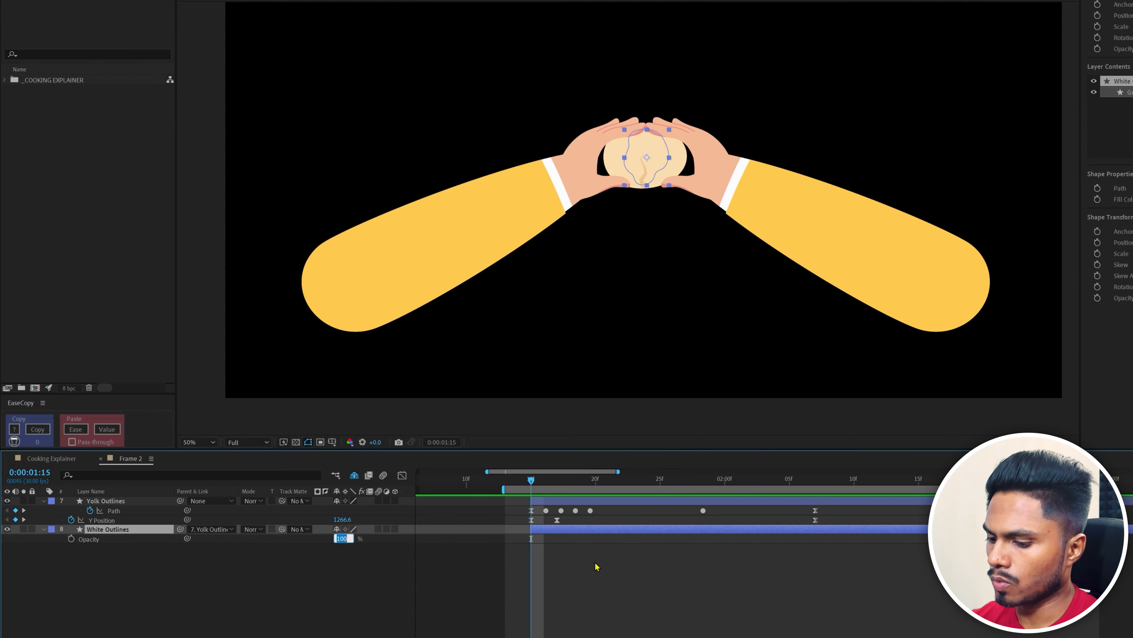
{"action": "type", "text": "70"}
{"action": "key", "text": "Return"}
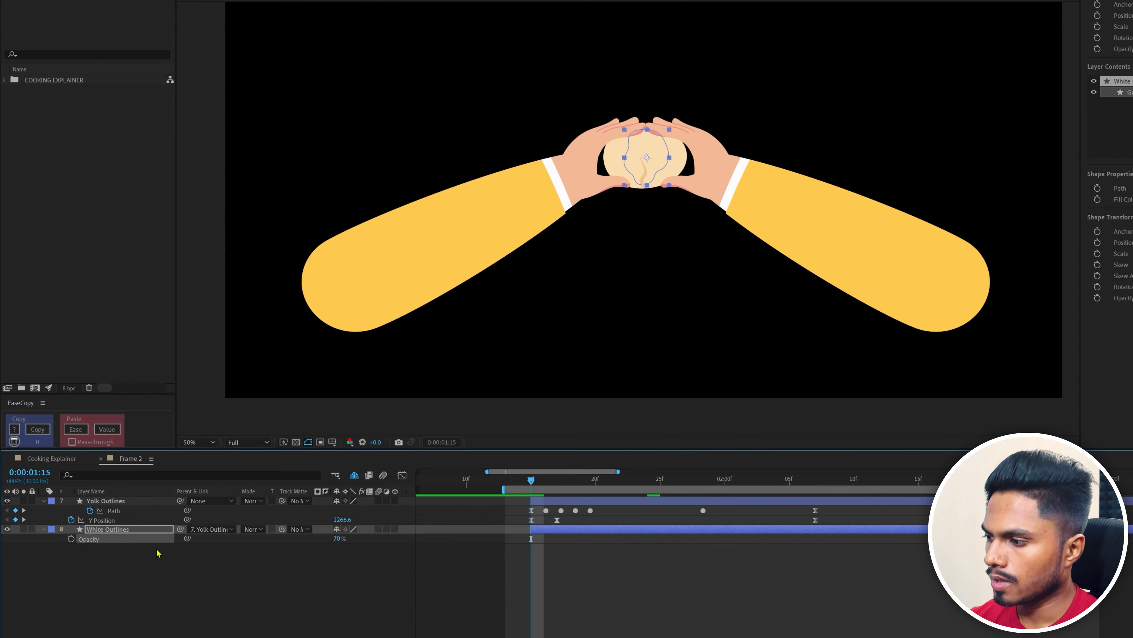
Duplicate the White Outlines layer and hide the copy, White Outlines 2.
{"action": "left_click", "coordinate": [159, 534]}
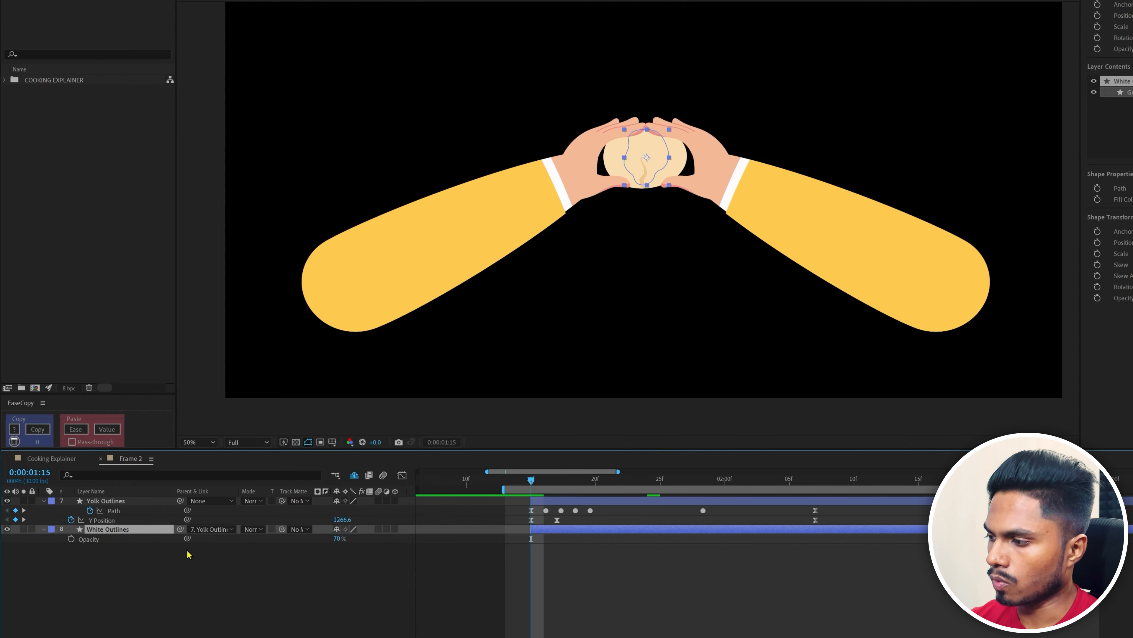
{"action": "key", "text": "ctrl+d"}
{"action": "left_click", "coordinate": [8, 529]}
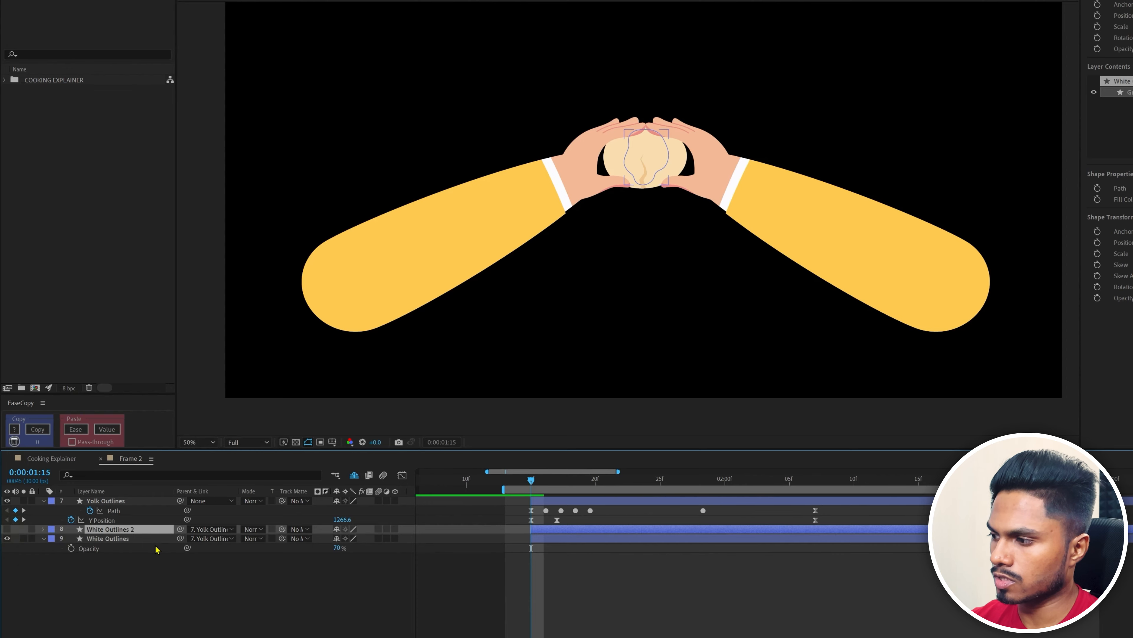
Add a Path keyframe at 0:00:01:15 to Path 1 of the original White Outlines layer and show only its keyframed properties.
{"action": "left_click", "coordinate": [126, 538]}
{"action": "left_click", "coordinate": [43, 539]}
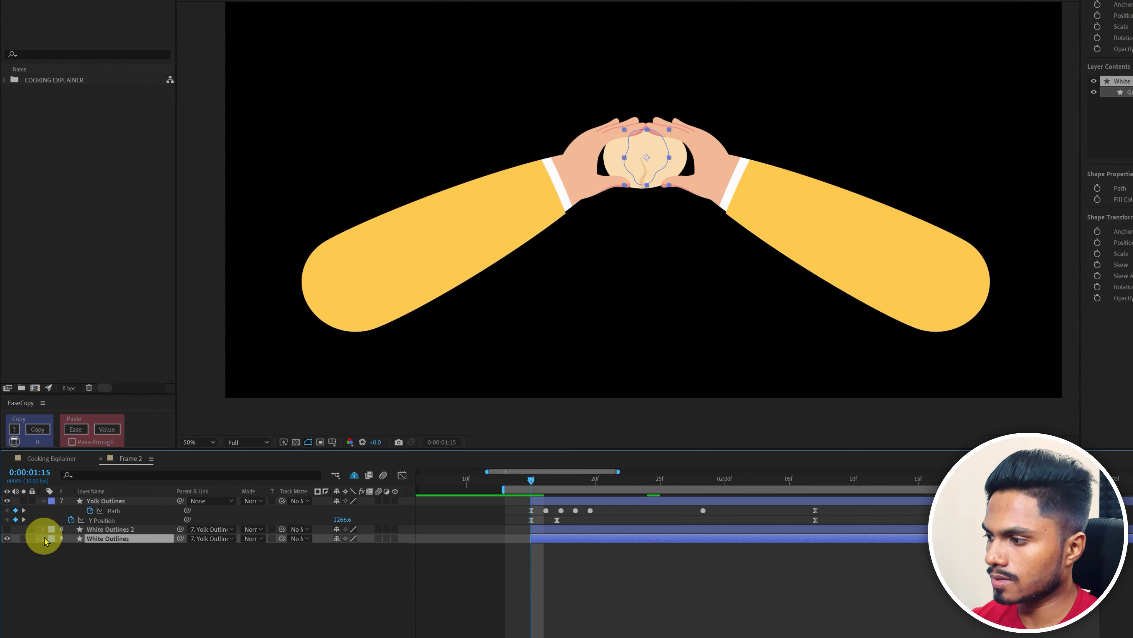
{"action": "left_click", "coordinate": [43, 538]}
{"action": "left_click", "coordinate": [55, 567]}
{"action": "left_click", "coordinate": [63, 558]}
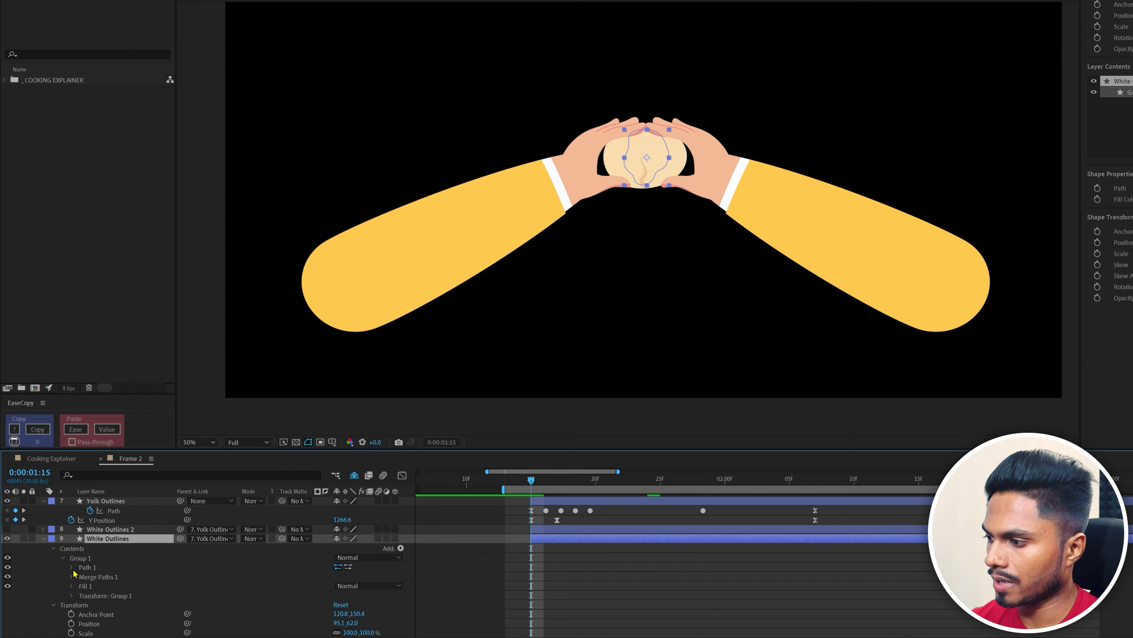
{"action": "left_click", "coordinate": [72, 567]}
{"action": "left_click", "coordinate": [90, 577]}
{"action": "left_click", "coordinate": [114, 538]}
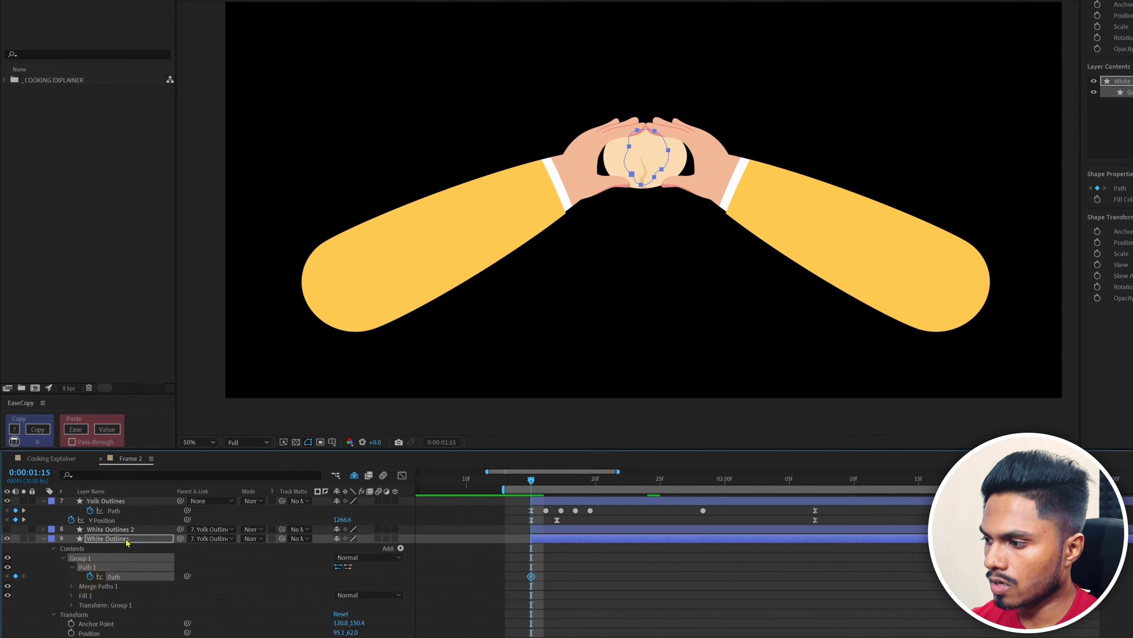
{"action": "key", "text": "u"}
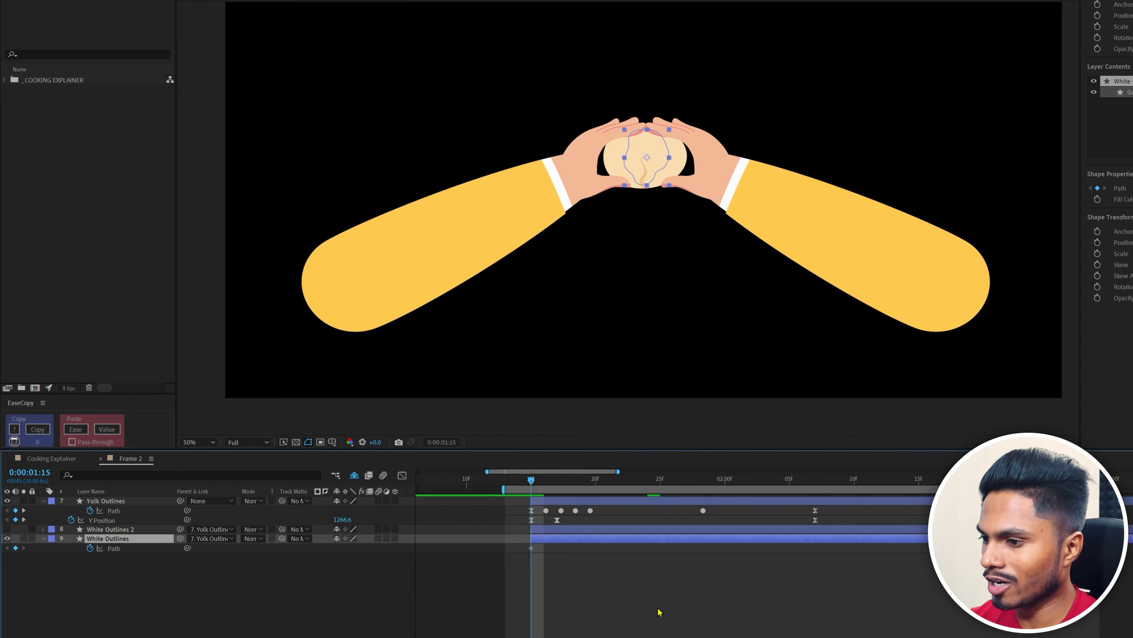
Advance the current time by 9 frames to 0:00:01:24 and select the White Outlines layer's Path.
{"action": "left_click", "coordinate": [45, 475]}
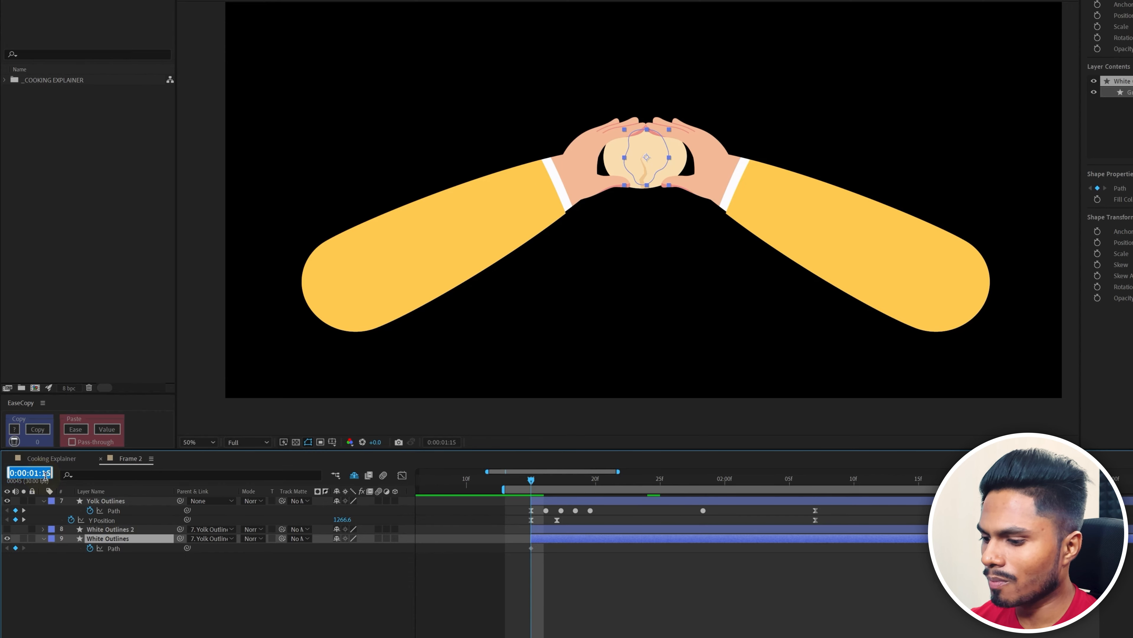
{"action": "type", "text": "+9"}
{"action": "key", "text": "Return"}
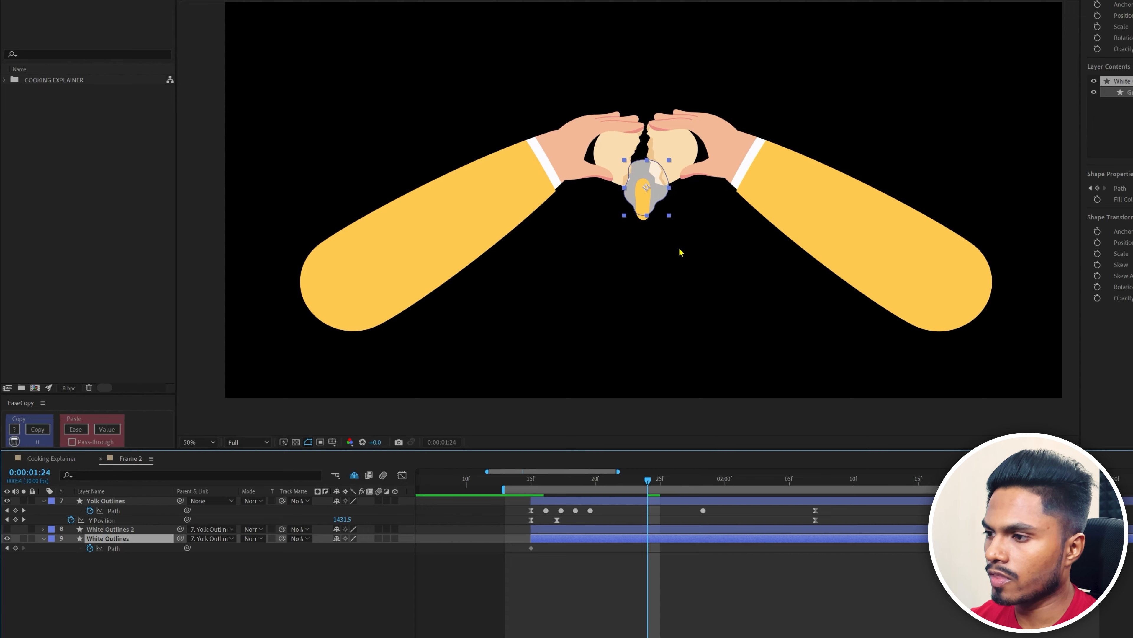
{"action": "scroll", "coordinate": [679, 249], "scroll_direction": "down", "scroll_amount": 2}
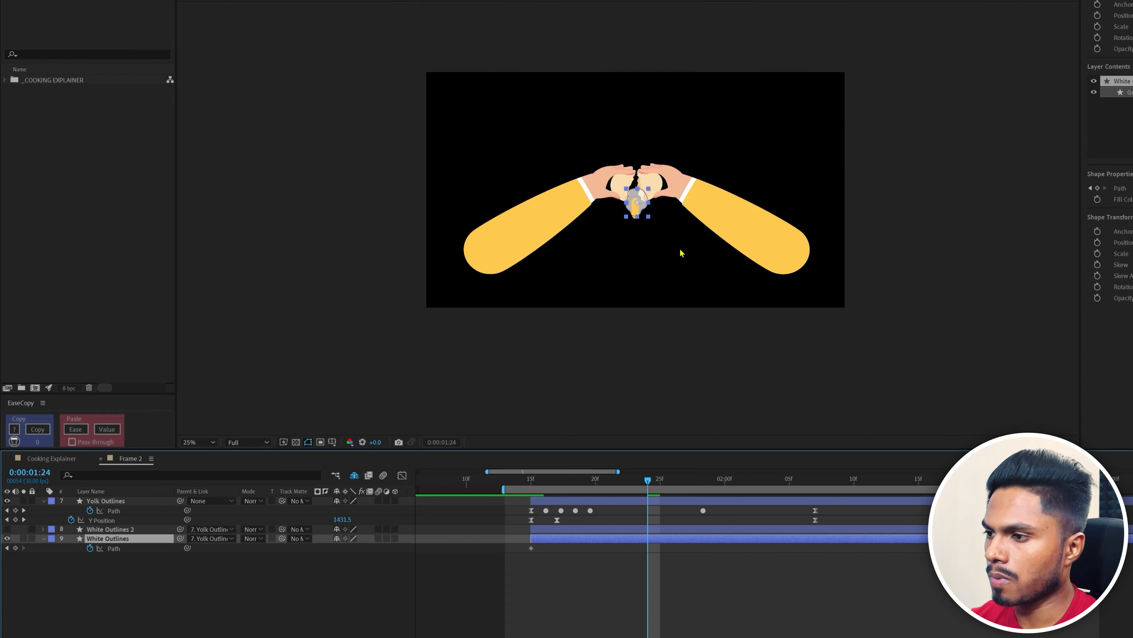
{"action": "scroll", "coordinate": [679, 249], "scroll_direction": "up", "scroll_amount": 5}
{"action": "scroll", "coordinate": [680, 249], "scroll_direction": "down", "scroll_amount": 3}
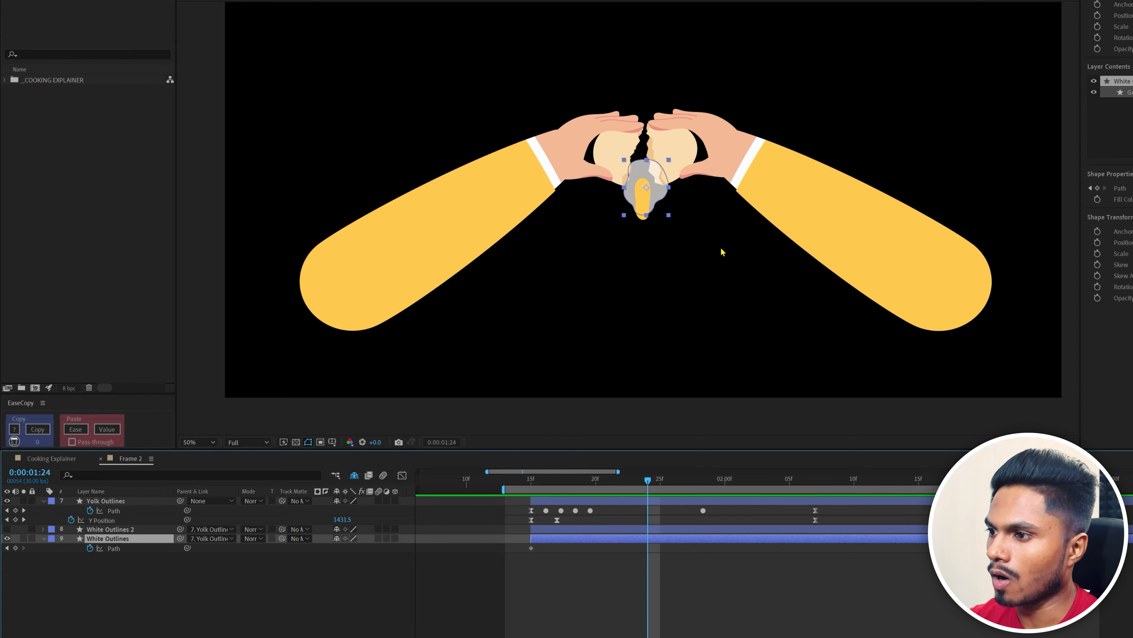
{"action": "left_click", "coordinate": [113, 548]}
{"action": "key", "text": "period"}
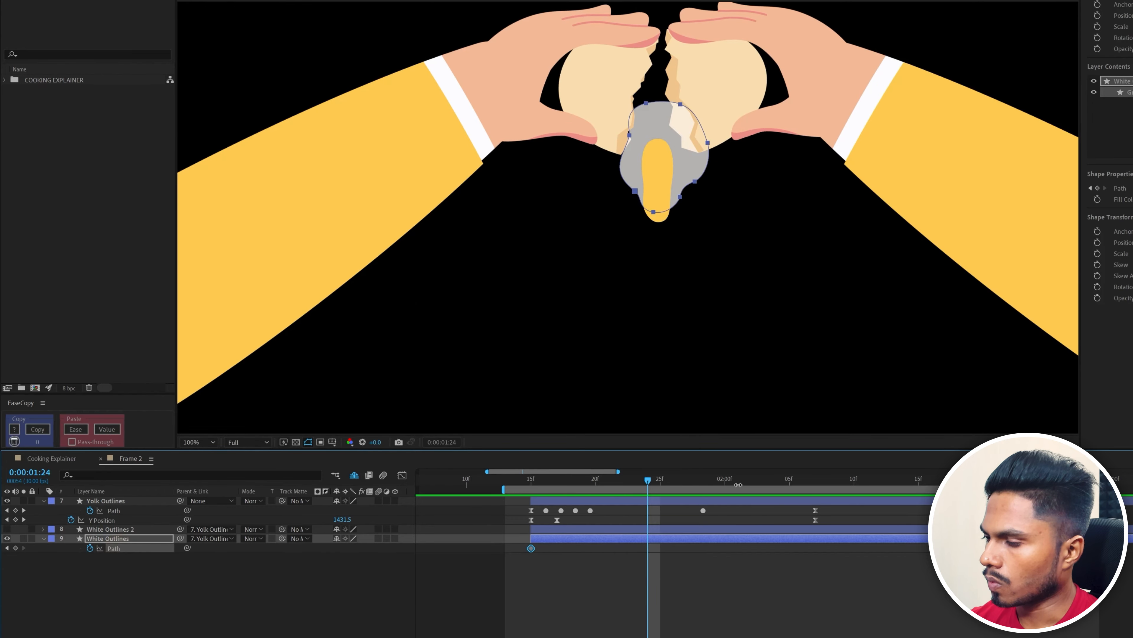
{"action": "double_click", "coordinate": [682, 200]}
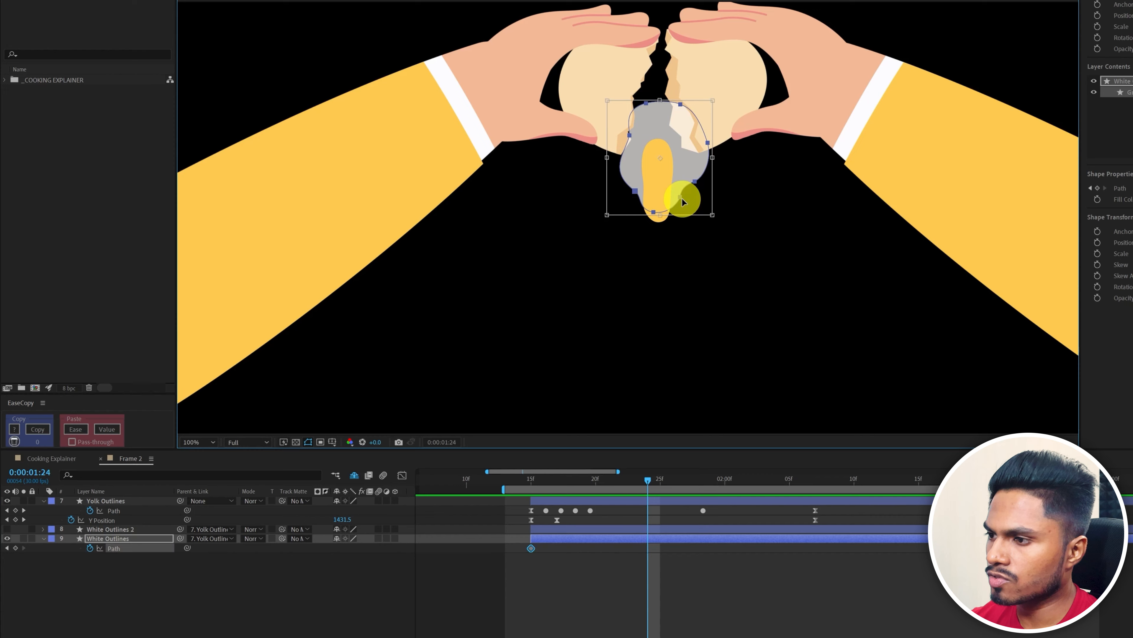
{"action": "left_click_drag", "start_coordinate": [659, 216], "coordinate": [656, 275]}
{"action": "left_click", "coordinate": [129, 568]}
{"action": "key", "text": "ctrl+z"}
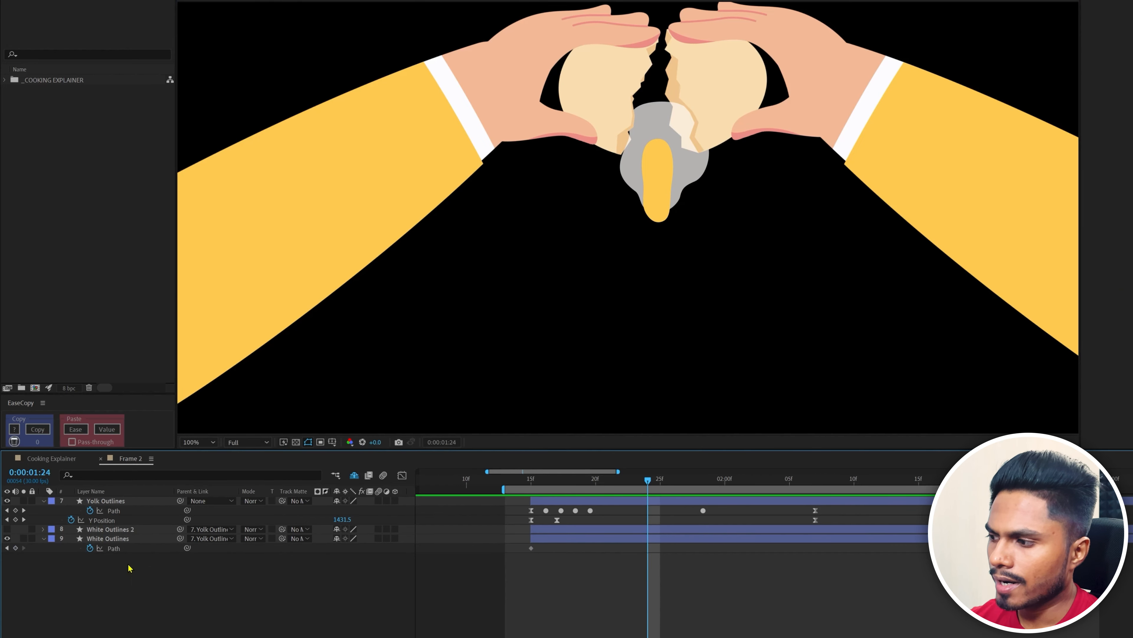
Stretch the egg white's path downward at 0:00:01:24 so it extends below the yolk, and nudge it slightly up.
{"action": "left_click", "coordinate": [120, 553]}
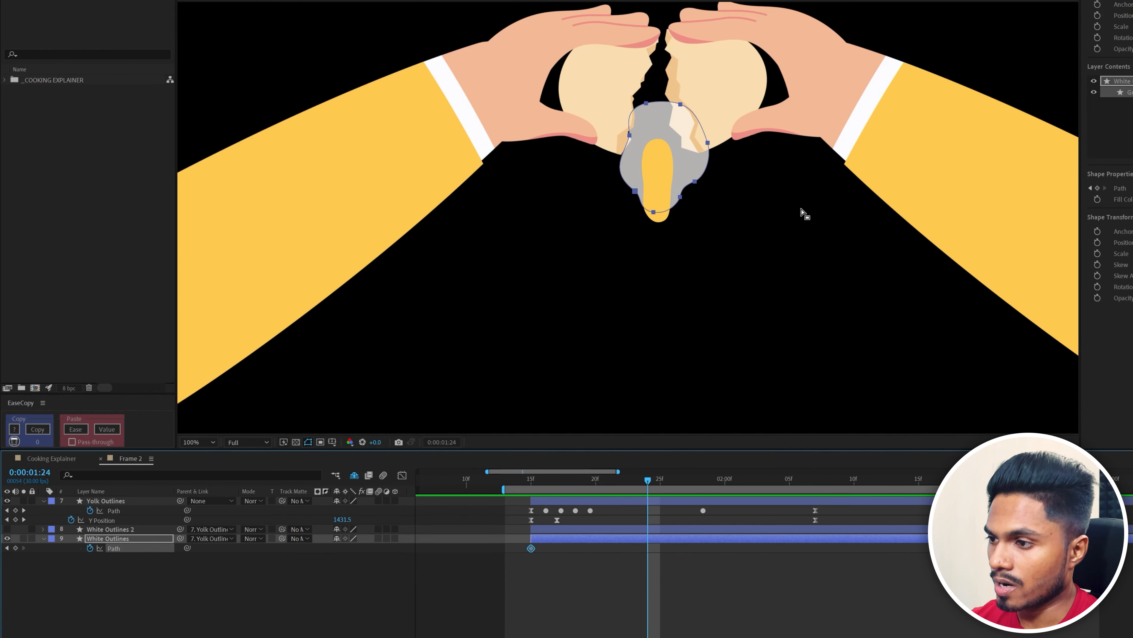
{"action": "double_click", "coordinate": [681, 201]}
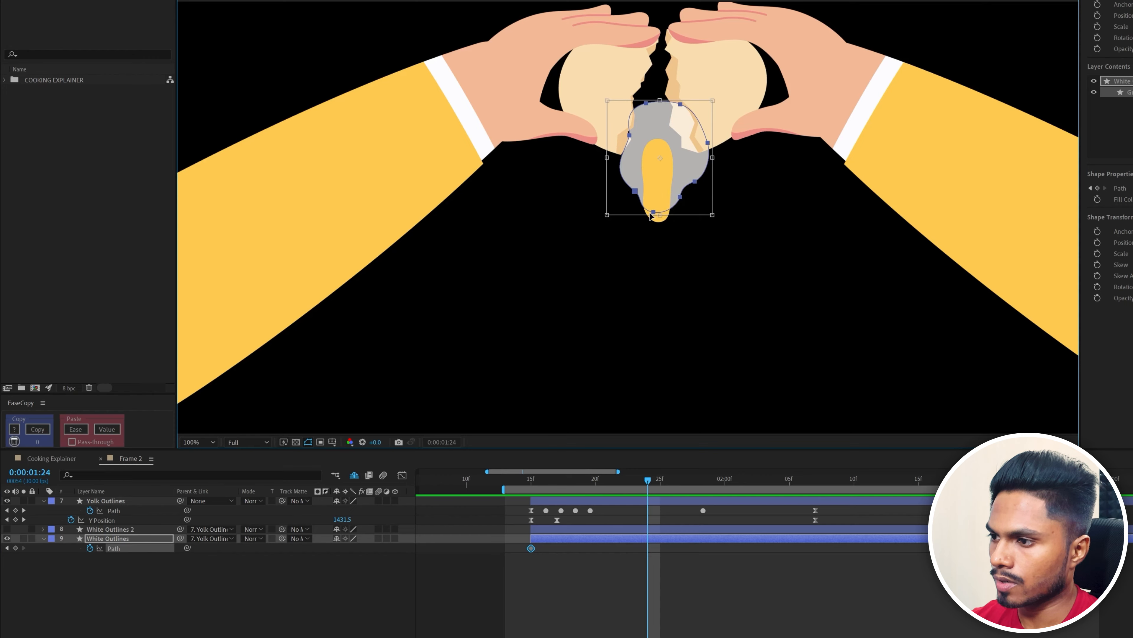
{"action": "left_click_drag", "start_coordinate": [659, 215], "coordinate": [671, 246]}
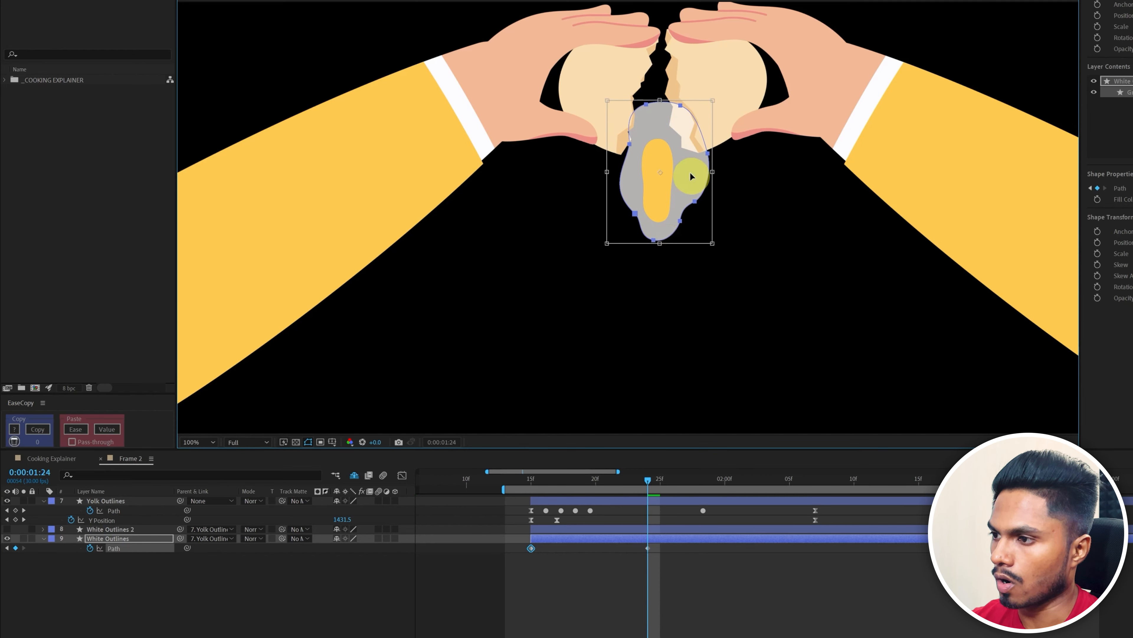
{"action": "mouse_move", "coordinate": [691, 175]}
{"action": "left_mouse_down"}
{"action": "mouse_move", "coordinate": [687, 153]}
{"action": "mouse_move", "coordinate": [690, 164]}
{"action": "left_mouse_up"}
{"action": "key", "text": "Return"}
Move the egg white's lower and side points inward to form a narrow drip around the yolk, pulling the upper-left point up into the shell.
{"action": "left_click_drag", "start_coordinate": [628, 133], "coordinate": [618, 74]}
{"action": "left_click_drag", "start_coordinate": [696, 202], "coordinate": [621, 249]}
{"action": "left_click_drag", "start_coordinate": [678, 209], "coordinate": [680, 199]}
{"action": "left_click_drag", "start_coordinate": [693, 190], "coordinate": [687, 169]}
{"action": "left_click_drag", "start_coordinate": [653, 229], "coordinate": [656, 243]}
{"action": "left_click_drag", "start_coordinate": [634, 202], "coordinate": [642, 213]}
{"action": "left_click_drag", "start_coordinate": [606, 98], "coordinate": [630, 145]}
{"action": "left_click_drag", "start_coordinate": [641, 214], "coordinate": [627, 202]}
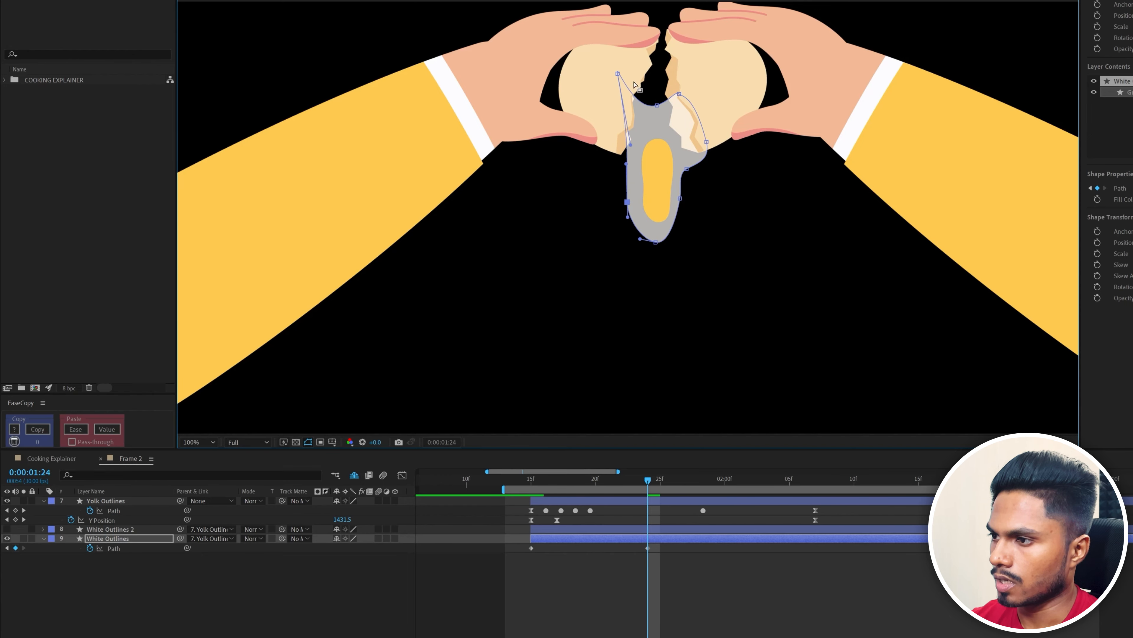
Lower the path's top middle point and pull its upper-right points outward so the egg white forks toward both shell halves.
{"action": "left_click_drag", "start_coordinate": [618, 74], "coordinate": [659, 120]}
{"action": "left_click_drag", "start_coordinate": [679, 94], "coordinate": [732, 76]}
{"action": "left_click_drag", "start_coordinate": [706, 142], "coordinate": [723, 114]}
{"action": "left_click_drag", "start_coordinate": [680, 198], "coordinate": [676, 202]}
{"action": "left_click_drag", "start_coordinate": [670, 245], "coordinate": [673, 241]}
{"action": "left_click_drag", "start_coordinate": [678, 202], "coordinate": [683, 203]}
{"action": "left_click_drag", "start_coordinate": [687, 170], "coordinate": [689, 159]}
{"action": "left_click_drag", "start_coordinate": [620, 77], "coordinate": [614, 69]}
{"action": "left_click_drag", "start_coordinate": [733, 77], "coordinate": [730, 84]}
{"action": "left_click_drag", "start_coordinate": [660, 119], "coordinate": [659, 134]}
Move the egg white's second Path keyframe to 0:00:01:25 and adjust its points so both upper arms stay behind the shell halves.
{"action": "key", "text": "Page_Down"}
{"action": "left_click_drag", "start_coordinate": [648, 548], "coordinate": [660, 548]}
{"action": "left_click_drag", "start_coordinate": [698, 209], "coordinate": [654, 254]}
{"action": "left_click_drag", "start_coordinate": [628, 213], "coordinate": [635, 214]}
{"action": "left_click_drag", "start_coordinate": [615, 87], "coordinate": [601, 73]}
{"action": "left_click_drag", "start_coordinate": [658, 152], "coordinate": [658, 141]}
{"action": "left_click_drag", "start_coordinate": [730, 102], "coordinate": [728, 89]}
{"action": "left_click_drag", "start_coordinate": [723, 132], "coordinate": [715, 133]}
{"action": "left_click", "coordinate": [689, 177], "text": "ctrl+alt"}
Narrow the lower part of the egg white's path at 0:00:01:25 and refine the points on its right arm.
{"action": "left_click", "coordinate": [660, 548]}
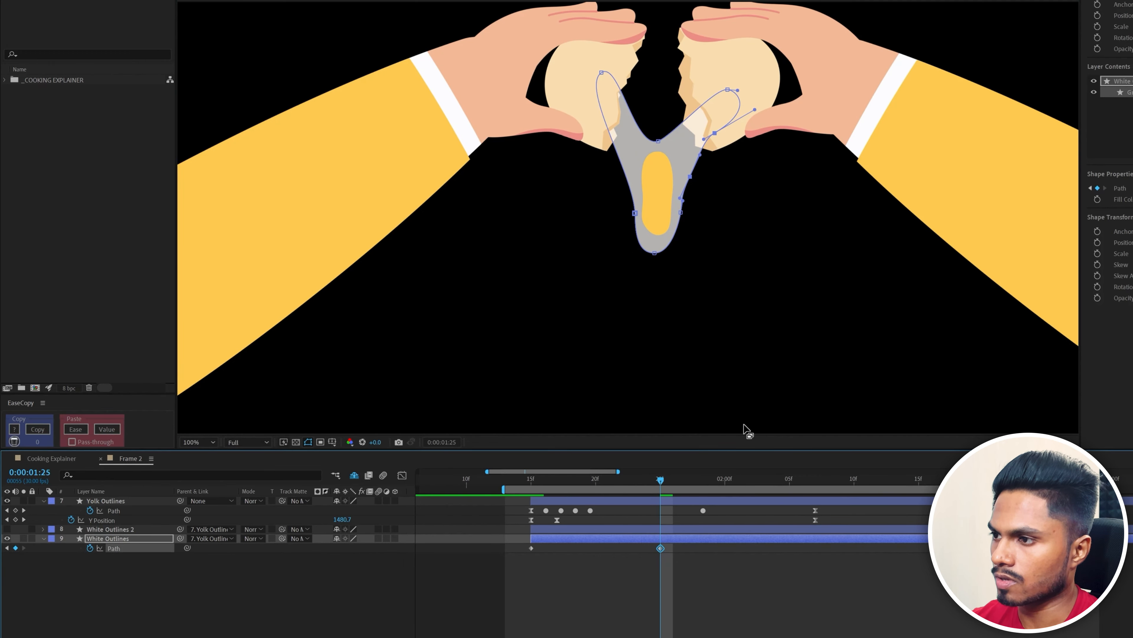
{"action": "left_click_drag", "start_coordinate": [597, 287], "coordinate": [676, 230]}
{"action": "key", "text": "ctrl+t"}
{"action": "left_click", "coordinate": [766, 621]}
{"action": "left_click", "coordinate": [660, 548]}
{"action": "left_click_drag", "start_coordinate": [728, 89], "coordinate": [725, 80]}
{"action": "left_click_drag", "start_coordinate": [690, 176], "coordinate": [686, 172]}
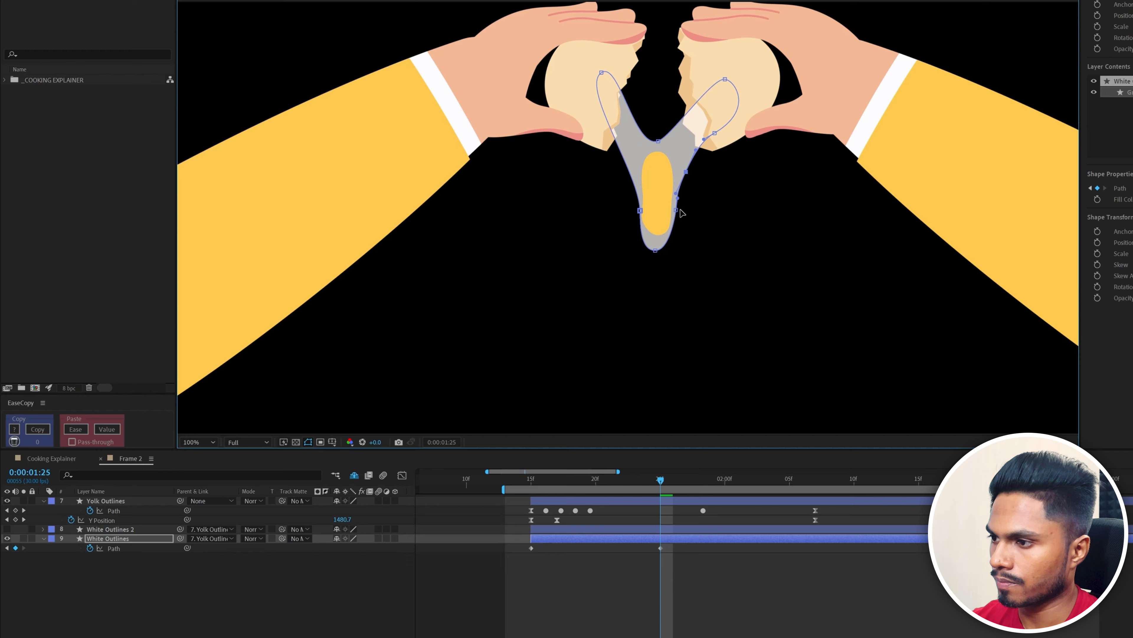
Adjust the egg white's side, middle and arm points at 0:00:01:25 to slim the right arm and smooth the central dip.
{"action": "left_click_drag", "start_coordinate": [676, 210], "coordinate": [679, 213]}
{"action": "left_click_drag", "start_coordinate": [640, 210], "coordinate": [635, 201]}
{"action": "left_click_drag", "start_coordinate": [602, 73], "coordinate": [599, 73]}
{"action": "left_click_drag", "start_coordinate": [658, 141], "coordinate": [651, 144]}
{"action": "left_click_drag", "start_coordinate": [674, 143], "coordinate": [708, 134]}
{"action": "left_click_drag", "start_coordinate": [725, 79], "coordinate": [734, 78]}
{"action": "left_click", "coordinate": [690, 591]}
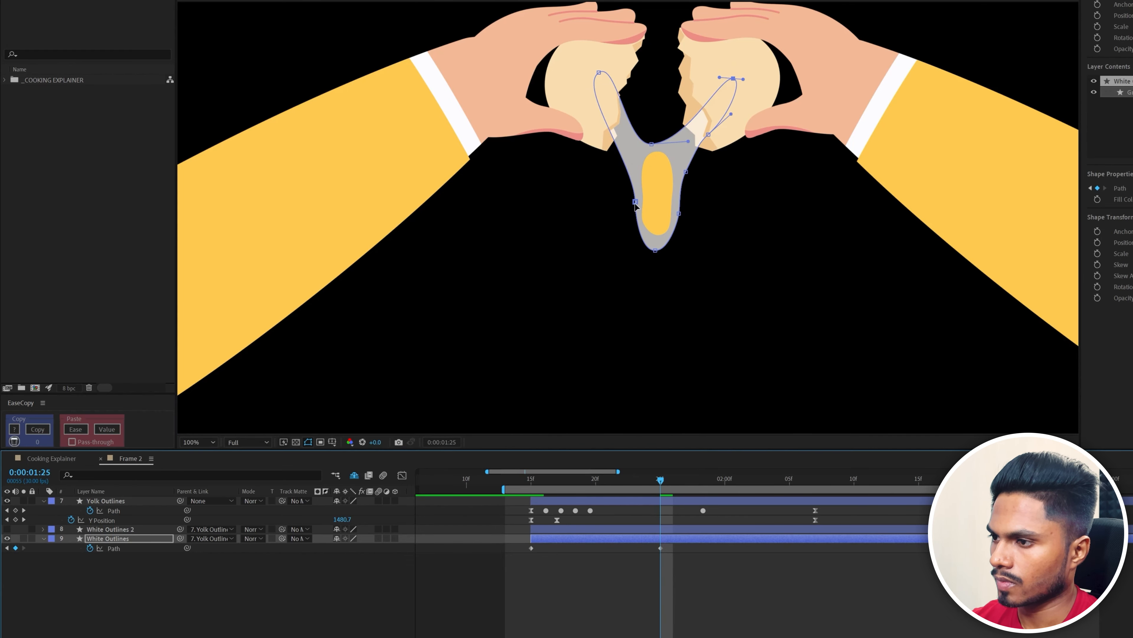
Fine-tune the egg white's left side, left arm tip, bottom and right neck points at 0:00:01:25.
{"action": "mouse_move", "coordinate": [636, 202]}
{"action": "left_mouse_down"}
{"action": "mouse_move", "coordinate": [629, 186]}
{"action": "mouse_move", "coordinate": [640, 210]}
{"action": "left_mouse_up"}
{"action": "left_click_drag", "start_coordinate": [599, 72], "coordinate": [593, 75]}
{"action": "left_click_drag", "start_coordinate": [655, 250], "coordinate": [654, 246]}
{"action": "left_click_drag", "start_coordinate": [641, 246], "coordinate": [677, 230]}
{"action": "left_click_drag", "start_coordinate": [690, 161], "coordinate": [694, 145]}
{"action": "left_click", "coordinate": [870, 594]}
{"action": "double_click", "coordinate": [659, 193]}
{"action": "left_click_drag", "start_coordinate": [674, 193], "coordinate": [660, 202]}
{"action": "left_click", "coordinate": [716, 599]}
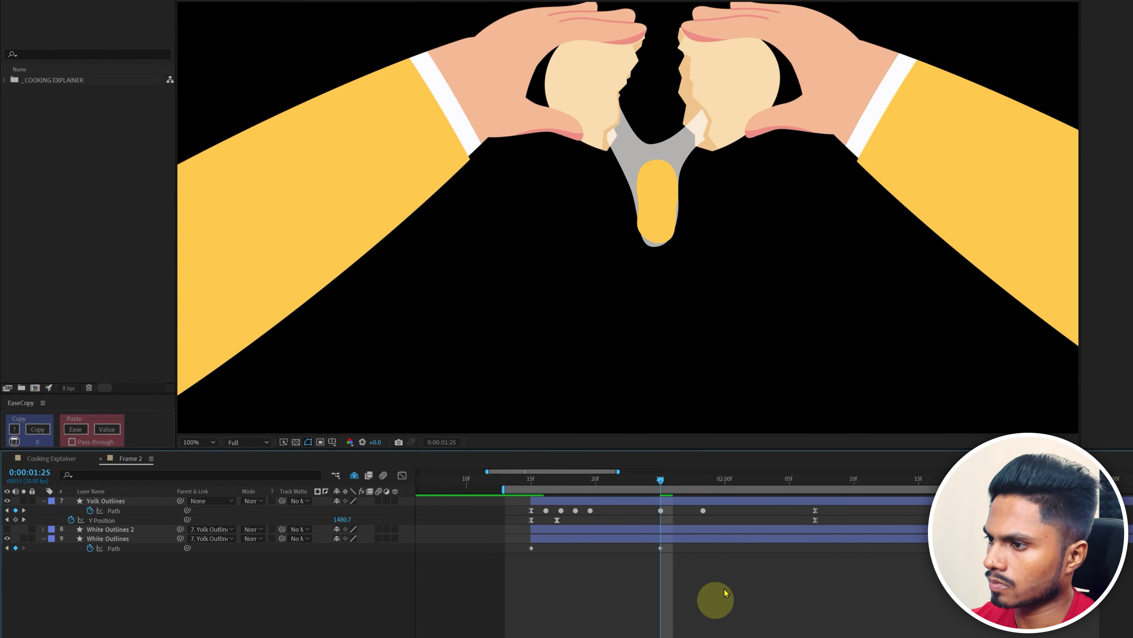
{"action": "key", "text": "ctrl+z"}
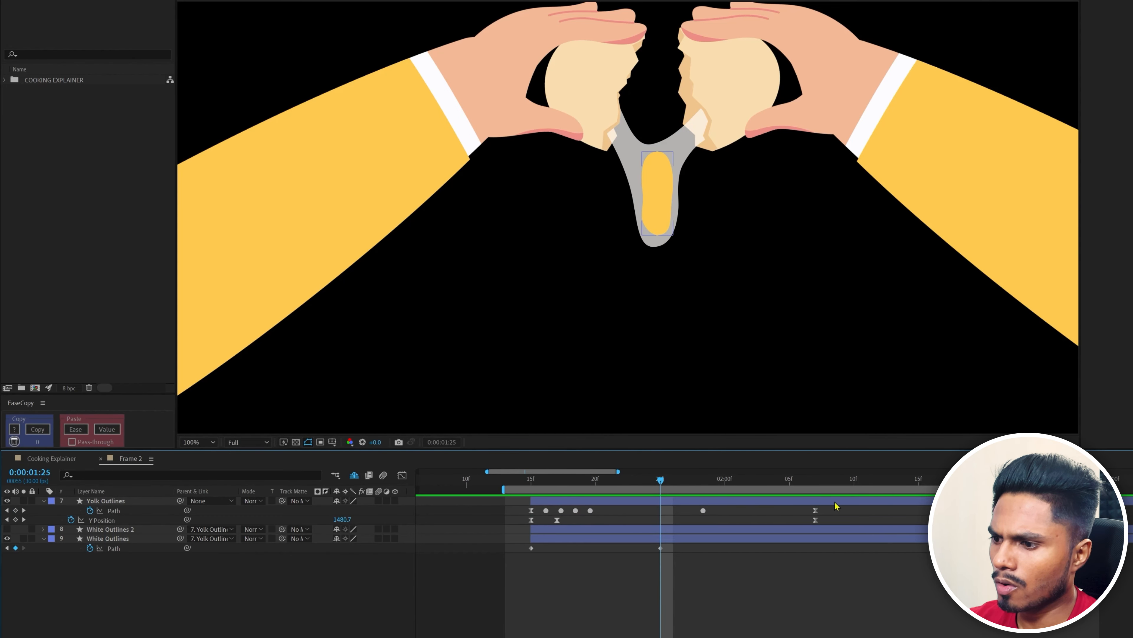
Copy the egg white's first Path keyframe to 0:00:02:07, where the yolk's fall ends.
{"action": "left_click", "coordinate": [816, 480]}
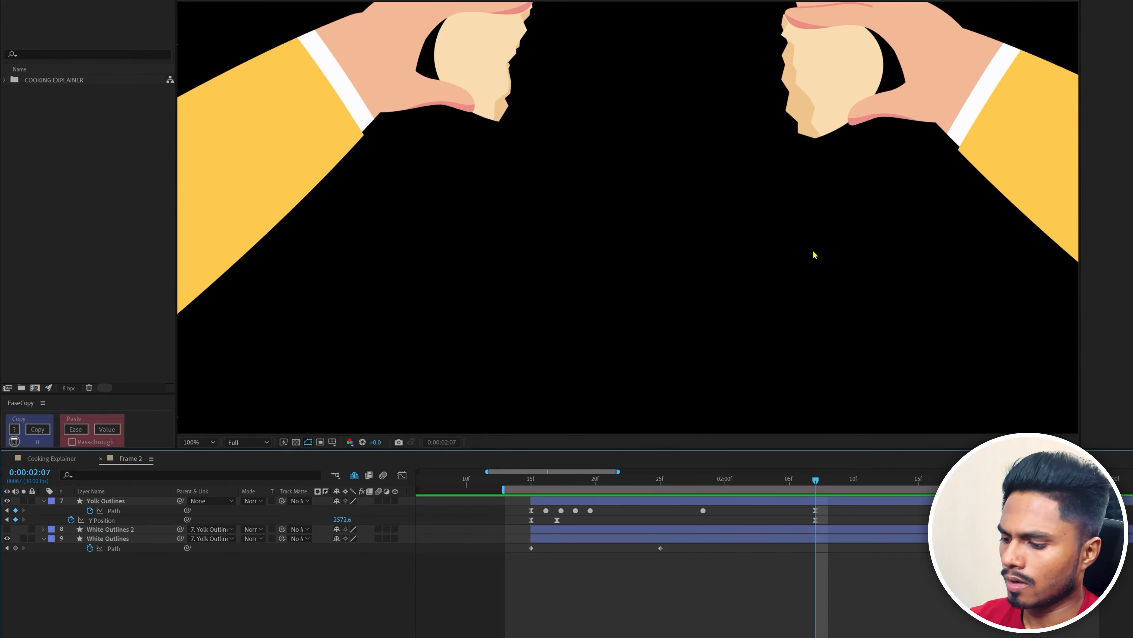
{"action": "scroll", "coordinate": [818, 255], "scroll_direction": "down", "scroll_amount": 1}
{"action": "left_click_drag", "start_coordinate": [816, 312], "coordinate": [817, 182]}
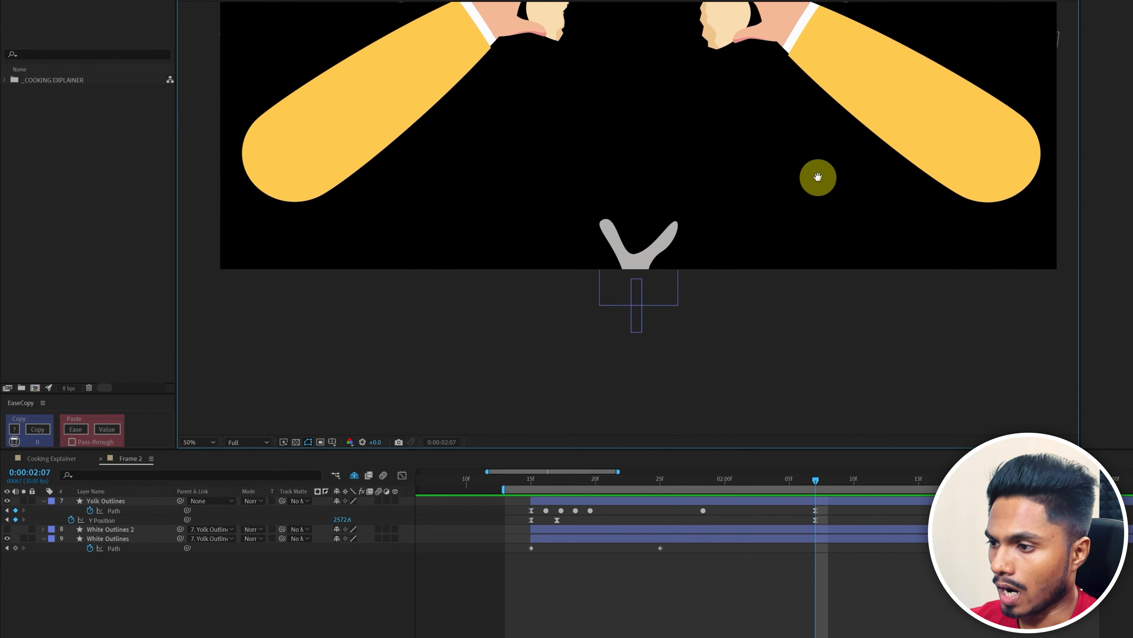
{"action": "left_click", "coordinate": [547, 549]}
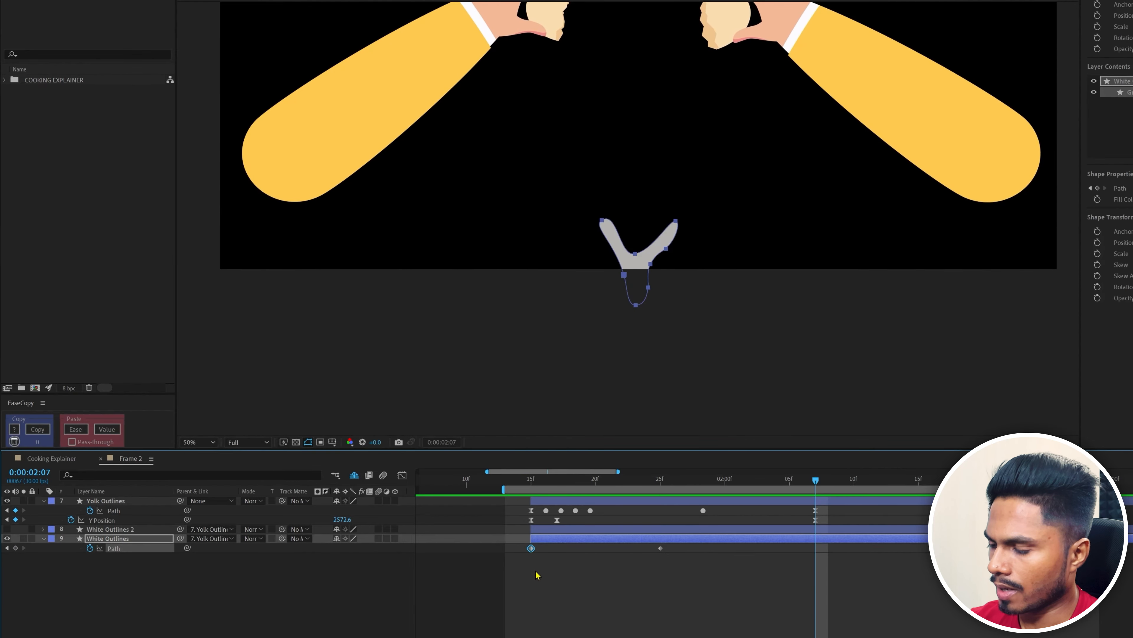
{"action": "key", "text": "ctrl+v"}
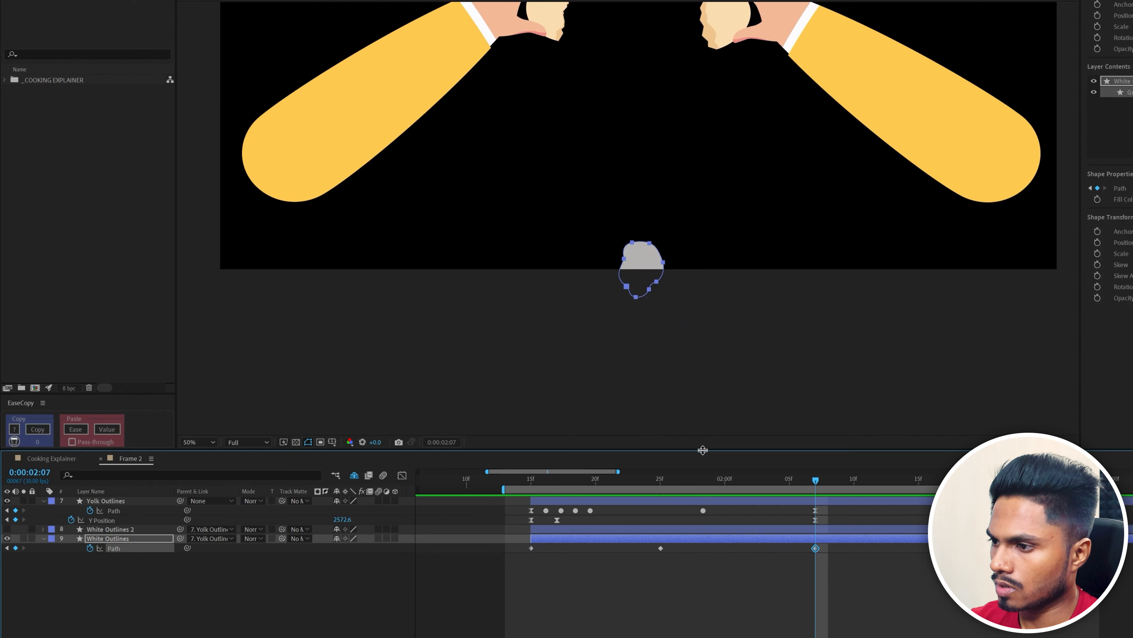
Stretch the egg white's path vertically at 0:00:02:07 into a taller shape.
{"action": "double_click", "coordinate": [636, 298]}
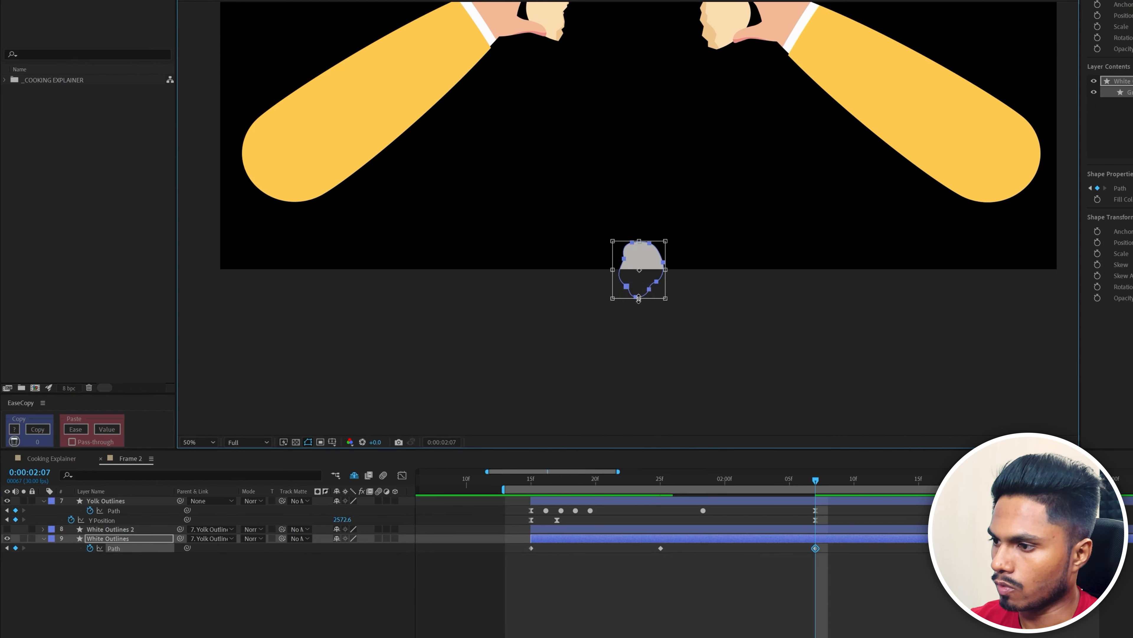
{"action": "left_click_drag", "start_coordinate": [639, 298], "coordinate": [647, 114]}
{"action": "left_click", "coordinate": [114, 549]}
Reshape the left side and lower right of the egg white's path at 0:00:02:07 into a smooth elongated blob.
{"action": "scroll", "coordinate": [649, 287], "scroll_direction": "up", "scroll_amount": 2}
{"action": "left_click", "coordinate": [602, 151]}
{"action": "left_click_drag", "start_coordinate": [566, 169], "coordinate": [534, 163]}
{"action": "left_click_drag", "start_coordinate": [573, 329], "coordinate": [554, 317]}
{"action": "left_click_drag", "start_coordinate": [513, 260], "coordinate": [559, 245]}
{"action": "left_click_drag", "start_coordinate": [658, 301], "coordinate": [666, 287]}
{"action": "left_click_drag", "start_coordinate": [637, 345], "coordinate": [639, 356]}
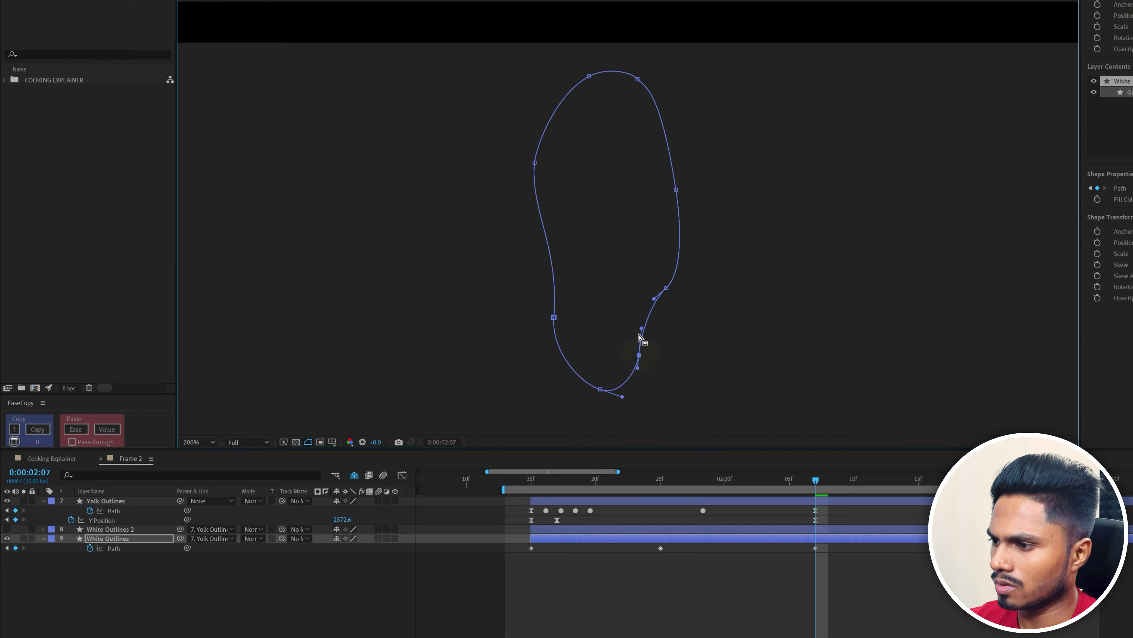
Refine the right side and top points of the egg white's path at 0:00:02:07 into a smoother, slanted outline.
{"action": "left_click", "coordinate": [667, 287]}
{"action": "left_click_drag", "start_coordinate": [683, 274], "coordinate": [681, 263]}
{"action": "left_click_drag", "start_coordinate": [676, 190], "coordinate": [682, 183]}
{"action": "left_click_drag", "start_coordinate": [638, 79], "coordinate": [634, 74]}
{"action": "left_click_drag", "start_coordinate": [590, 76], "coordinate": [576, 77]}
{"action": "left_click_drag", "start_coordinate": [634, 74], "coordinate": [637, 61]}
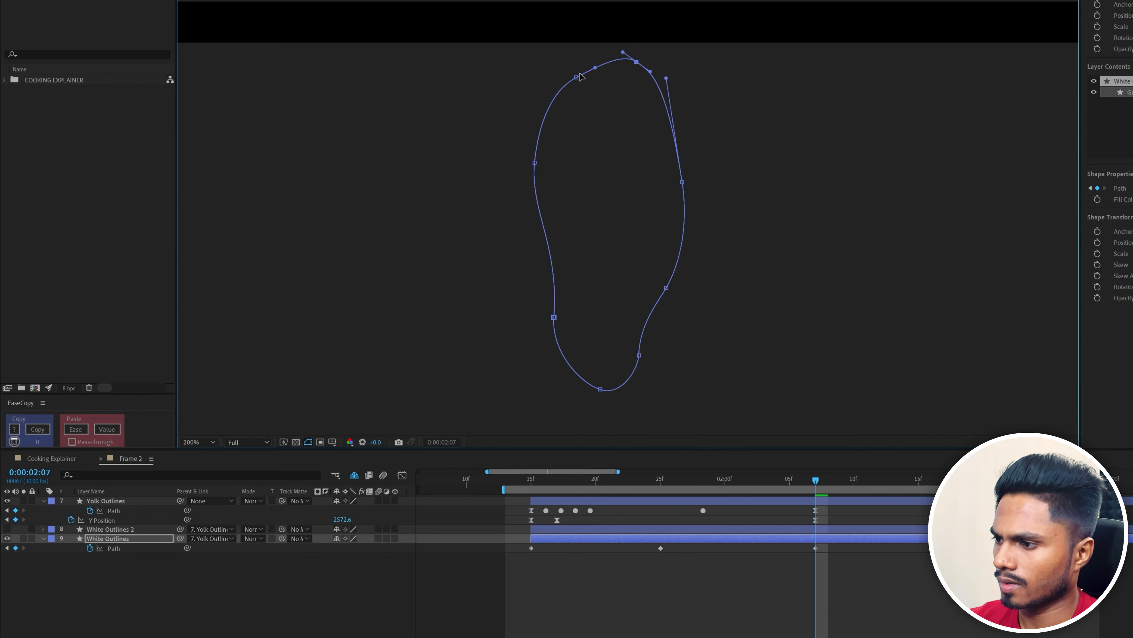
{"action": "left_click", "coordinate": [751, 632]}
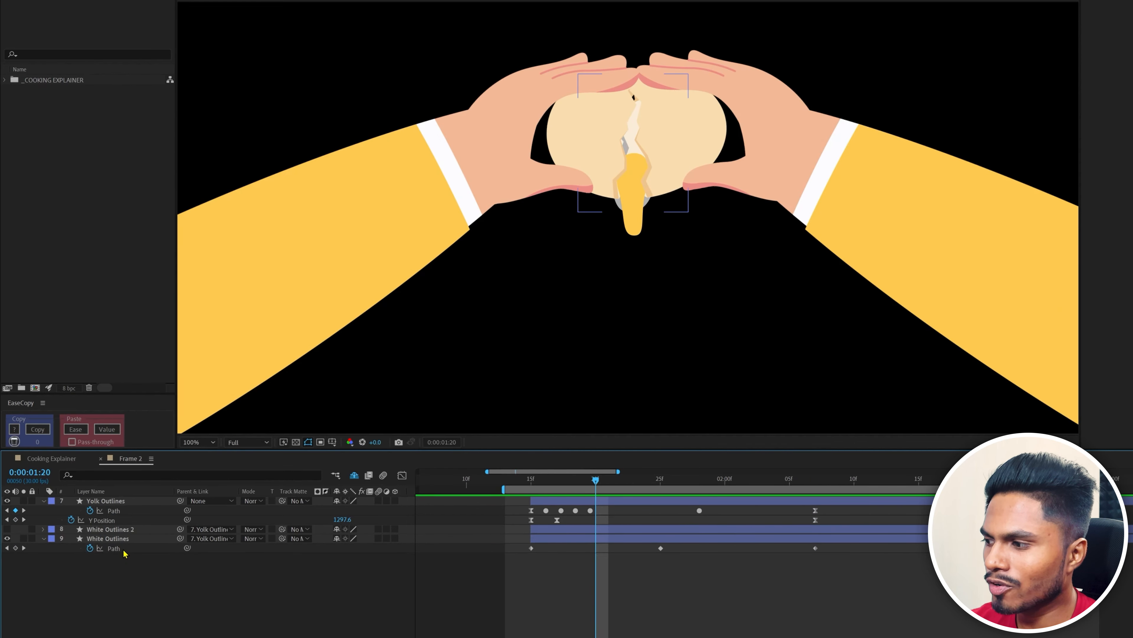
At 0:00:01:20, narrow the White Outlines path horizontally and move it down around the dripping yolk.
{"action": "left_click", "coordinate": [114, 548]}
{"action": "scroll", "coordinate": [620, 258], "scroll_direction": "up", "scroll_amount": 3}
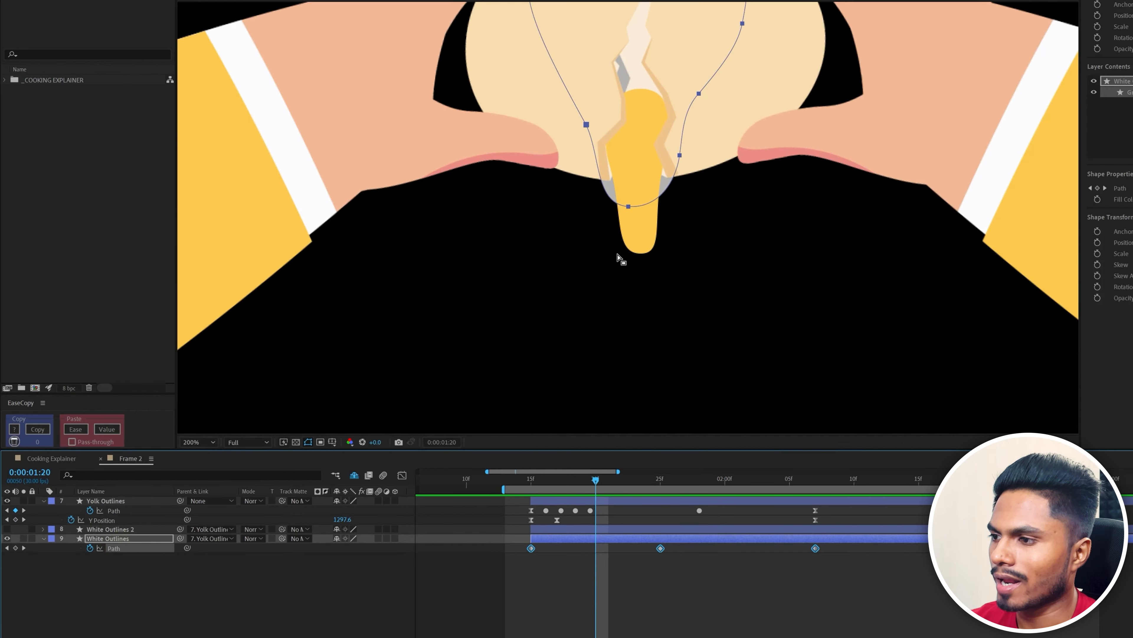
{"action": "double_click", "coordinate": [627, 206]}
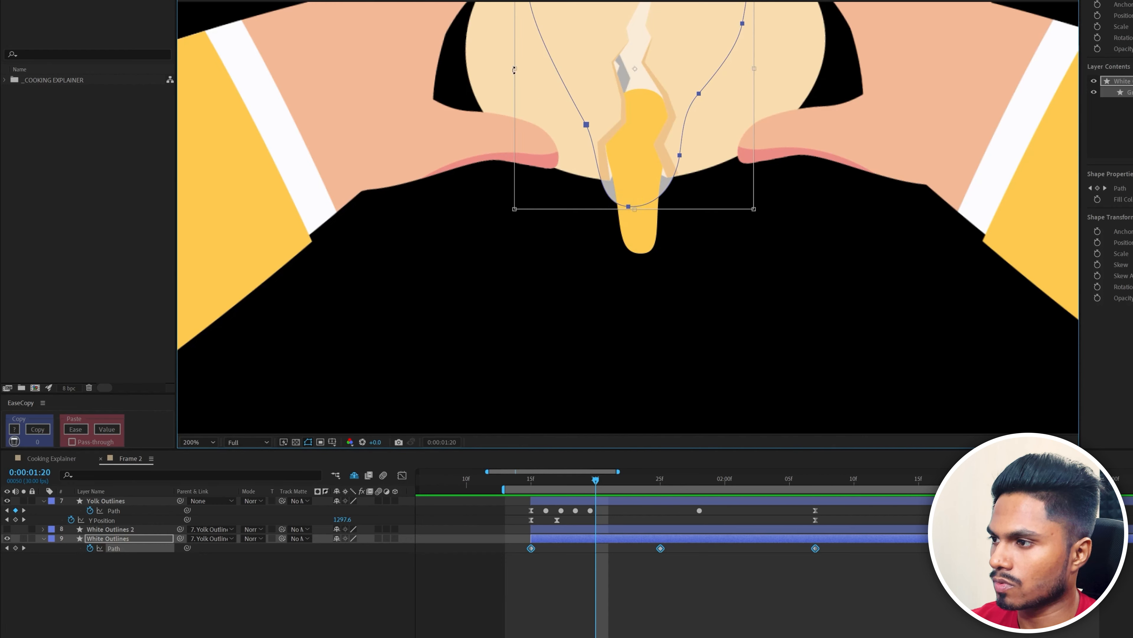
{"action": "left_click_drag", "start_coordinate": [513, 68], "coordinate": [545, 63]}
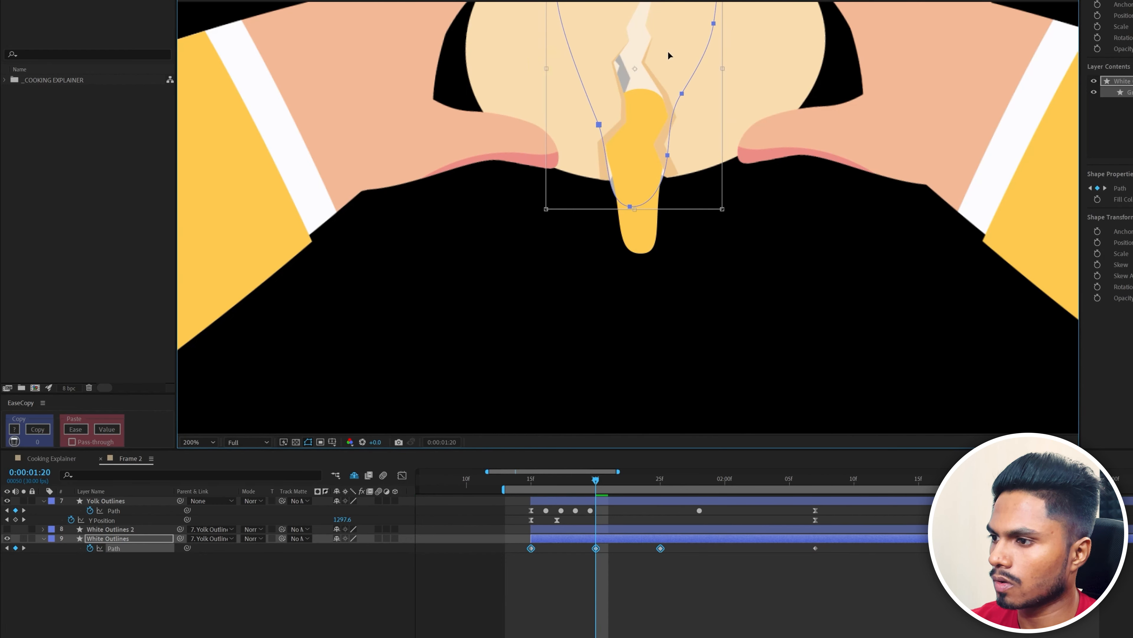
{"action": "left_click_drag", "start_coordinate": [668, 57], "coordinate": [658, 98]}
{"action": "left_click", "coordinate": [663, 85]}
{"action": "left_click", "coordinate": [597, 583]}
{"action": "key", "text": "comma"}
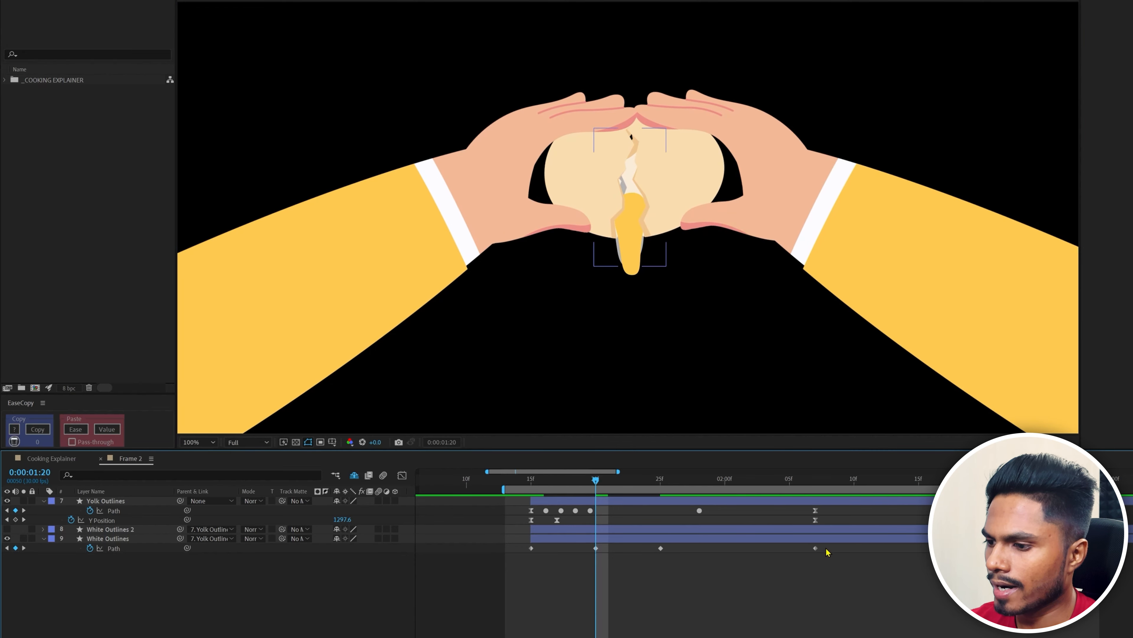
Apply Easy Ease to all four White Outlines Path keyframes and convert the two middle ones to Auto Bezier.
{"action": "left_click_drag", "start_coordinate": [826, 553], "coordinate": [528, 590]}
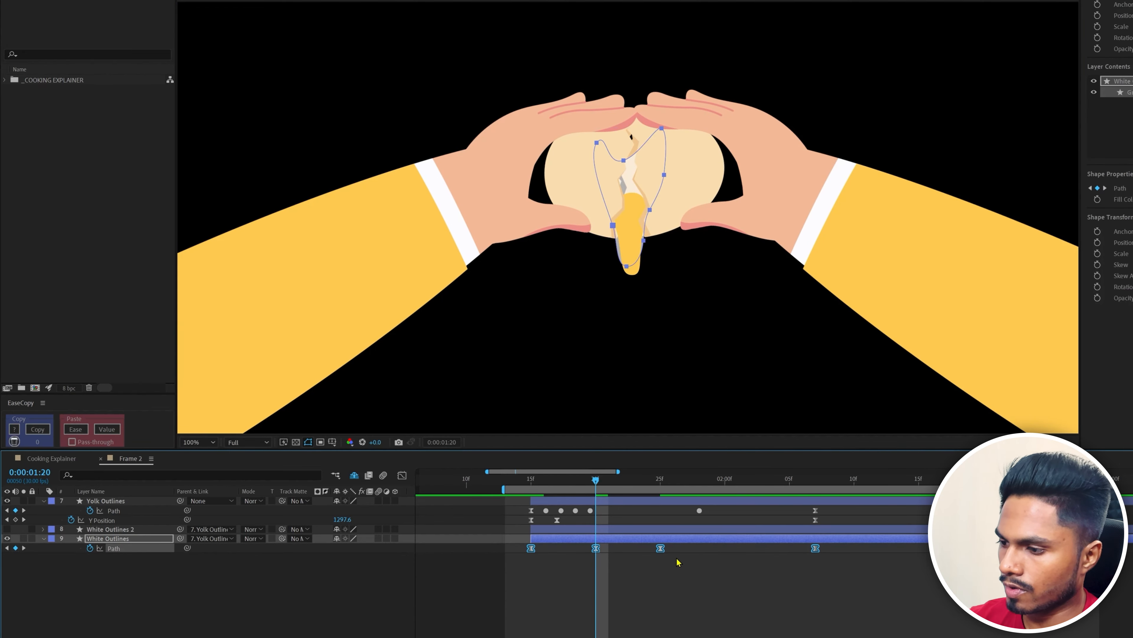
{"action": "left_click_drag", "start_coordinate": [673, 545], "coordinate": [586, 572]}
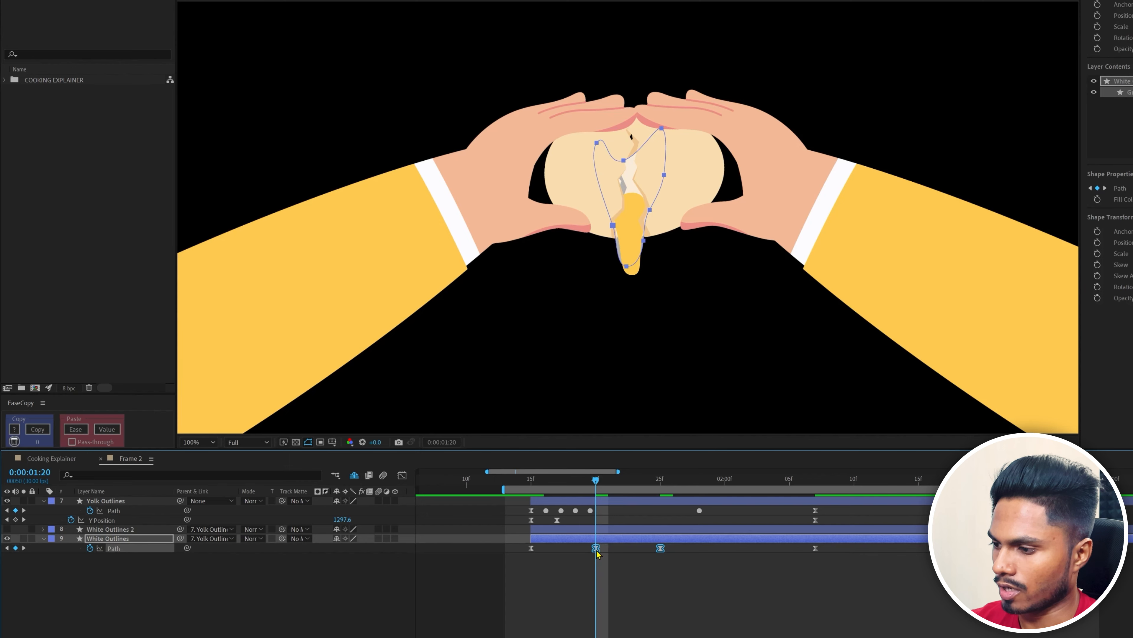
{"action": "left_click", "coordinate": [595, 547], "text": "ctrl"}
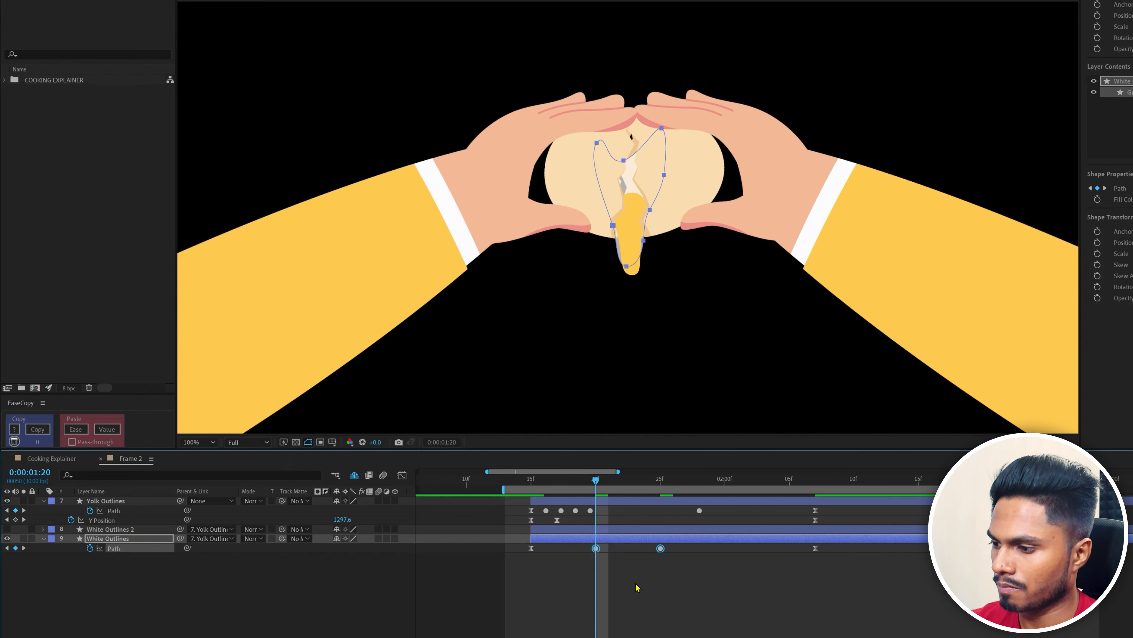
{"action": "left_click", "coordinate": [203, 586]}
Show White Outlines 2, move it below White Outlines and set its first Path keyframe at 0:00:01:15.
{"action": "left_click", "coordinate": [113, 528]}
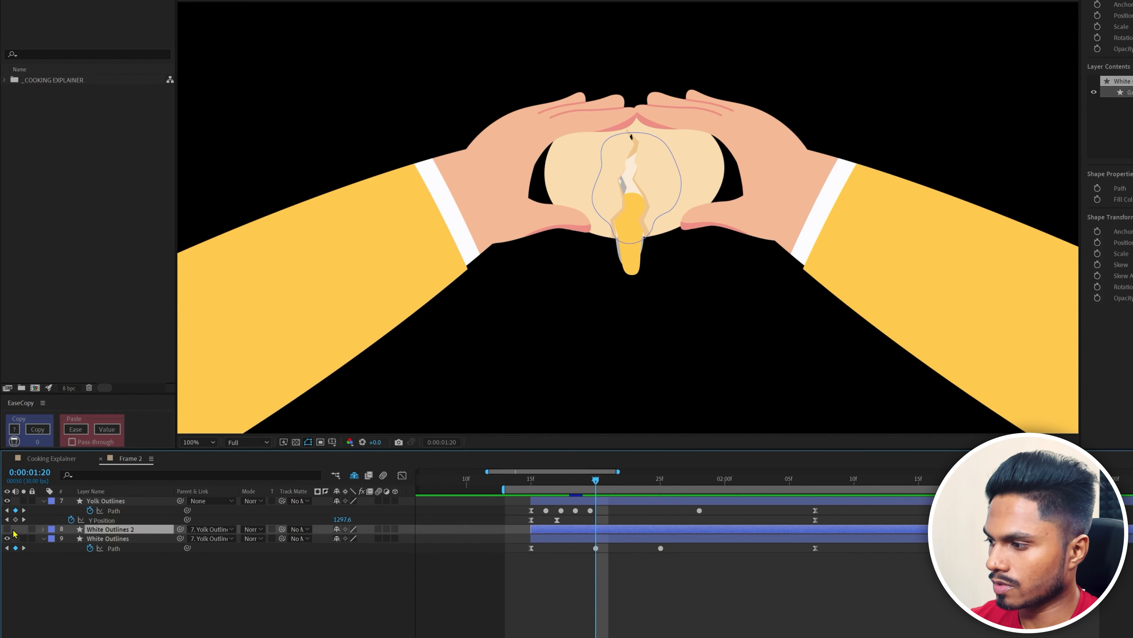
{"action": "left_click_drag", "start_coordinate": [109, 531], "coordinate": [103, 559]}
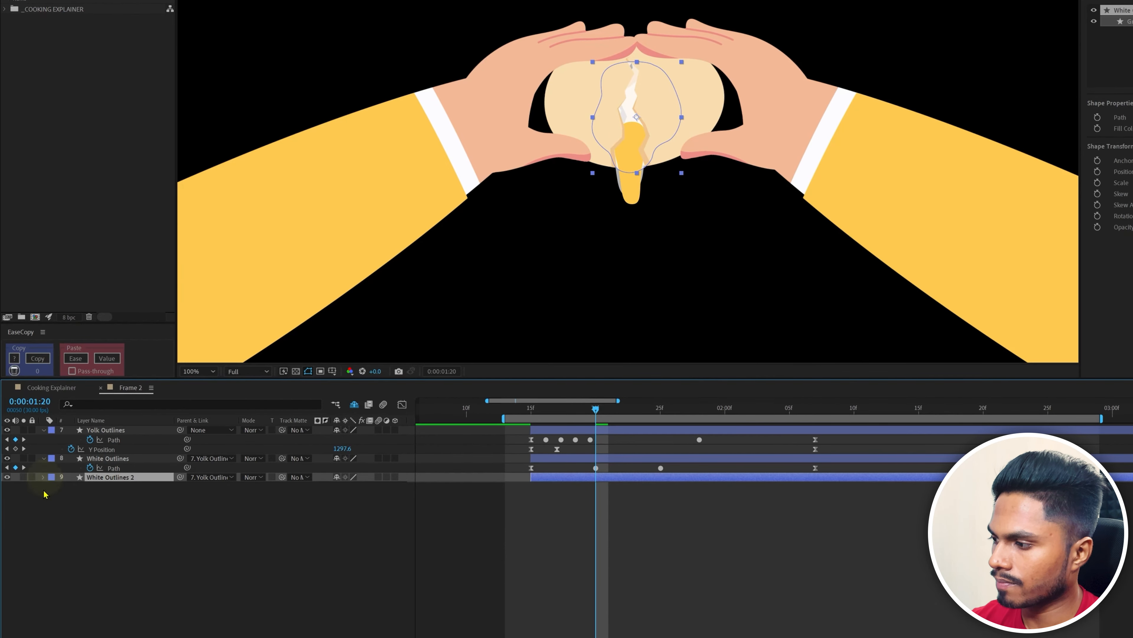
{"action": "left_click", "coordinate": [42, 476]}
{"action": "left_click", "coordinate": [54, 487]}
{"action": "left_click", "coordinate": [63, 497]}
{"action": "left_click", "coordinate": [71, 506]}
{"action": "left_click", "coordinate": [530, 410]}
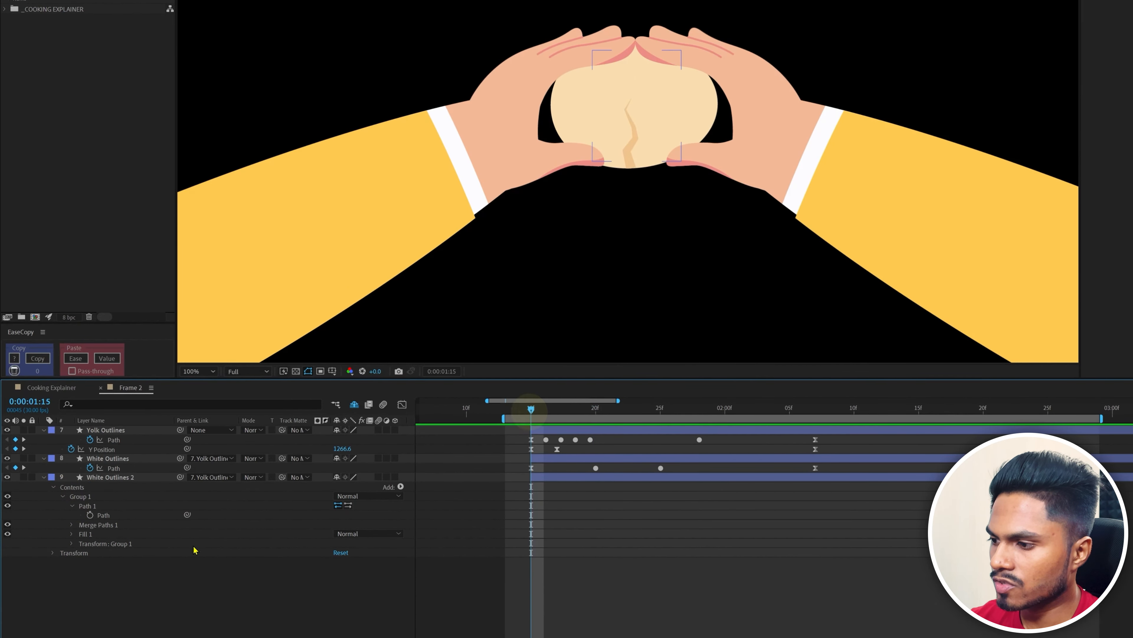
{"action": "left_click", "coordinate": [90, 514]}
At 0:00:01:25, shift the White Outlines 2 path upward and stretch it vertically behind the first egg white.
{"action": "left_click_drag", "start_coordinate": [624, 411], "coordinate": [660, 419]}
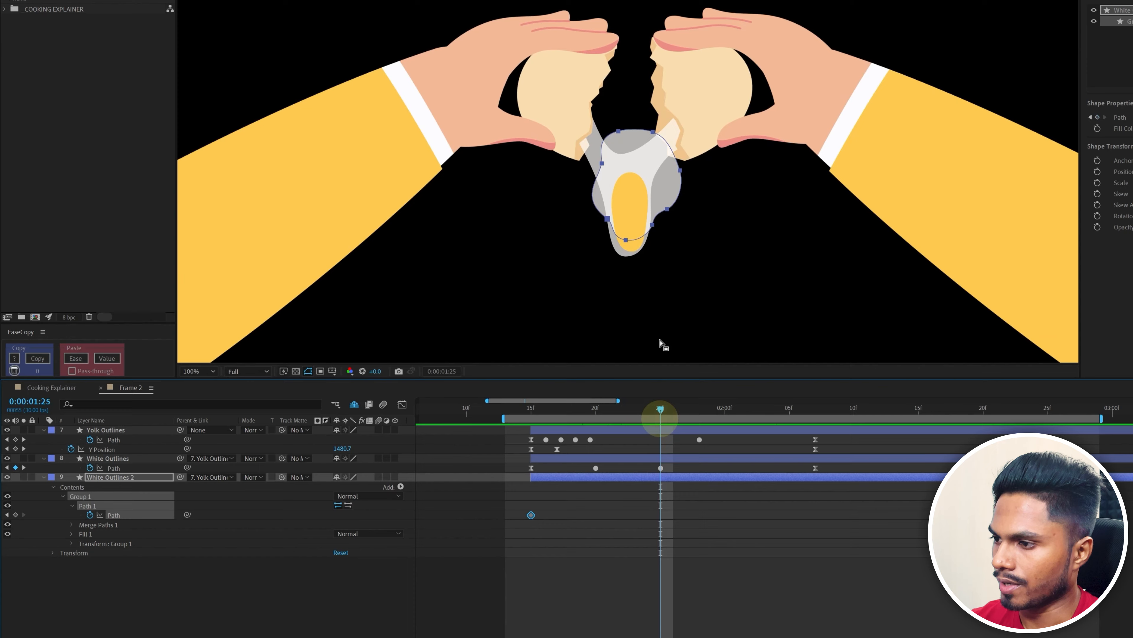
{"action": "double_click", "coordinate": [654, 231]}
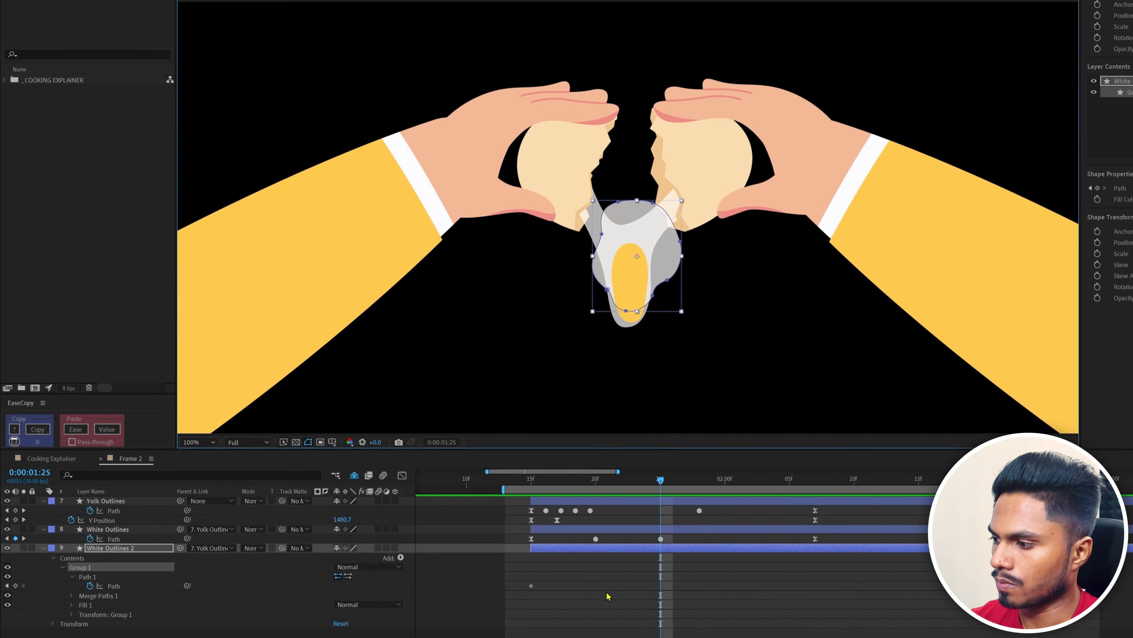
{"action": "left_click", "coordinate": [649, 300]}
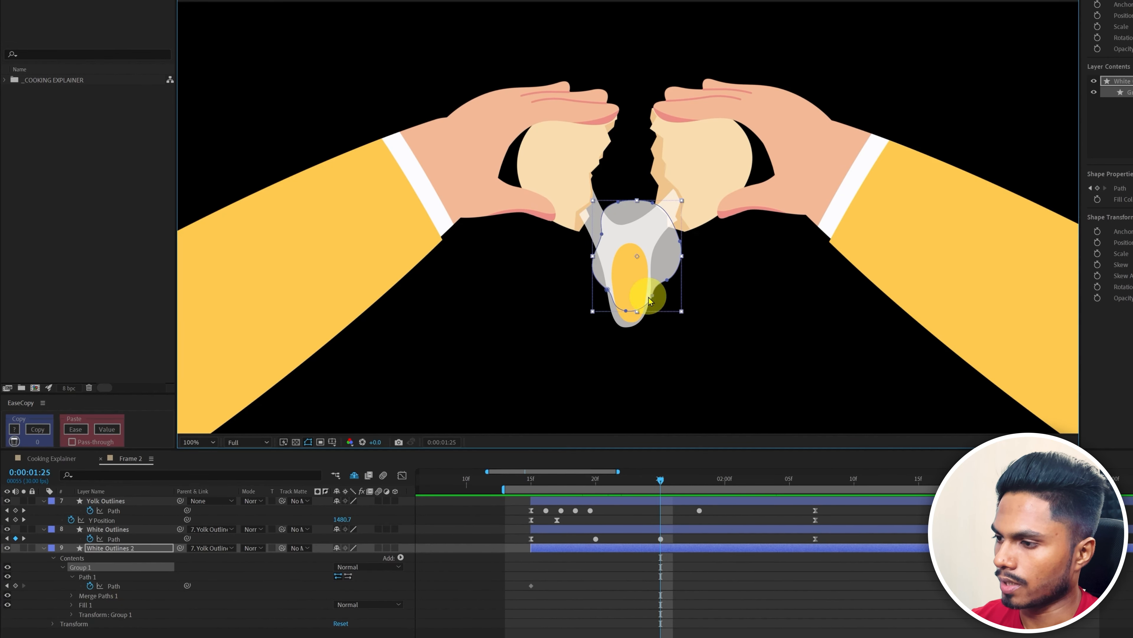
{"action": "double_click", "coordinate": [638, 313]}
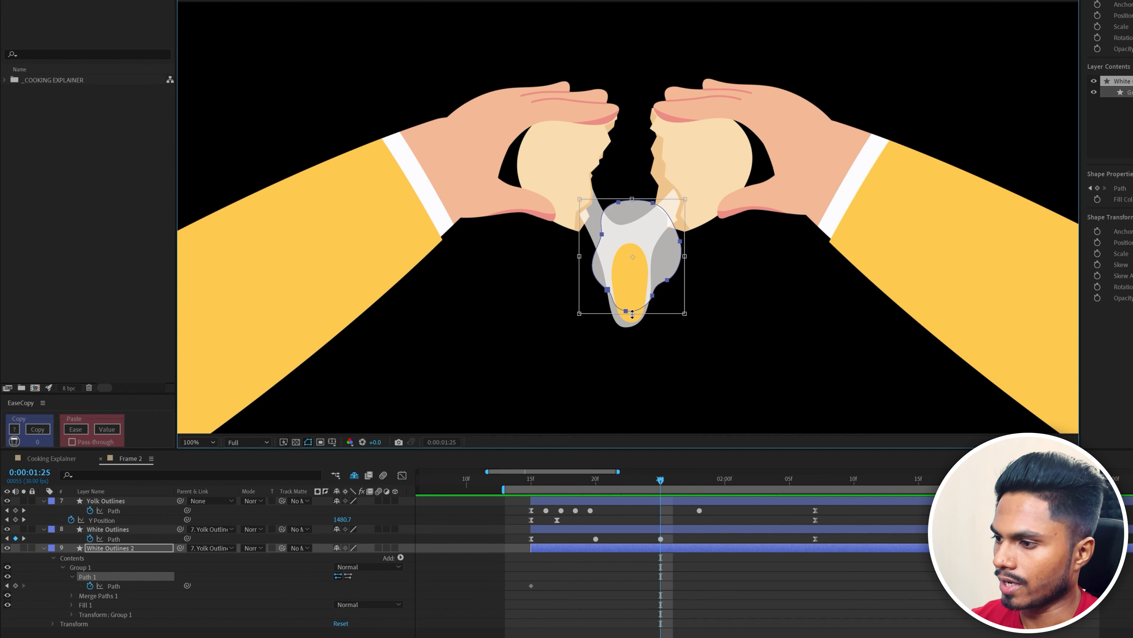
{"action": "left_click_drag", "start_coordinate": [632, 314], "coordinate": [654, 215]}
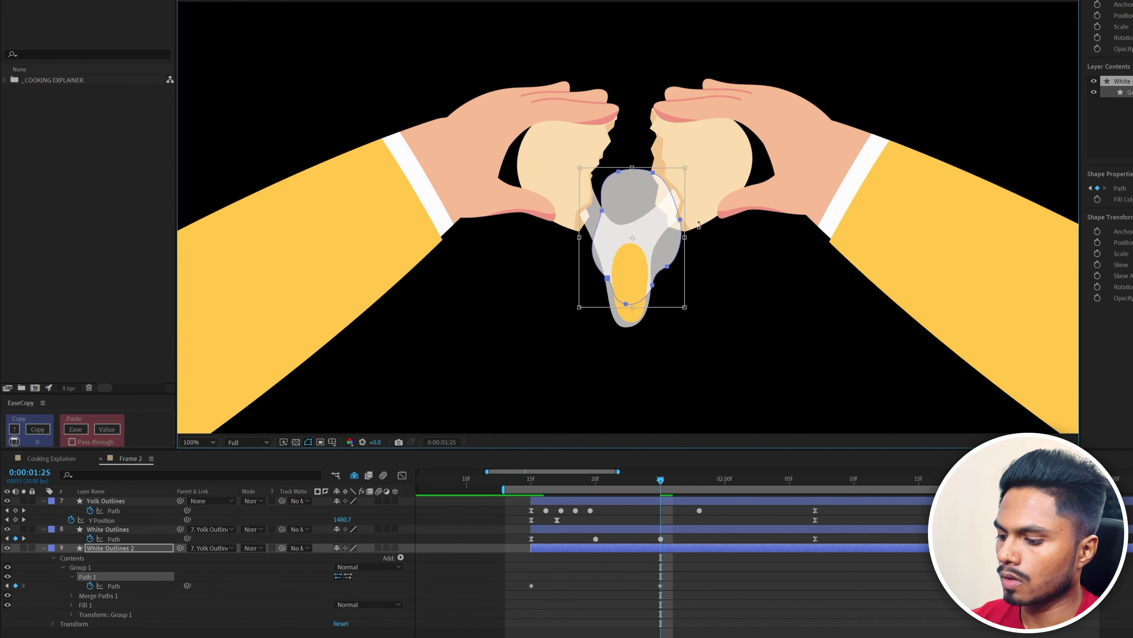
{"action": "key", "text": "comma"}
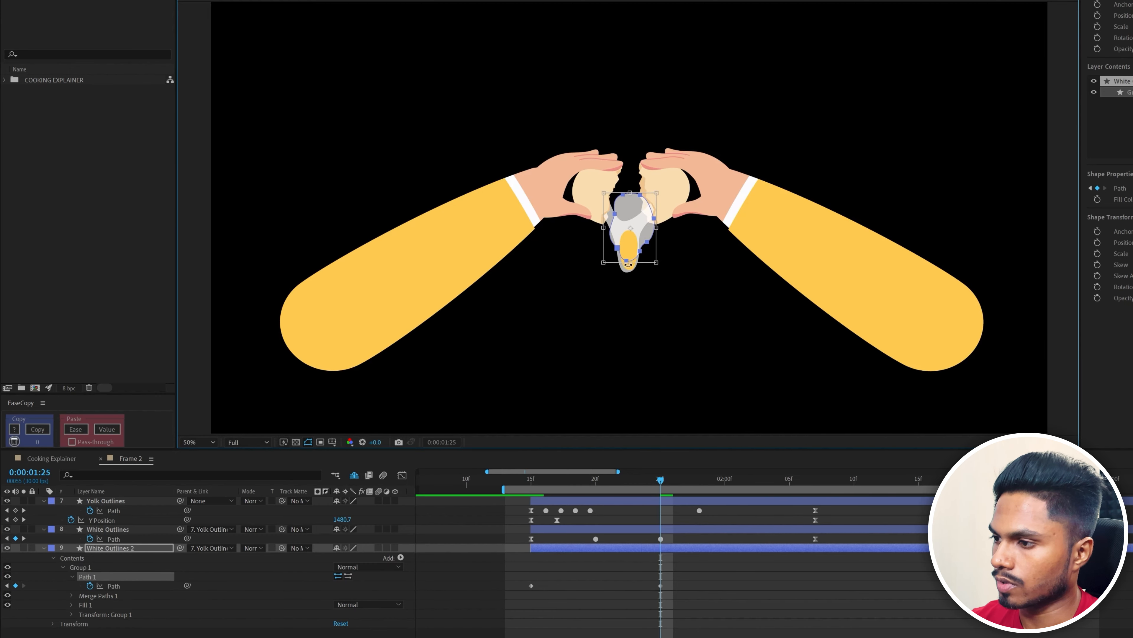
{"action": "left_click_drag", "start_coordinate": [629, 262], "coordinate": [632, 265]}
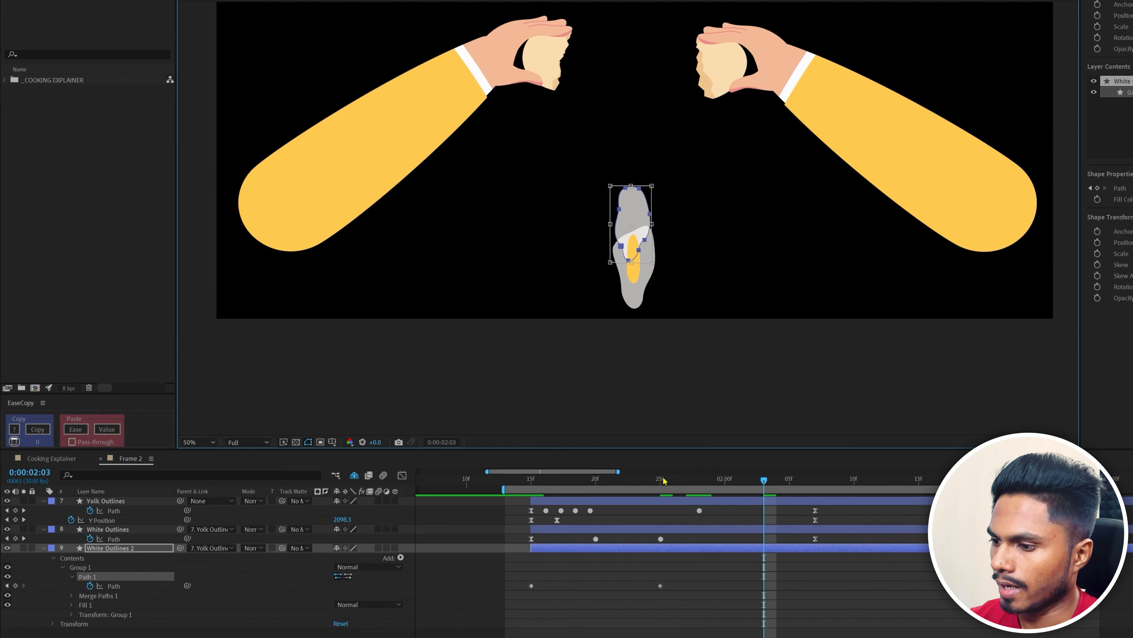
At 0:00:02:03, move the White Outlines 2 path down around the falling yolk and lower its top edge.
{"action": "left_click_drag", "start_coordinate": [643, 222], "coordinate": [657, 253]}
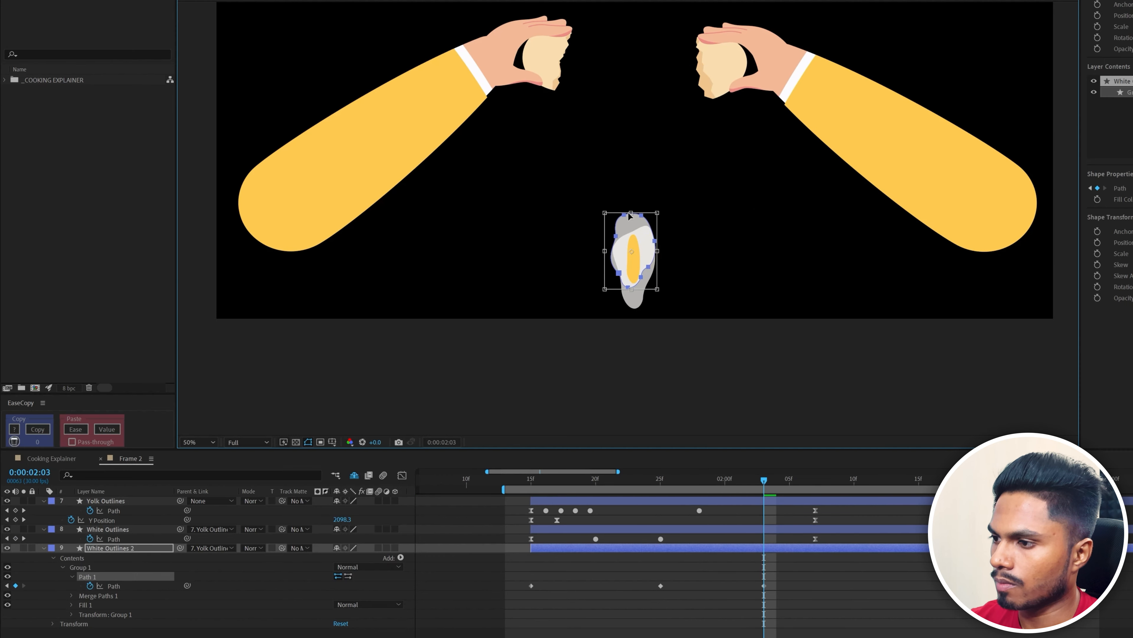
{"action": "left_click_drag", "start_coordinate": [630, 213], "coordinate": [634, 229]}
Reshape the White Outlines 2 path at 0:00:02:03 point by point into a slim, wavy blob inside the first egg white.
{"action": "left_click", "coordinate": [123, 586]}
{"action": "key", "text": "period"}
{"action": "left_click_drag", "start_coordinate": [692, 259], "coordinate": [682, 181]}
{"action": "left_click_drag", "start_coordinate": [574, 264], "coordinate": [617, 318]}
{"action": "left_click_drag", "start_coordinate": [674, 218], "coordinate": [646, 142]}
{"action": "left_click", "coordinate": [613, 166]}
{"action": "mouse_move", "coordinate": [596, 174]}
{"action": "left_mouse_down"}
{"action": "mouse_move", "coordinate": [606, 184]}
{"action": "mouse_move", "coordinate": [597, 196]}
{"action": "mouse_move", "coordinate": [596, 185]}
{"action": "left_mouse_up"}
{"action": "left_click_drag", "start_coordinate": [668, 194], "coordinate": [662, 197]}
{"action": "left_click_drag", "start_coordinate": [657, 155], "coordinate": [670, 155]}
{"action": "left_click_drag", "start_coordinate": [660, 270], "coordinate": [663, 240]}
{"action": "left_click", "coordinate": [647, 291]}
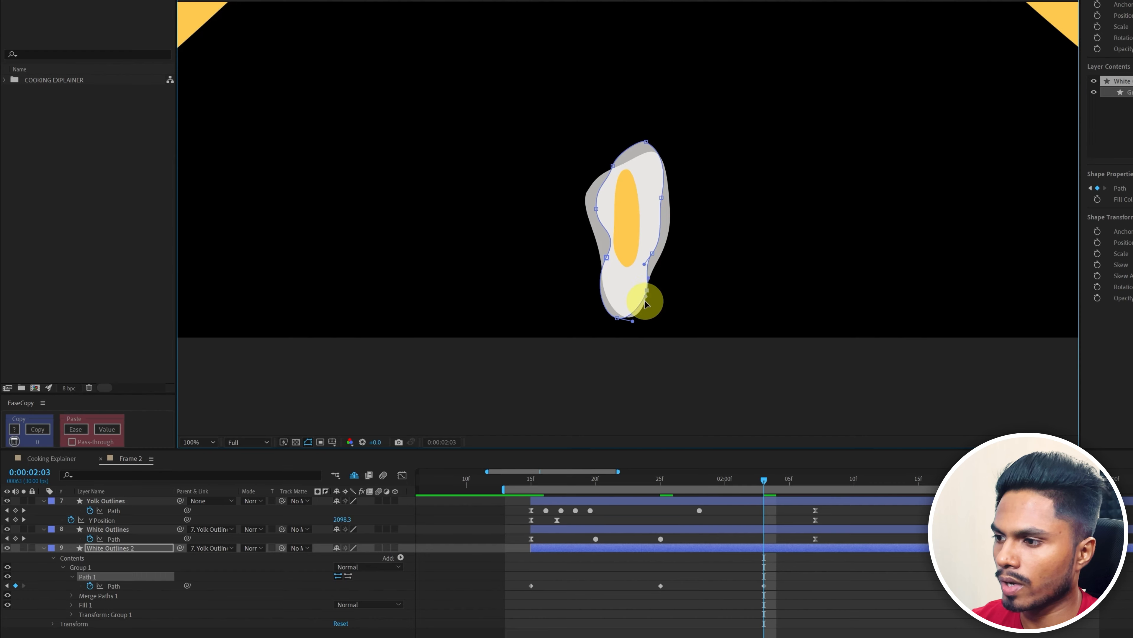
{"action": "left_click", "coordinate": [620, 322]}
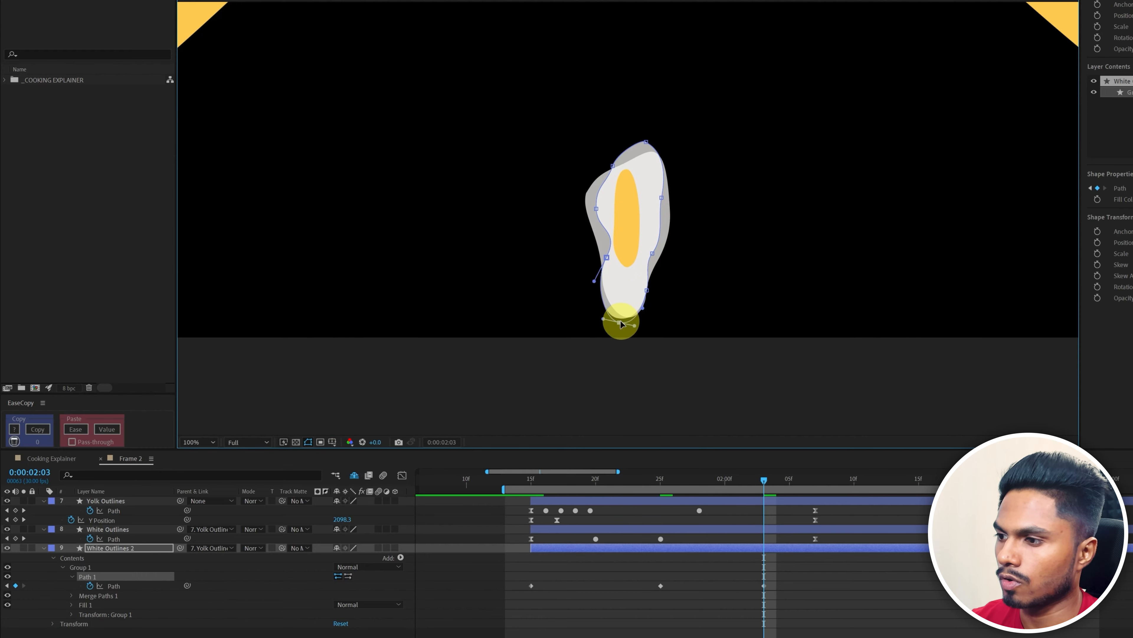
{"action": "left_click_drag", "start_coordinate": [621, 321], "coordinate": [621, 323]}
{"action": "key", "text": "ctrl+z"}
Add a Path keyframe to White Outlines 2 at 0:00:02:07, where the yolk's fall ends.
{"action": "left_click_drag", "start_coordinate": [764, 480], "coordinate": [816, 479]}
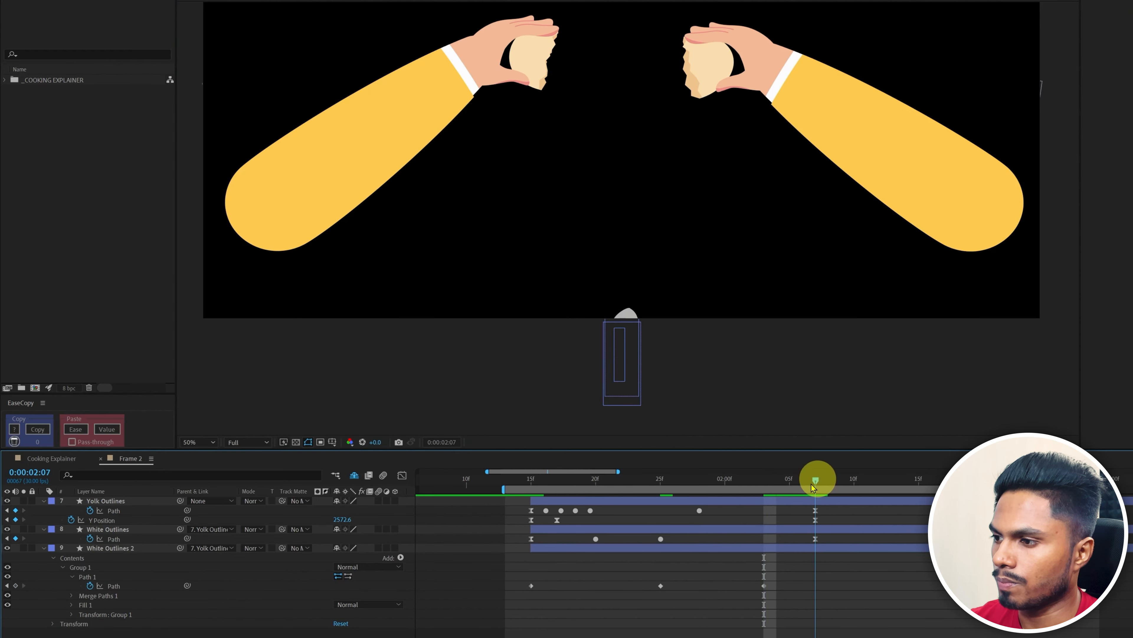
{"action": "left_click", "coordinate": [130, 586]}
{"action": "left_click_drag", "start_coordinate": [634, 328], "coordinate": [626, 212]}
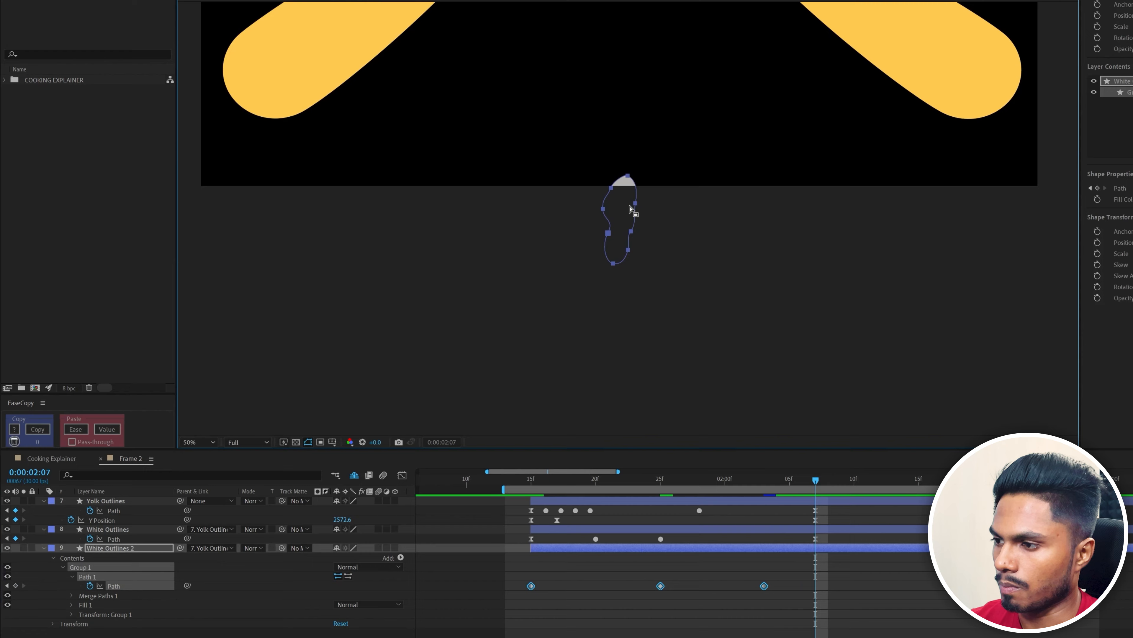
{"action": "double_click", "coordinate": [626, 176]}
{"action": "key", "text": "ctrl+z"}
{"action": "left_click", "coordinate": [782, 600]}
At 0:00:01:27, pull the White Outlines left arm tip up to the left eggshell and shape it into a thin strand.
{"action": "left_click", "coordinate": [532, 477]}
{"action": "left_click_drag", "start_coordinate": [532, 477], "coordinate": [650, 479]}
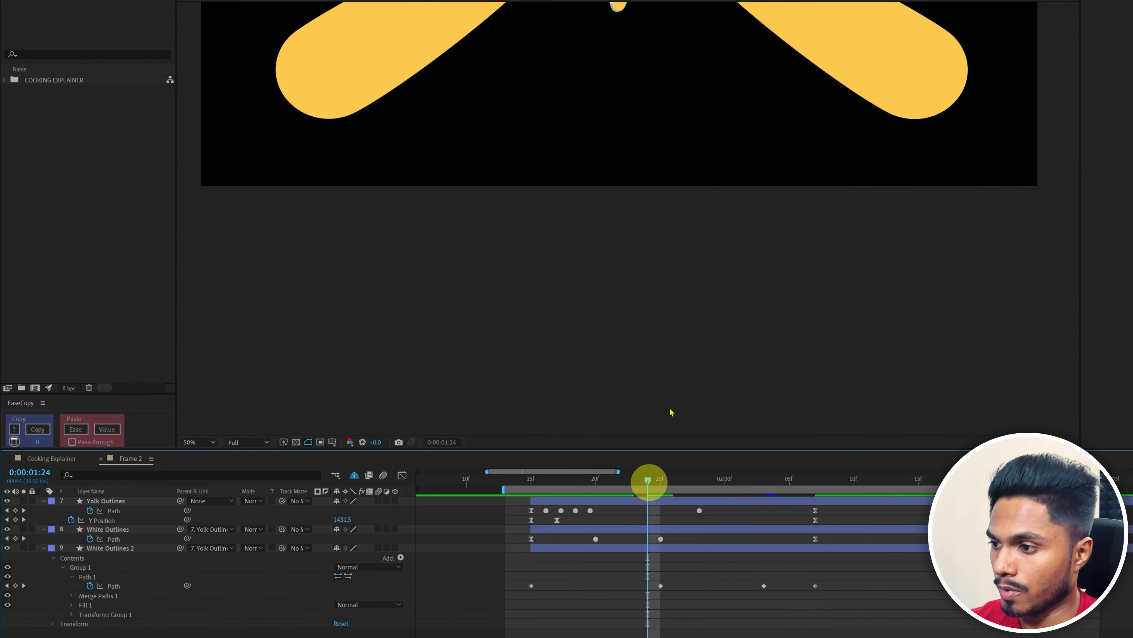
{"action": "left_click_drag", "start_coordinate": [730, 243], "coordinate": [757, 431]}
{"action": "key", "text": "Page_Down"}
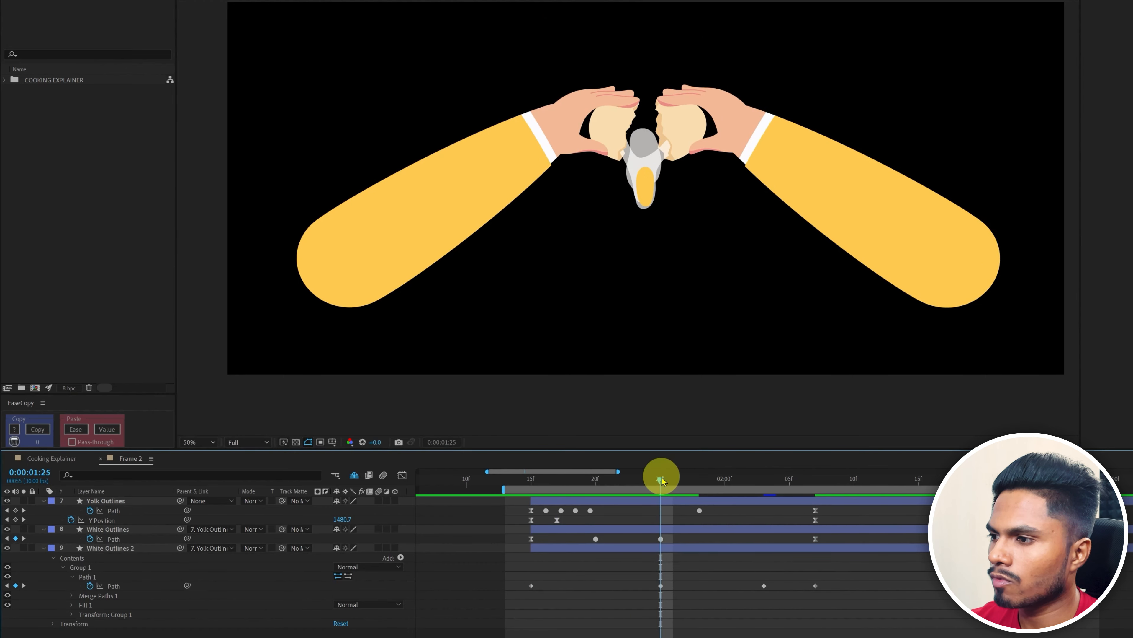
{"action": "left_click_drag", "start_coordinate": [662, 477], "coordinate": [687, 482]}
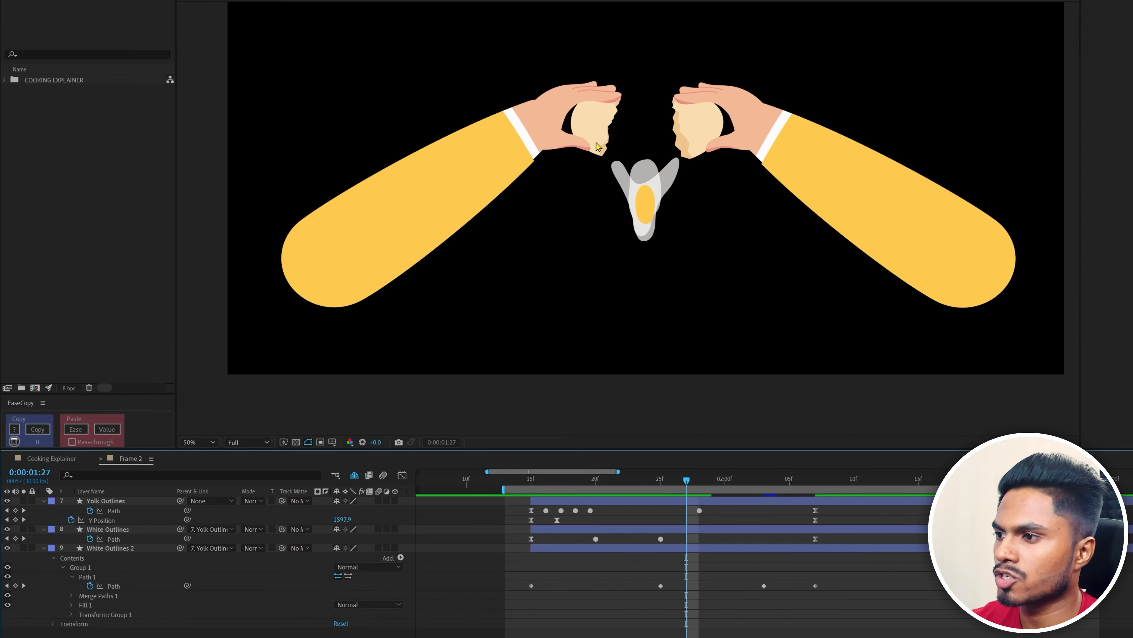
{"action": "left_click", "coordinate": [127, 539]}
{"action": "scroll", "coordinate": [563, 215], "scroll_direction": "up", "scroll_amount": 1}
{"action": "scroll", "coordinate": [566, 211], "scroll_direction": "down", "scroll_amount": 1}
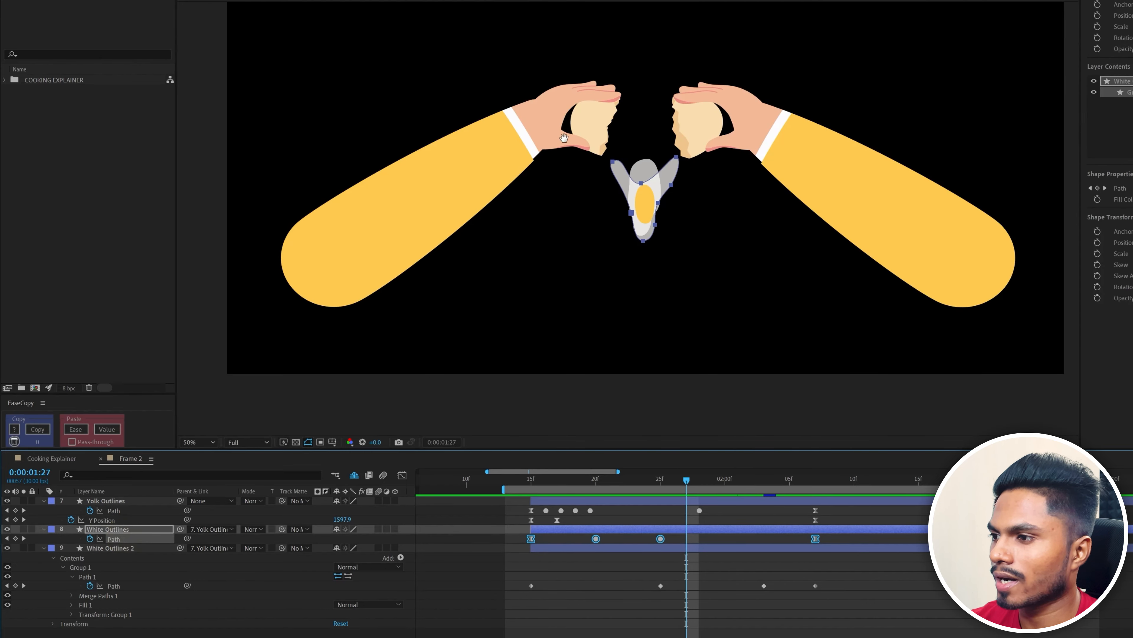
{"action": "scroll", "coordinate": [606, 209], "scroll_direction": "up", "scroll_amount": 3}
{"action": "left_click_drag", "start_coordinate": [529, 152], "coordinate": [562, 378]}
{"action": "left_click_drag", "start_coordinate": [555, 181], "coordinate": [496, 116]}
{"action": "left_click_drag", "start_coordinate": [600, 45], "coordinate": [509, 160]}
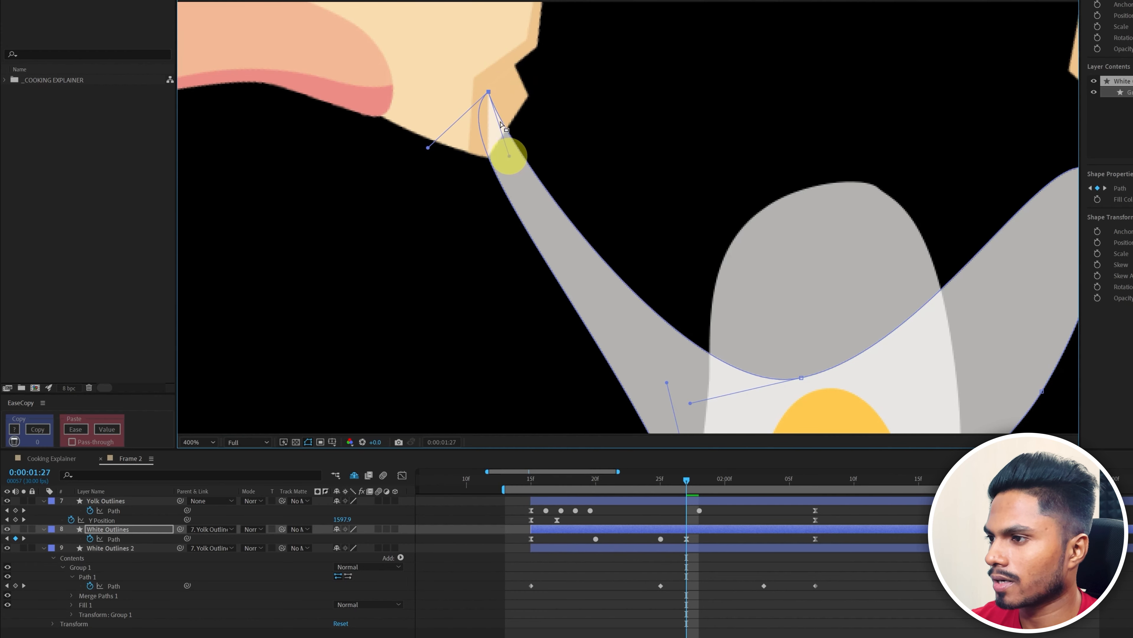
{"action": "left_click_drag", "start_coordinate": [489, 92], "coordinate": [518, 73]}
{"action": "mouse_move", "coordinate": [488, 92]}
{"action": "left_mouse_down"}
{"action": "mouse_move", "coordinate": [472, 104]}
{"action": "mouse_move", "coordinate": [488, 108]}
{"action": "left_mouse_up"}
{"action": "left_click_drag", "start_coordinate": [471, 103], "coordinate": [470, 111]}
Stretch the right arm tip to the right eggshell at 0:00:01:27 and convert that Path keyframe to Auto Bezier.
{"action": "scroll", "coordinate": [473, 115], "scroll_direction": "down", "scroll_amount": 2}
{"action": "left_click_drag", "start_coordinate": [762, 156], "coordinate": [728, 154]}
{"action": "left_click_drag", "start_coordinate": [708, 201], "coordinate": [734, 192]}
{"action": "left_click", "coordinate": [719, 586]}
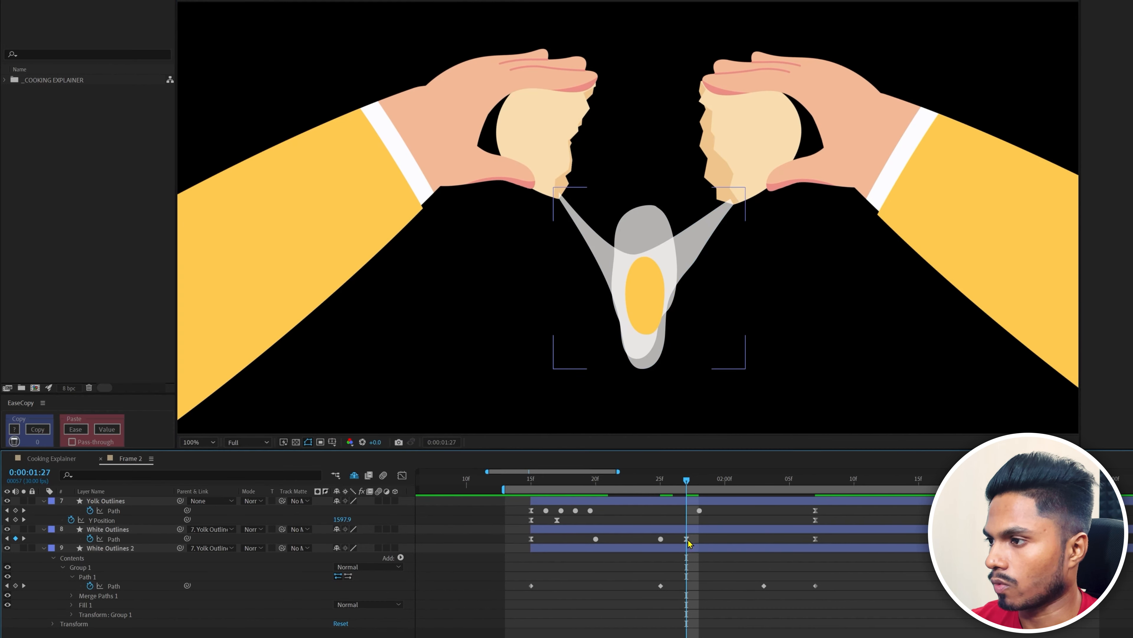
{"action": "left_click", "coordinate": [686, 539], "text": "ctrl"}
{"action": "left_click", "coordinate": [687, 539], "text": "ctrl"}
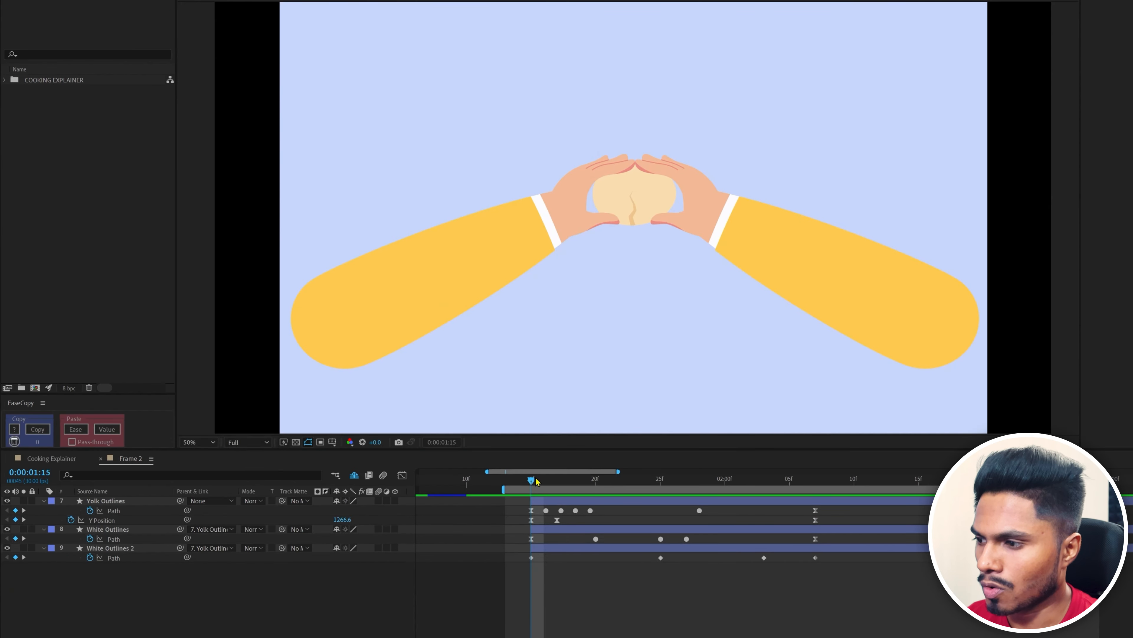
At 0:00:01:26, draw a small upright ellipse about 40 by 66 px beside the falling yolk.
{"action": "left_click_drag", "start_coordinate": [537, 481], "coordinate": [667, 483]}
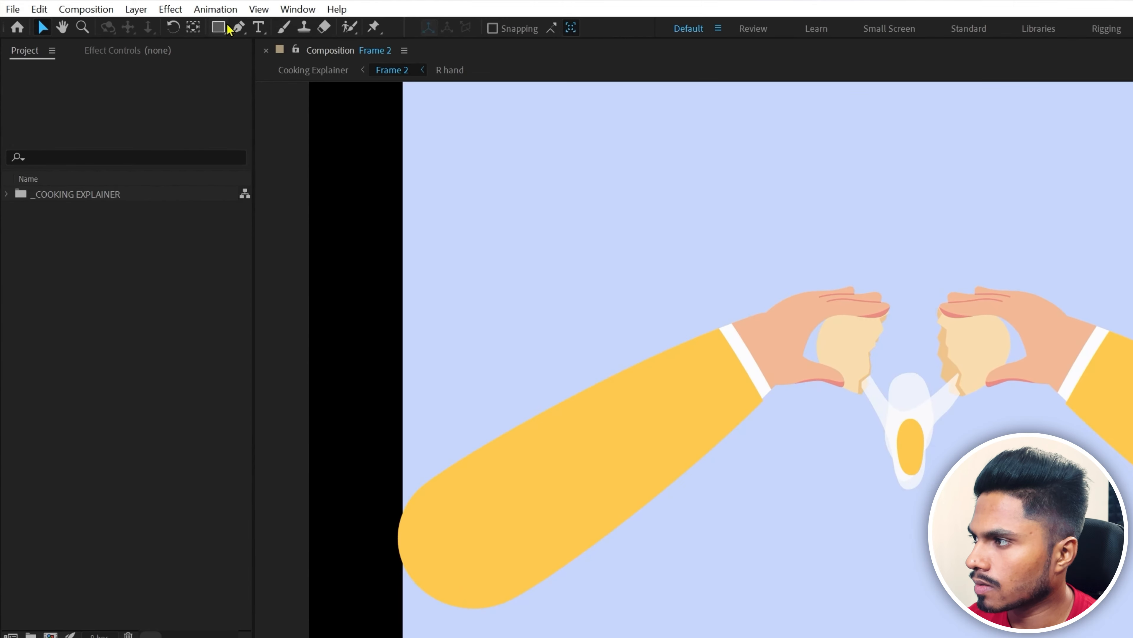
{"action": "left_click_drag", "start_coordinate": [220, 29], "coordinate": [261, 63]}
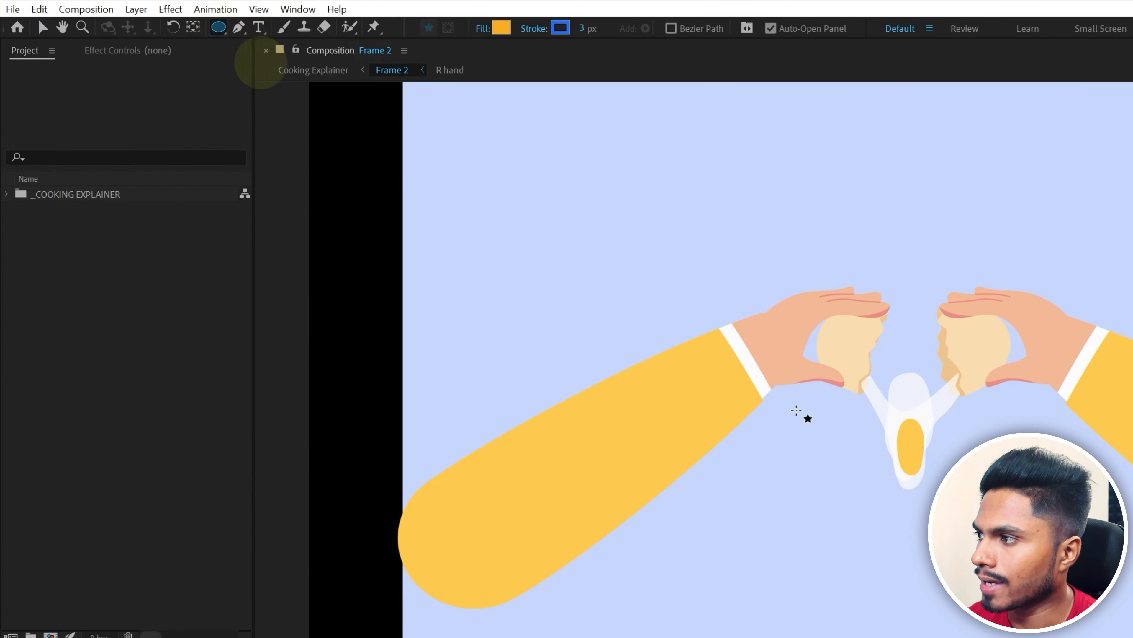
{"action": "left_click_drag", "start_coordinate": [919, 452], "coordinate": [936, 475]}
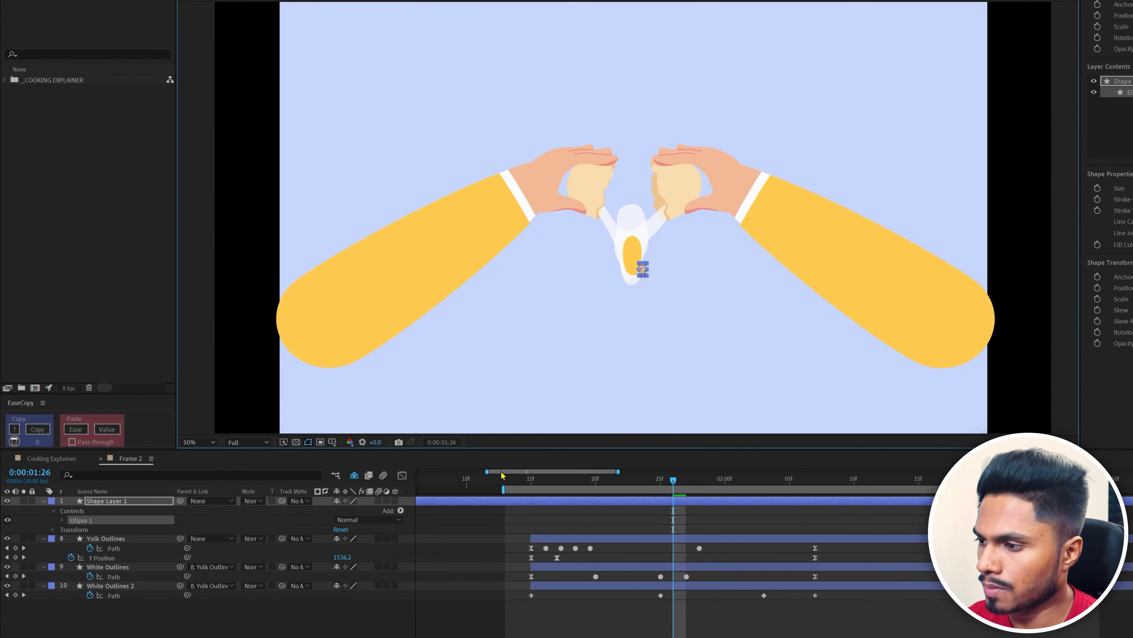
Give the small ellipse a white FFFFFF fill and set its stroke to None.
{"action": "left_click", "coordinate": [1132, 245]}
{"action": "left_click_drag", "start_coordinate": [938, 223], "coordinate": [789, 135]}
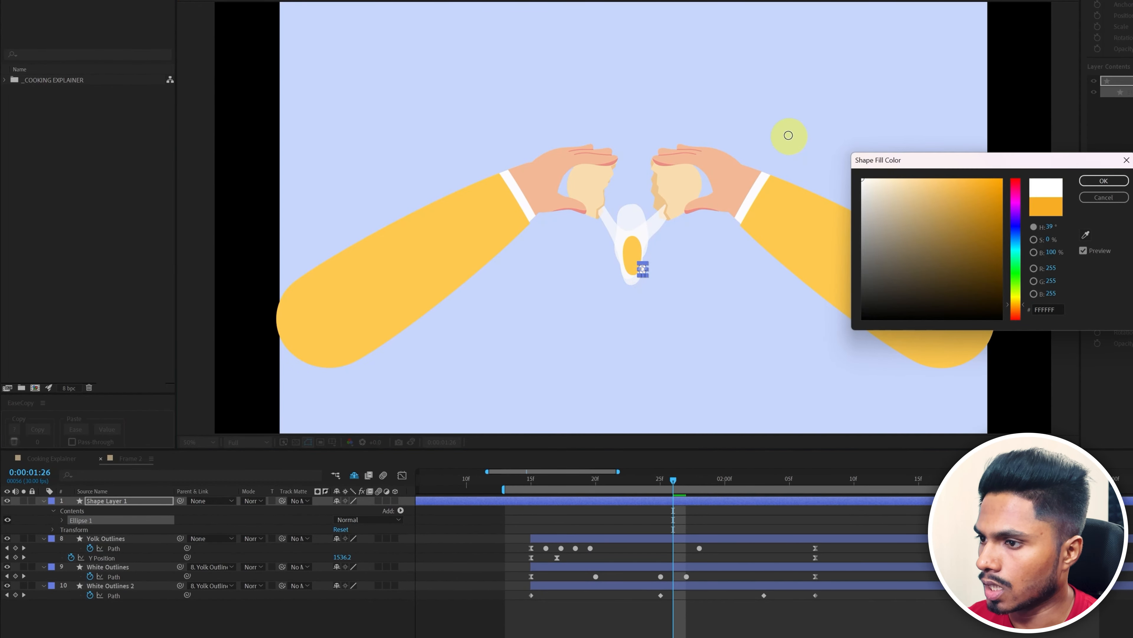
{"action": "left_click", "coordinate": [1104, 181]}
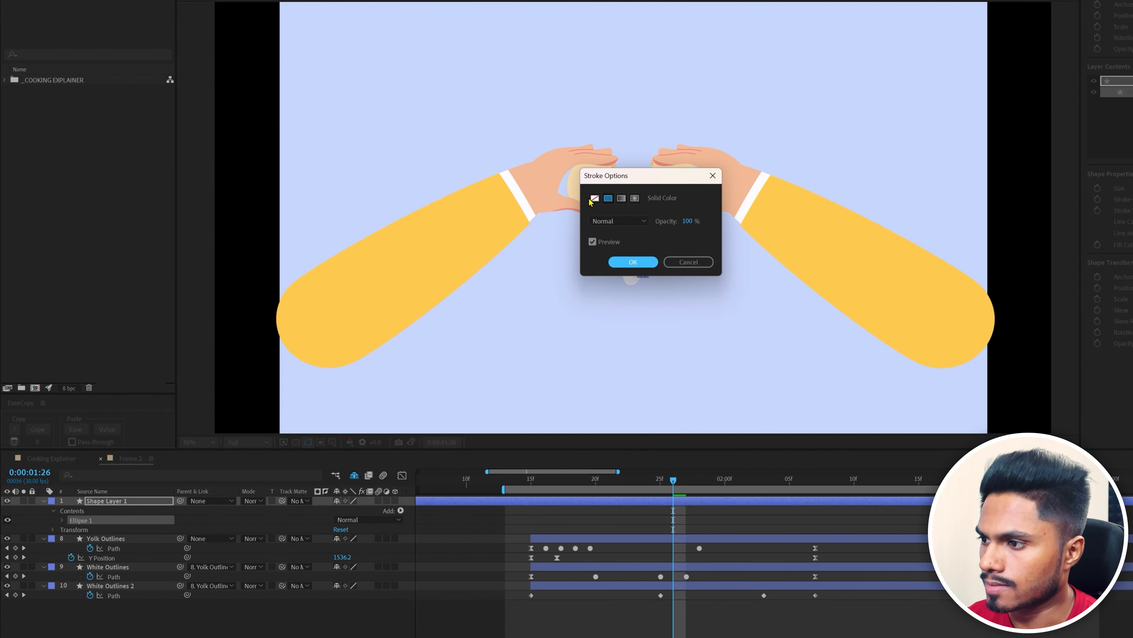
{"action": "left_click", "coordinate": [595, 199]}
{"action": "left_click", "coordinate": [634, 262]}
Set the opacity of Shape Layer 1 to 50%.
{"action": "left_click", "coordinate": [125, 504]}
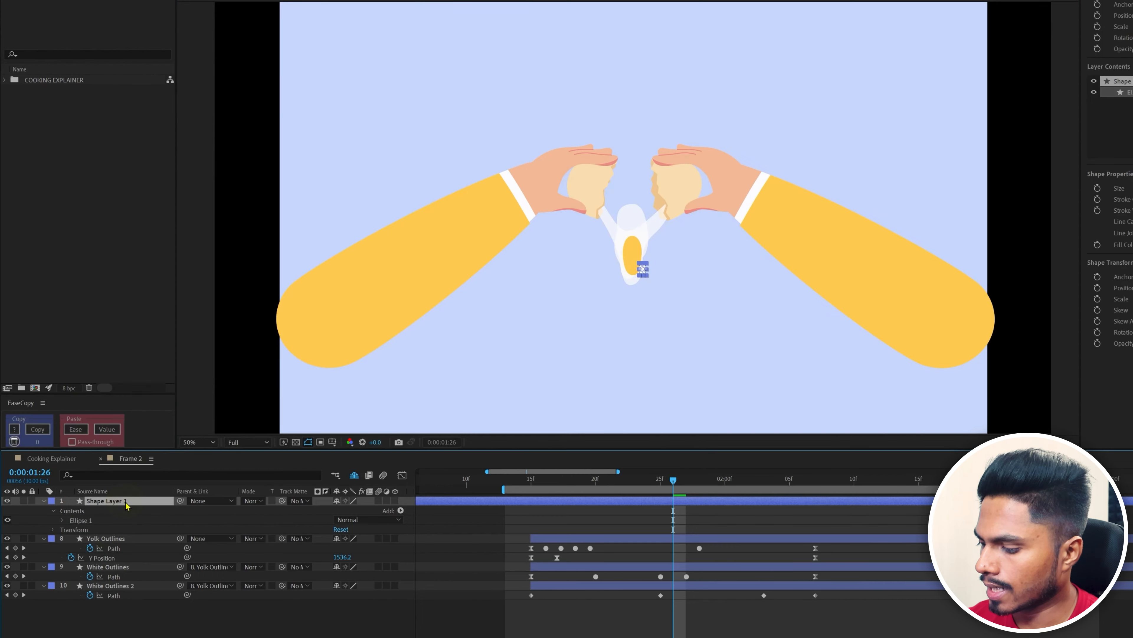
{"action": "key", "text": "t"}
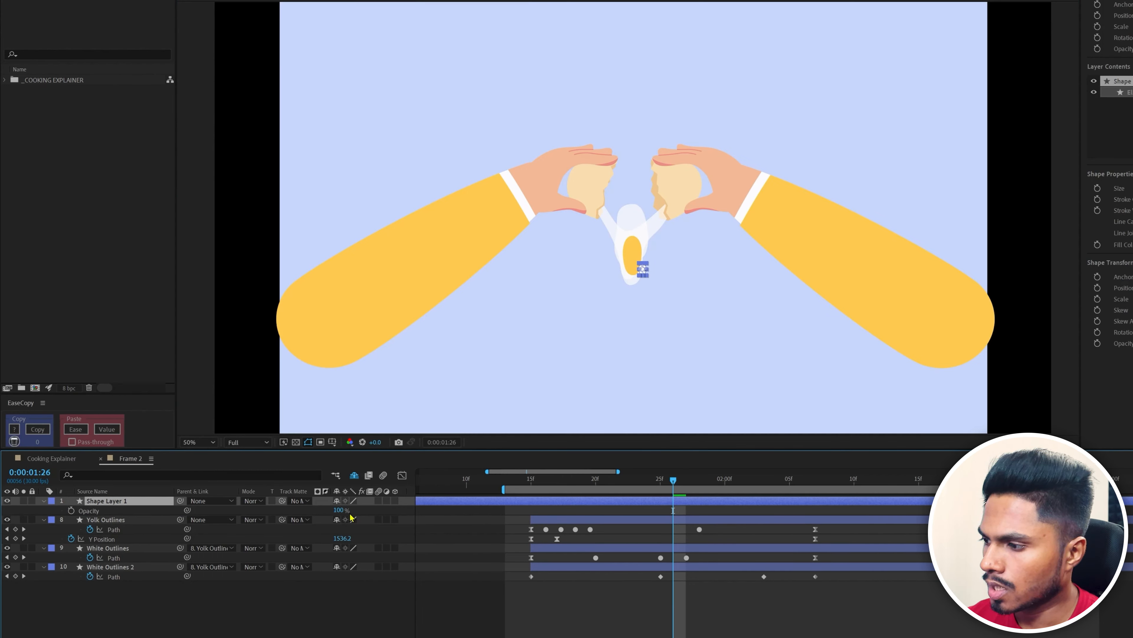
{"action": "left_click", "coordinate": [340, 510]}
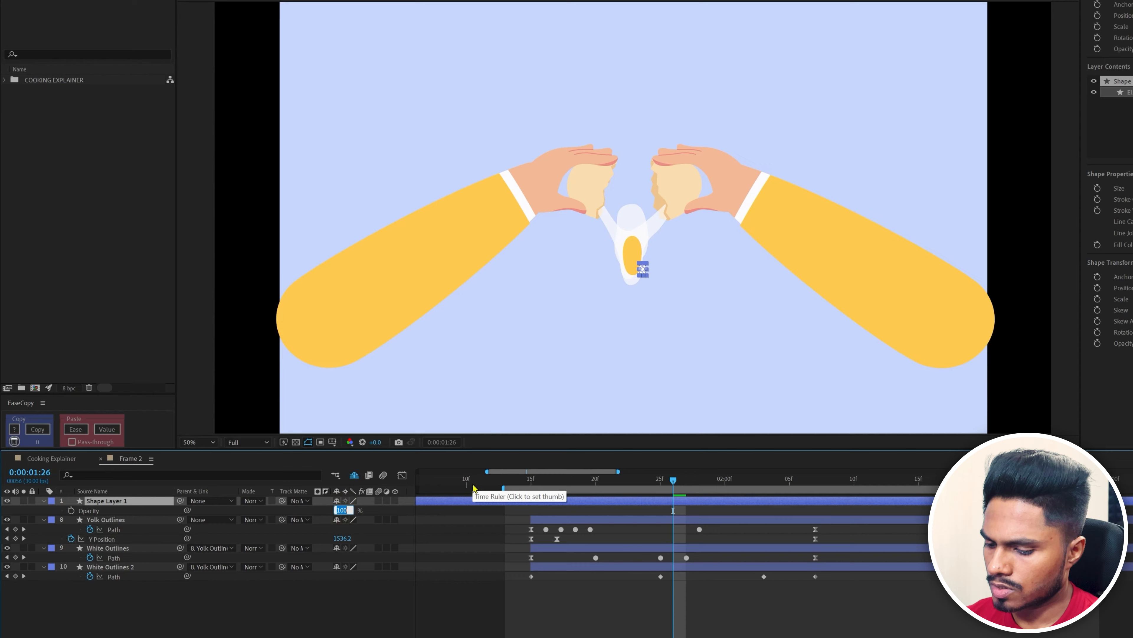
{"action": "key", "text": "Return"}
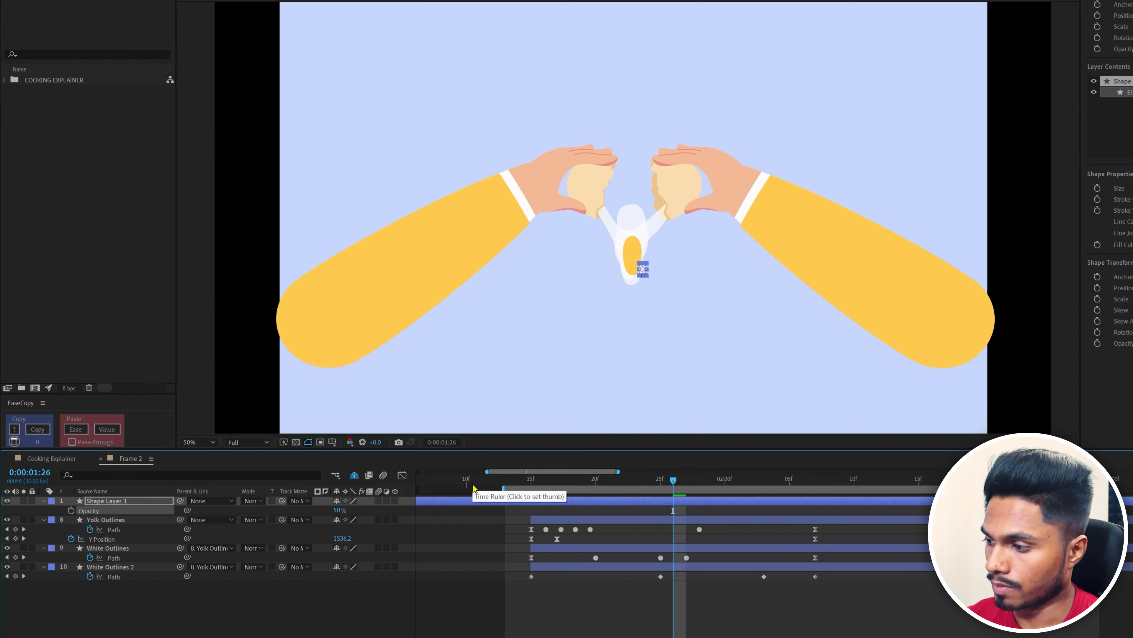
Place Shape Layer 1 below White Outlines 2 and trim its start to 0:00:01:15.
{"action": "left_click", "coordinate": [114, 499]}
{"action": "left_click_drag", "start_coordinate": [140, 505], "coordinate": [452, 570]}
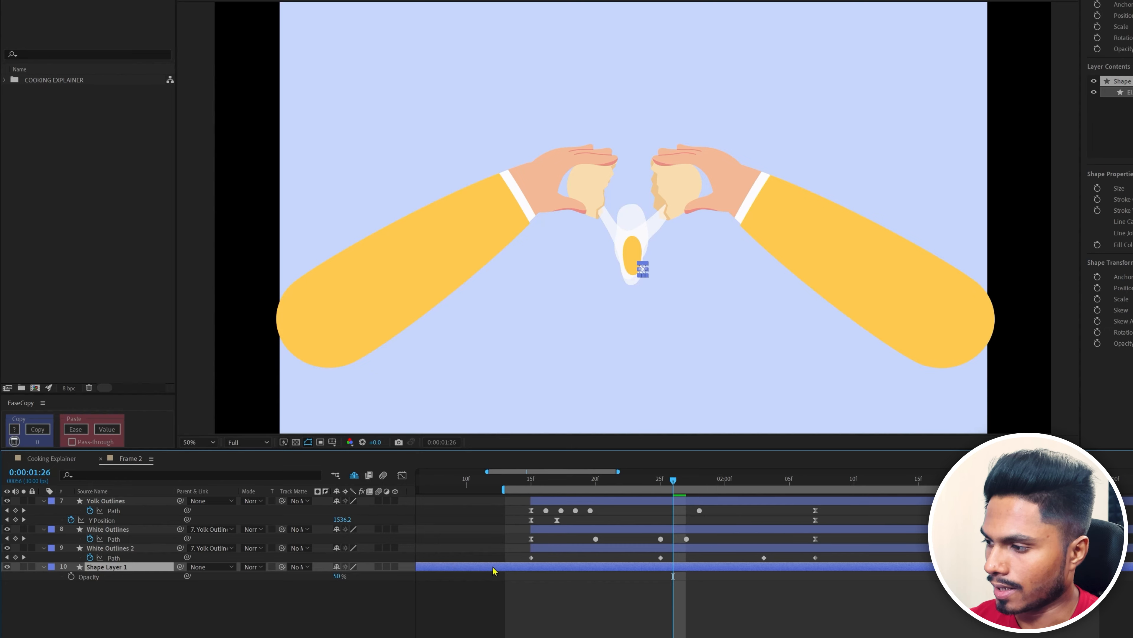
{"action": "left_click_drag", "start_coordinate": [544, 485], "coordinate": [524, 488]}
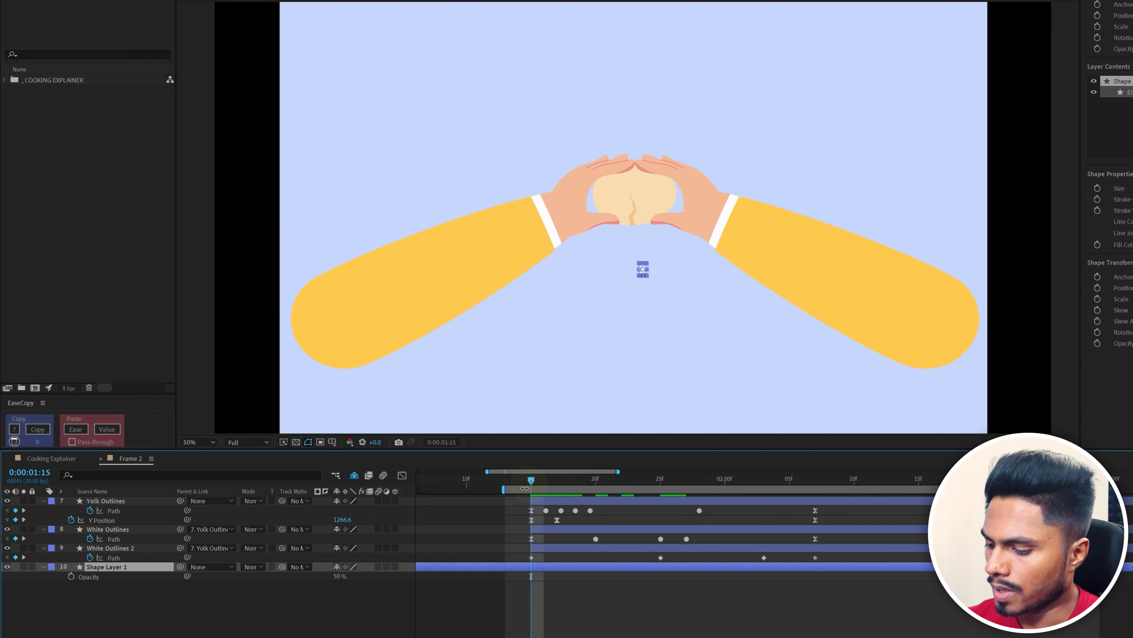
{"action": "key", "text": "alt+bracketleft"}
Convert Ellipse Path 1 of Shape Layer 1 to a Bezier path.
{"action": "left_click", "coordinate": [44, 567]}
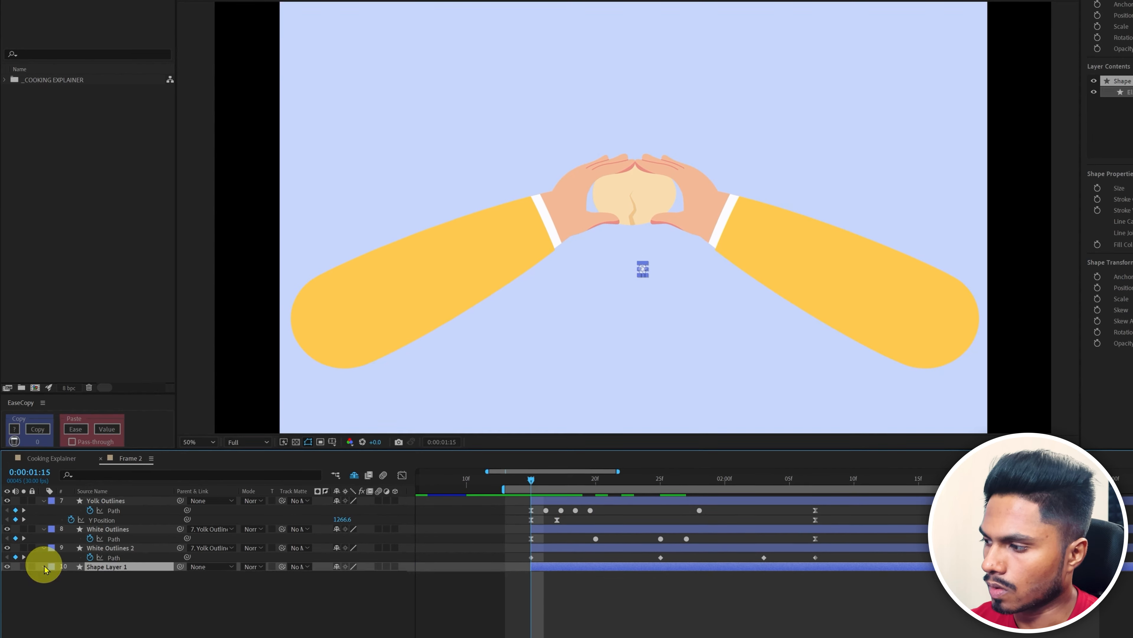
{"action": "left_click", "coordinate": [43, 566]}
{"action": "left_click", "coordinate": [54, 577]}
{"action": "left_click", "coordinate": [63, 586]}
{"action": "left_click", "coordinate": [72, 595]}
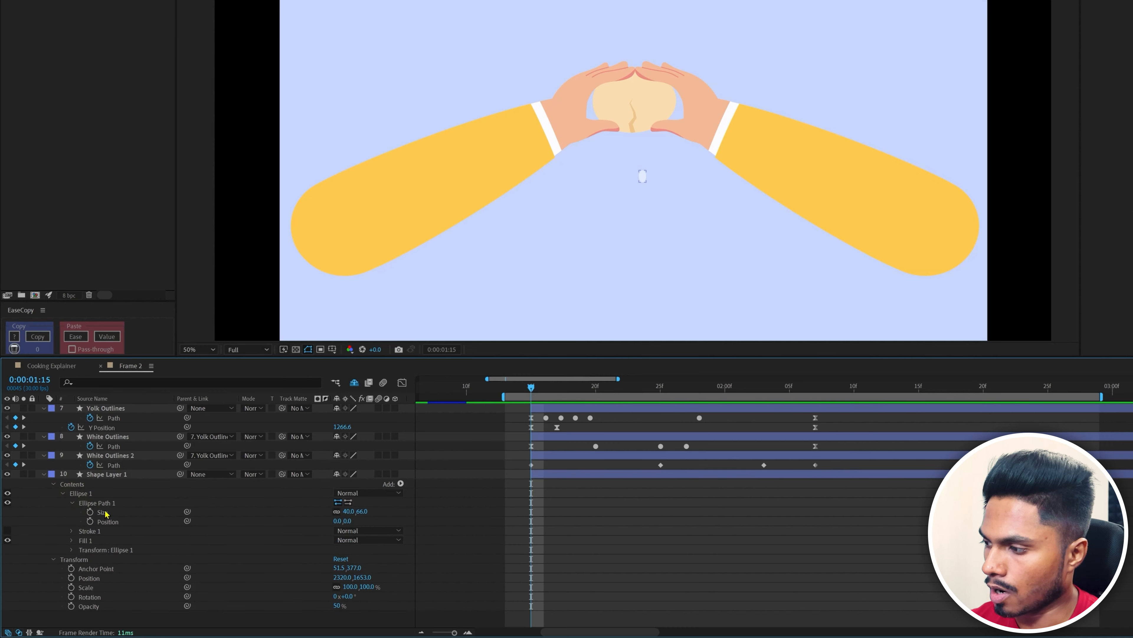
{"action": "left_click", "coordinate": [102, 503]}
{"action": "left_click", "coordinate": [67, 503]}
{"action": "left_click", "coordinate": [102, 504]}
{"action": "right_click", "coordinate": [102, 504]}
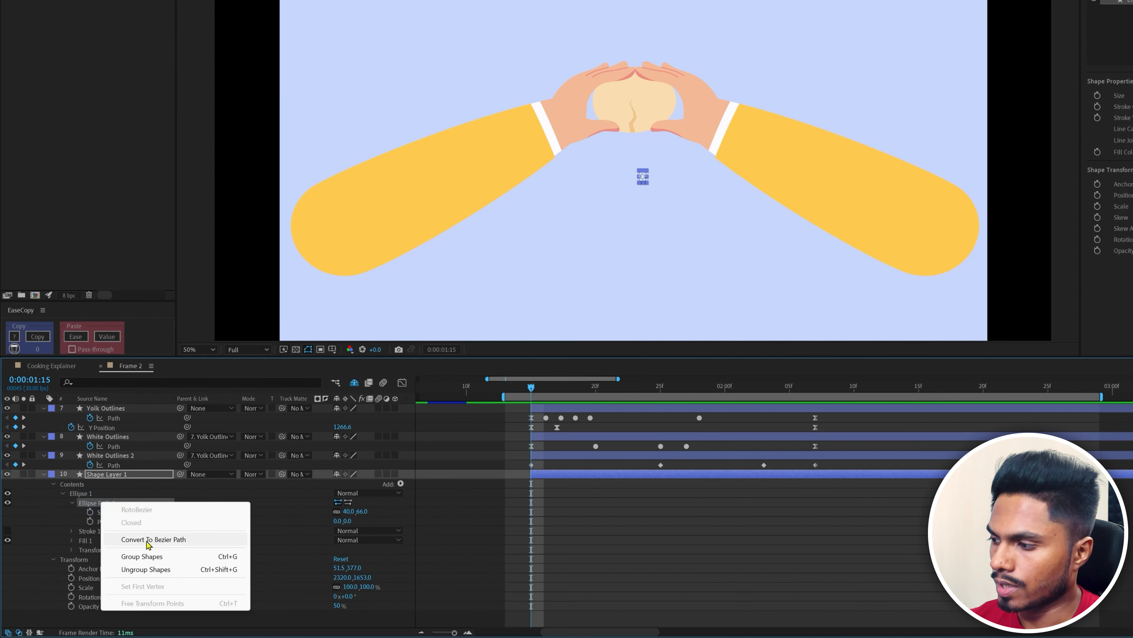
{"action": "left_click", "coordinate": [149, 539]}
Add a Path keyframe to the droplet at 0:00:01:15 and move its path up inside the closed egg.
{"action": "left_click", "coordinate": [89, 514]}
{"action": "left_click", "coordinate": [90, 511]}
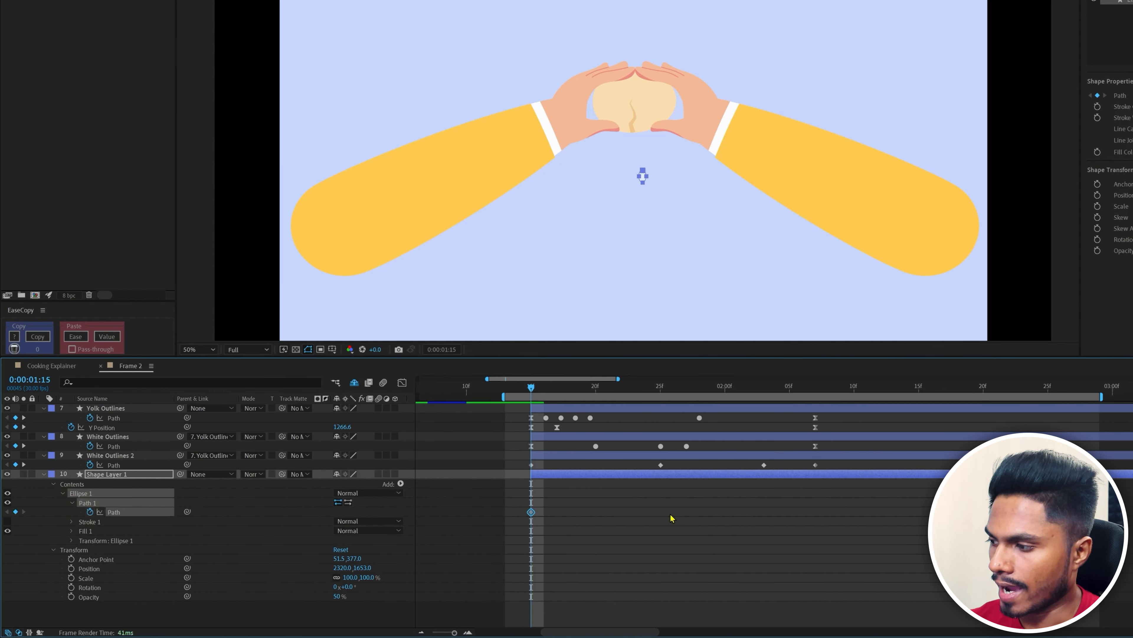
{"action": "left_click", "coordinate": [643, 176]}
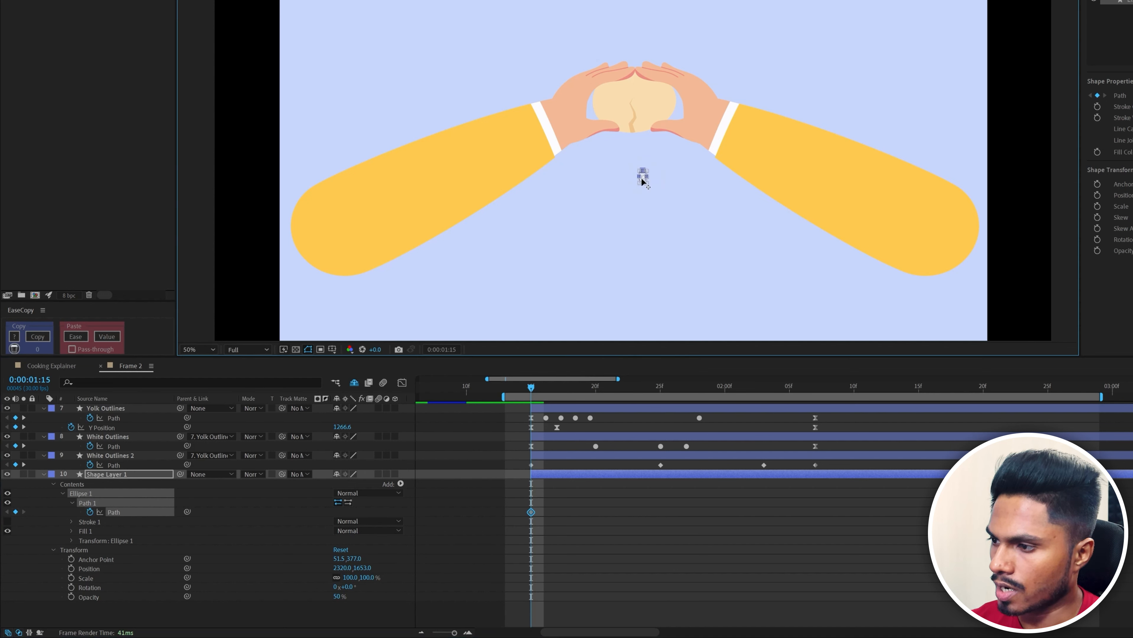
{"action": "left_click_drag", "start_coordinate": [643, 180], "coordinate": [633, 130]}
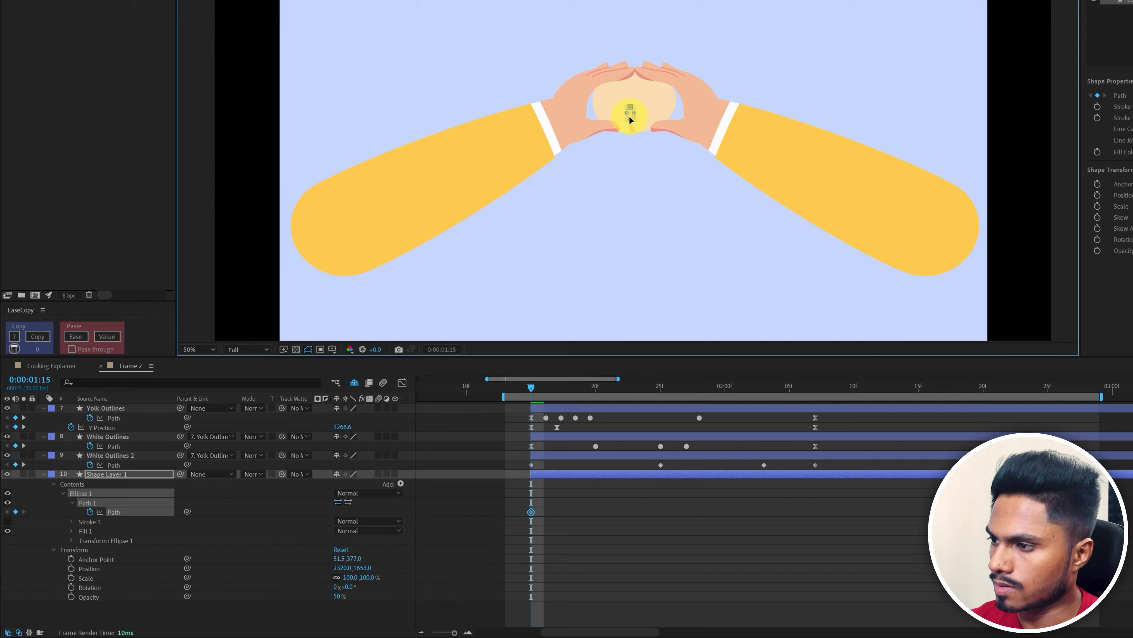
{"action": "left_click", "coordinate": [31, 388]}
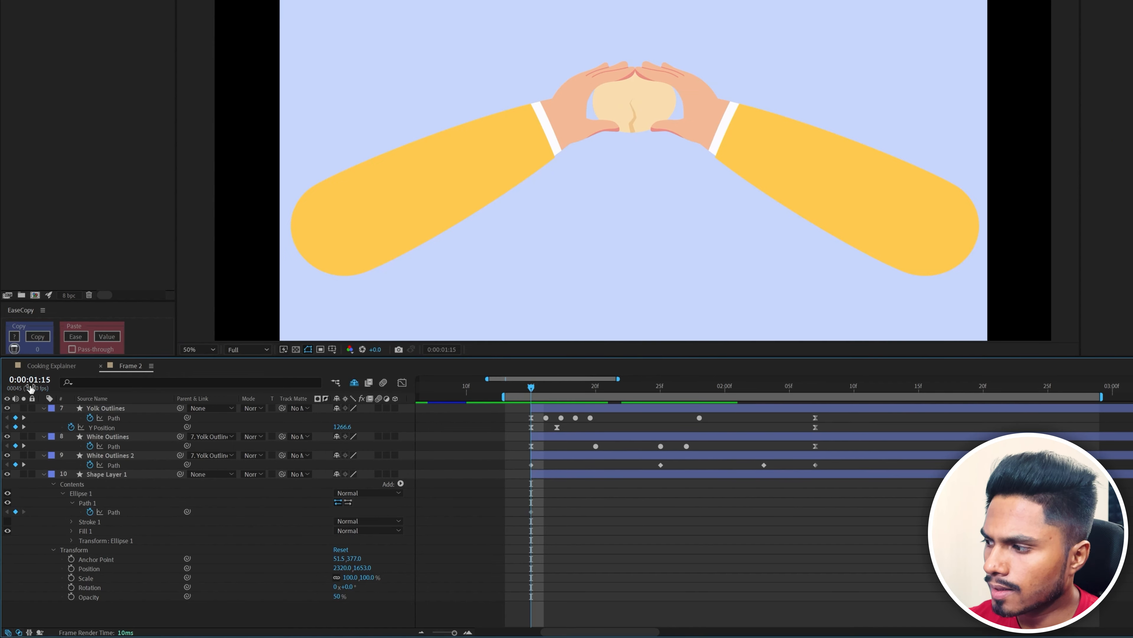
Go 14 frames forward to 0:00:01:29 and move the whole droplet path straight down past the frame's lower edge.
{"action": "left_click", "coordinate": [46, 380]}
{"action": "type", "text": "+"}
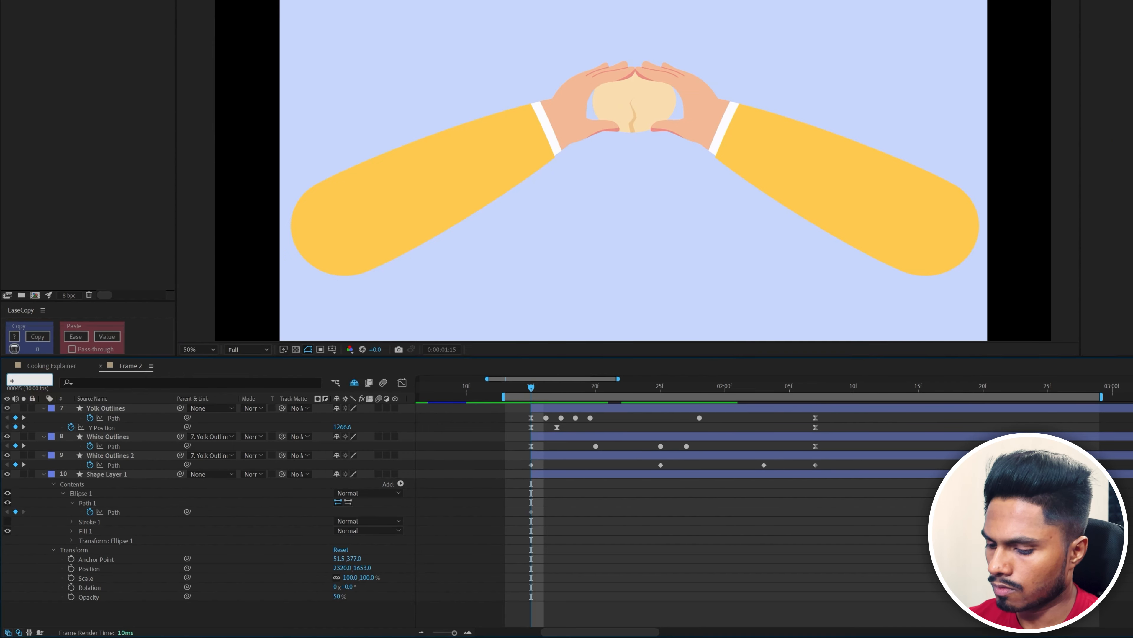
{"action": "type", "text": "14"}
{"action": "key", "text": "Return"}
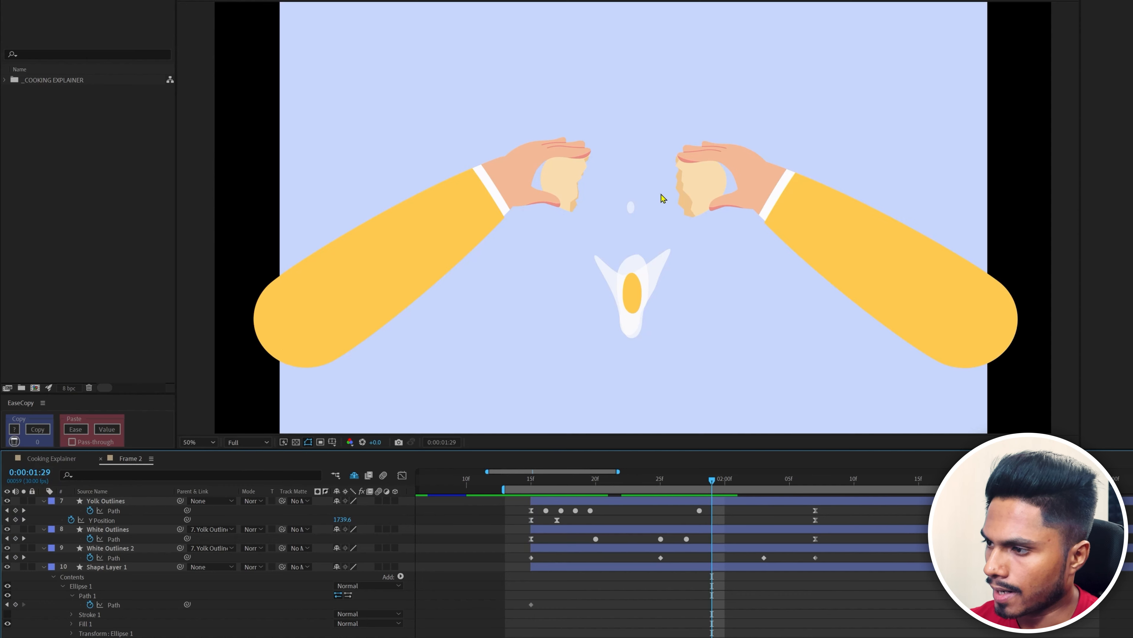
{"action": "left_click", "coordinate": [114, 605]}
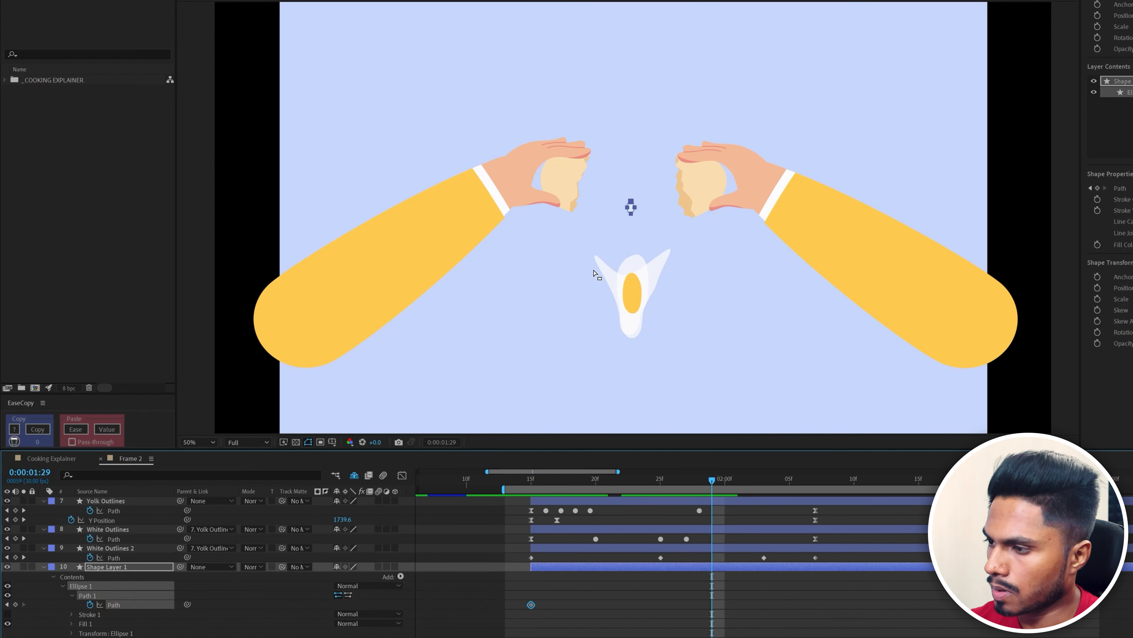
{"action": "double_click", "coordinate": [632, 214]}
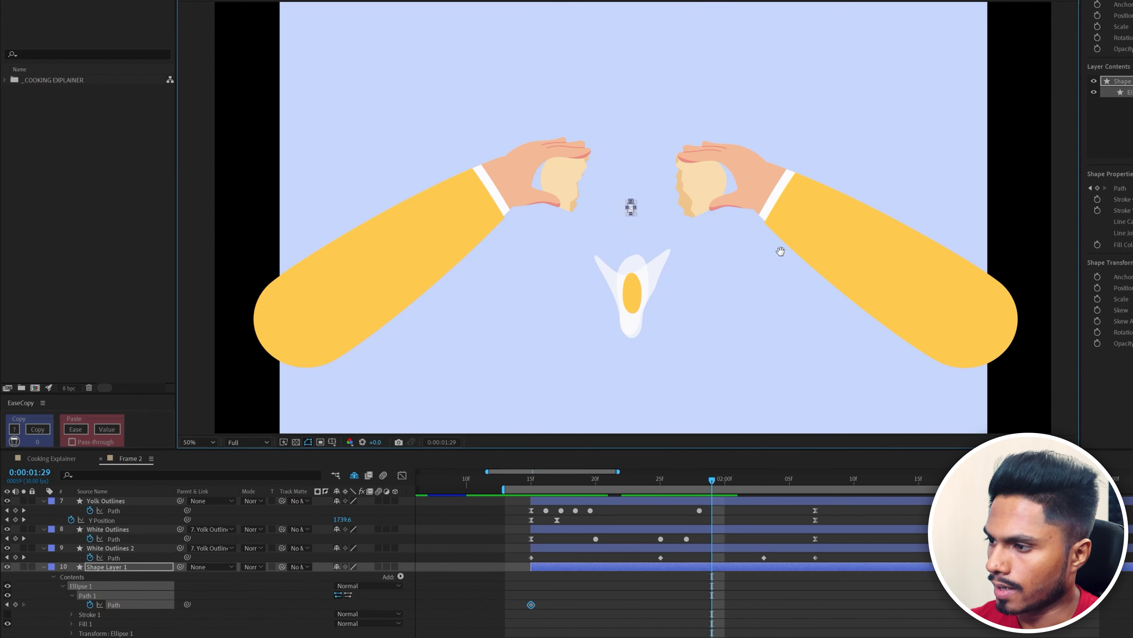
{"action": "left_click_drag", "start_coordinate": [780, 252], "coordinate": [738, 173]}
{"action": "left_click_drag", "start_coordinate": [588, 132], "coordinate": [587, 382]}
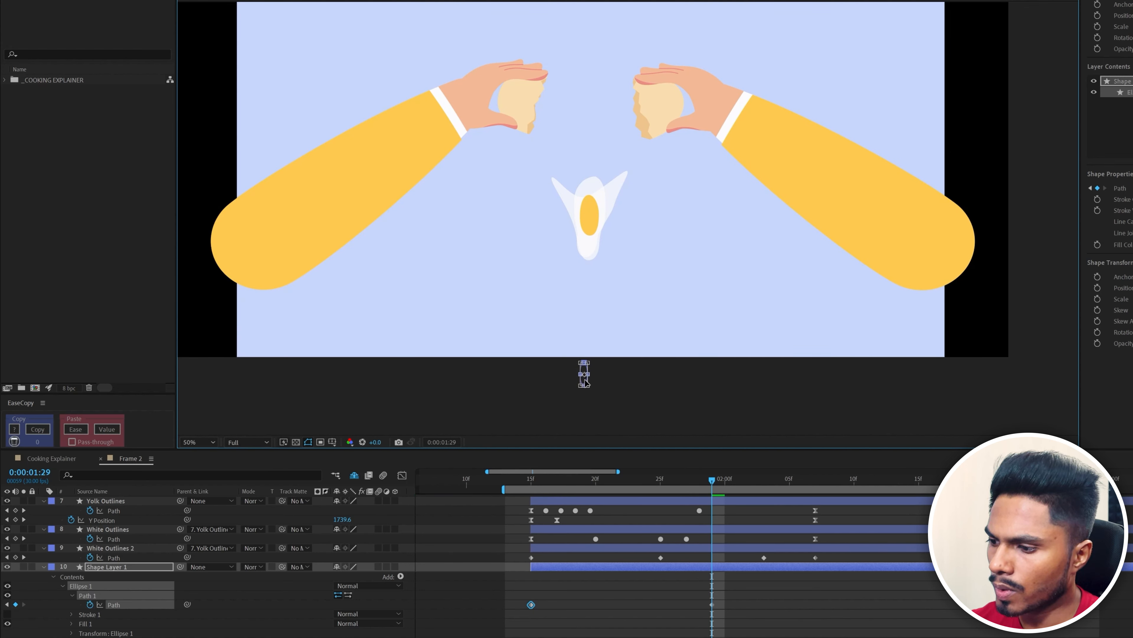
{"action": "left_click", "coordinate": [585, 380]}
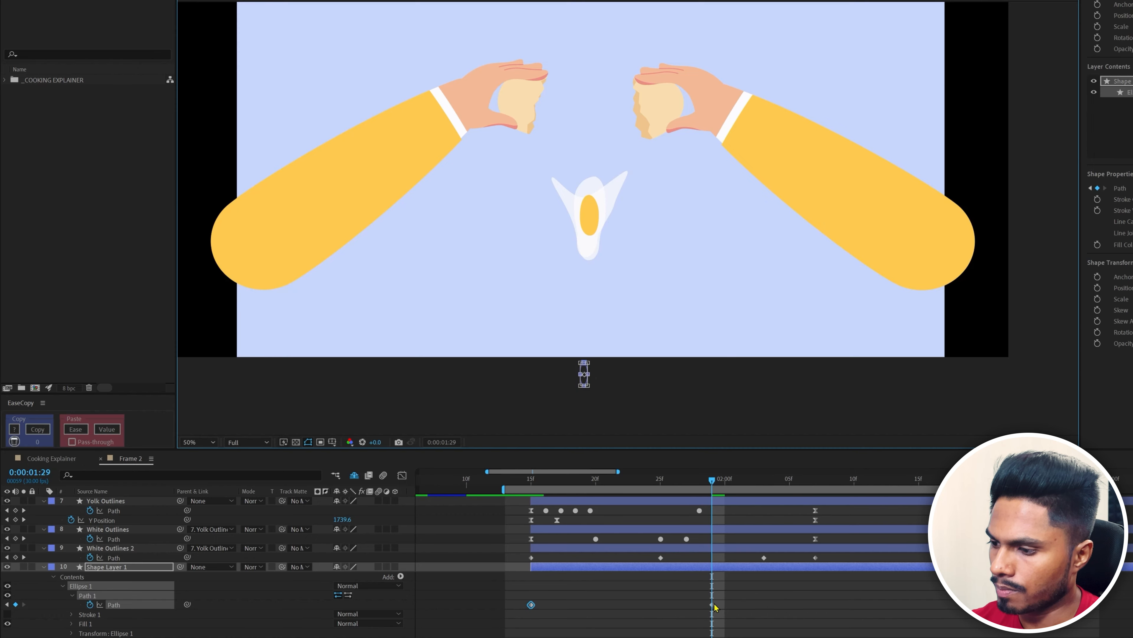
Shift the droplet's end Path keyframe to 0:00:02:01 and apply Easy Ease to both keyframes, adjusting their handles in the speed graph.
{"action": "left_click_drag", "start_coordinate": [713, 604], "coordinate": [523, 623]}
{"action": "key", "text": "F9"}
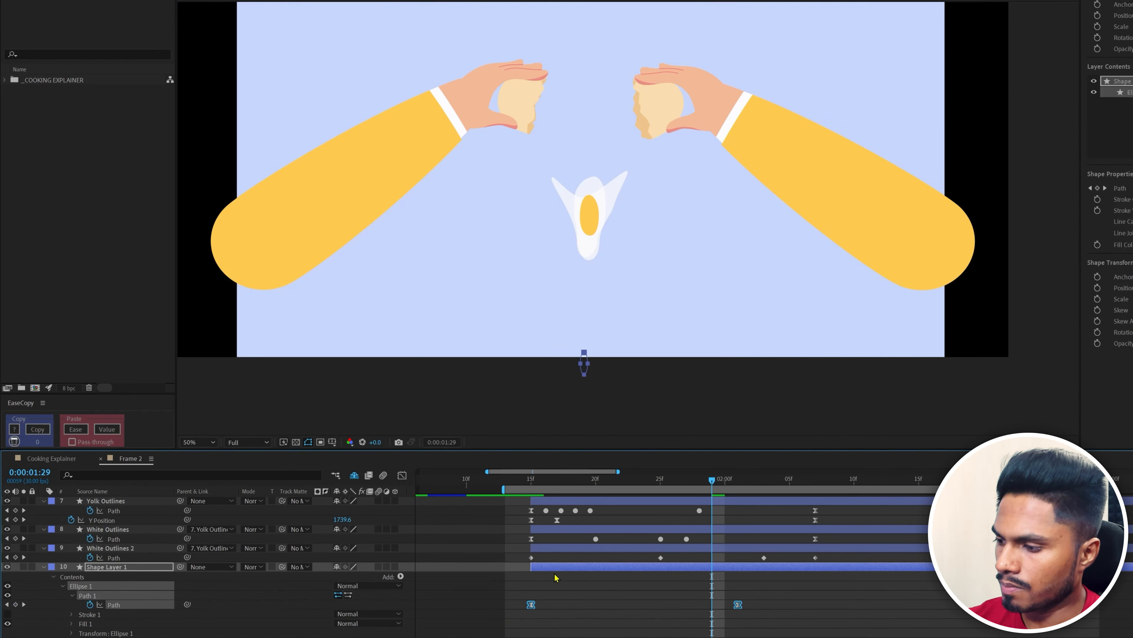
{"action": "left_click", "coordinate": [402, 475]}
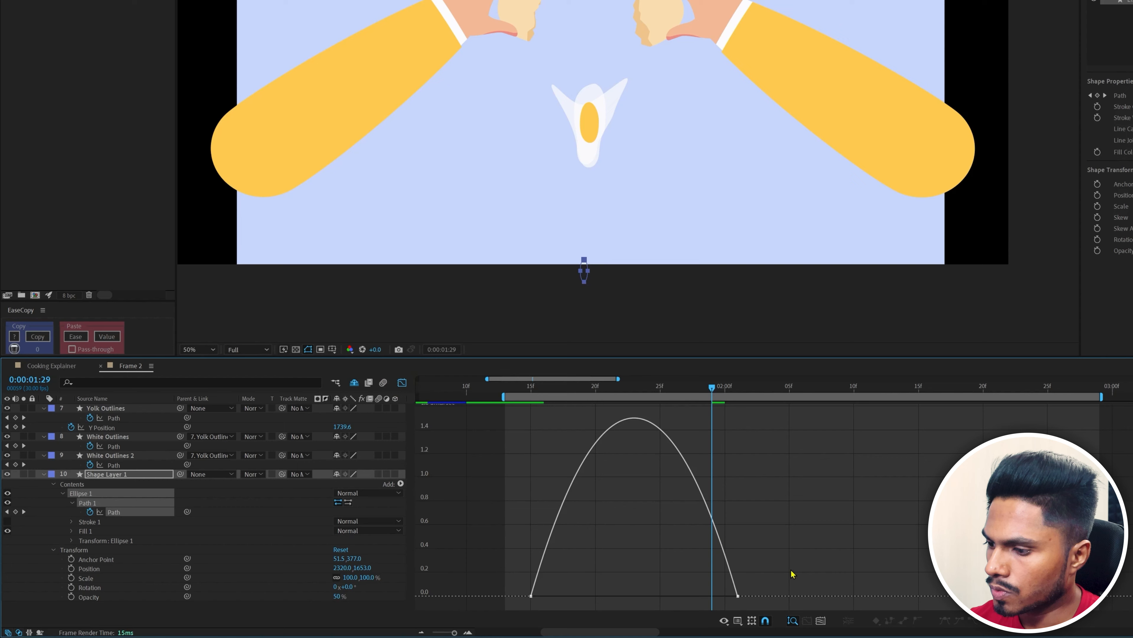
{"action": "left_click_drag", "start_coordinate": [790, 637], "coordinate": [717, 598]}
{"action": "left_click_drag", "start_coordinate": [506, 580], "coordinate": [582, 596]}
{"action": "left_click", "coordinate": [402, 382]}
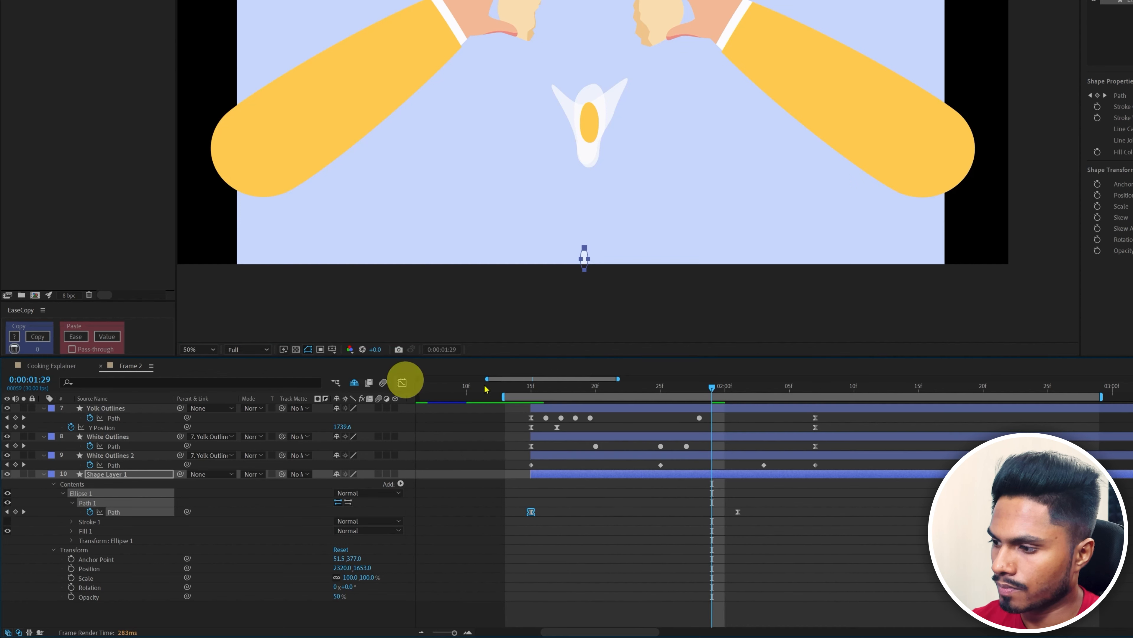
{"action": "left_click_drag", "start_coordinate": [520, 378], "coordinate": [519, 379]}
{"action": "left_click", "coordinate": [523, 386]}
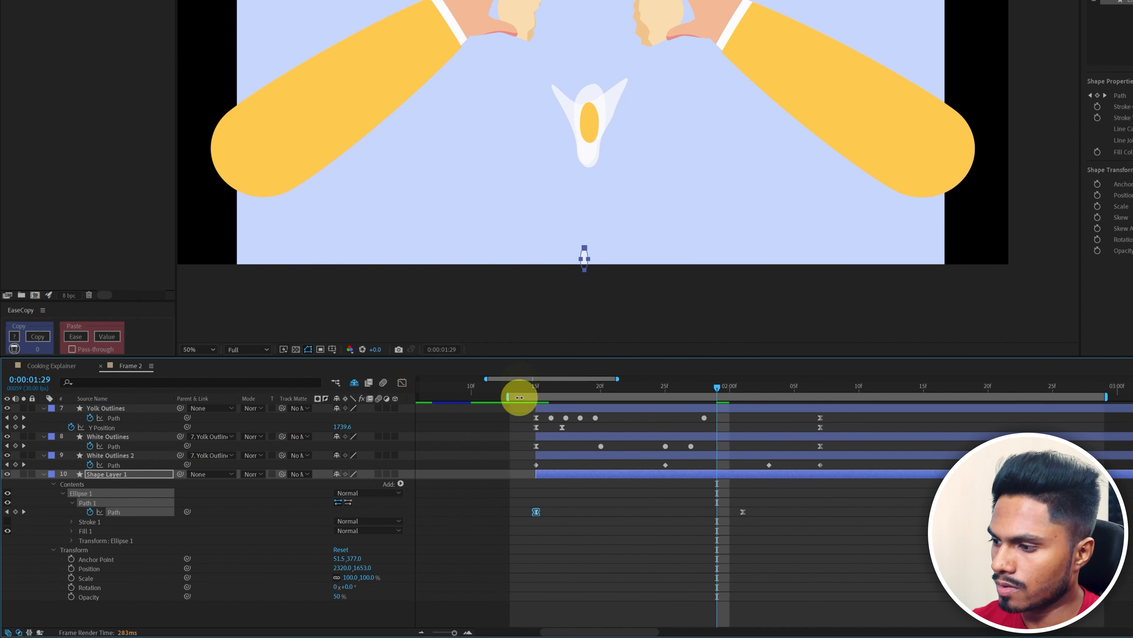
{"action": "left_click", "coordinate": [878, 535]}
{"action": "key", "text": "space"}
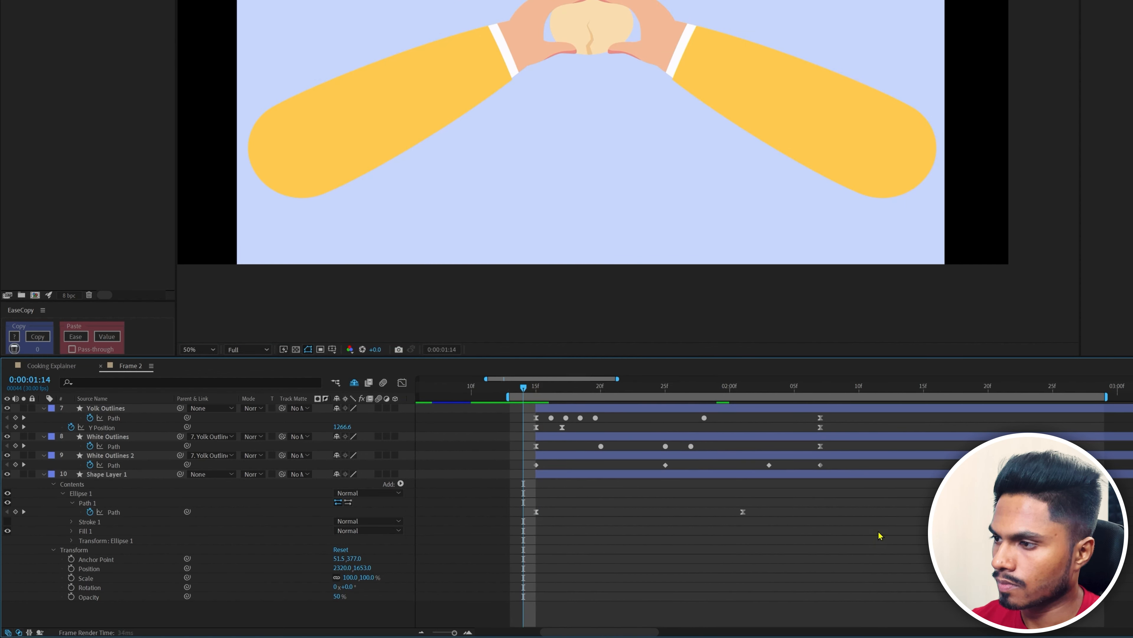
Duplicate the Shape Layer 1 droplet with the time at 0:00:01:17.
{"action": "left_click", "coordinate": [562, 387]}
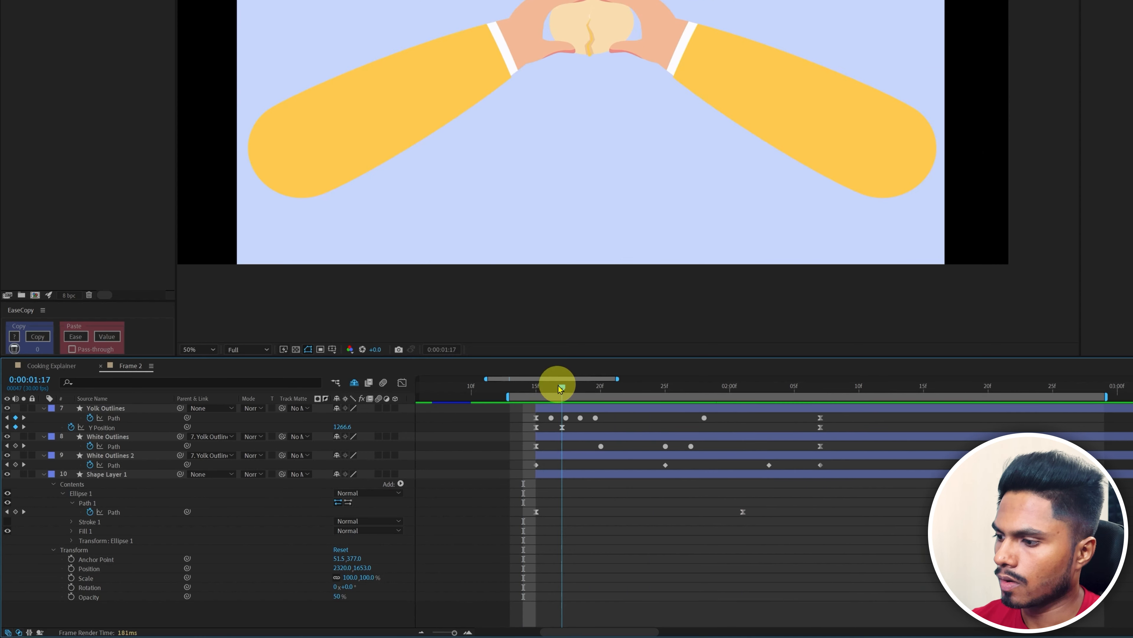
{"action": "left_click", "coordinate": [598, 475]}
{"action": "key", "text": "ctrl+d"}
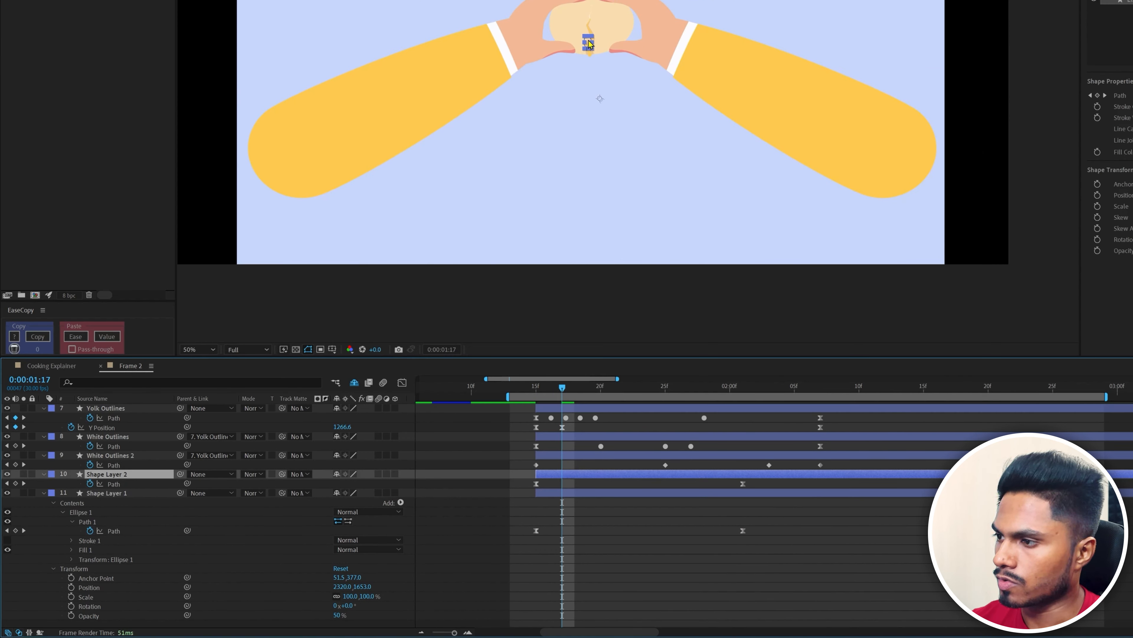
Try to move the duplicated droplet layer slightly up and to the right inside the egg.
{"action": "left_click_drag", "start_coordinate": [589, 44], "coordinate": [597, 32]}
{"action": "key", "text": "Return"}
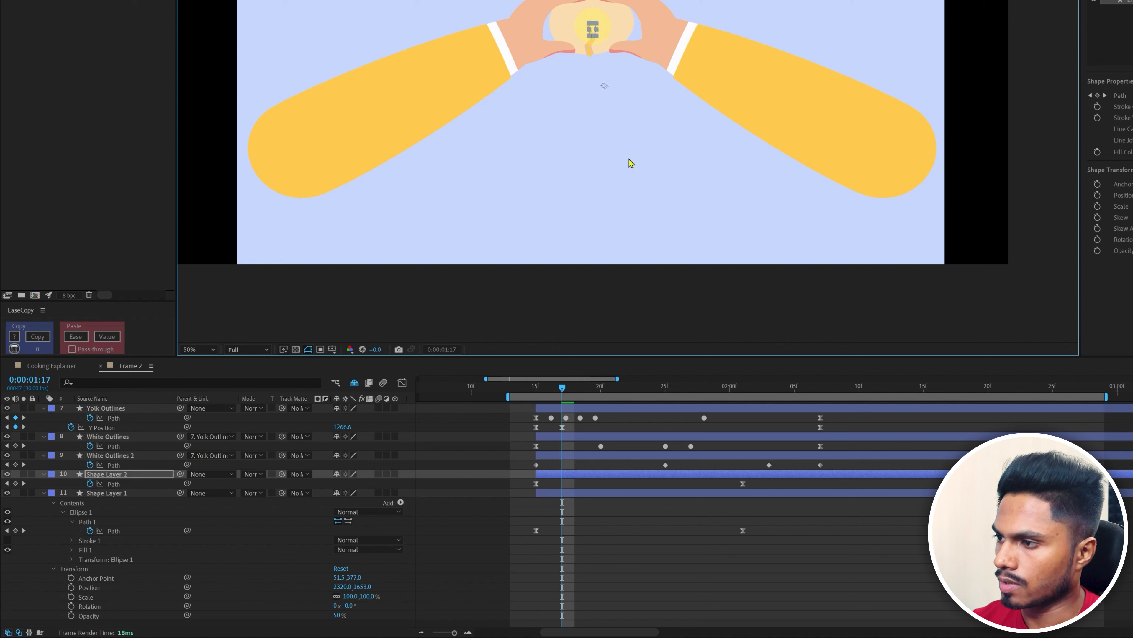
{"action": "key", "text": "ctrl+z"}
{"action": "left_click", "coordinate": [652, 562]}
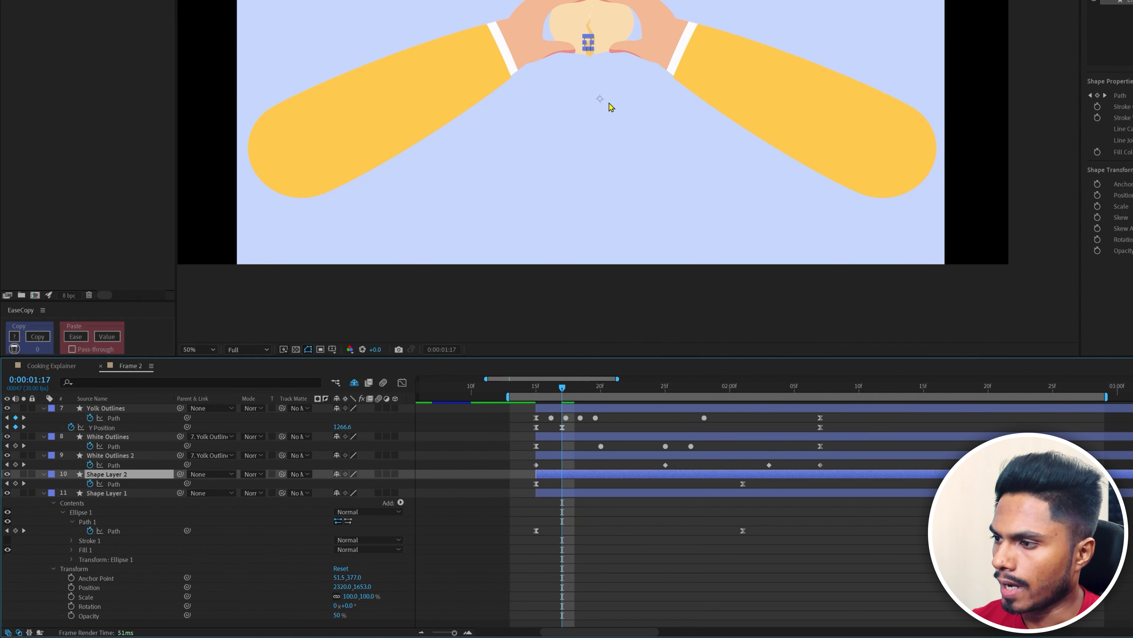
Raise the duplicated droplet slightly inside the egg, and at 0:00:02:01 move its path straight down below the frame's lower edge.
{"action": "mouse_move", "coordinate": [600, 103]}
{"action": "left_mouse_down"}
{"action": "mouse_move", "coordinate": [607, 87]}
{"action": "mouse_move", "coordinate": [595, 85]}
{"action": "left_mouse_up"}
{"action": "left_click", "coordinate": [743, 384]}
{"action": "left_click_drag", "start_coordinate": [755, 481], "coordinate": [729, 494]}
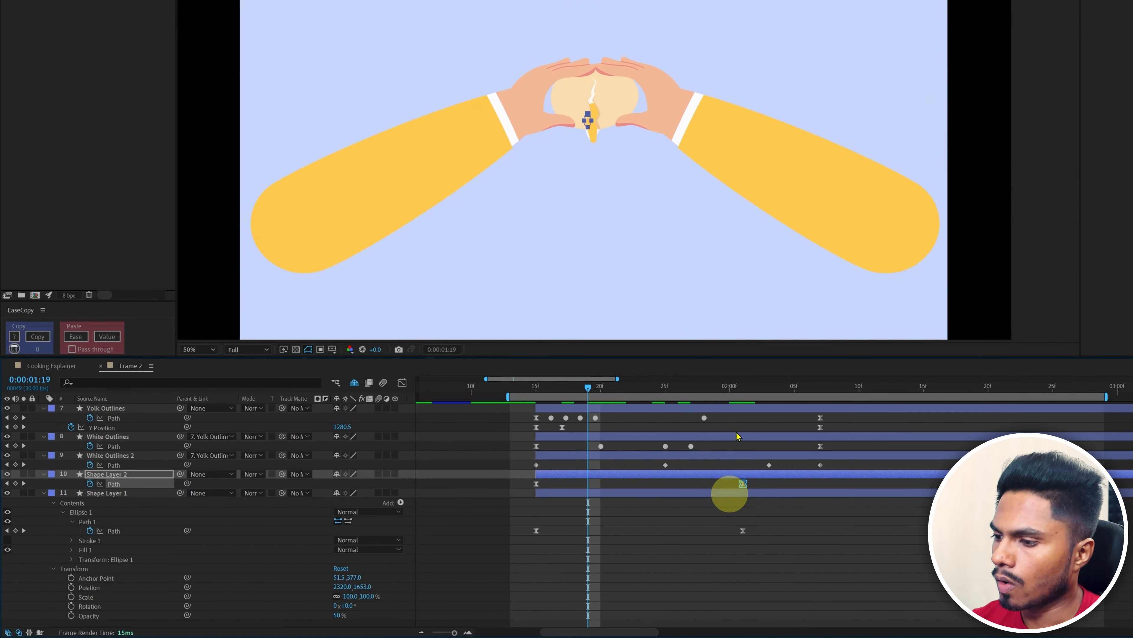
{"action": "left_click_drag", "start_coordinate": [735, 392], "coordinate": [744, 393]}
{"action": "double_click", "coordinate": [582, 331]}
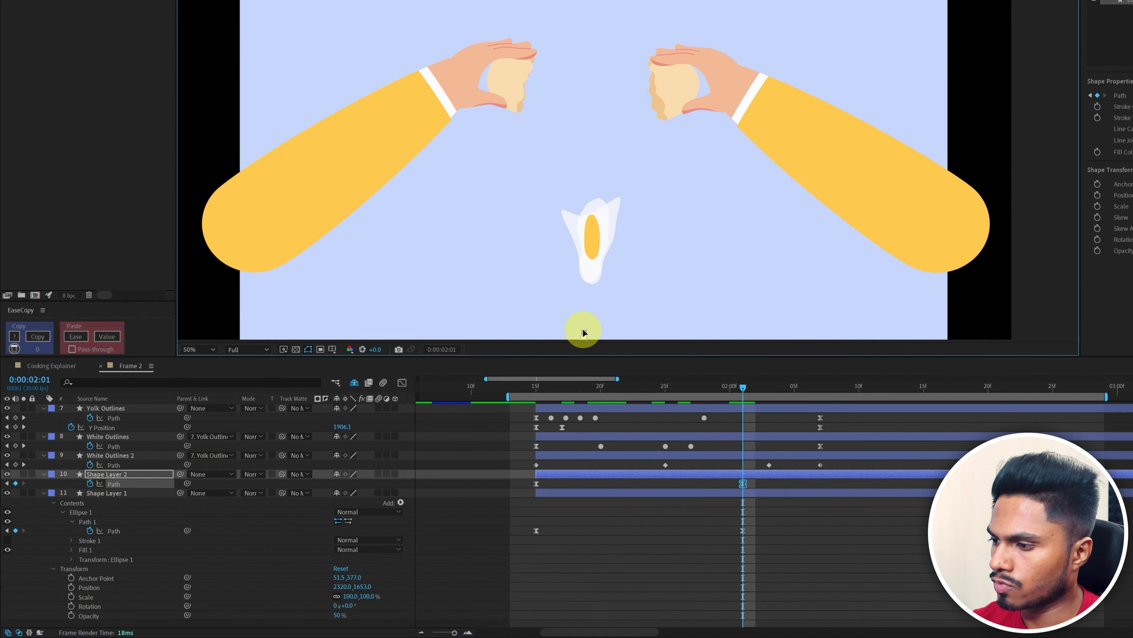
{"action": "left_click_drag", "start_coordinate": [682, 224], "coordinate": [680, 95]}
{"action": "left_click_drag", "start_coordinate": [582, 210], "coordinate": [582, 228]}
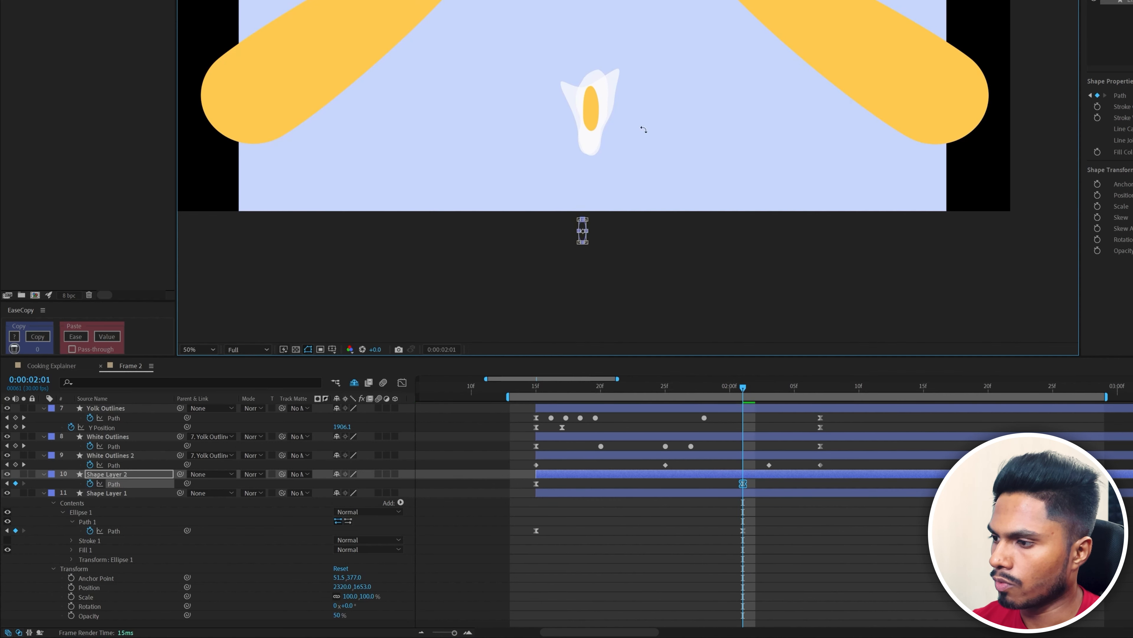
Shift the Shape Layer 2 droplet layer one frame earlier so that it starts at 0:00:01:14.
{"action": "left_click", "coordinate": [537, 389]}
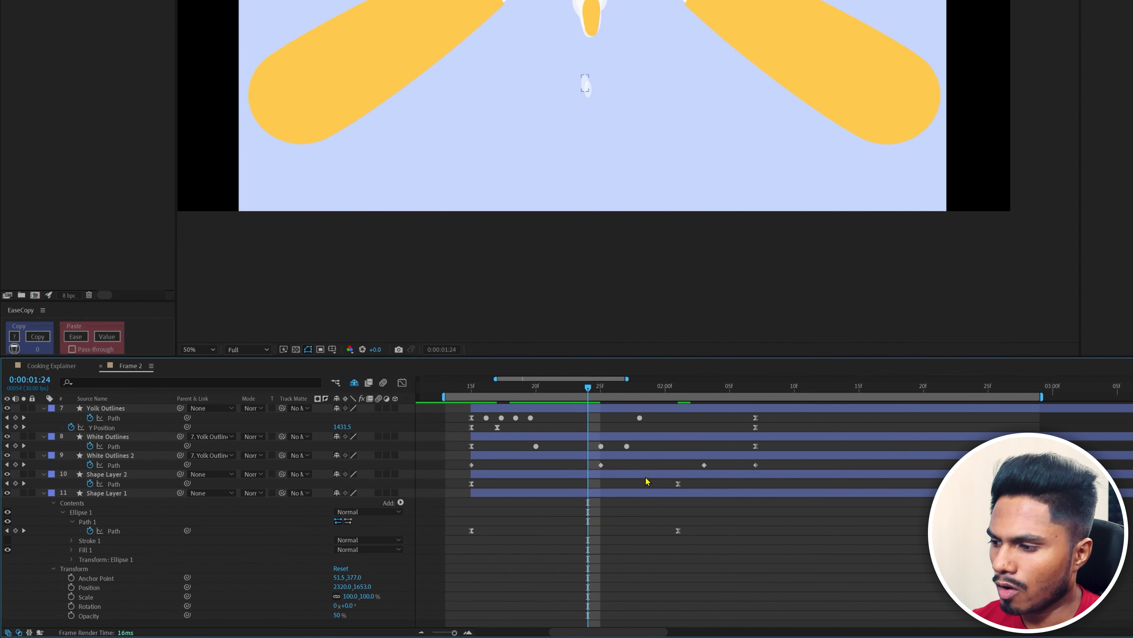
{"action": "left_click_drag", "start_coordinate": [643, 476], "coordinate": [628, 481]}
{"action": "left_click", "coordinate": [457, 387]}
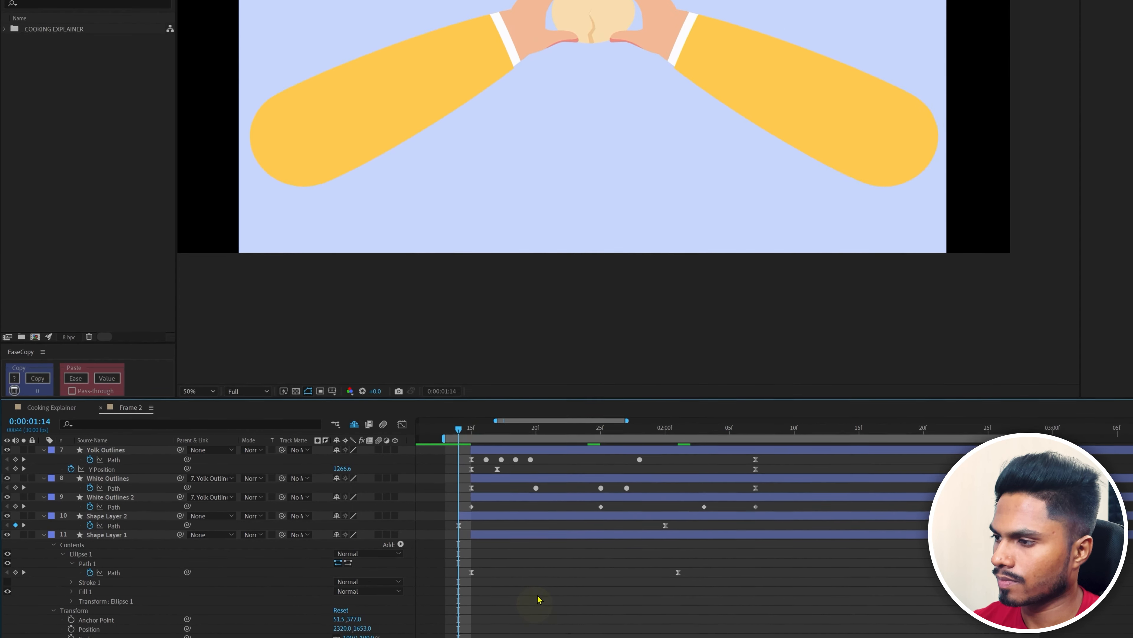
Delay Shape Layer 1 by one frame and move both droplets' end Path keyframes two more frames later, previewing the fall.
{"action": "key", "text": "space"}
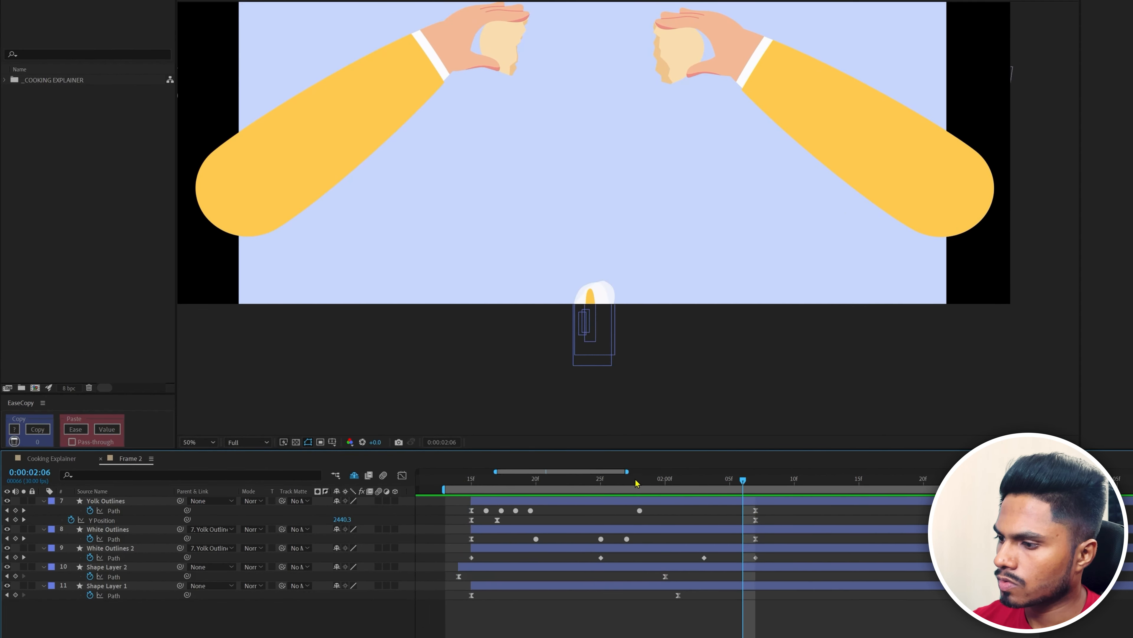
{"action": "left_click_drag", "start_coordinate": [637, 483], "coordinate": [601, 481]}
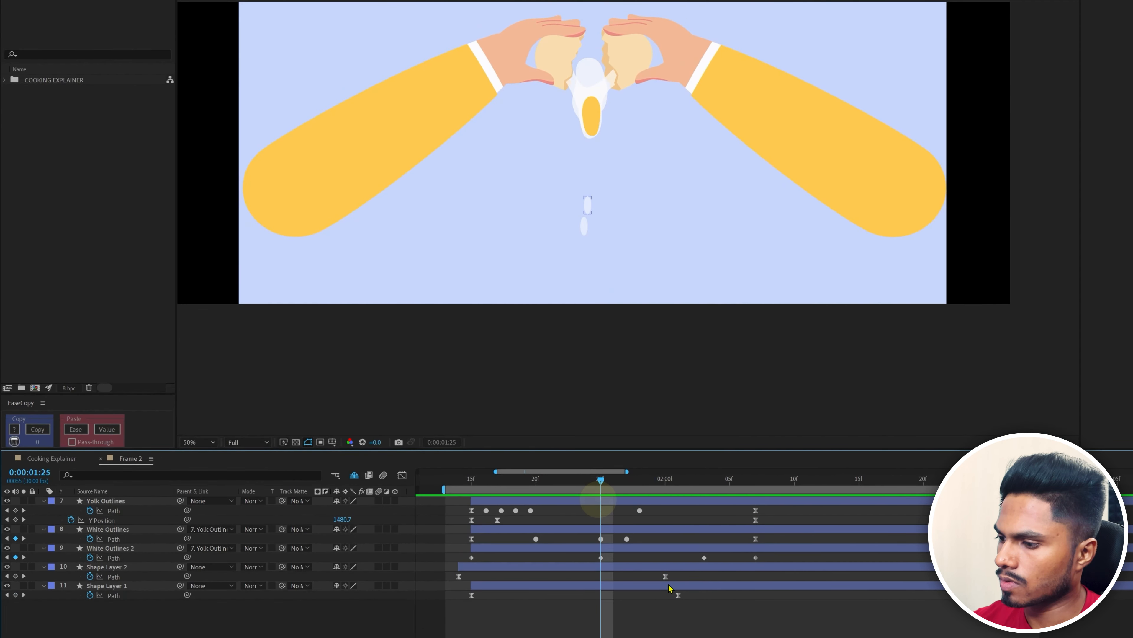
{"action": "left_click_drag", "start_coordinate": [688, 574], "coordinate": [709, 594]}
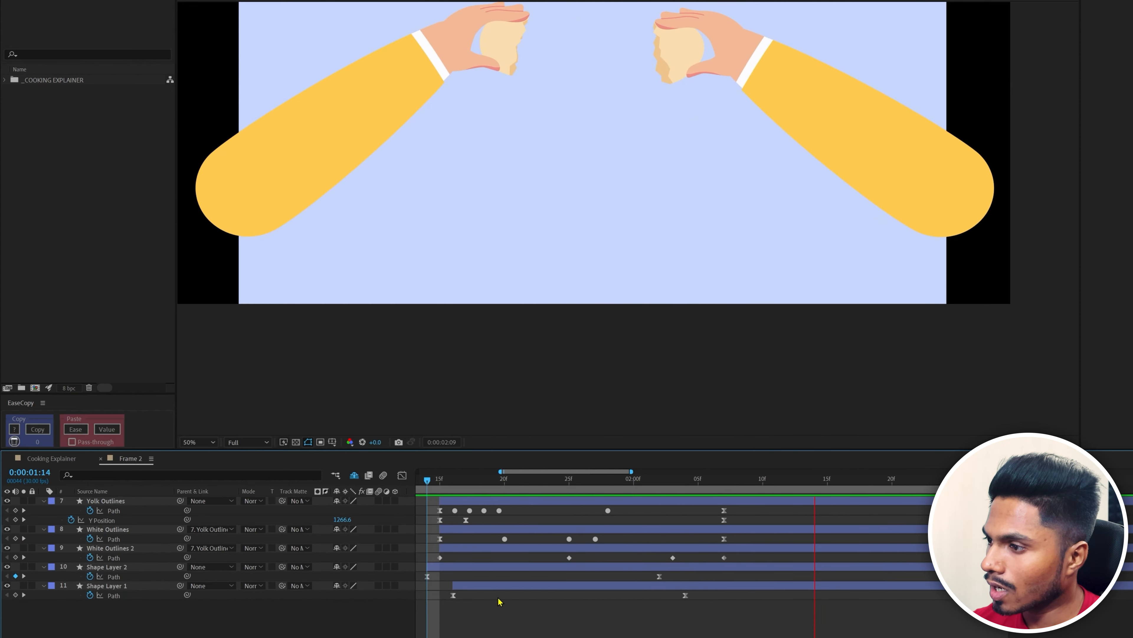
{"action": "key", "text": "space"}
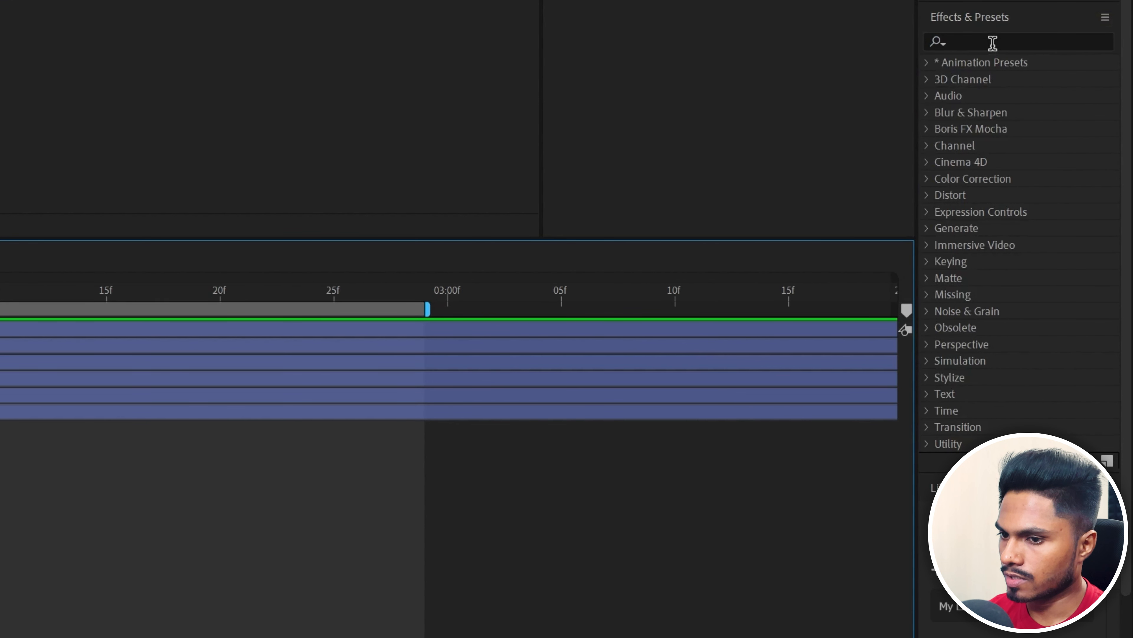
Find the Roughen Edges effect and apply it to the Yolk Outlines layer.
{"action": "left_click", "coordinate": [1013, 62]}
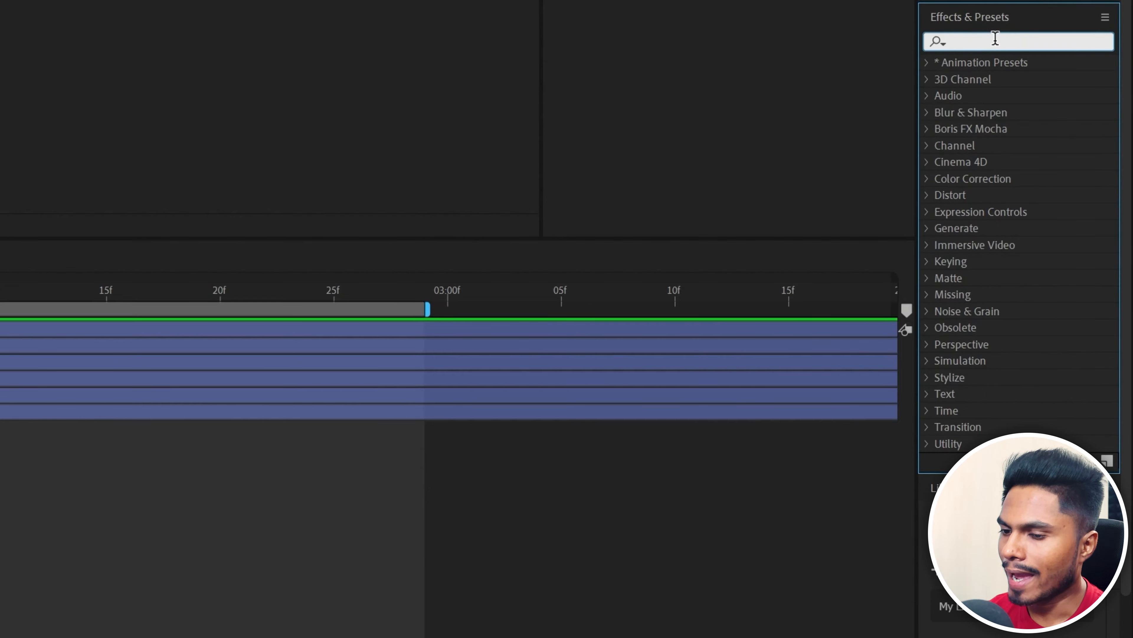
{"action": "type", "text": "roug"}
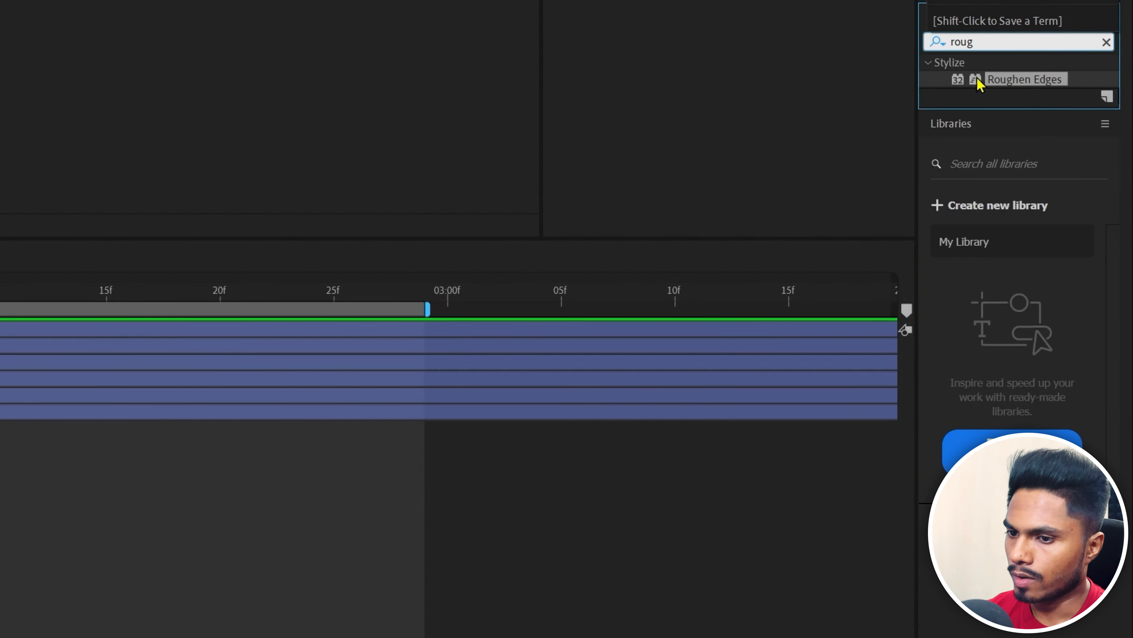
{"action": "left_click", "coordinate": [1008, 80]}
{"action": "left_click_drag", "start_coordinate": [1010, 84], "coordinate": [125, 534]}
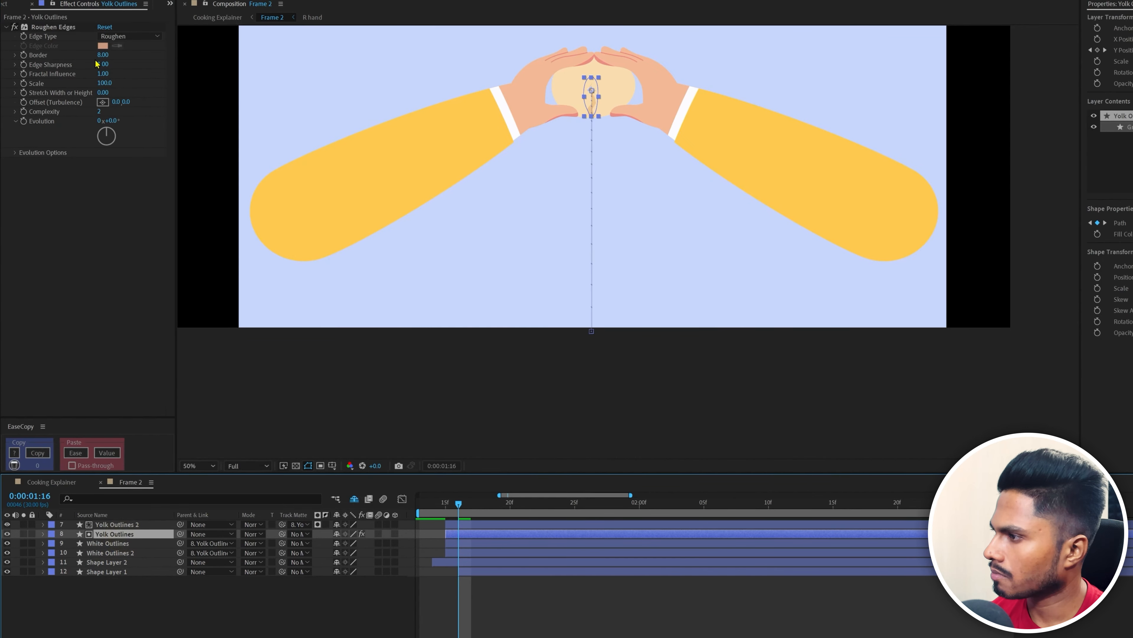
Set the yolk's Roughen Edges effect to Border 16, Edge Sharpness 1.5 and Scale 250.
{"action": "left_click", "coordinate": [103, 55]}
{"action": "type", "text": "1"}
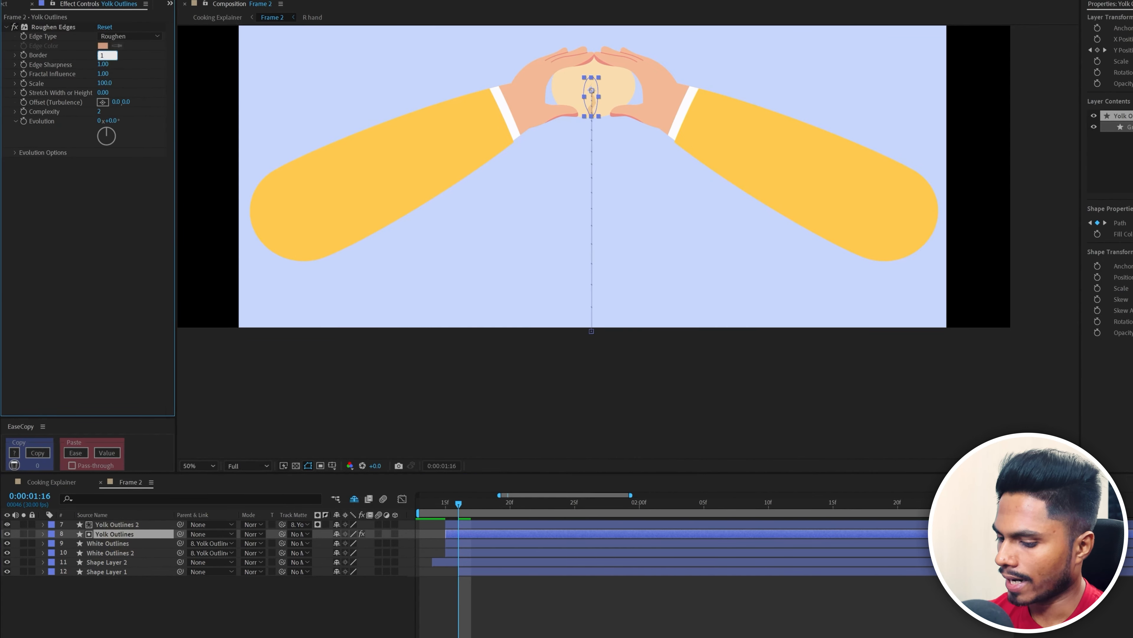
{"action": "type", "text": "6"}
{"action": "key", "text": "Return"}
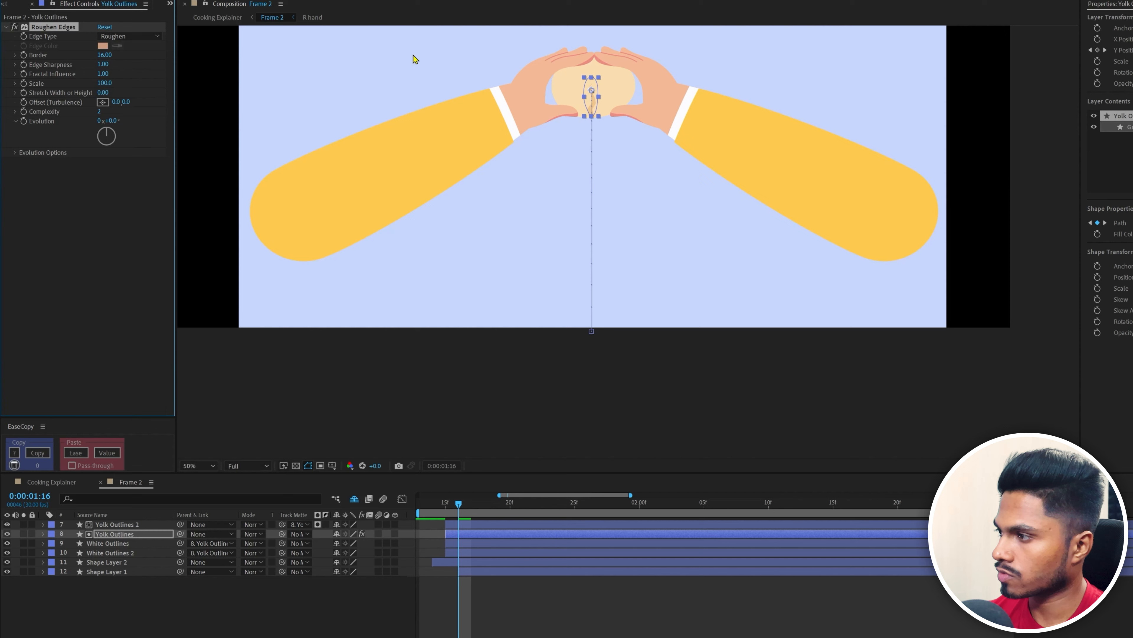
{"action": "left_click", "coordinate": [103, 64]}
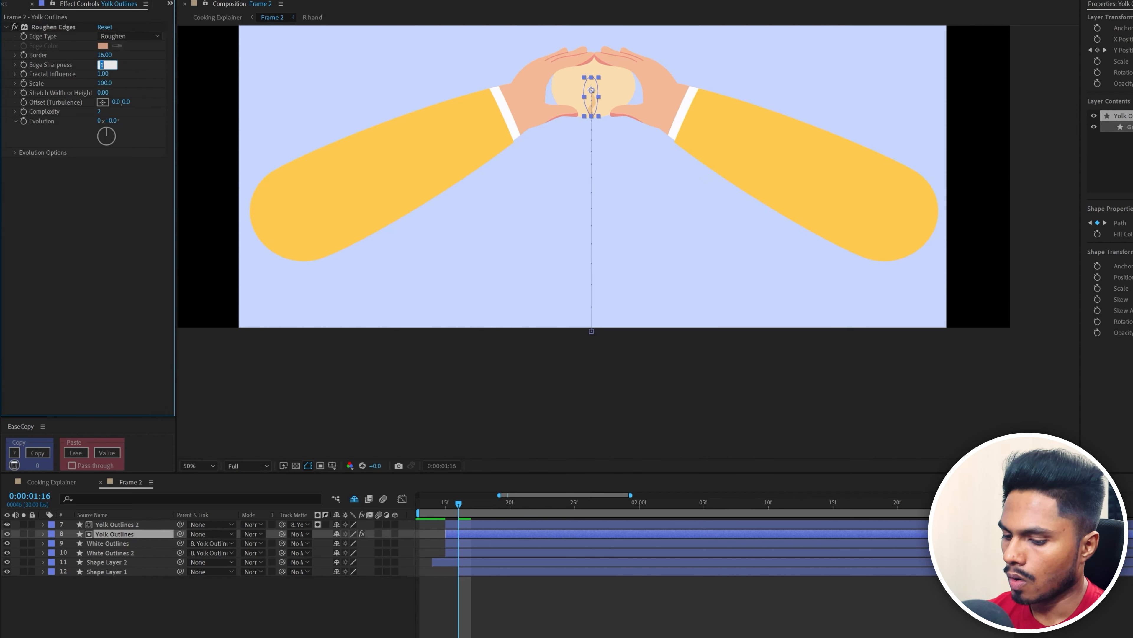
{"action": "type", "text": ".5"}
{"action": "key", "text": "Return"}
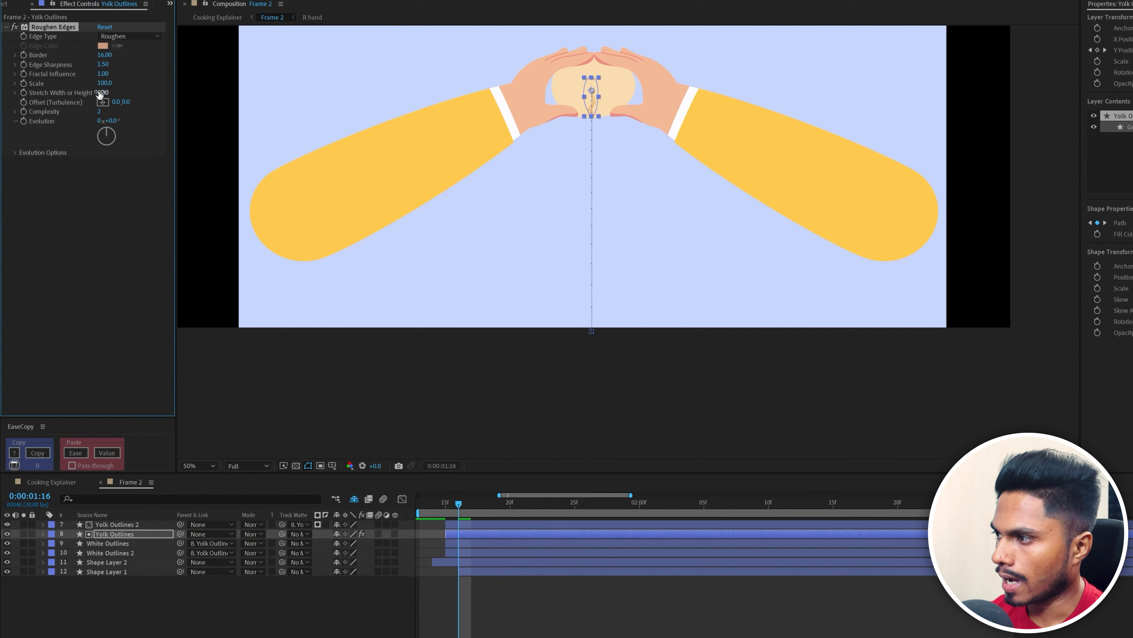
{"action": "left_click", "coordinate": [103, 85]}
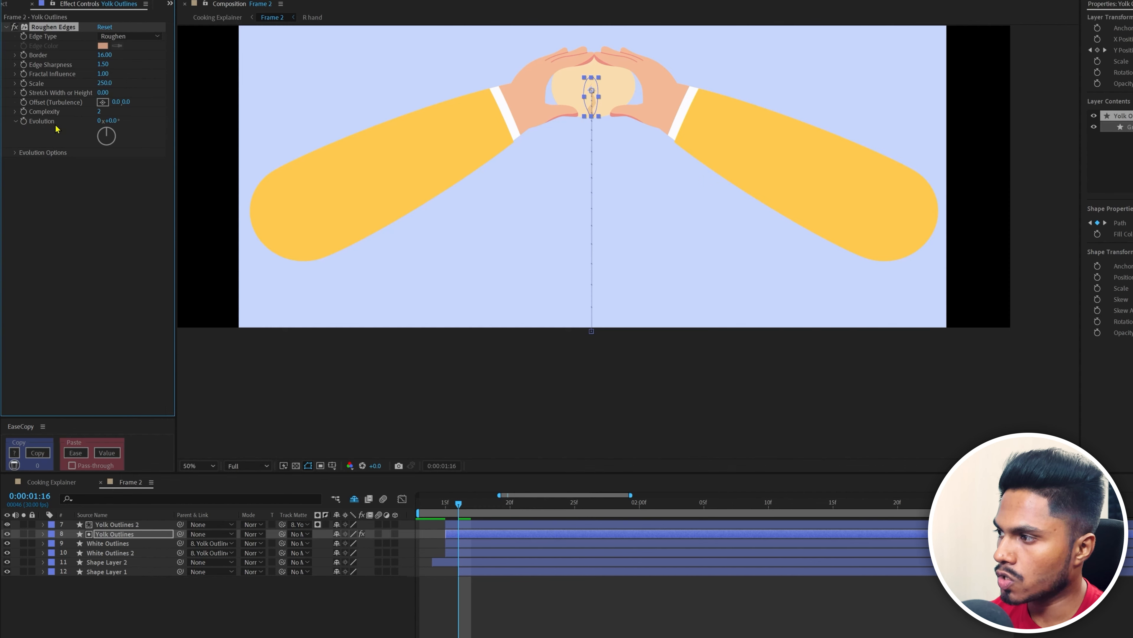
Add the expression time*250 to the Evolution property of the yolk's Roughen Edges effect, then collapse the layer's properties.
{"action": "left_click", "coordinate": [24, 122], "text": "alt"}
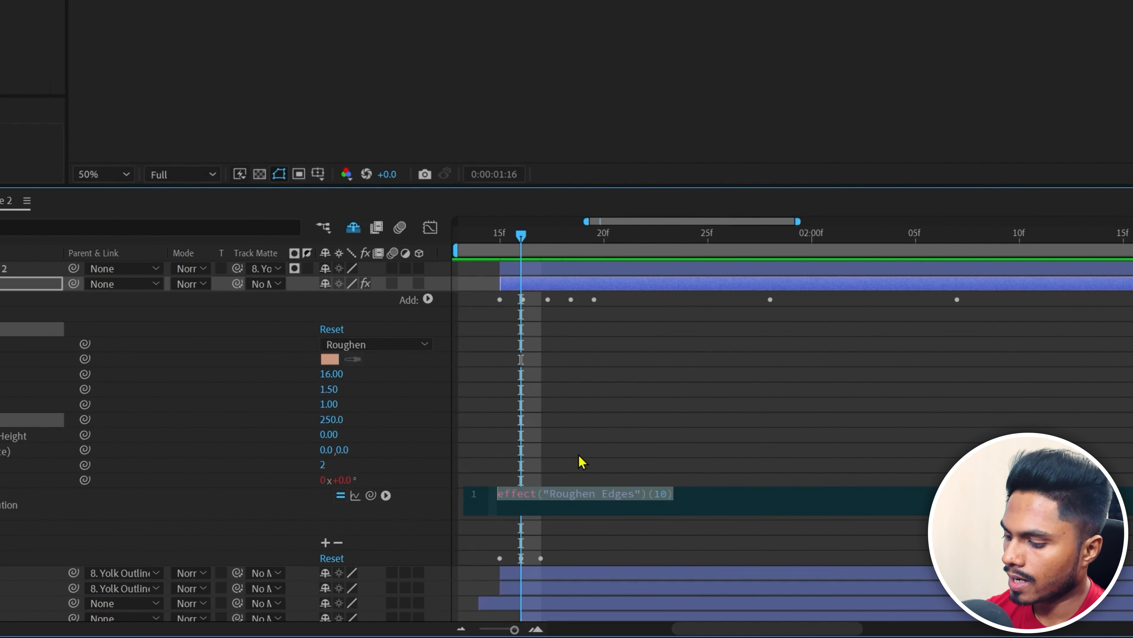
{"action": "type", "text": "time*250"}
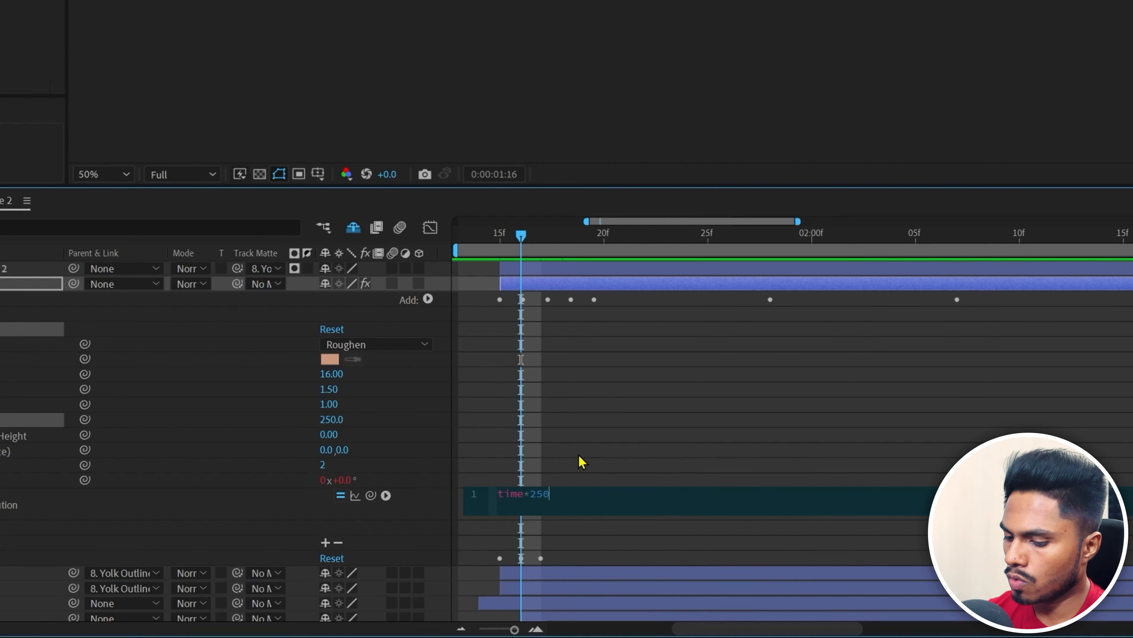
{"action": "left_click", "coordinate": [579, 455]}
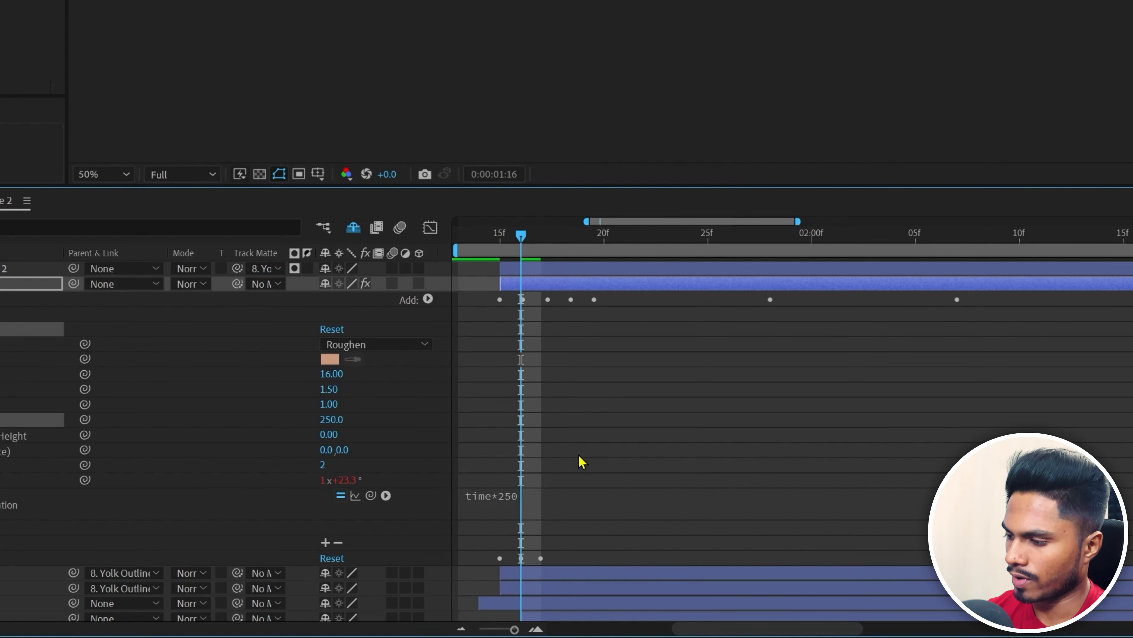
{"action": "key", "text": "u"}
Solo the Yolk Outlines layer and preview its roughened edge, stopping at 0:00:01:18.
{"action": "left_click", "coordinate": [112, 540]}
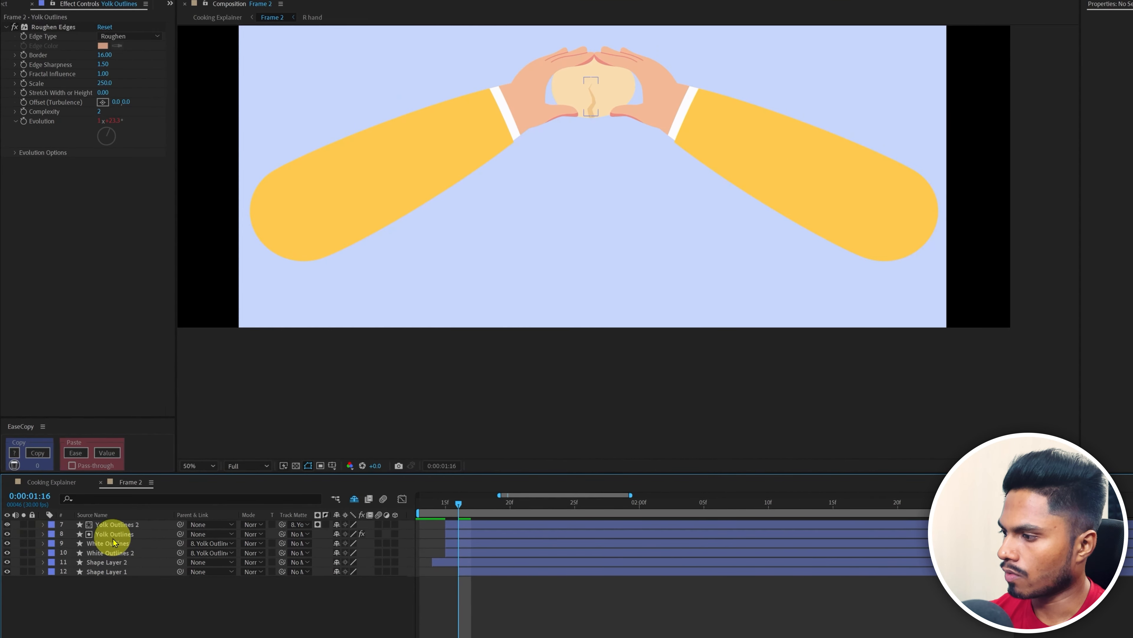
{"action": "left_click", "coordinate": [24, 534]}
{"action": "left_click", "coordinate": [482, 627]}
{"action": "key", "text": "space"}
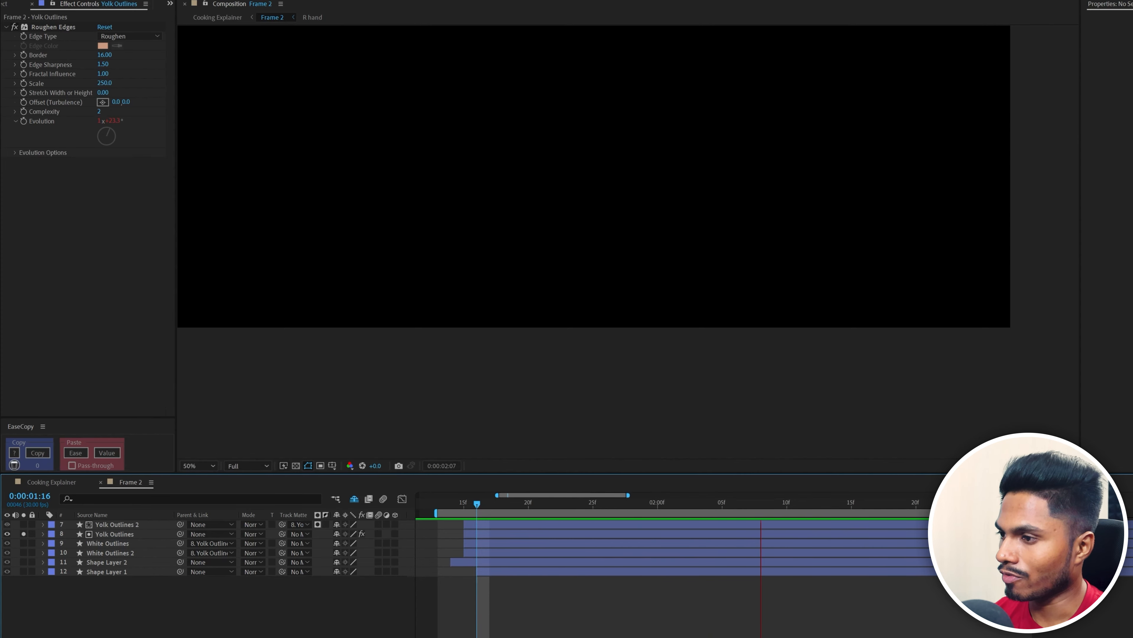
{"action": "left_click_drag", "start_coordinate": [509, 505], "coordinate": [503, 505]}
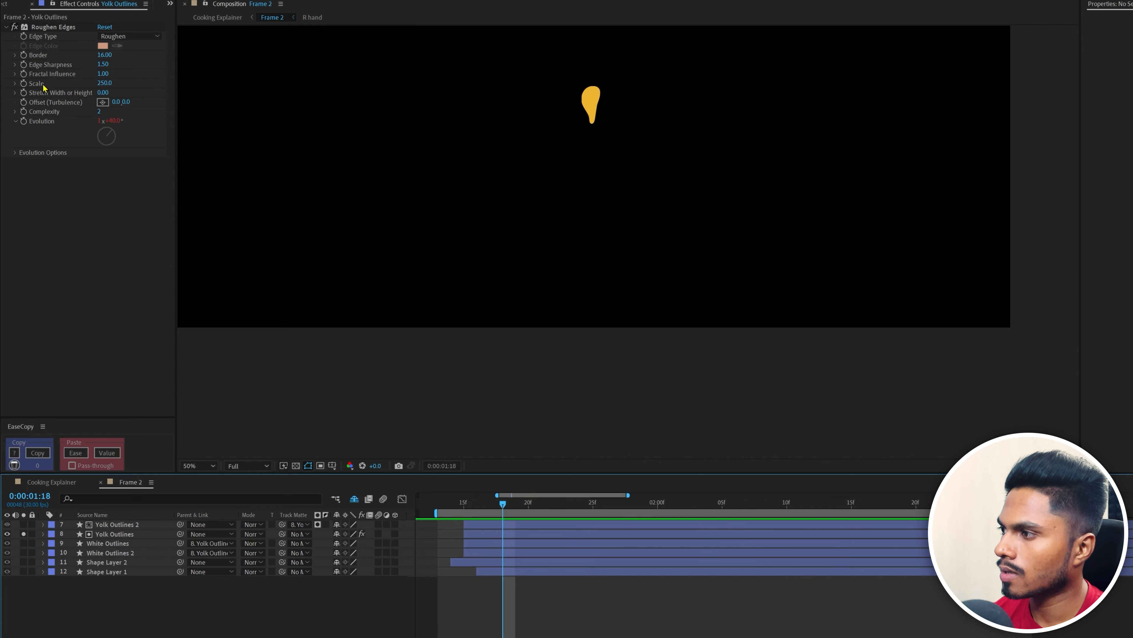
Try a Roughen Edges Scale of 120 on the yolk, reduce it to 80, and preview the result.
{"action": "left_click", "coordinate": [104, 84]}
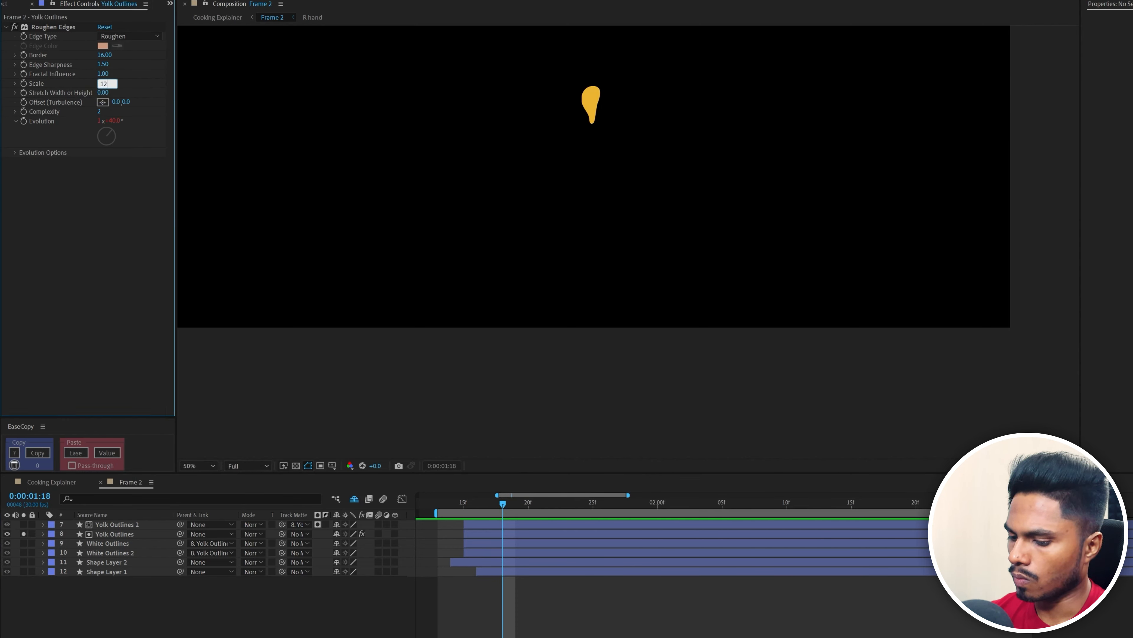
{"action": "key", "text": "Return"}
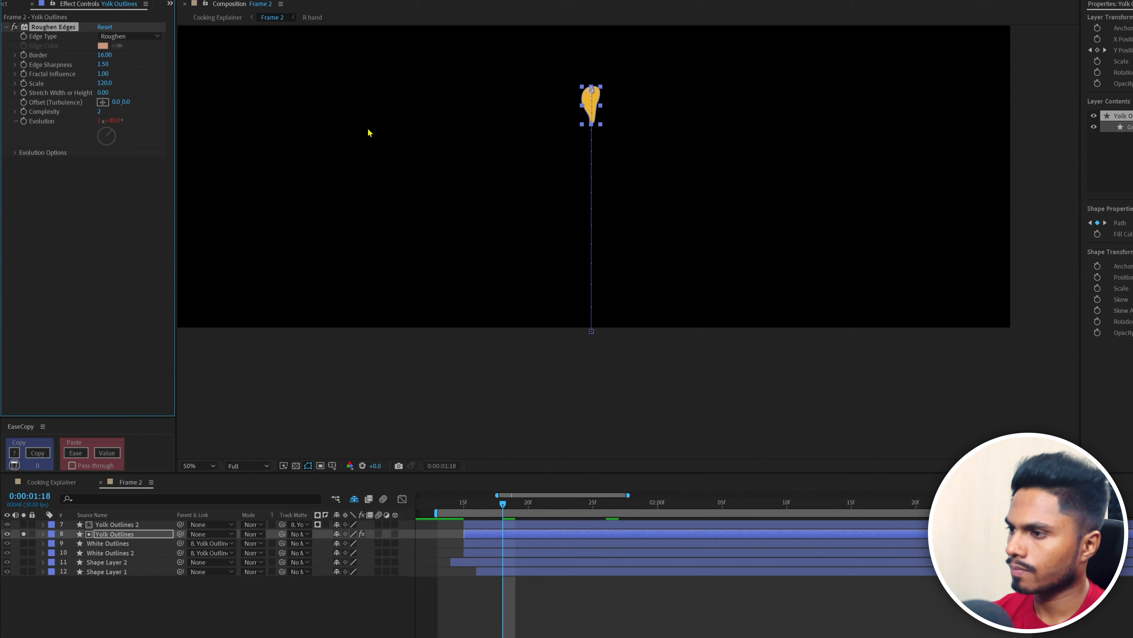
{"action": "left_click", "coordinate": [109, 83]}
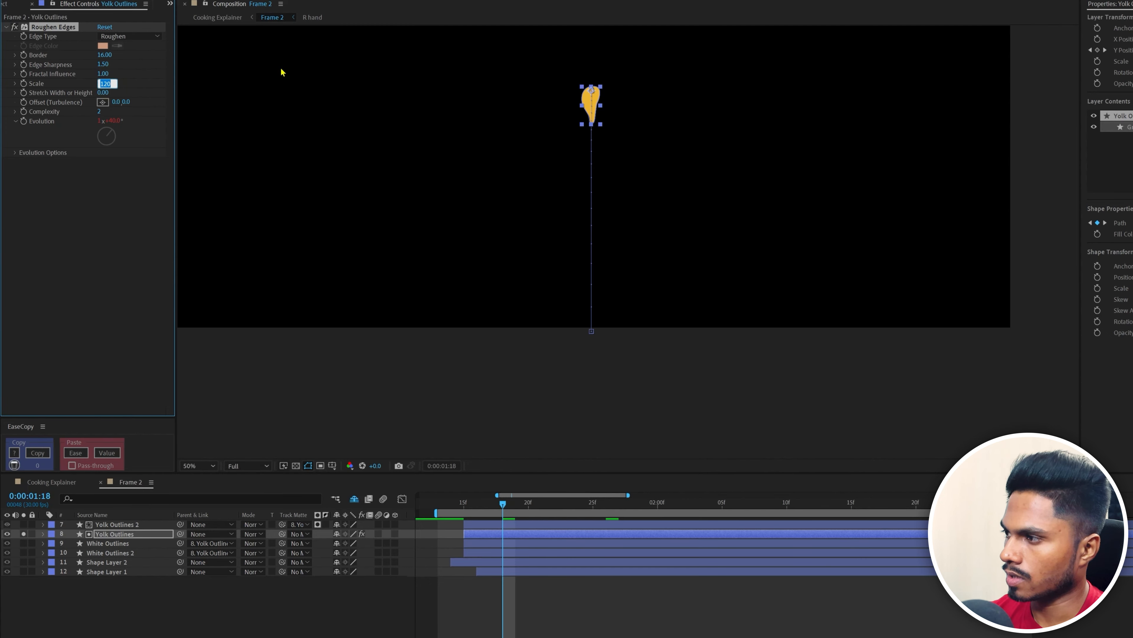
{"action": "left_click", "coordinate": [513, 596]}
{"action": "key", "text": "space"}
{"action": "left_click", "coordinate": [540, 503]}
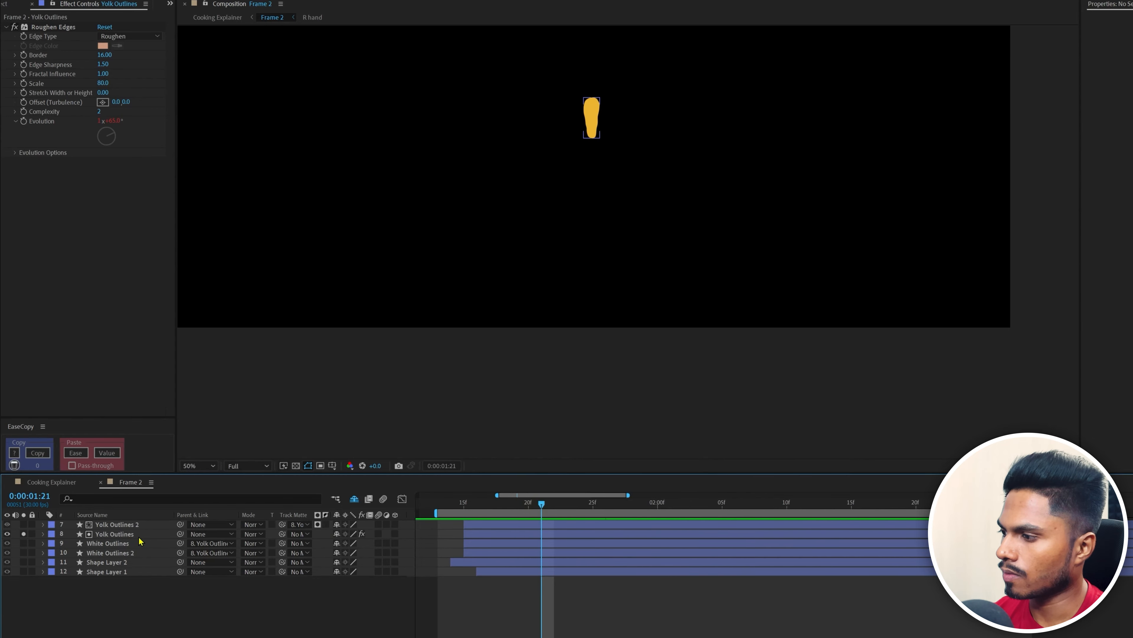
Unsolo Yolk Outlines, copy its Roughen Edges effect onto Yolk Outlines 2, both White Outlines and both droplet layers, and preview.
{"action": "left_click", "coordinate": [129, 534]}
{"action": "left_click", "coordinate": [49, 29]}
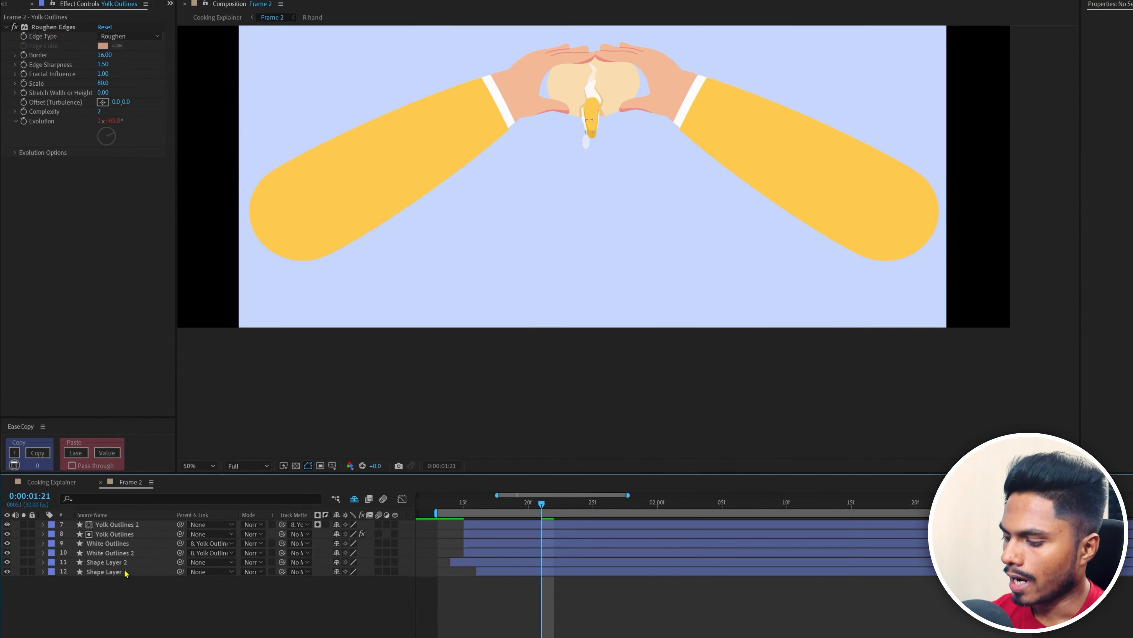
{"action": "key", "text": "ctrl+a"}
{"action": "left_click", "coordinate": [113, 535], "text": "ctrl"}
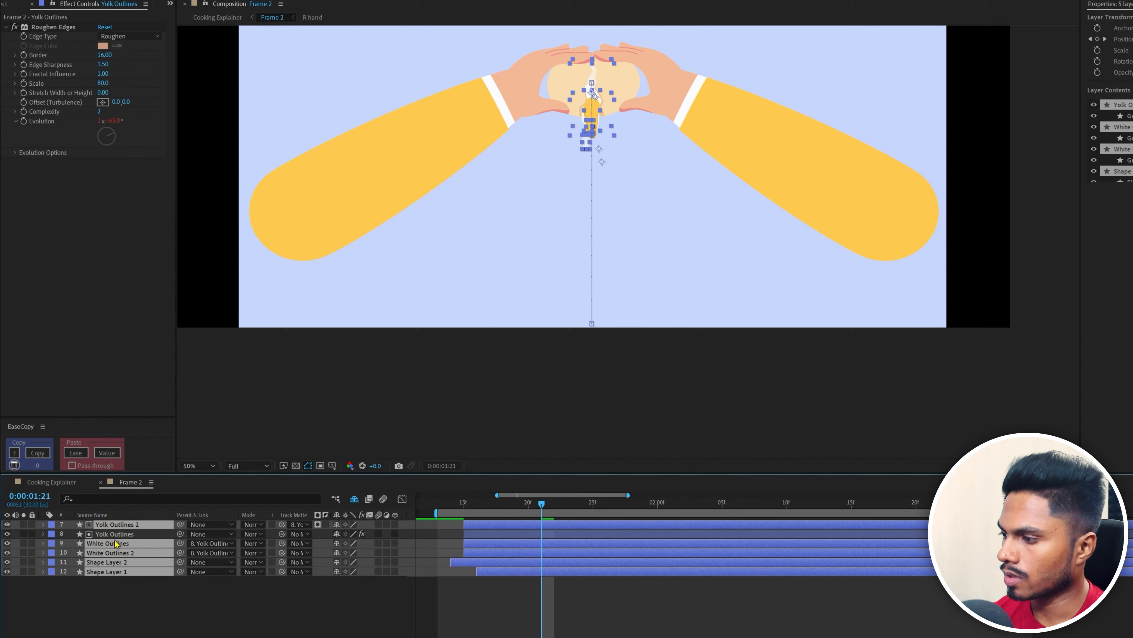
{"action": "key", "text": "ctrl+v"}
{"action": "left_click", "coordinate": [569, 623]}
{"action": "key", "text": "space"}
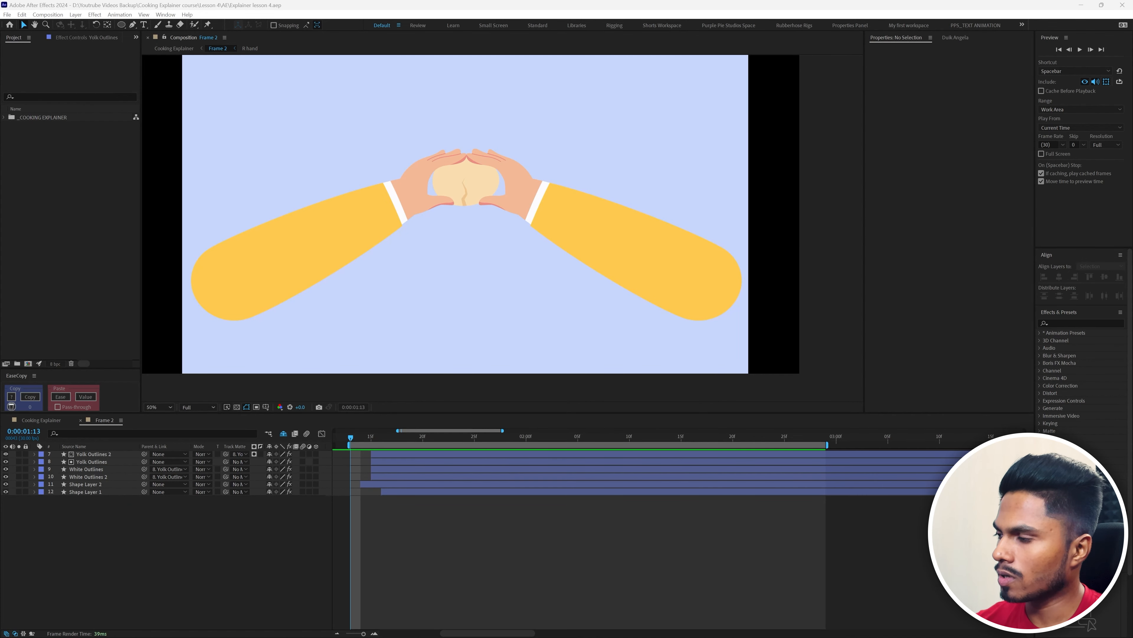
Import Frame 3.ai from the Layers Seperated folder as a composition with footage dimensions set to Layer Size.
{"action": "left_click_drag", "start_coordinate": [0, 218], "coordinate": [408, 175]}
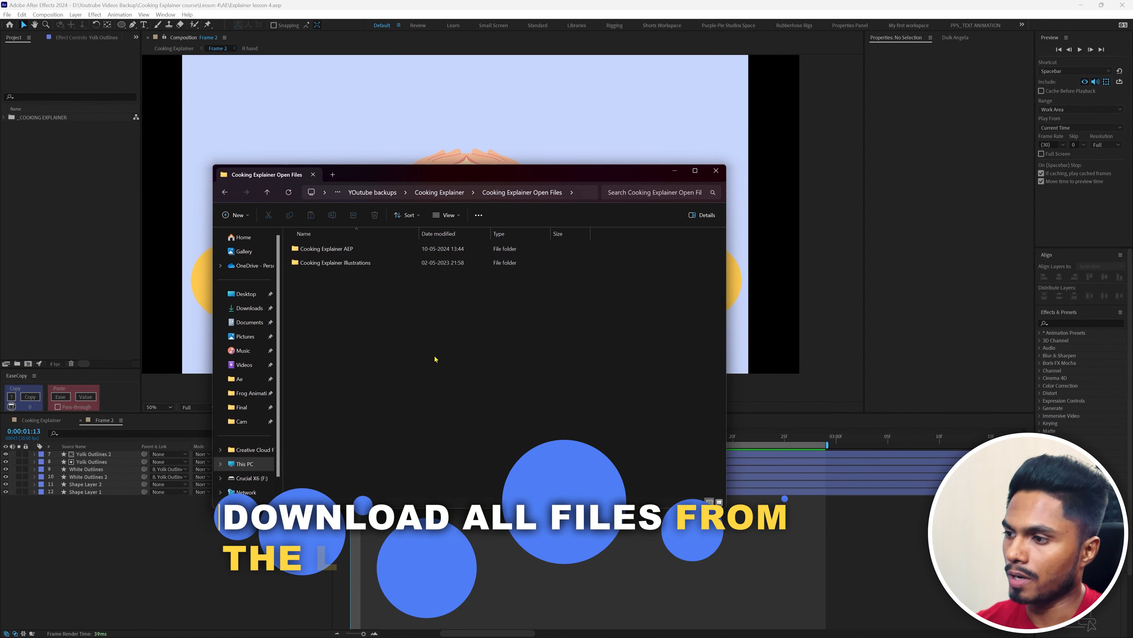
{"action": "double_click", "coordinate": [353, 263]}
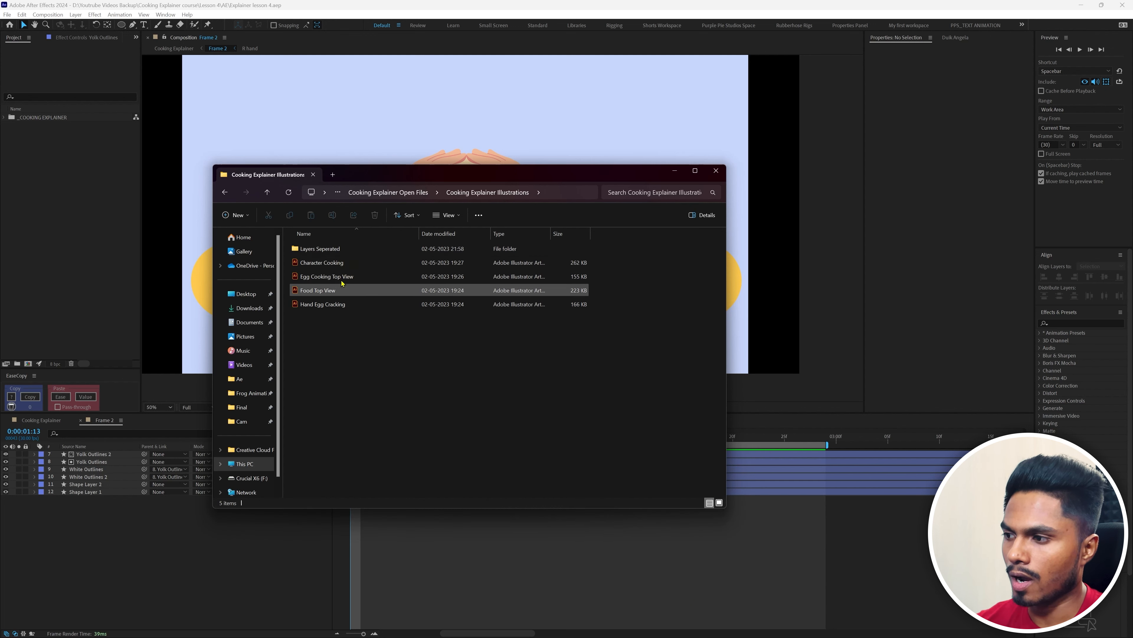
{"action": "double_click", "coordinate": [354, 250]}
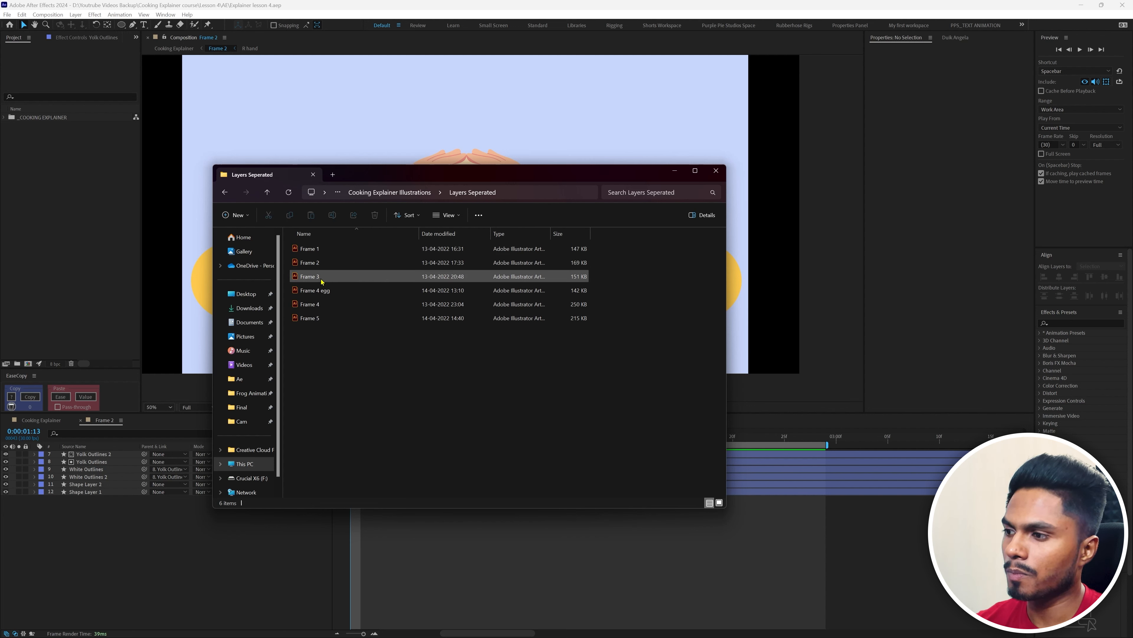
{"action": "left_click", "coordinate": [342, 277]}
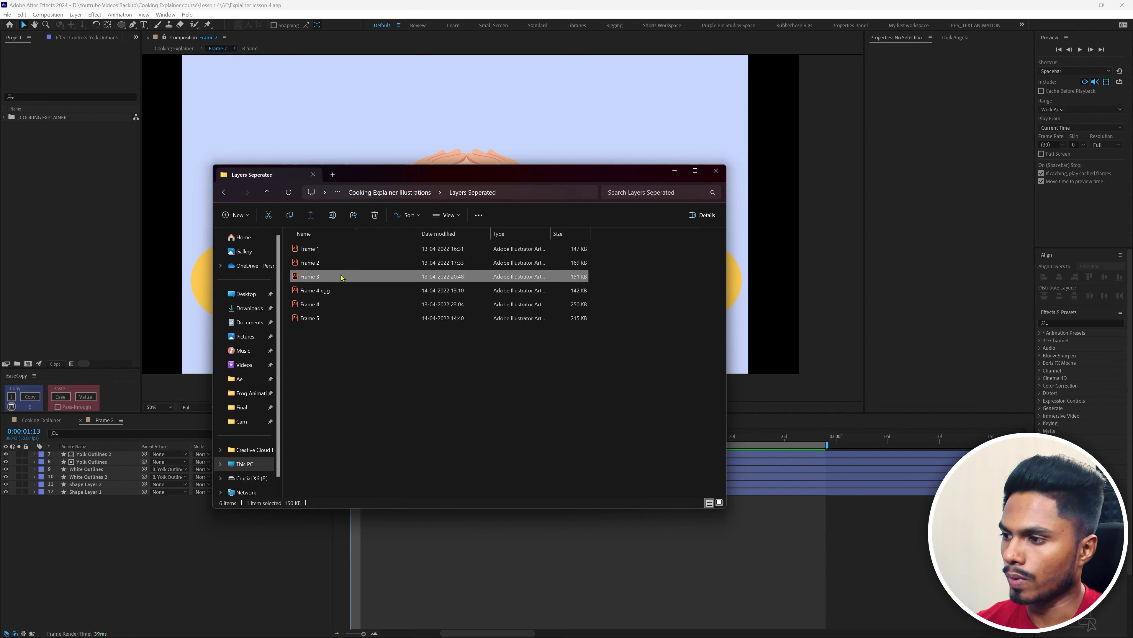
{"action": "left_click_drag", "start_coordinate": [342, 277], "coordinate": [52, 216]}
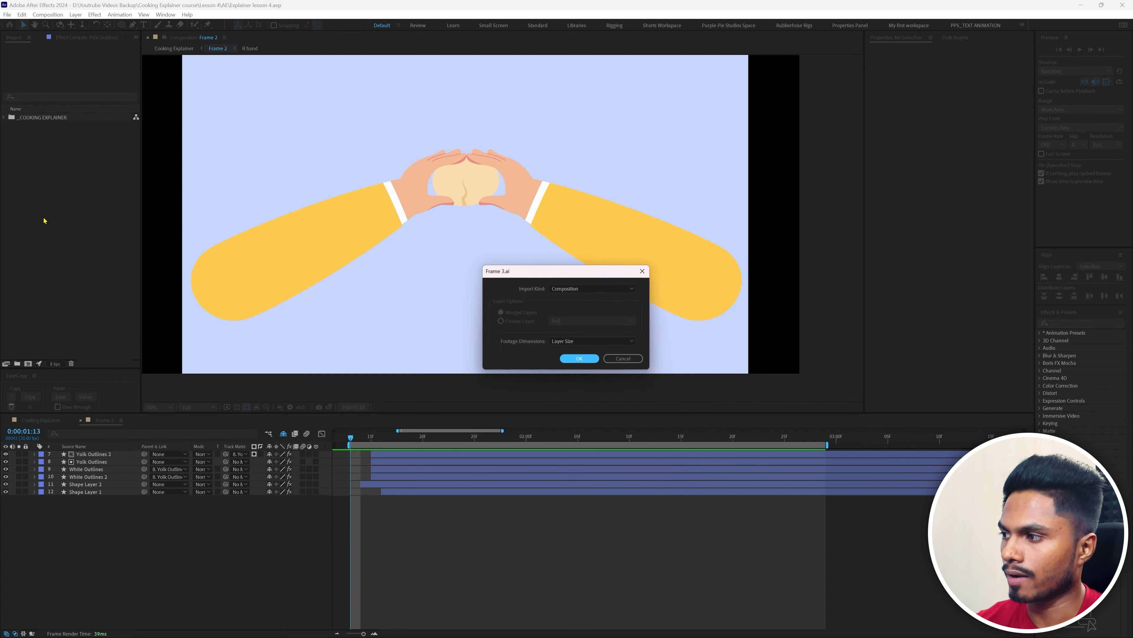
{"action": "left_click", "coordinate": [582, 343]}
{"action": "left_click", "coordinate": [573, 355]}
{"action": "left_click", "coordinate": [580, 359]}
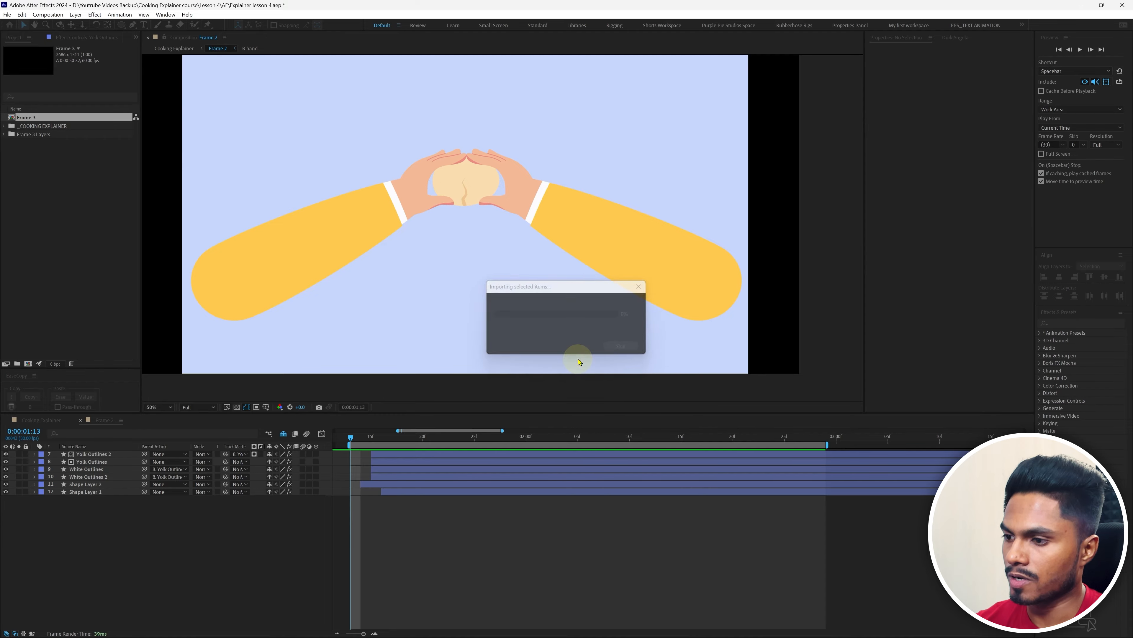
{"action": "key", "text": "space"}
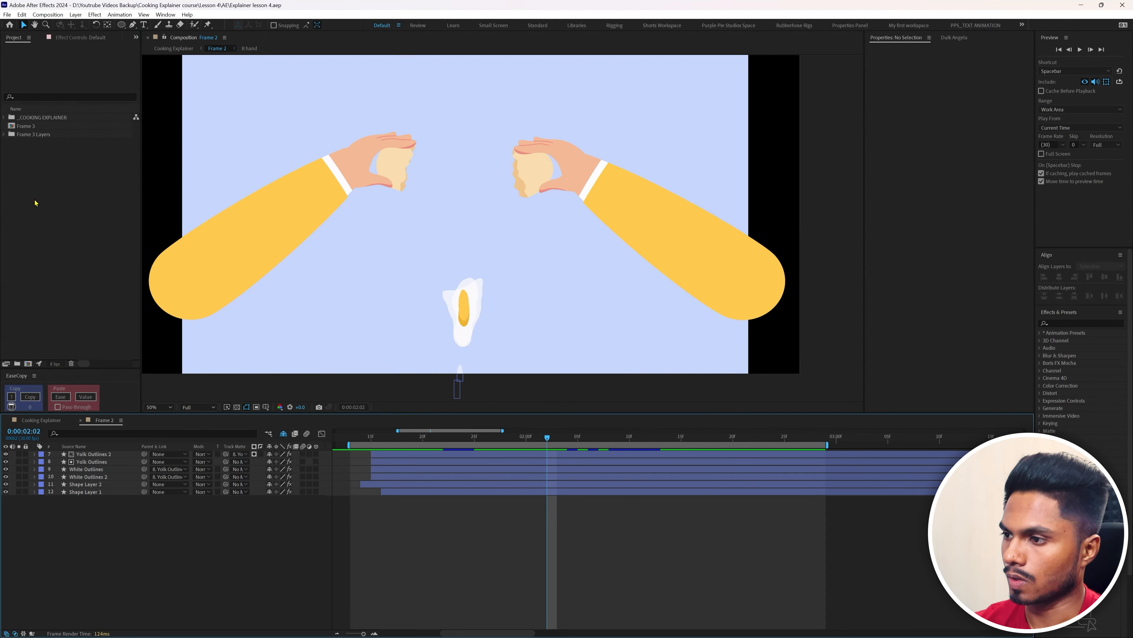
In the Frame 3 composition, pre-compose the layers from Refl through Shadow as Egg and make it a 3D layer.
{"action": "double_click", "coordinate": [26, 127]}
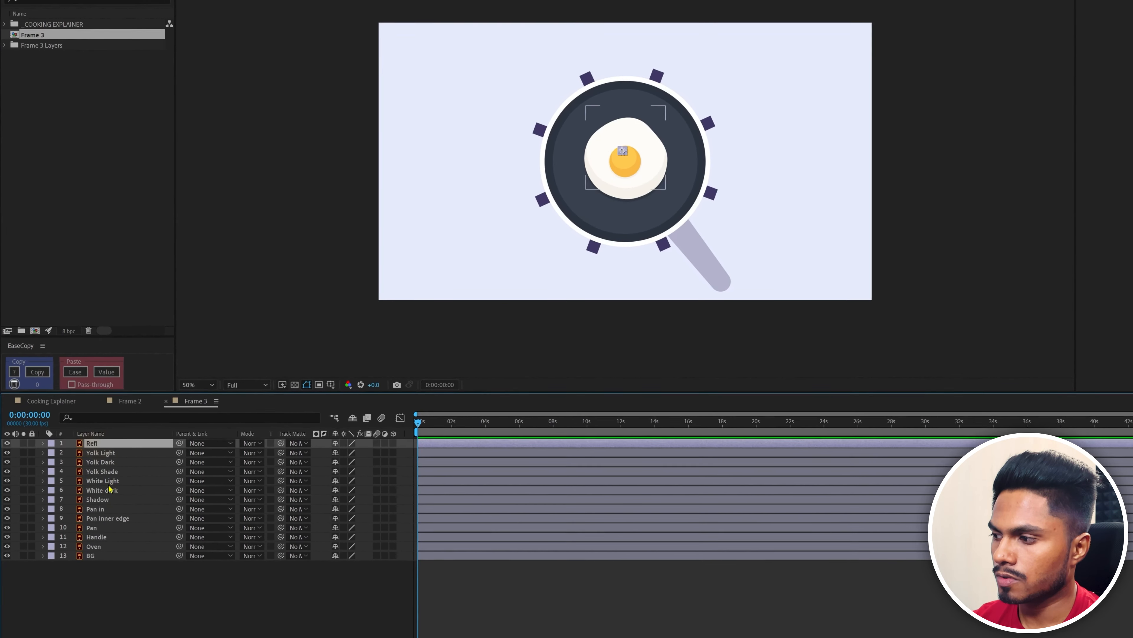
{"action": "left_click", "coordinate": [109, 499], "text": "shift"}
{"action": "right_click", "coordinate": [139, 477]}
{"action": "left_click", "coordinate": [188, 403]}
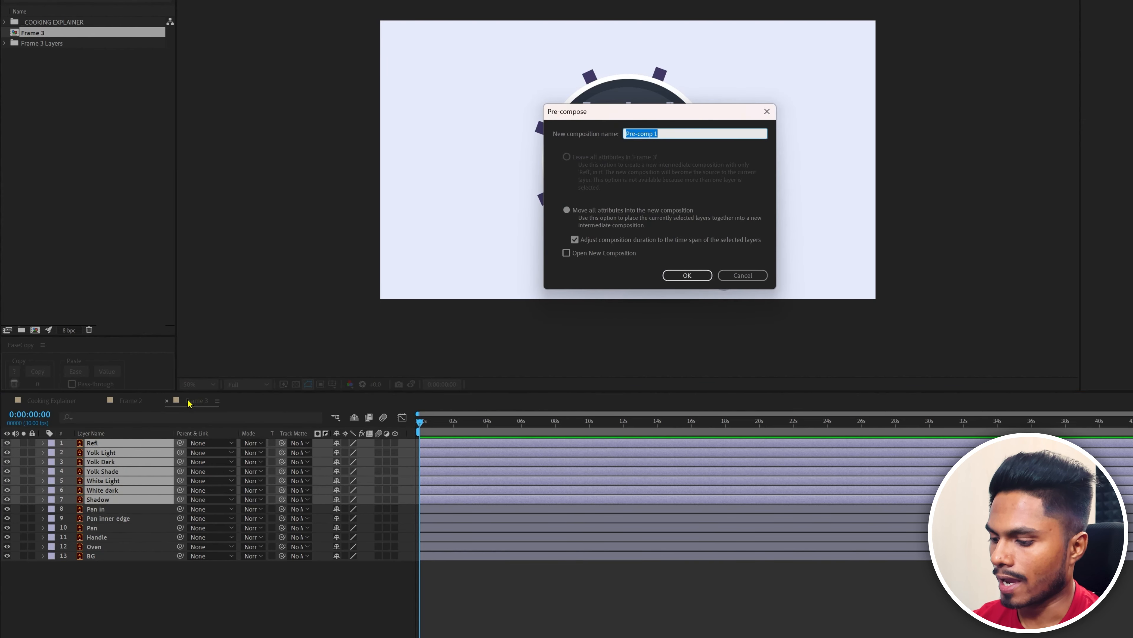
{"action": "type", "text": "Egg"}
{"action": "key", "text": "Return"}
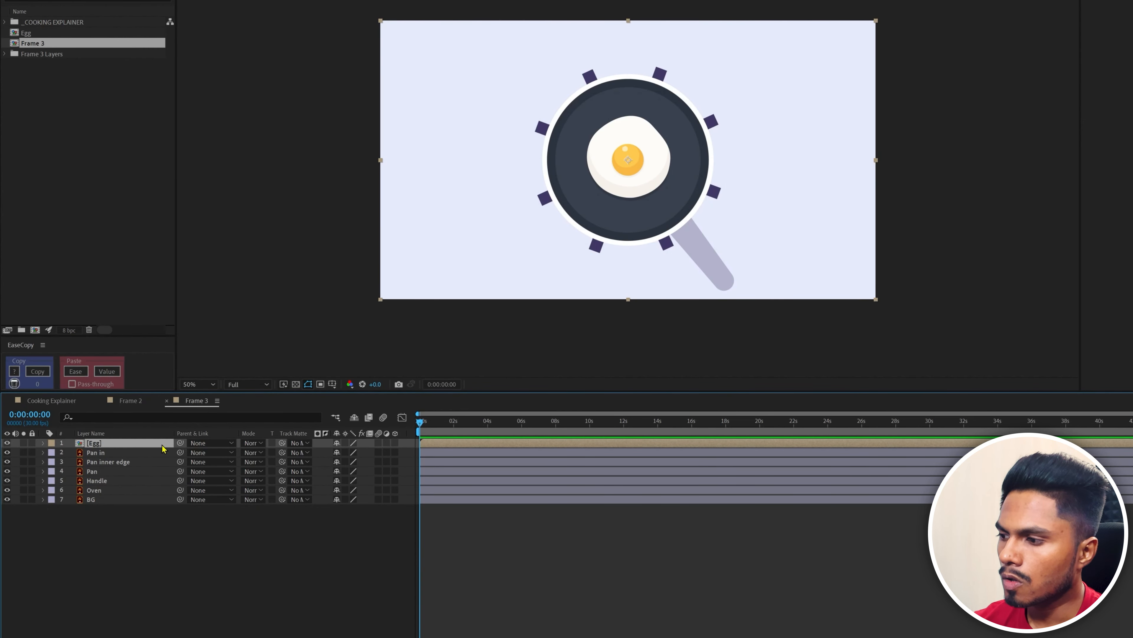
{"action": "left_click", "coordinate": [395, 443]}
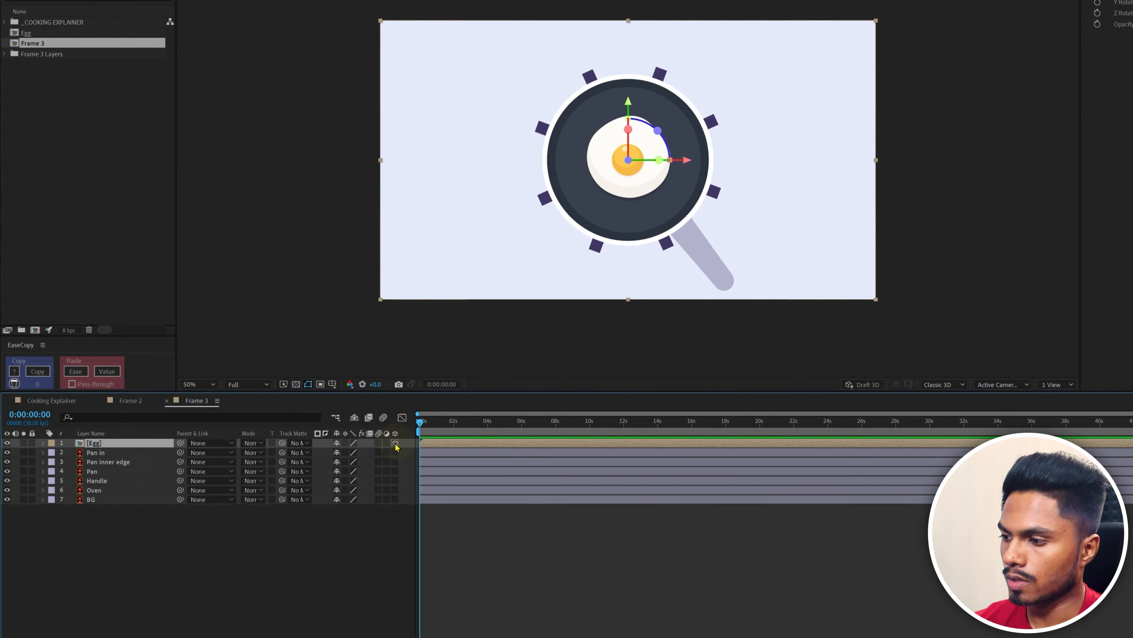
{"action": "left_click", "coordinate": [447, 554]}
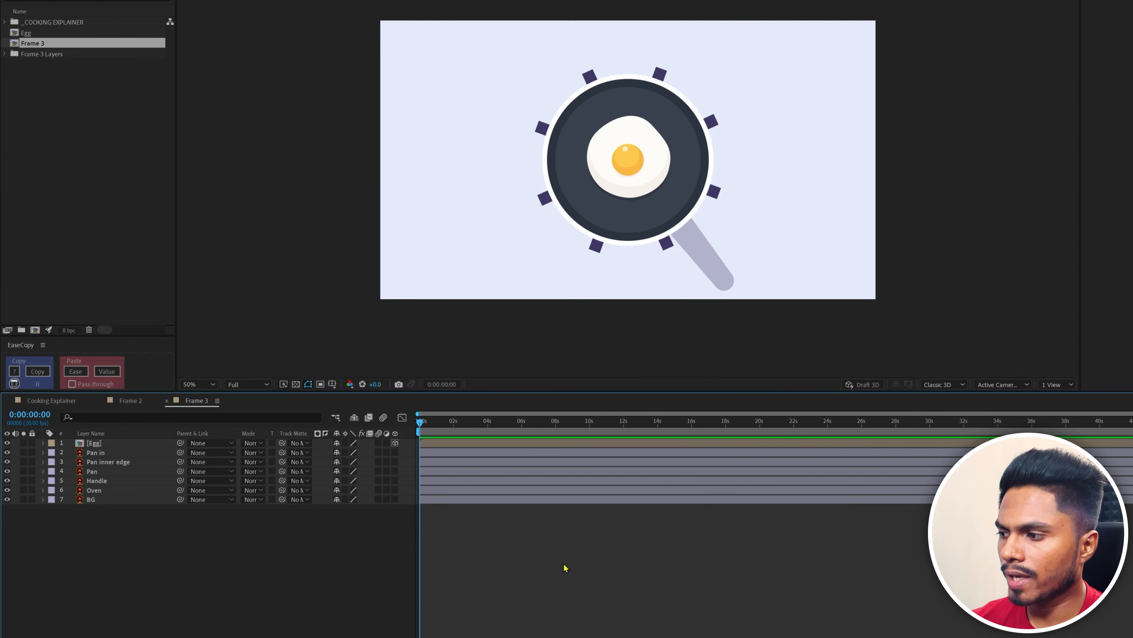
Scrub through the falling egg in Frame 2 as a reference, and return to Frame 3.
{"action": "left_click", "coordinate": [128, 399]}
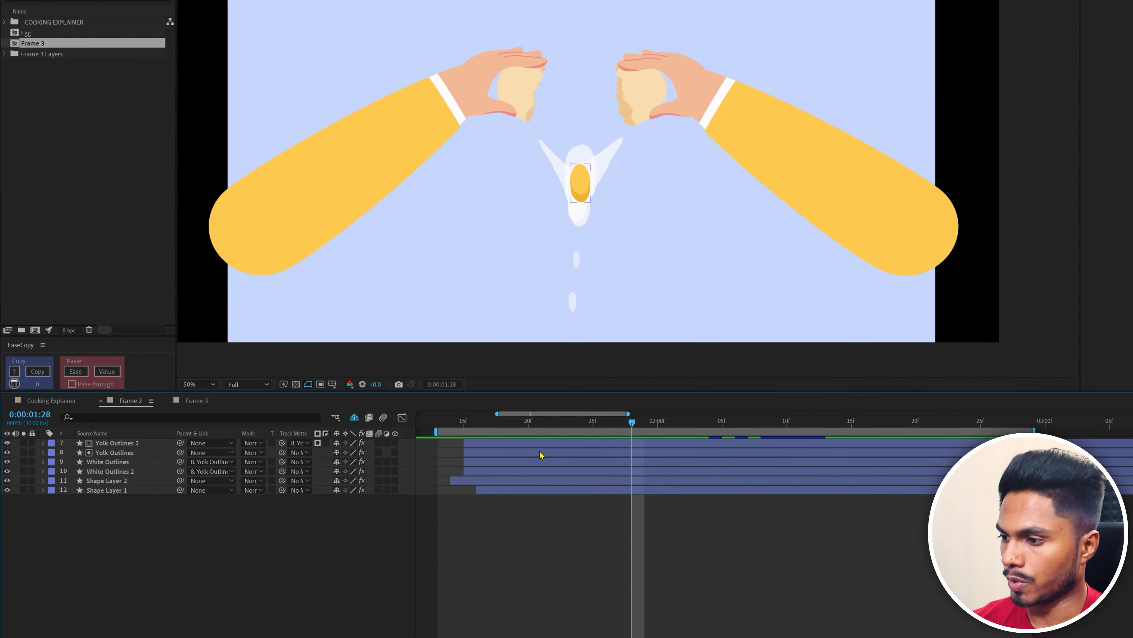
{"action": "left_click_drag", "start_coordinate": [537, 428], "coordinate": [641, 446]}
{"action": "left_click", "coordinate": [196, 400]}
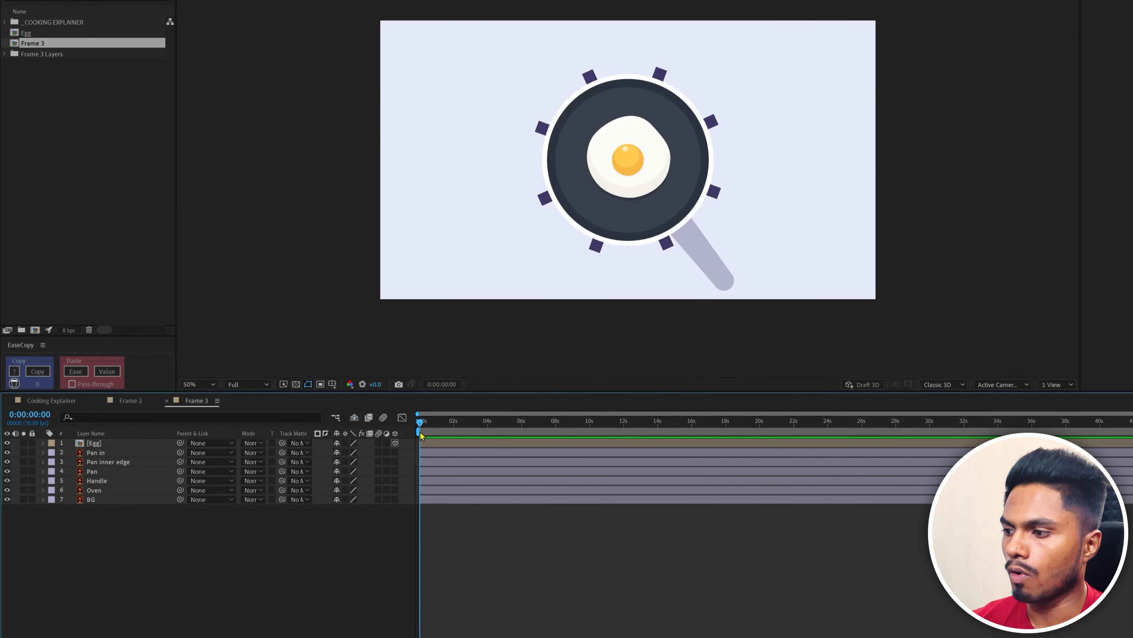
Add starting Position and X Rotation keyframes to the Egg layer at 0:00:00:00.
{"action": "left_click", "coordinate": [126, 445]}
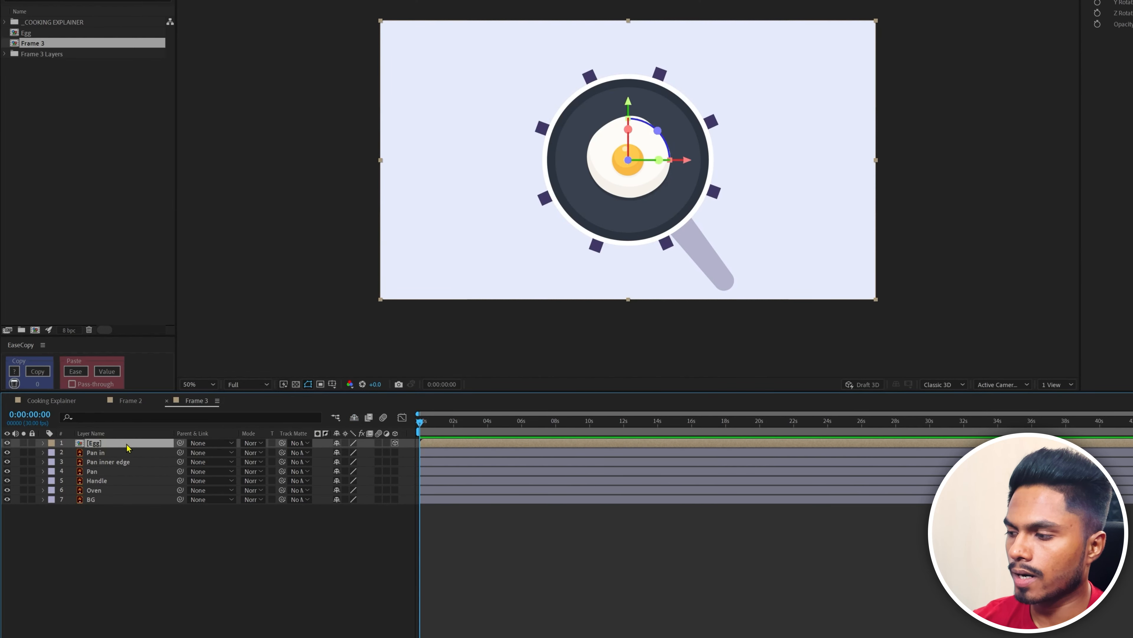
{"action": "key", "text": "p"}
{"action": "left_click", "coordinate": [71, 453]}
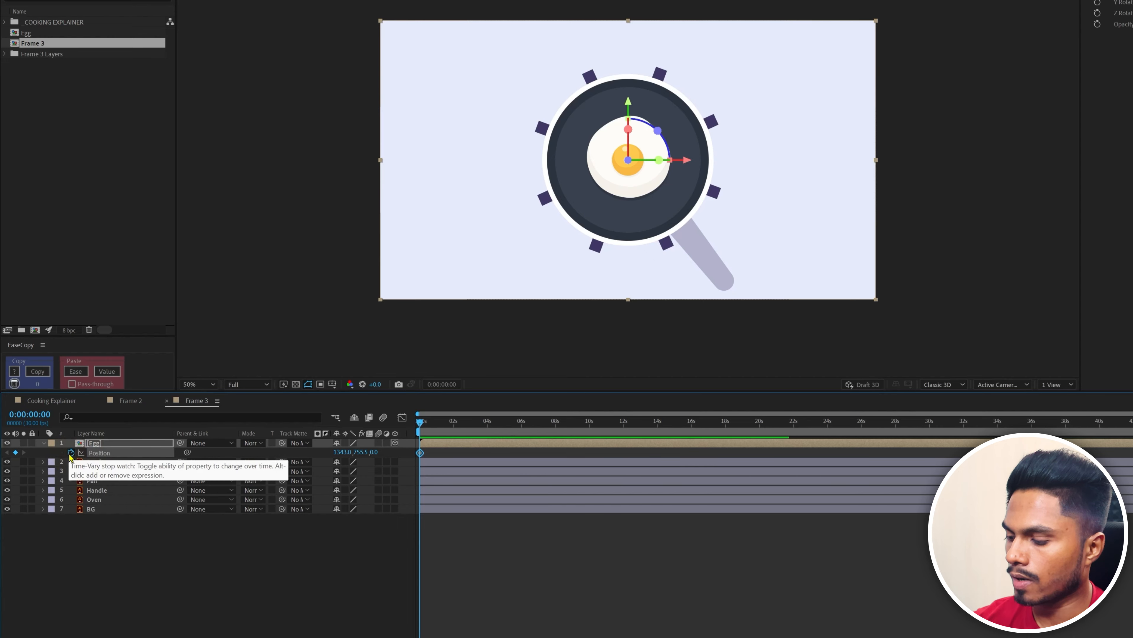
{"action": "key", "text": "r"}
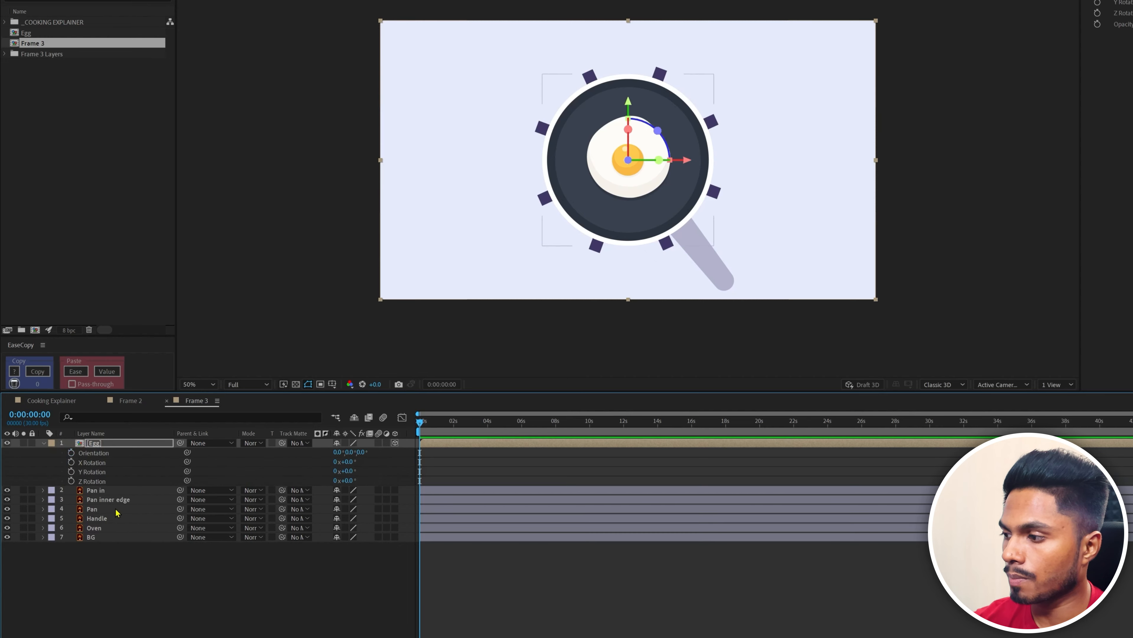
{"action": "left_click", "coordinate": [71, 463]}
Add Position and X Rotation keyframes holding the Egg layer's current values at frame 6.
{"action": "left_click", "coordinate": [42, 415]}
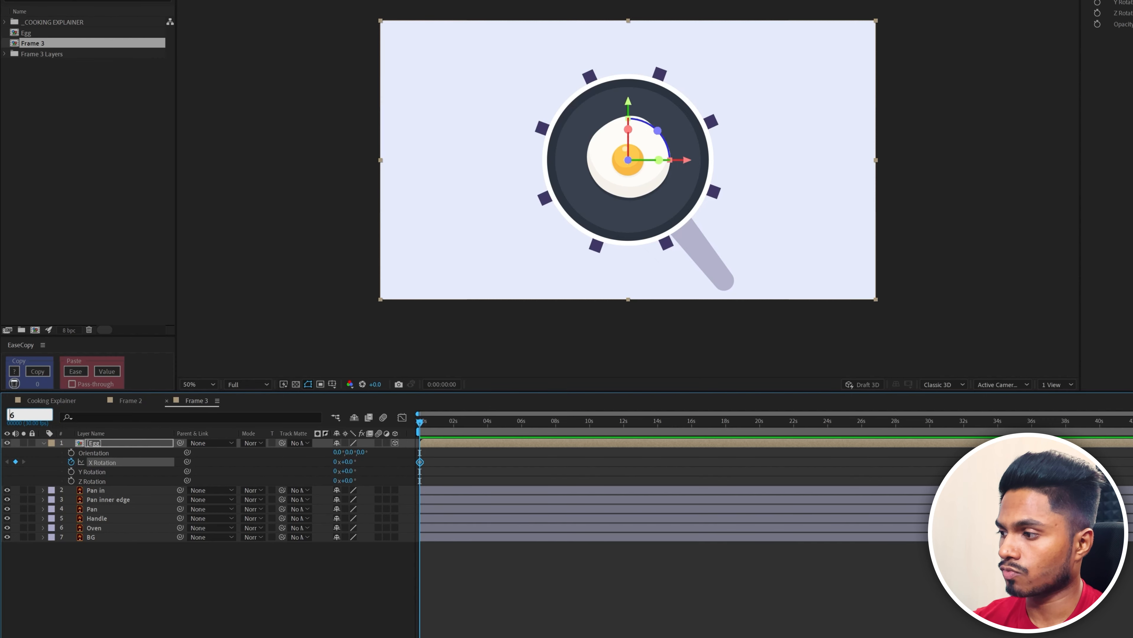
{"action": "type", "text": "+6"}
{"action": "key", "text": "Return"}
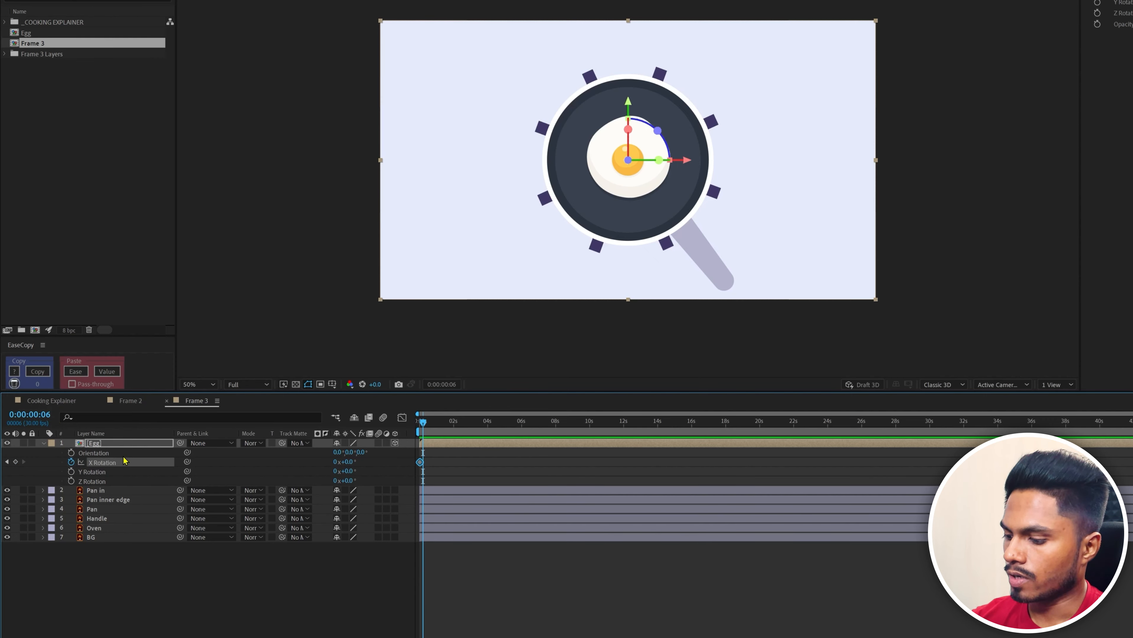
{"action": "key", "text": "u"}
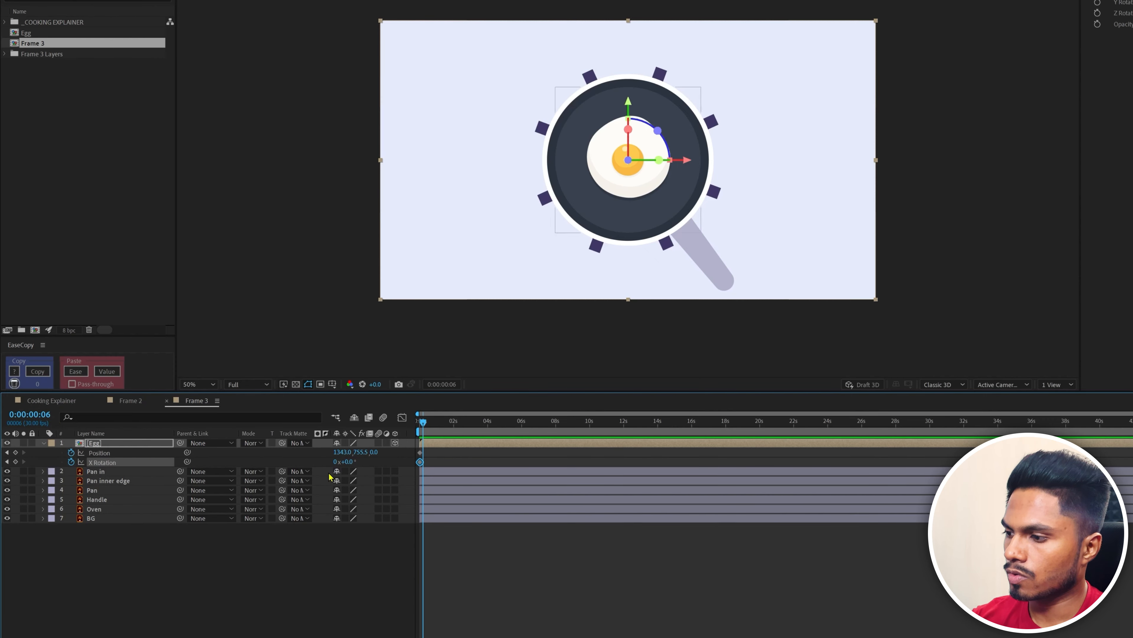
{"action": "left_click", "coordinate": [15, 462]}
{"action": "left_click", "coordinate": [15, 452]}
{"action": "scroll", "coordinate": [469, 527], "scroll_direction": "up", "scroll_amount": 6}
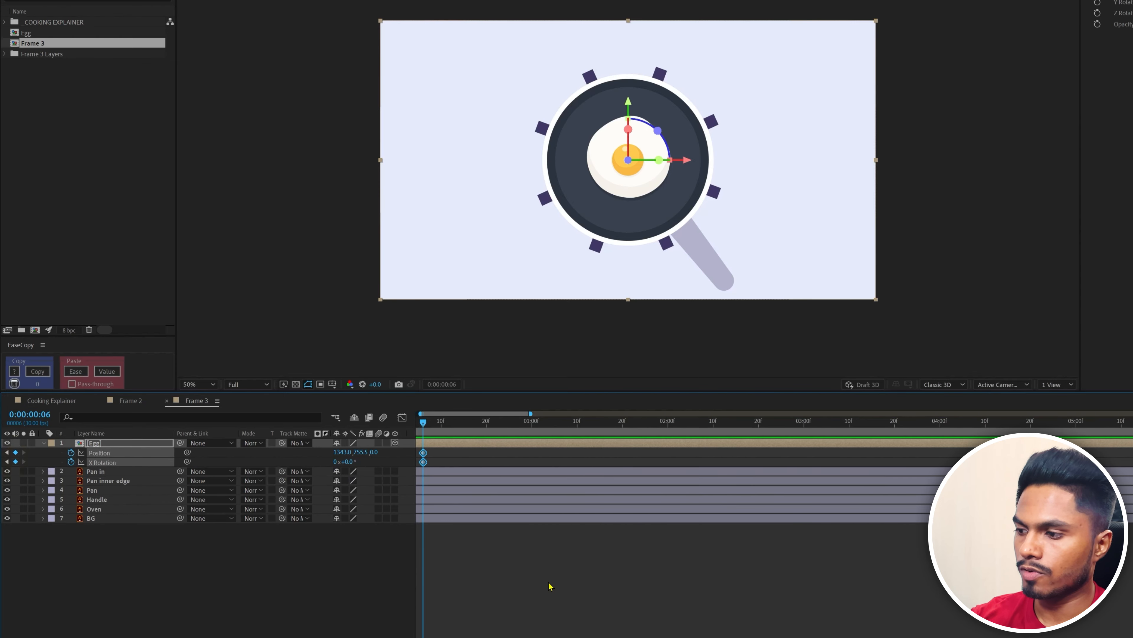
At the first frame, set the Egg layer's Z position to -1184 and its X Rotation to -18°.
{"action": "key", "text": "Home"}
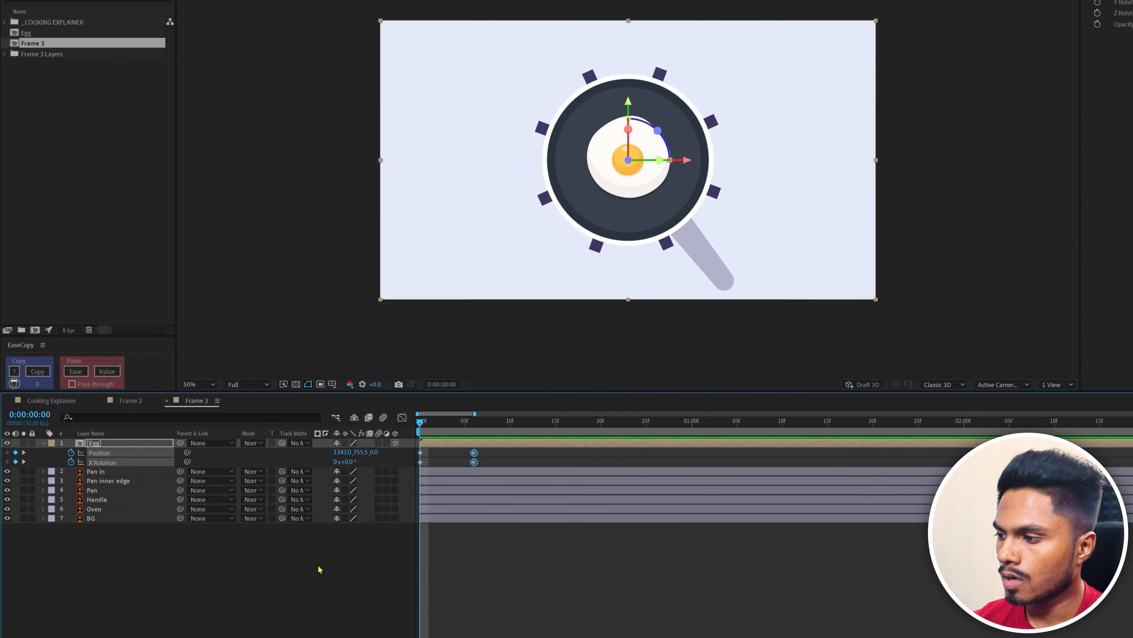
{"action": "left_click", "coordinate": [250, 560]}
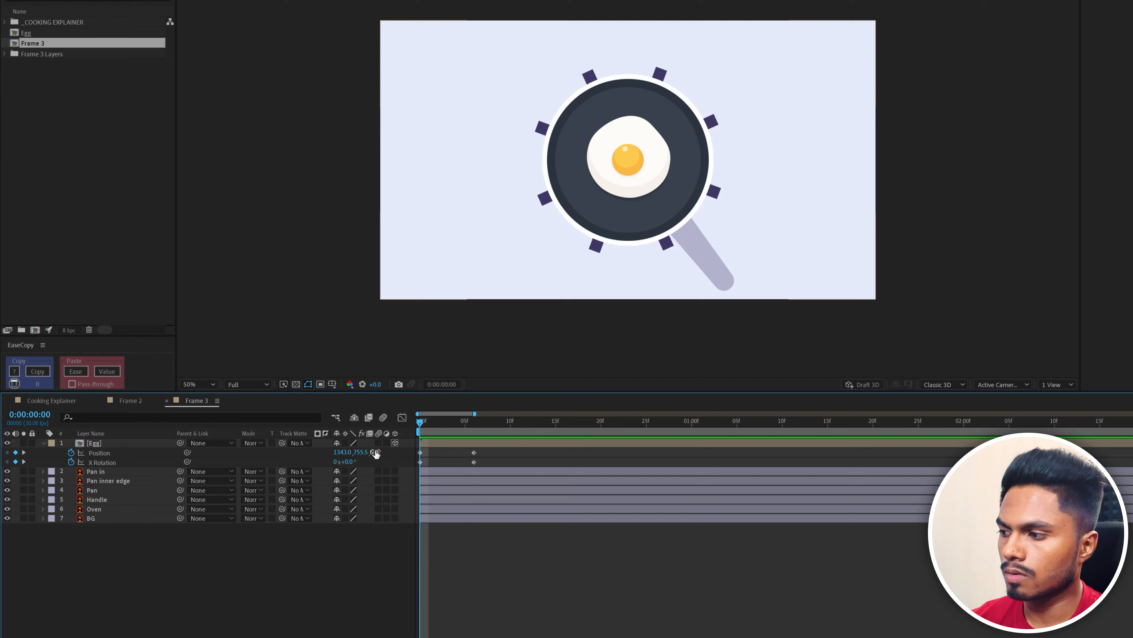
{"action": "left_click_drag", "start_coordinate": [375, 452], "coordinate": [2, 504]}
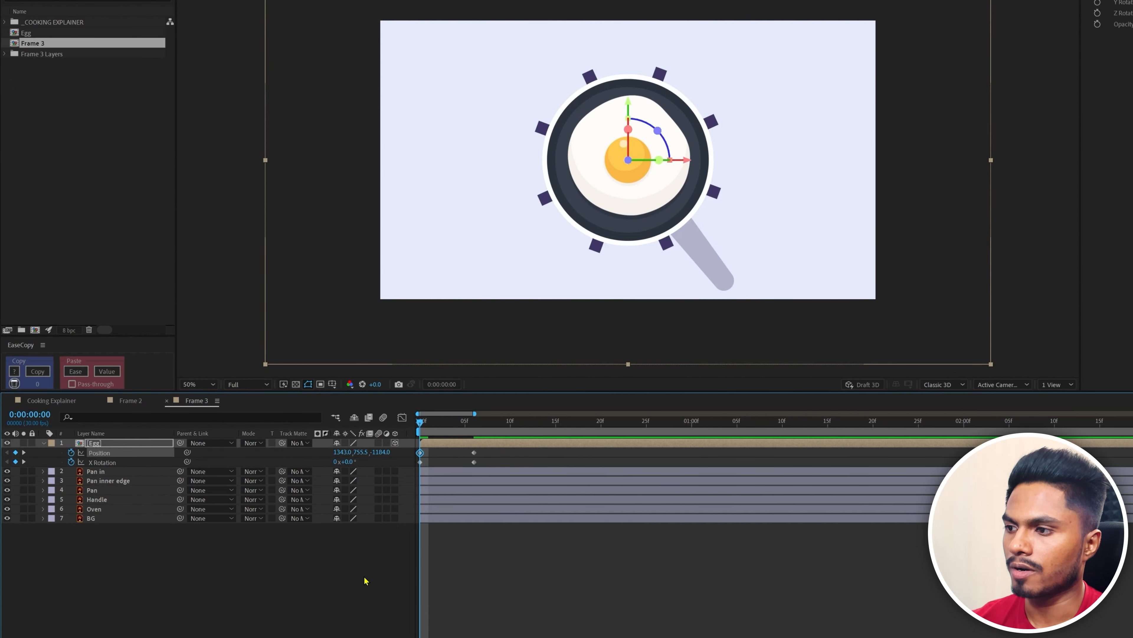
{"action": "left_click", "coordinate": [348, 462]}
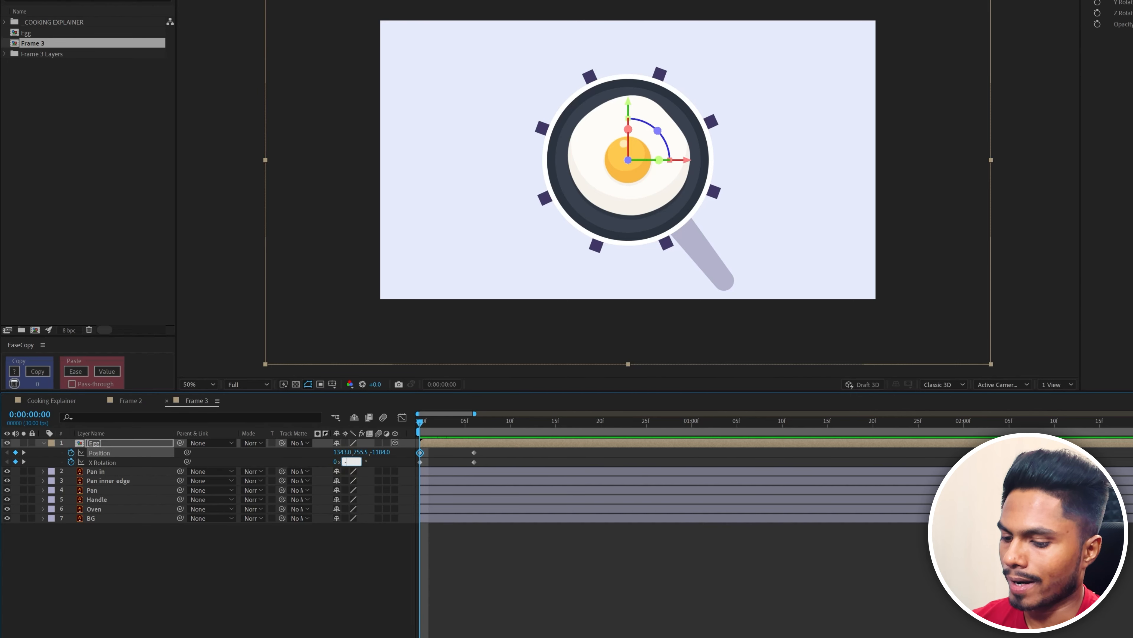
{"action": "type", "text": "-18"}
{"action": "key", "text": "Return"}
Apply Easy Ease to the egg's Position and X Rotation keyframes and shorten the incoming influence so their speed peaks nearer the end.
{"action": "left_click_drag", "start_coordinate": [483, 451], "coordinate": [397, 466]}
{"action": "key", "text": "F9"}
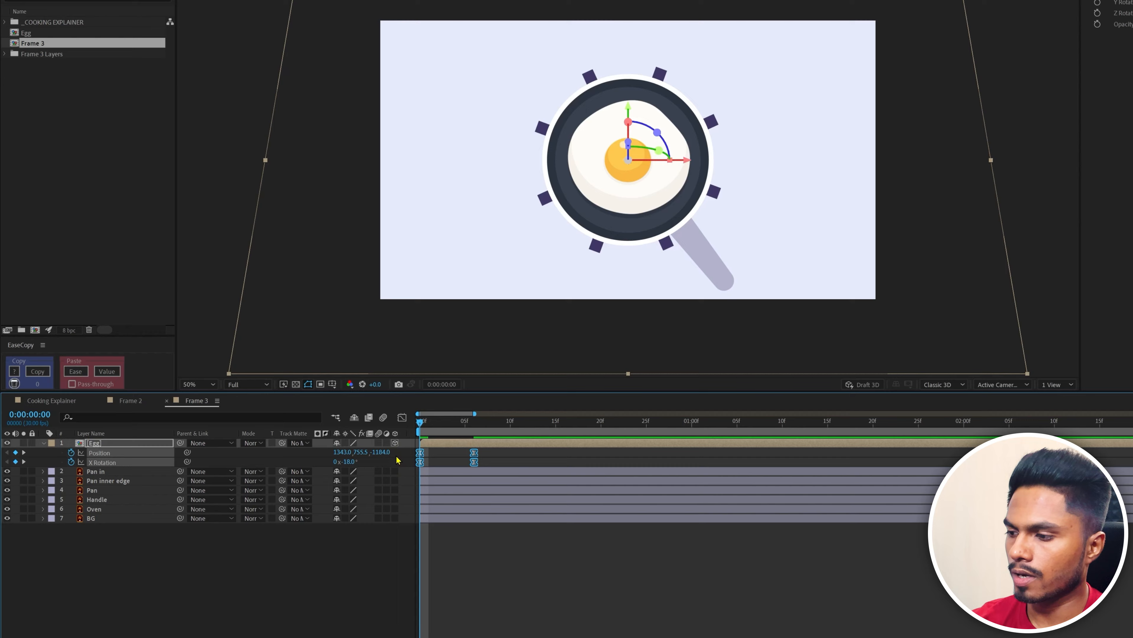
{"action": "left_click", "coordinate": [402, 419]}
{"action": "left_click_drag", "start_coordinate": [527, 589], "coordinate": [465, 637]}
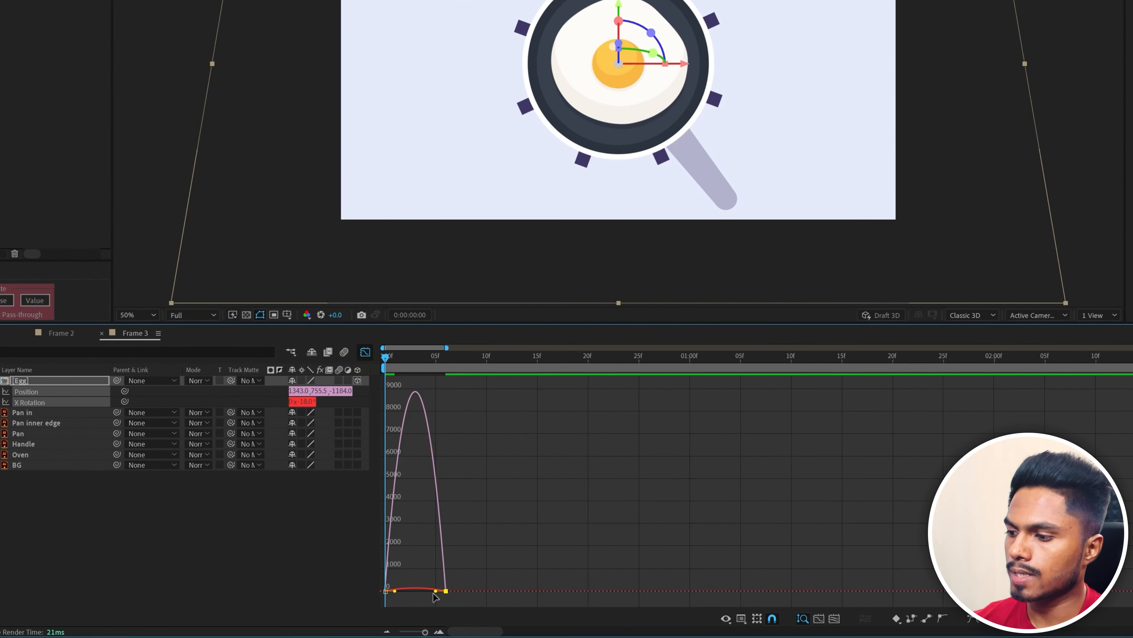
{"action": "left_click_drag", "start_coordinate": [435, 593], "coordinate": [438, 594]}
{"action": "key", "text": "equal"}
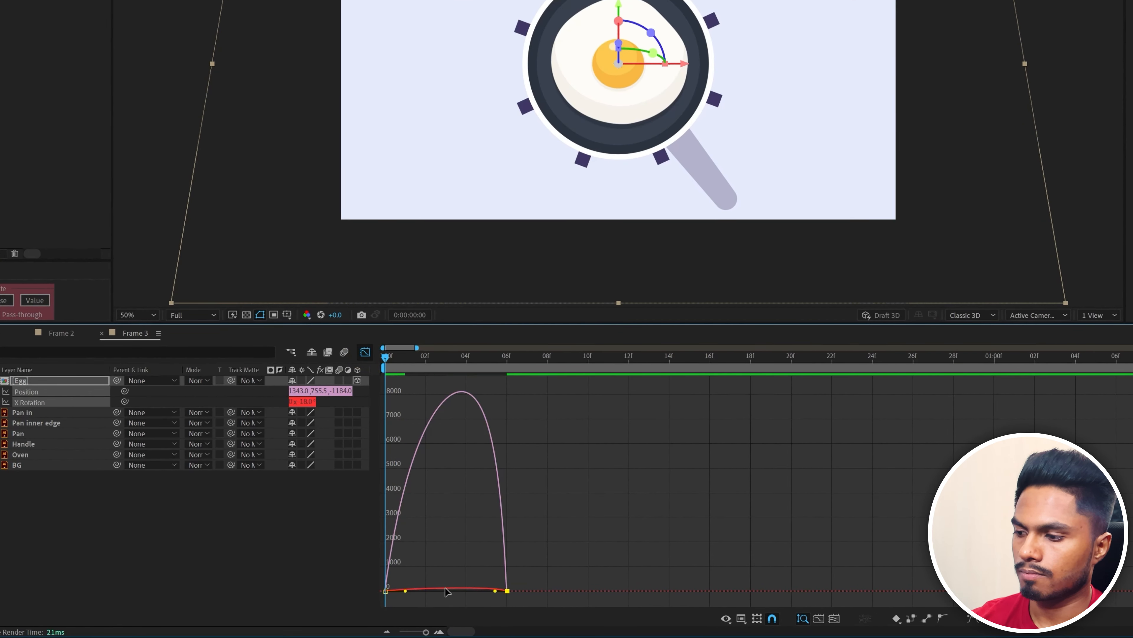
{"action": "left_click", "coordinate": [365, 352]}
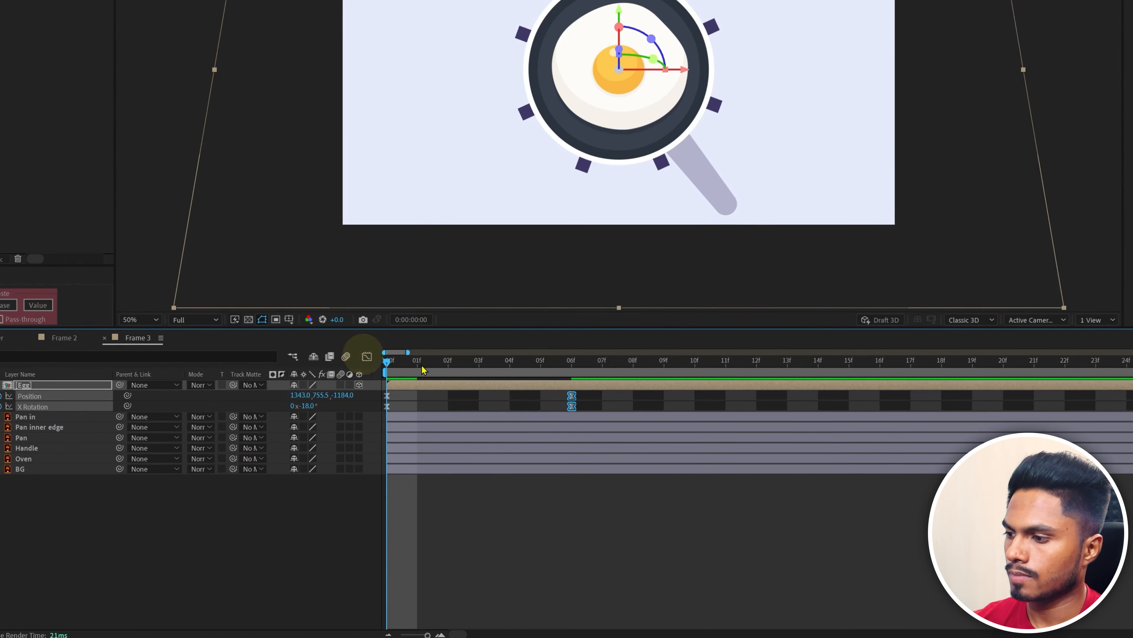
Preview the egg's drop into the pan in Frame 3.
{"action": "left_click", "coordinate": [469, 516]}
{"action": "key", "text": "space"}
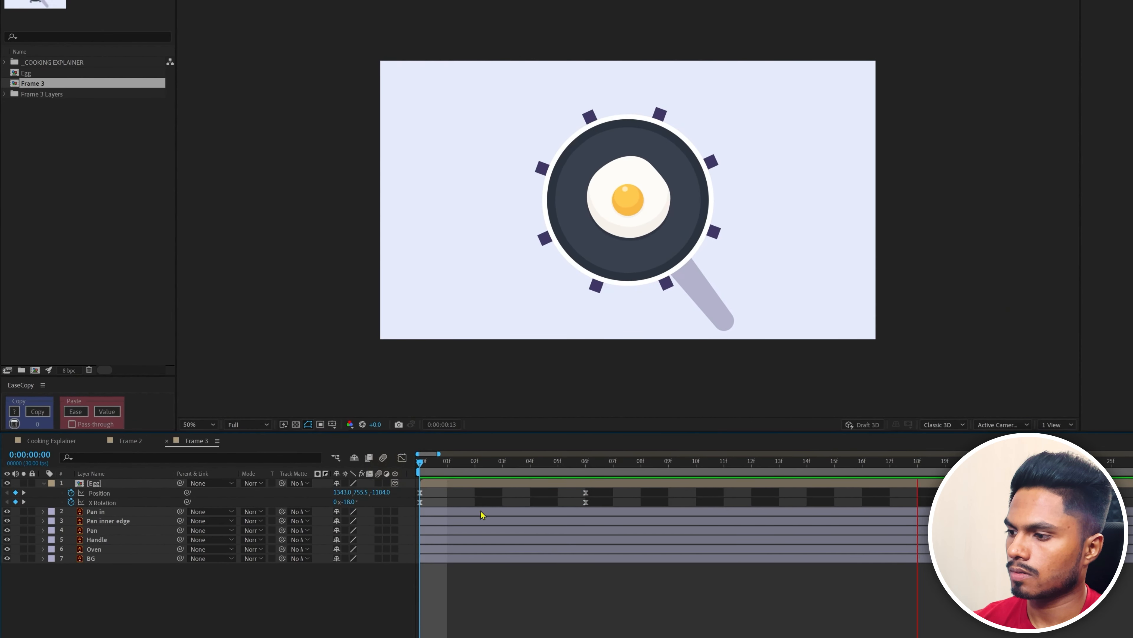
{"action": "key", "text": "space"}
Inside the Egg composition, pre-compose Refl, Yolk Light, Yolk Dark and Yolk Shade as Yolk.
{"action": "double_click", "coordinate": [101, 483]}
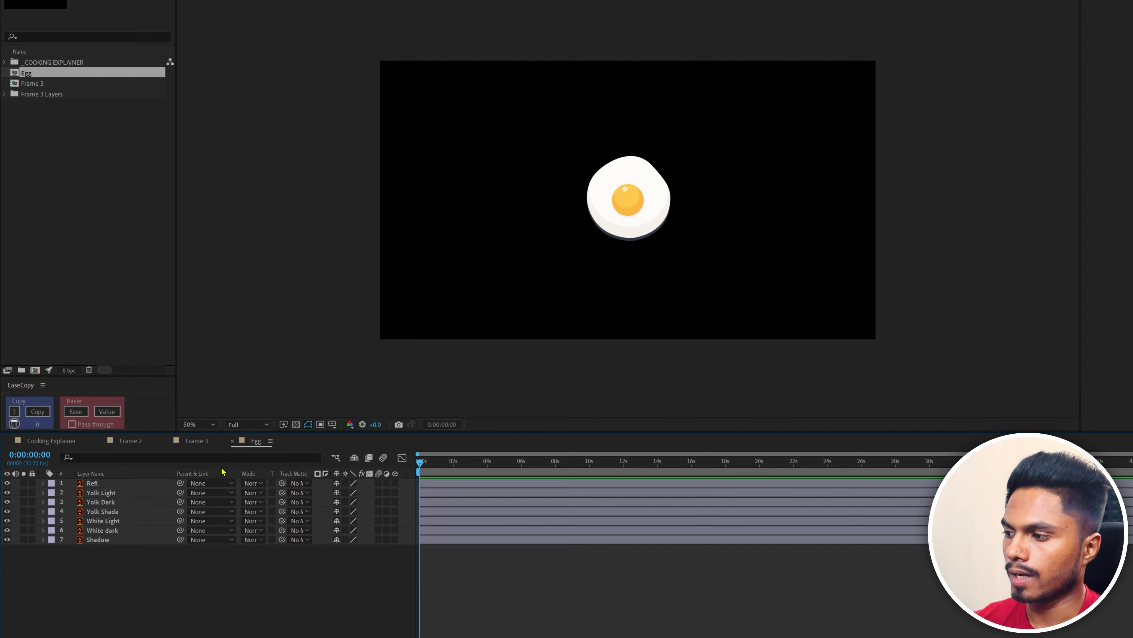
{"action": "left_click_drag", "start_coordinate": [784, 118], "coordinate": [464, 273]}
{"action": "left_click_drag", "start_coordinate": [777, 141], "coordinate": [638, 230]}
{"action": "right_click", "coordinate": [111, 486]}
{"action": "left_click", "coordinate": [167, 411]}
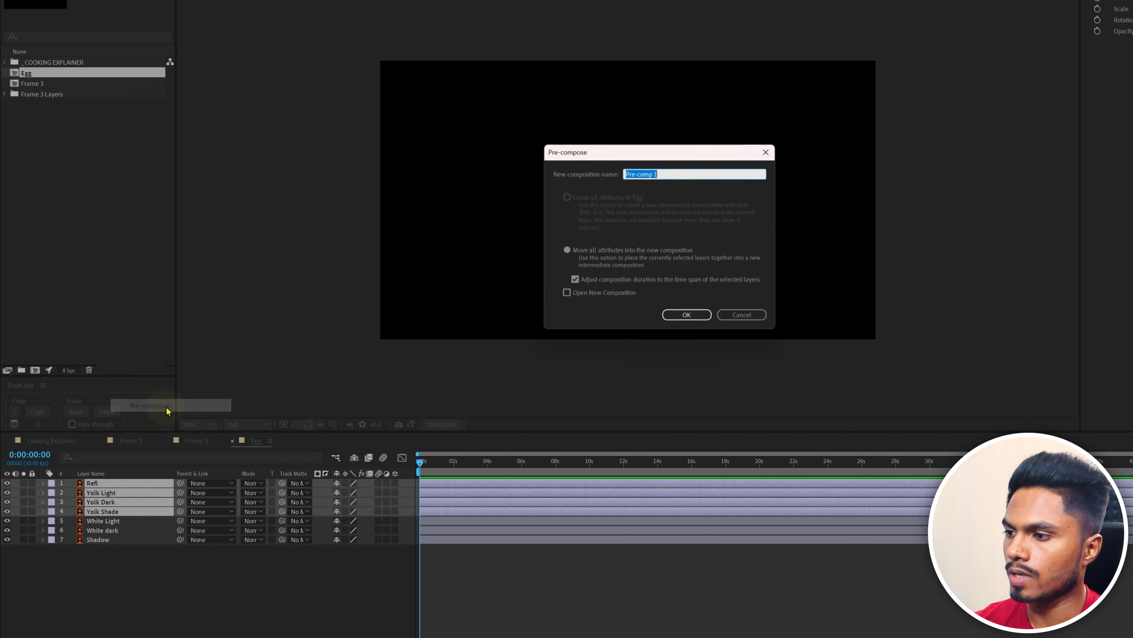
{"action": "type", "text": "Yolk"}
{"action": "key", "text": "Return"}
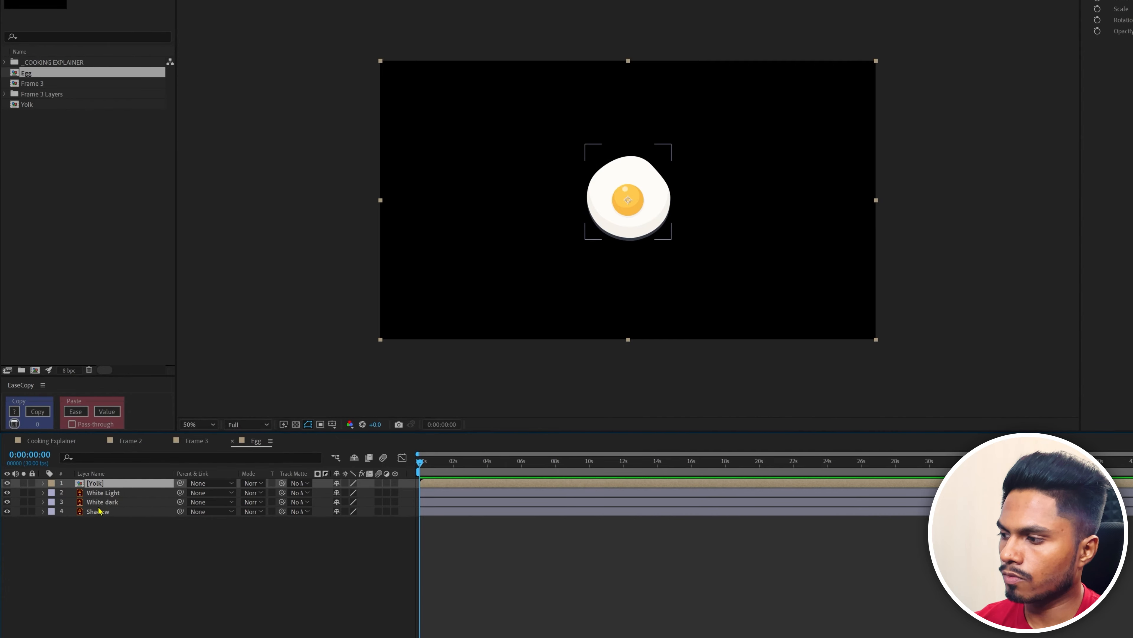
Convert the White dark layer to a shape layer and delete the original vector layer.
{"action": "right_click", "coordinate": [95, 502]}
{"action": "mouse_move", "coordinate": [128, 395]}
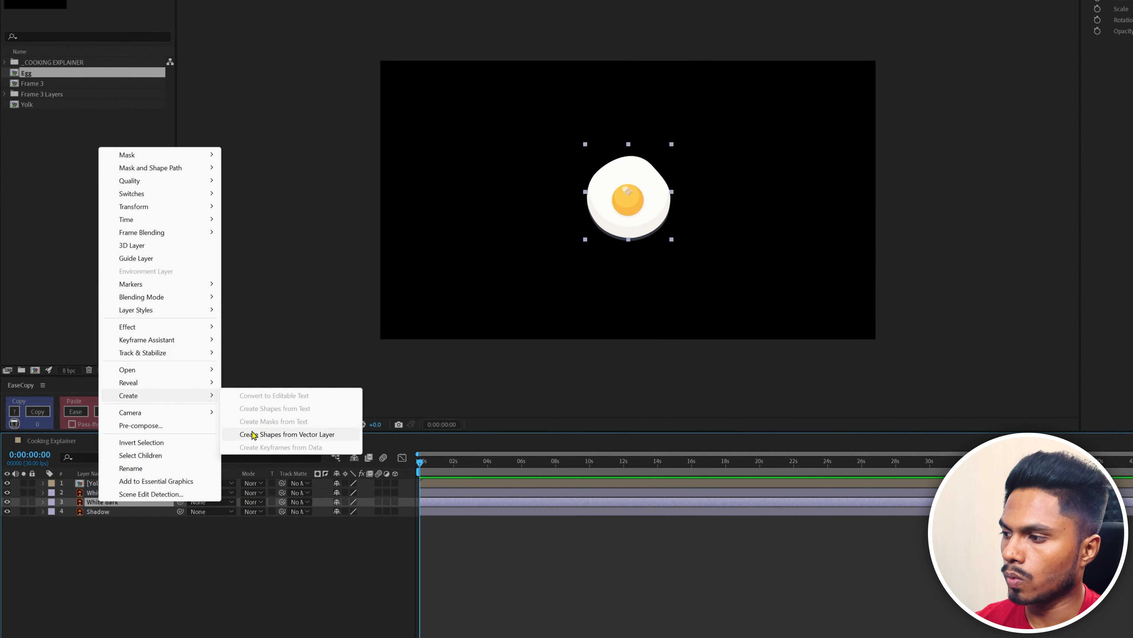
{"action": "left_click", "coordinate": [253, 435]}
{"action": "left_click", "coordinate": [106, 511]}
{"action": "left_click", "coordinate": [97, 513]}
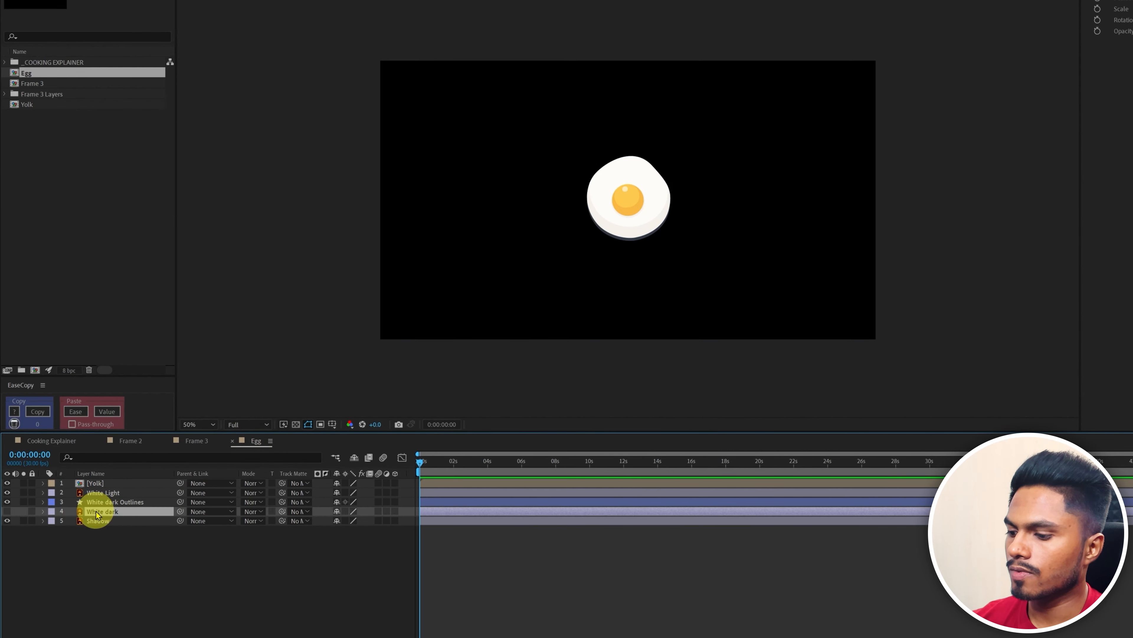
{"action": "key", "text": "Delete"}
{"action": "left_click", "coordinate": [102, 502]}
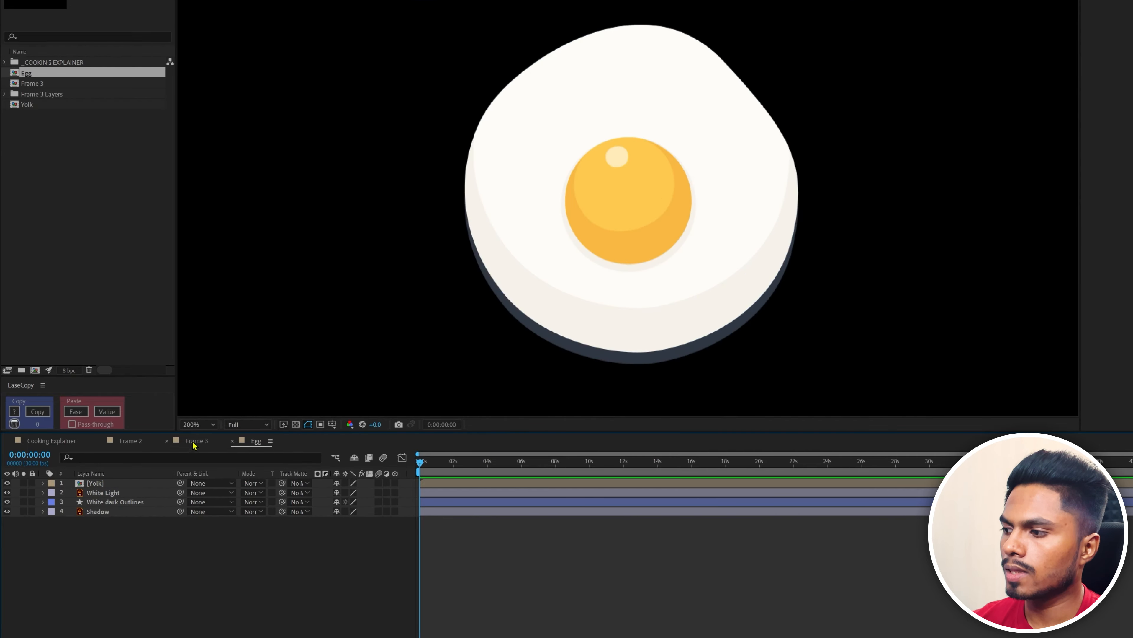
{"action": "left_click", "coordinate": [194, 444]}
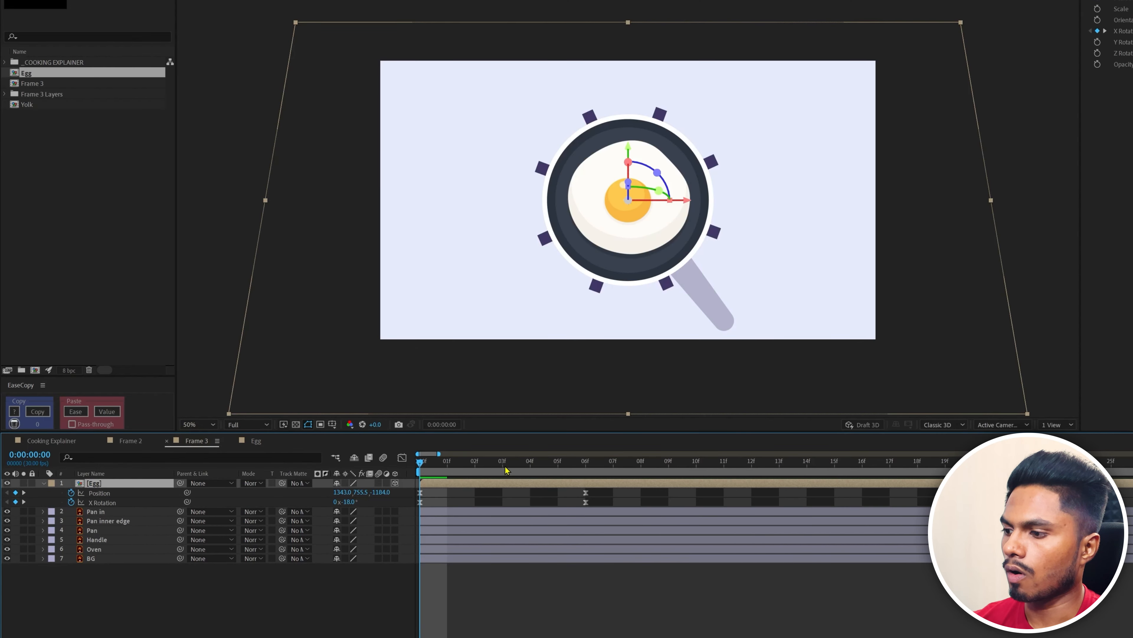
{"action": "left_click", "coordinate": [255, 440]}
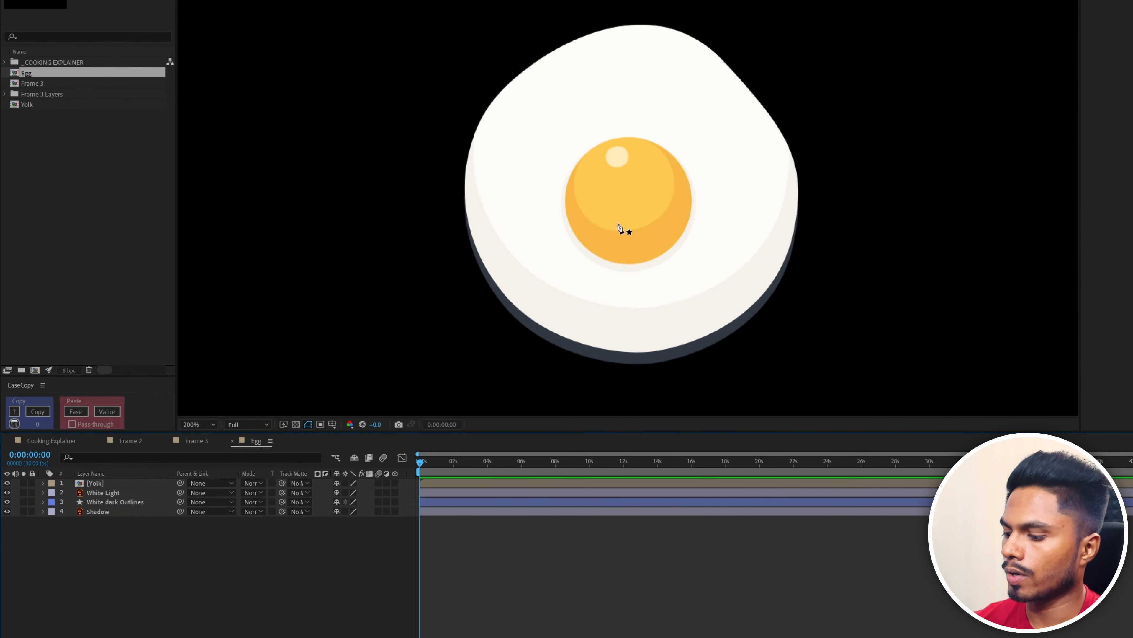
{"action": "left_click", "coordinate": [112, 482]}
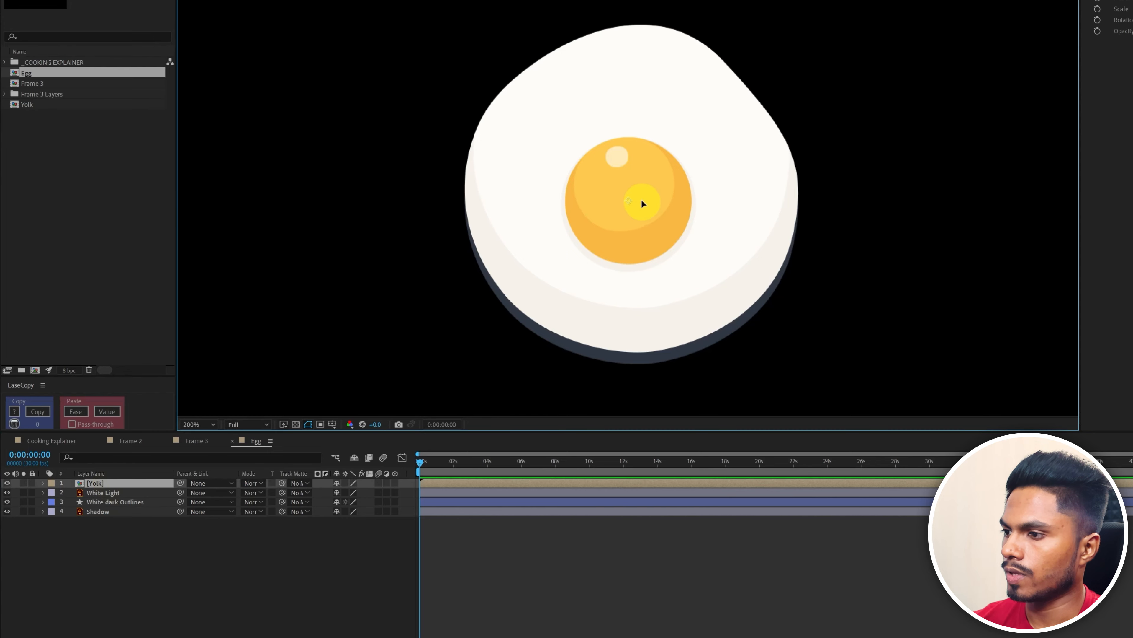
{"action": "left_click_drag", "start_coordinate": [641, 199], "coordinate": [670, 225]}
{"action": "key", "text": "ctrl+z"}
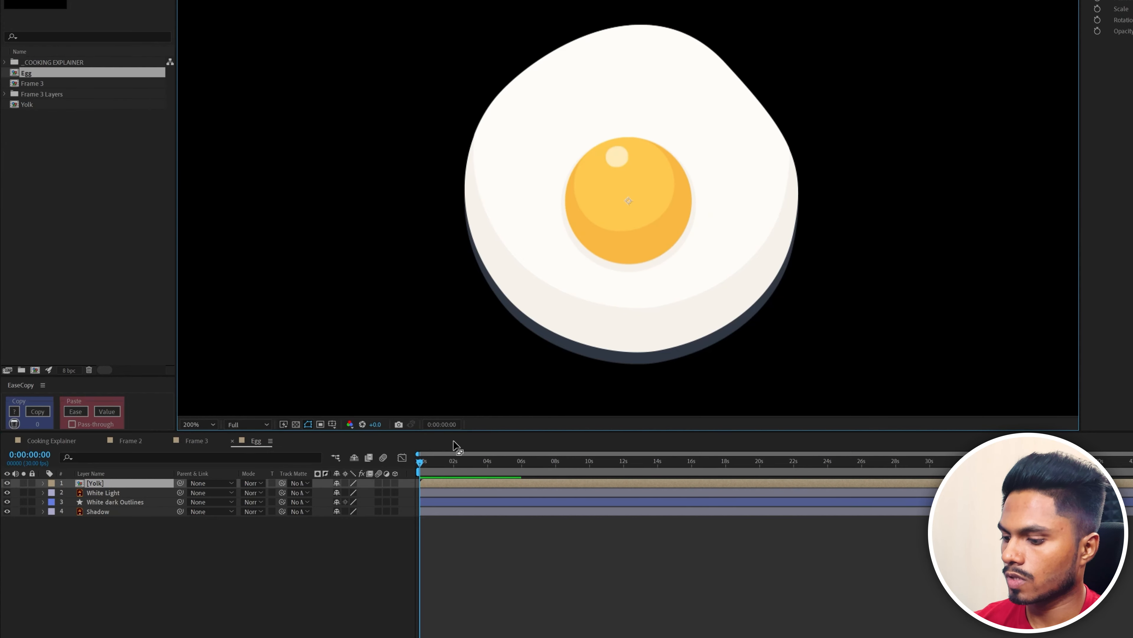
Keyframe the Yolk's current Position at the first frame and at frame 6, matching the egg's landing in Frame 3.
{"action": "key", "text": "p"}
{"action": "left_click", "coordinate": [71, 493]}
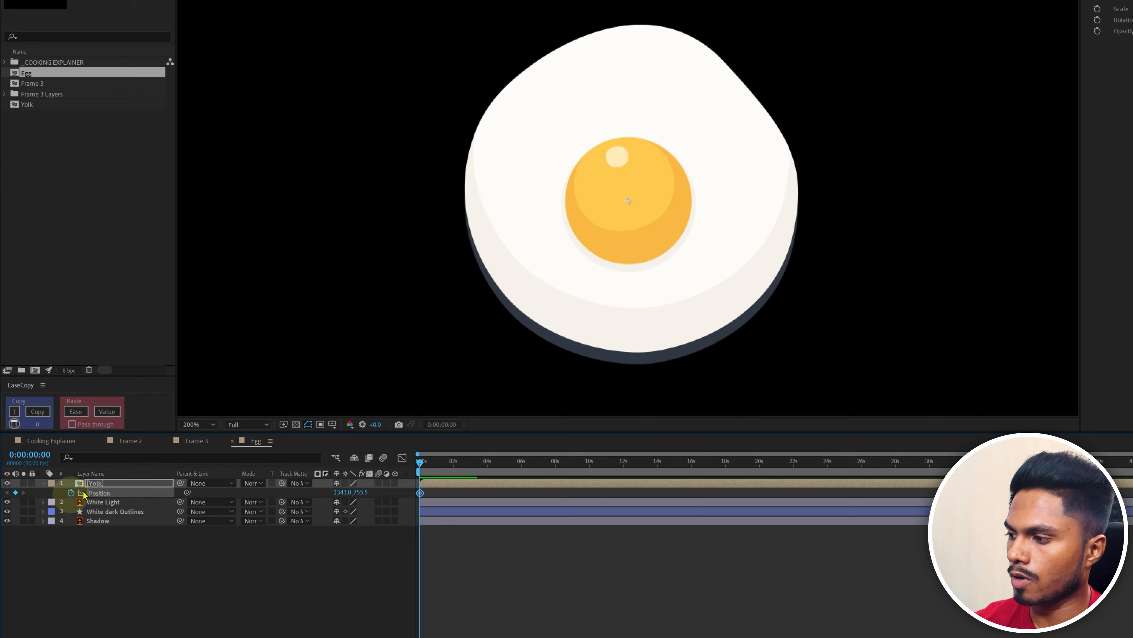
{"action": "left_click", "coordinate": [202, 442]}
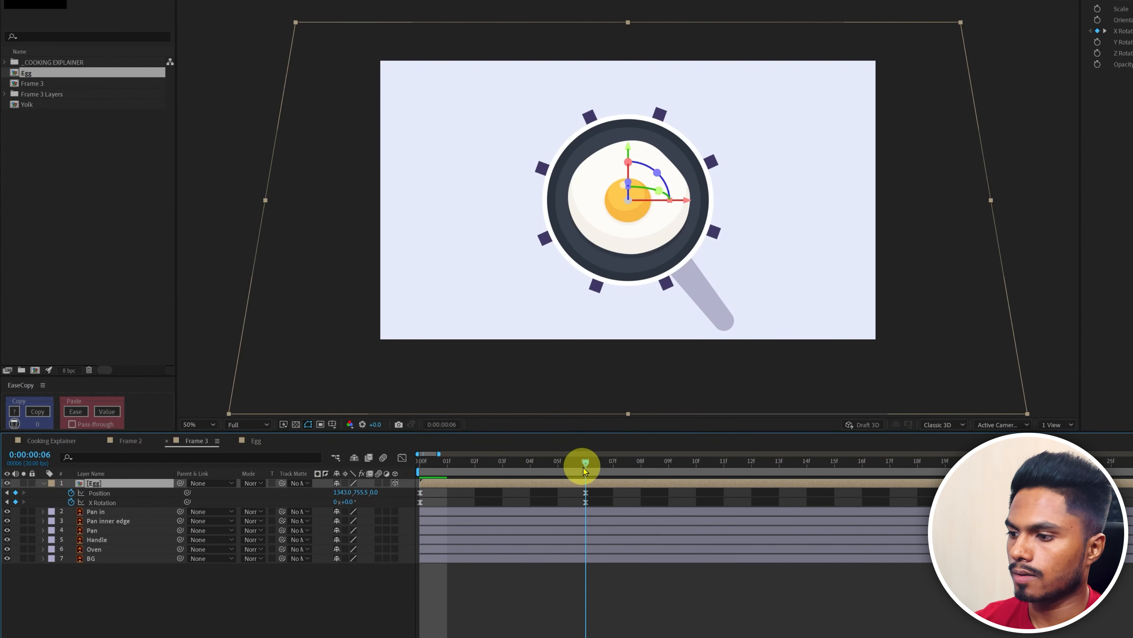
{"action": "left_click", "coordinate": [585, 467]}
{"action": "left_click", "coordinate": [261, 442]}
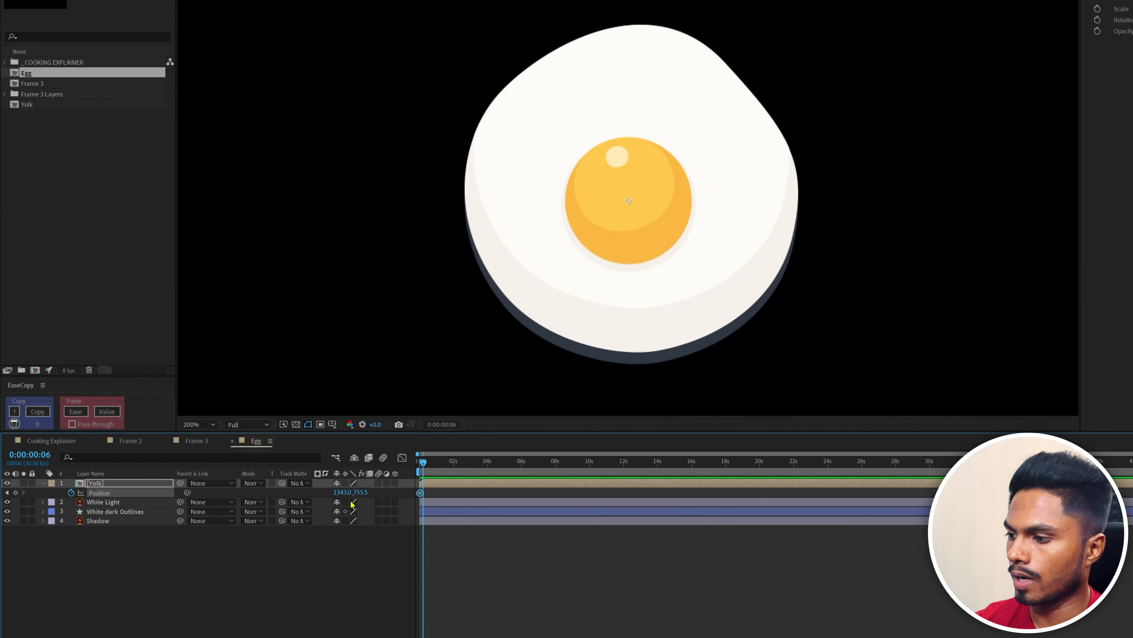
{"action": "left_click", "coordinate": [14, 492]}
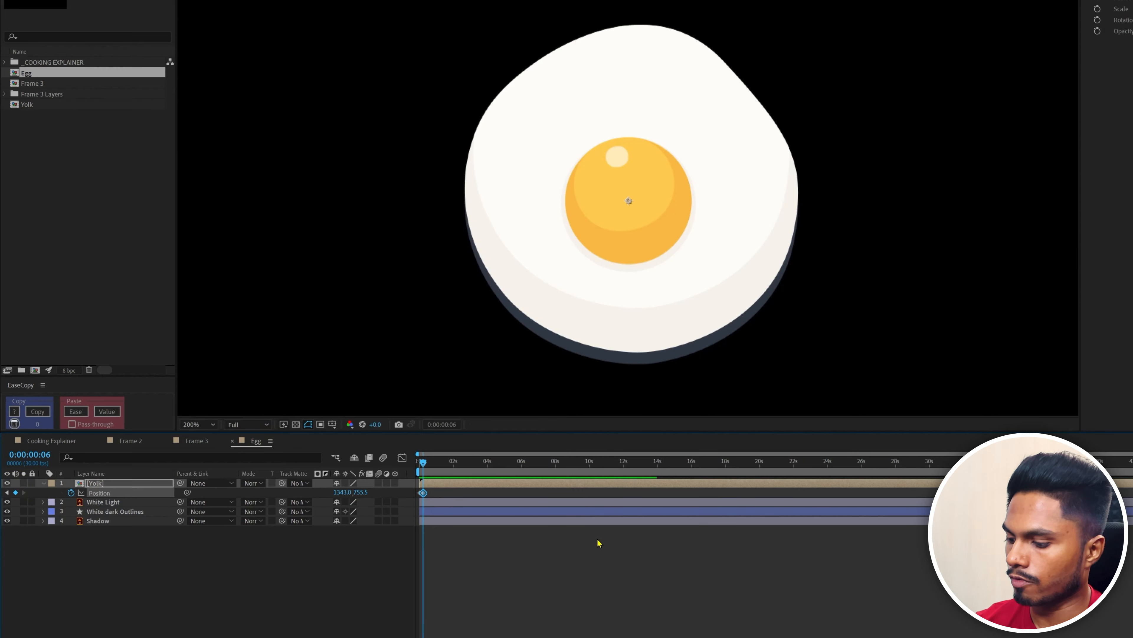
At the first frame, move the Yolk up and left to 1289.5, 645.5 and Easy Ease its Position keyframes.
{"action": "key", "text": "u"}
{"action": "key", "text": "u"}
{"action": "key", "text": "semicolon"}
{"action": "left_click_drag", "start_coordinate": [529, 464], "coordinate": [372, 473]}
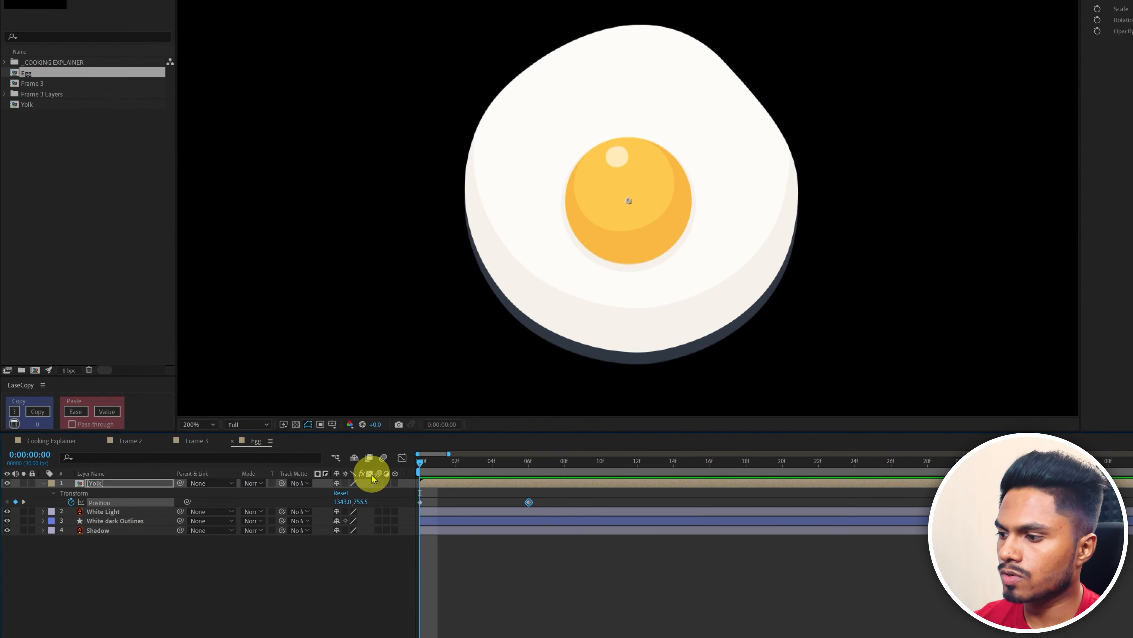
{"action": "left_click_drag", "start_coordinate": [648, 213], "coordinate": [609, 133]}
{"action": "left_click_drag", "start_coordinate": [542, 494], "coordinate": [384, 536]}
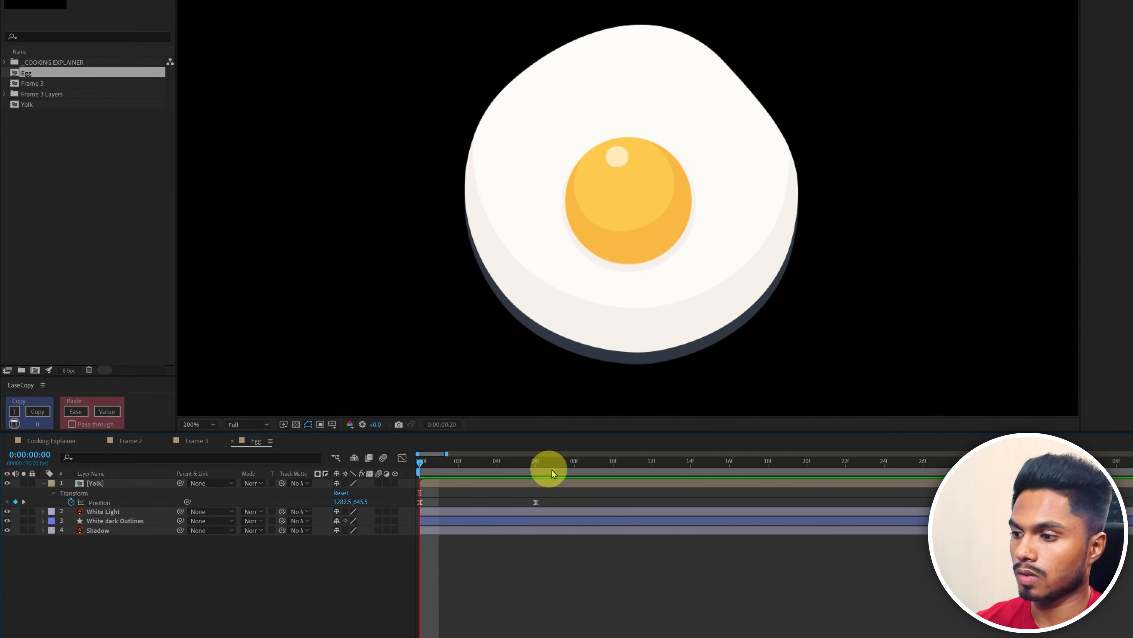
Move the Yolk's second Position keyframe to frame 9 and lengthen its incoming ease so the speed peaks early.
{"action": "left_click_drag", "start_coordinate": [551, 469], "coordinate": [615, 470]}
{"action": "left_click_drag", "start_coordinate": [535, 501], "coordinate": [594, 501]}
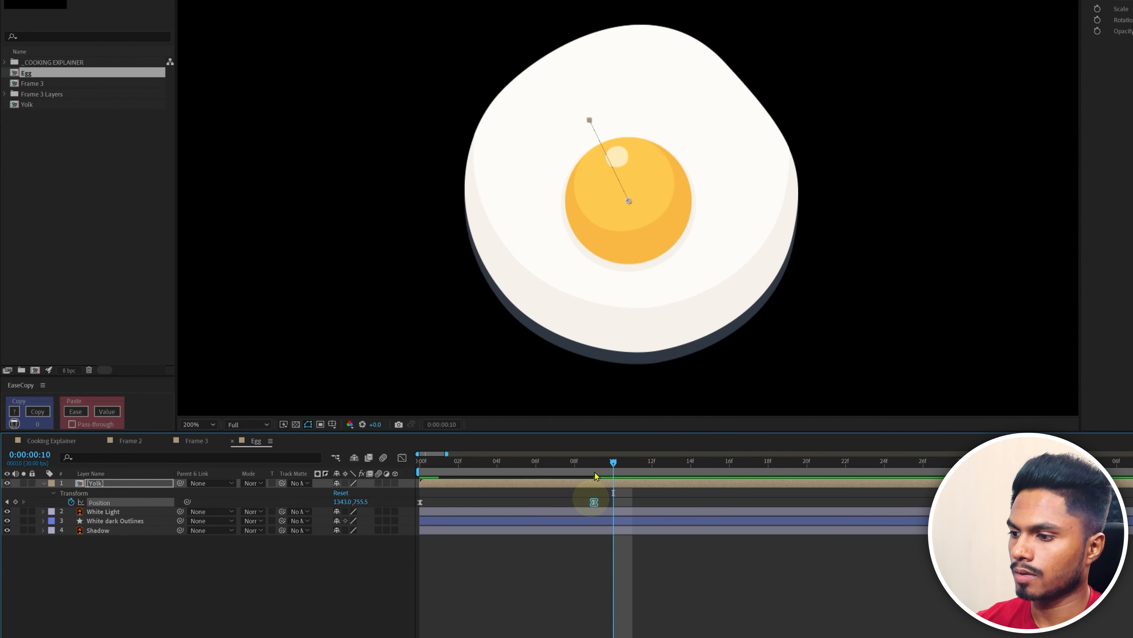
{"action": "left_click", "coordinate": [594, 460]}
{"action": "left_click", "coordinate": [402, 444]}
{"action": "left_click_drag", "start_coordinate": [557, 597], "coordinate": [533, 598]}
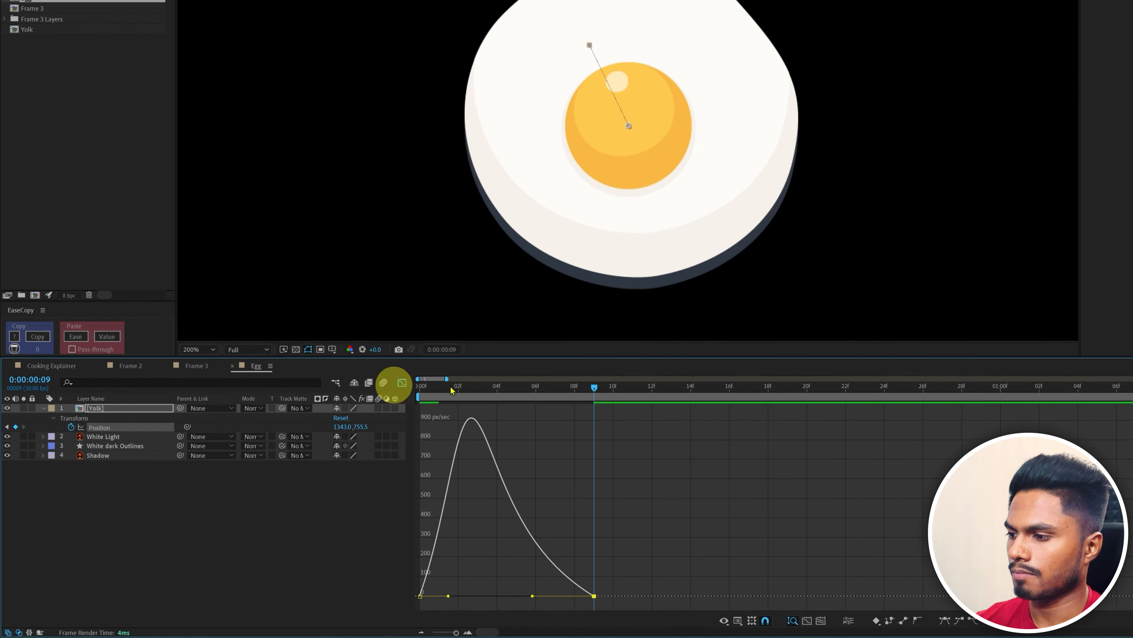
{"action": "left_click", "coordinate": [401, 382]}
Preview the yolk's slide across the egg white from the first frame.
{"action": "key", "text": "Home"}
{"action": "left_click", "coordinate": [493, 528]}
{"action": "key", "text": "space"}
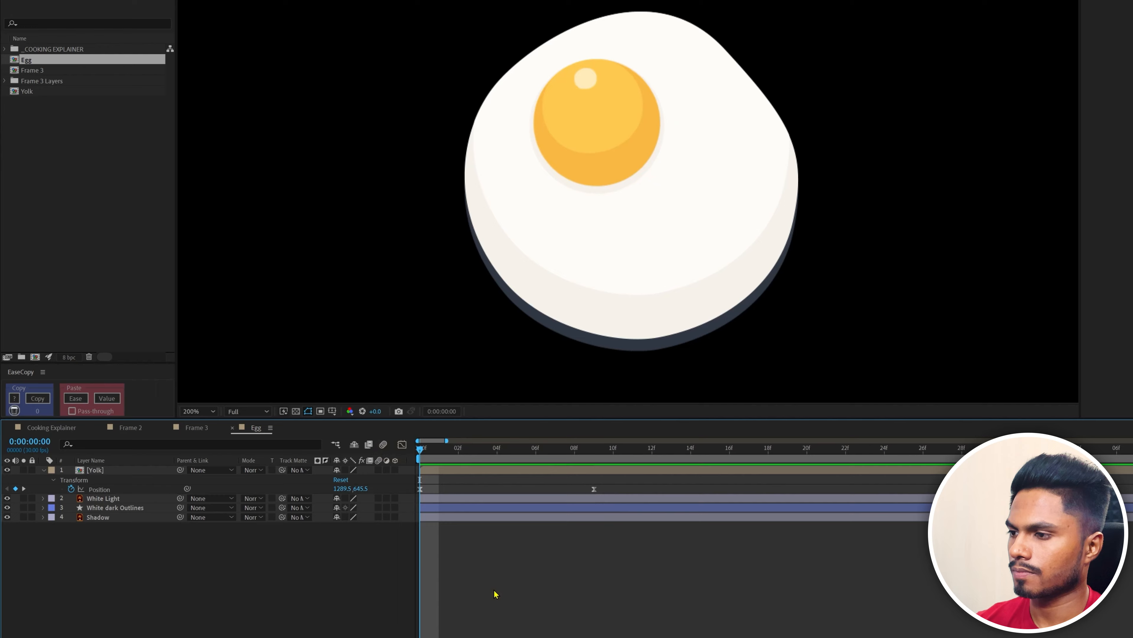
{"action": "key", "text": "space"}
Offset the Yolk slightly to 1336.0, 747.5 at frame 17, and nudge it back slightly at frame 24.
{"action": "left_click", "coordinate": [624, 185]}
{"action": "left_click_drag", "start_coordinate": [624, 260], "coordinate": [620, 254]}
{"action": "left_click", "coordinate": [885, 461]}
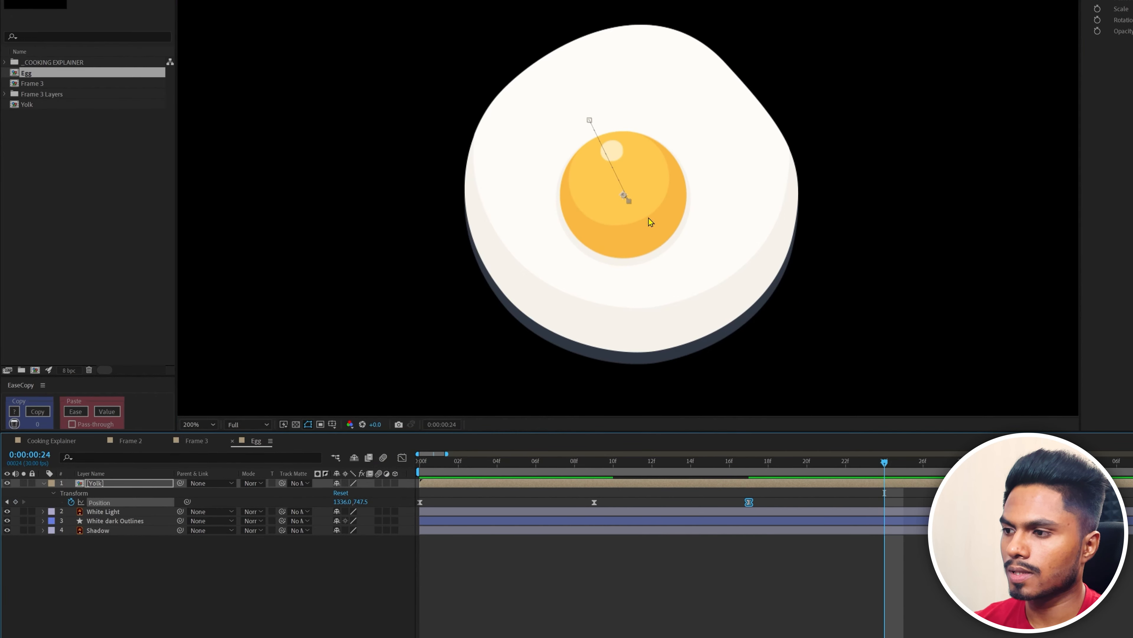
{"action": "left_click_drag", "start_coordinate": [649, 218], "coordinate": [654, 219]}
At 1:00, nudge the Yolk's Position to 1342.5, 746.0 and preview its settling wobble.
{"action": "left_click", "coordinate": [1001, 461]}
{"action": "key", "text": "Up"}
{"action": "key", "text": "Up"}
{"action": "key", "text": "Up"}
{"action": "key", "text": "Up"}
{"action": "key", "text": "Up"}
{"action": "key", "text": "Up"}
{"action": "key", "text": "Up"}
{"action": "key", "text": "Left"}
{"action": "key", "text": "Left"}
{"action": "key", "text": "Left"}
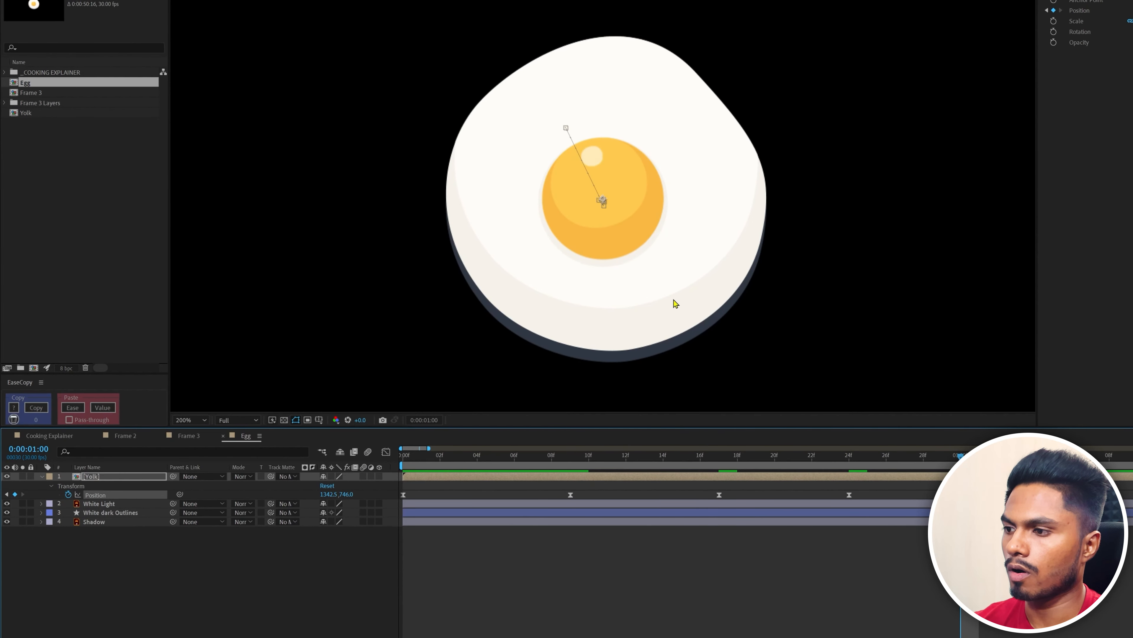
{"action": "key", "text": "space"}
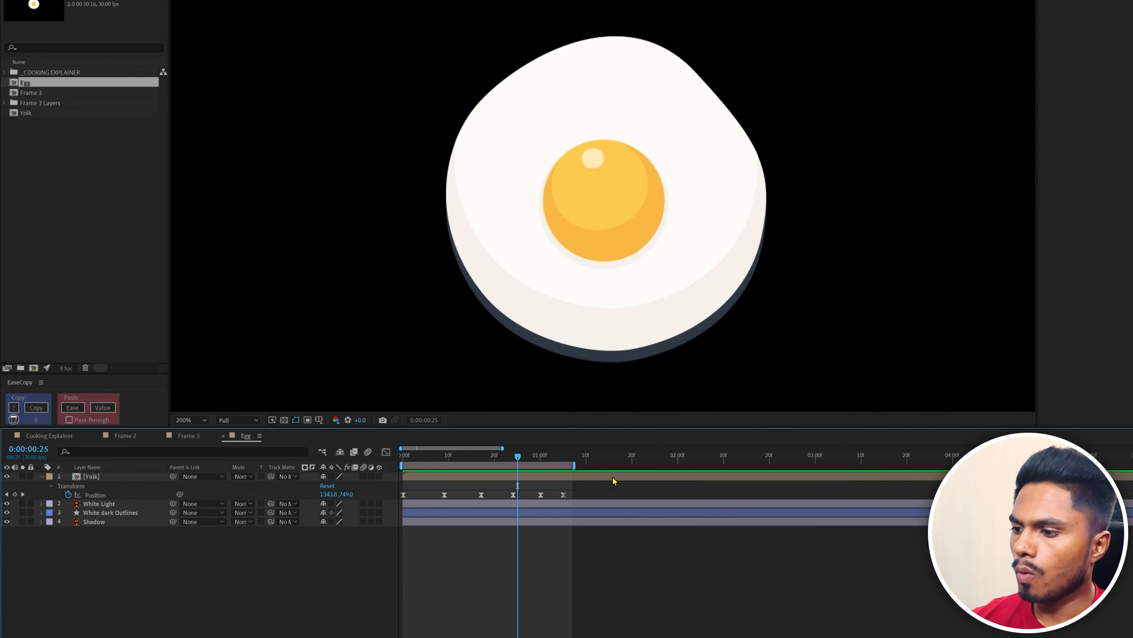
{"action": "left_click_drag", "start_coordinate": [575, 465], "coordinate": [989, 465]}
Keyframe the Path of White dark Outlines at the first frame.
{"action": "left_click", "coordinate": [93, 513]}
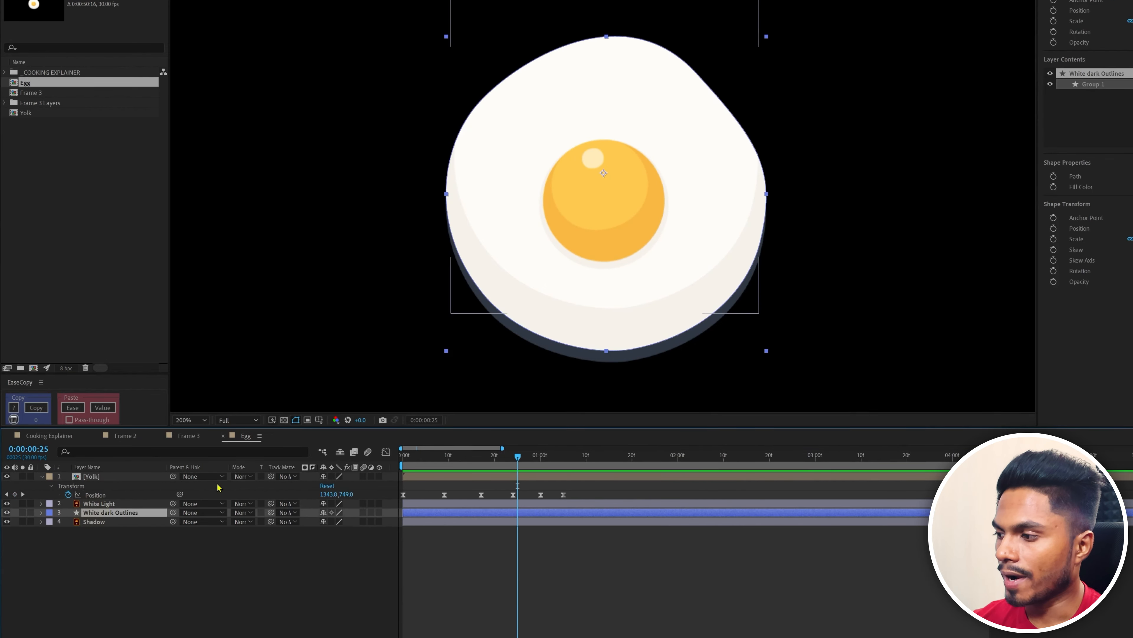
{"action": "left_click_drag", "start_coordinate": [473, 456], "coordinate": [283, 466]}
{"action": "left_click", "coordinate": [43, 512]}
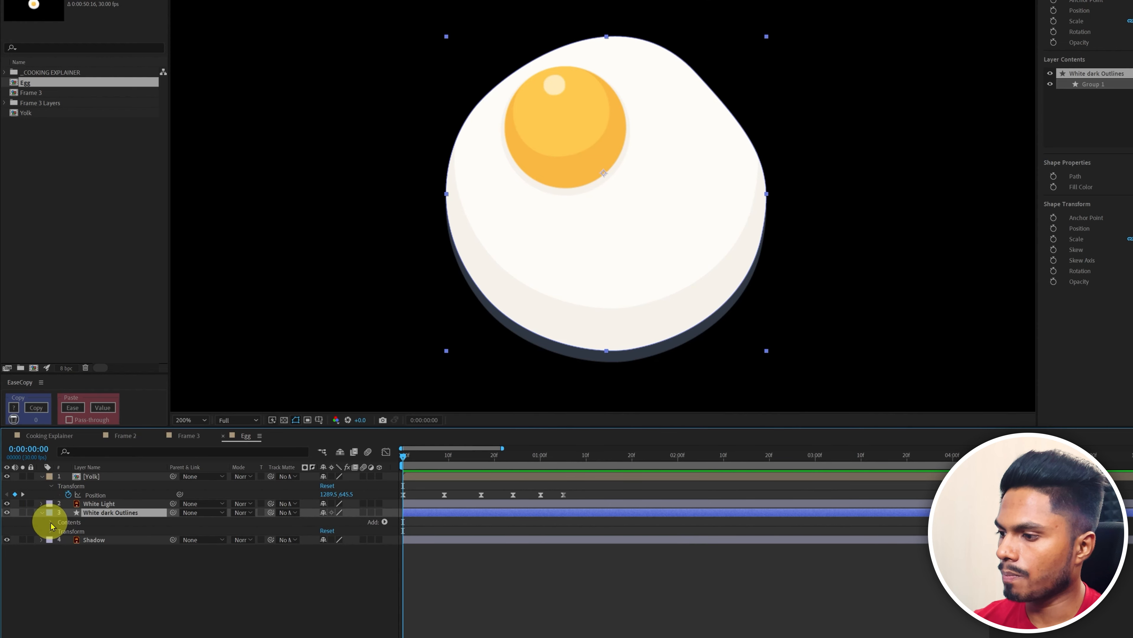
{"action": "left_click", "coordinate": [51, 522]}
{"action": "left_click", "coordinate": [60, 531]}
{"action": "left_click", "coordinate": [69, 549]}
{"action": "left_click", "coordinate": [69, 549]}
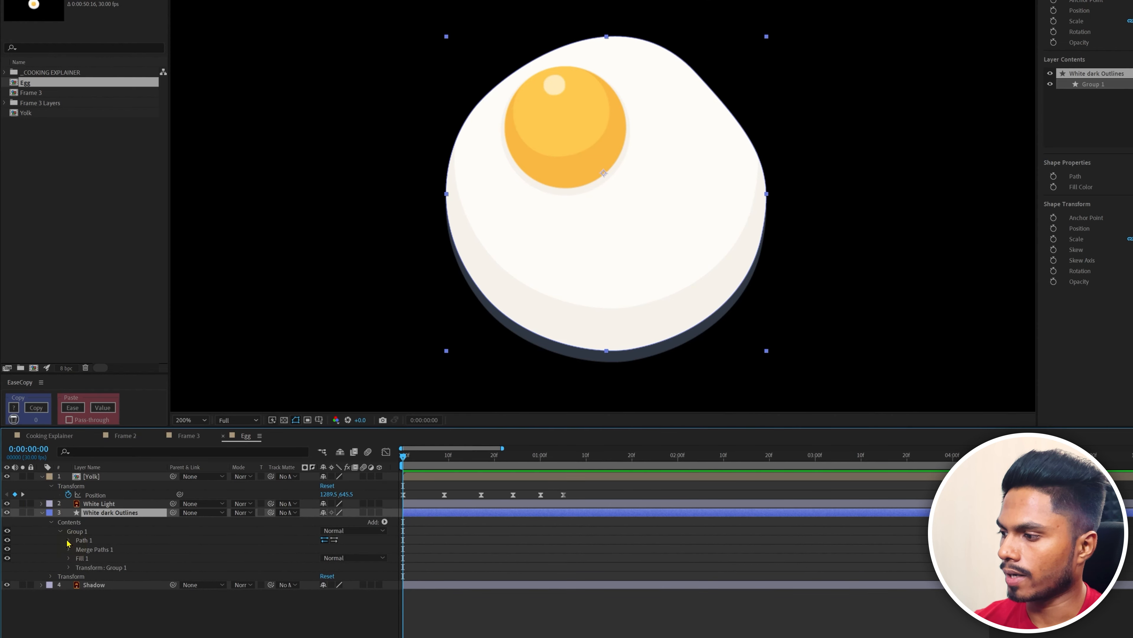
{"action": "left_click", "coordinate": [69, 540]}
{"action": "left_click", "coordinate": [431, 544]}
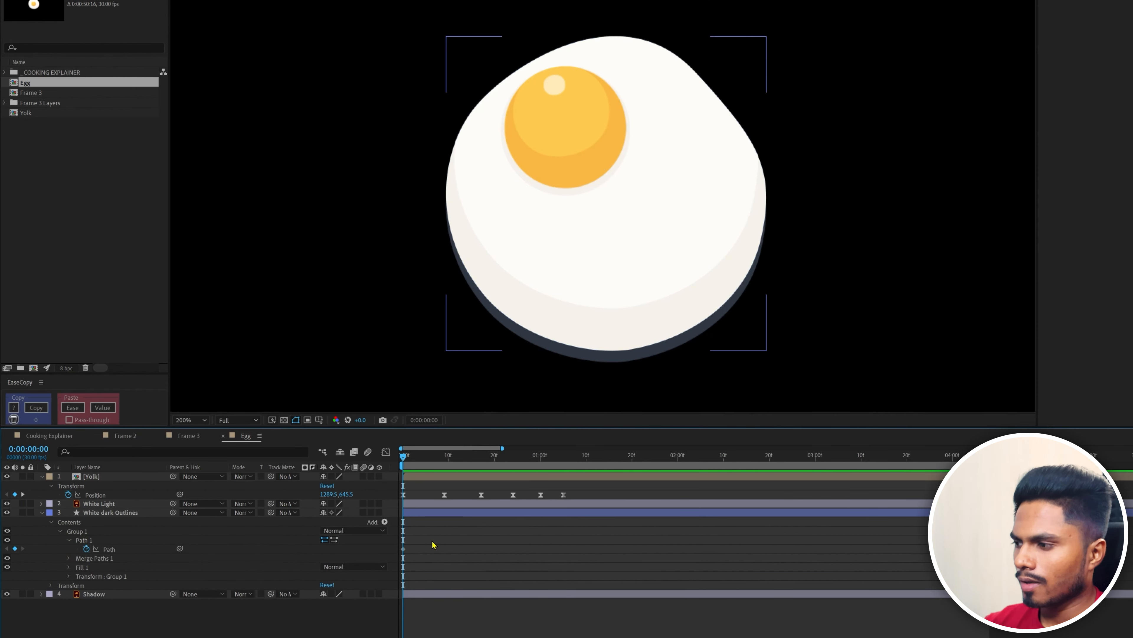
{"action": "left_click", "coordinate": [117, 503]}
{"action": "left_click", "coordinate": [95, 593], "text": "ctrl"}
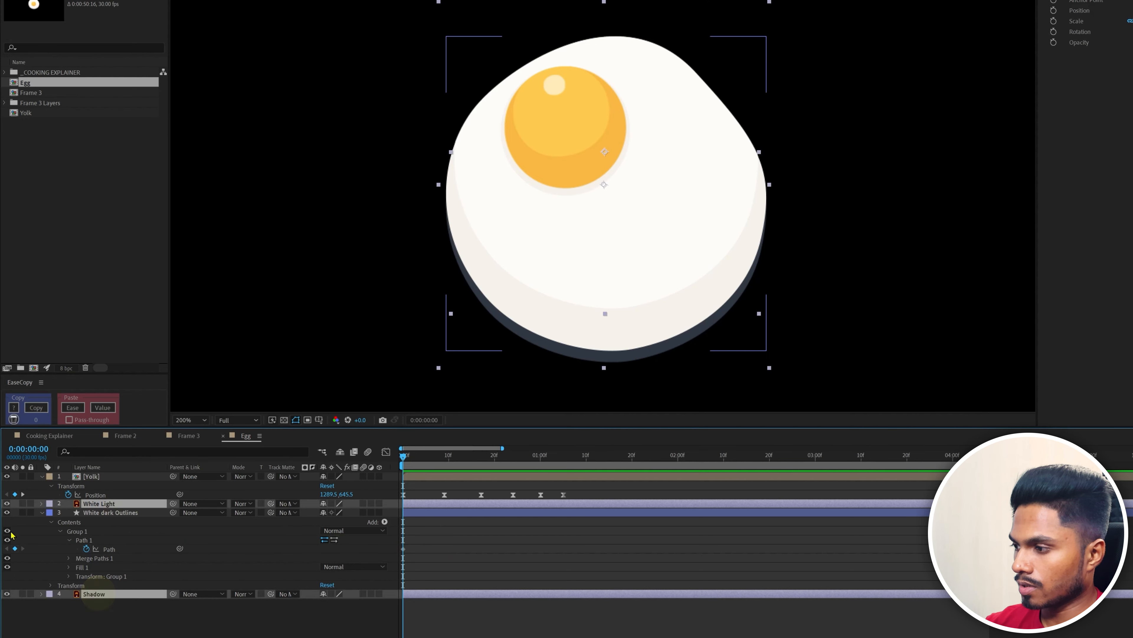
{"action": "left_click", "coordinate": [7, 504]}
{"action": "left_click", "coordinate": [402, 573]}
{"action": "key", "text": "u"}
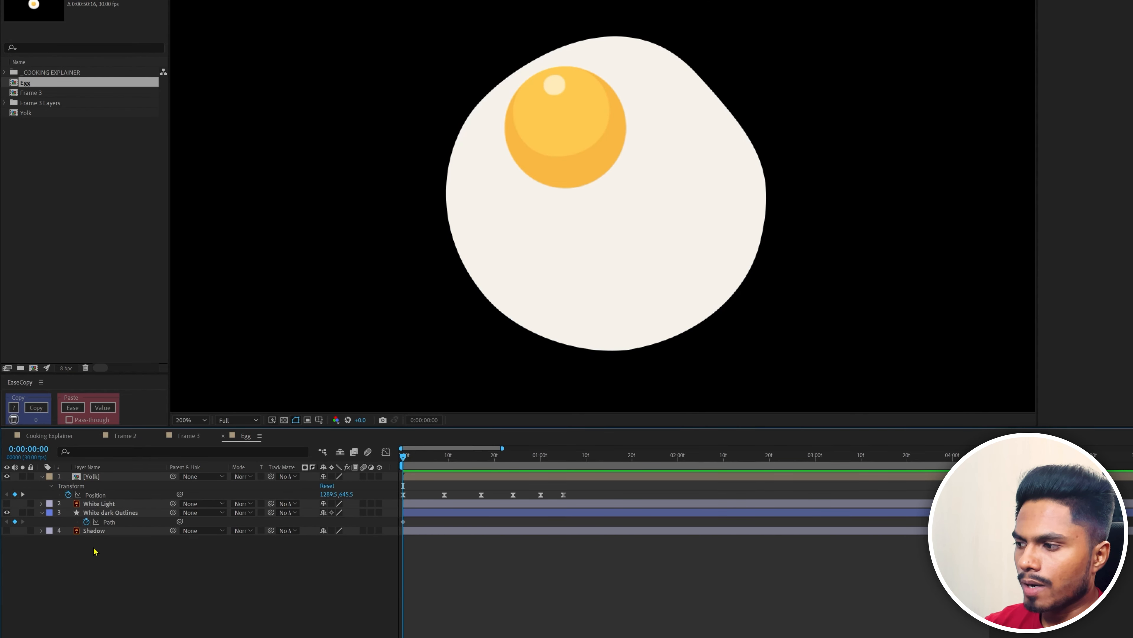
{"action": "left_click", "coordinate": [100, 513]}
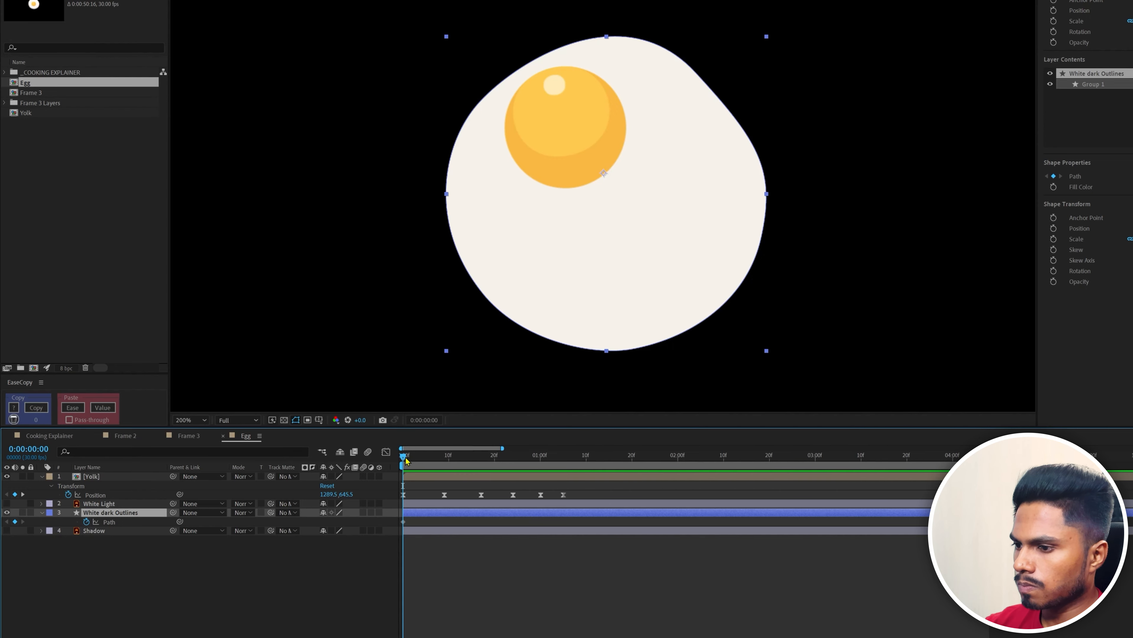
{"action": "left_click_drag", "start_coordinate": [406, 460], "coordinate": [887, 478]}
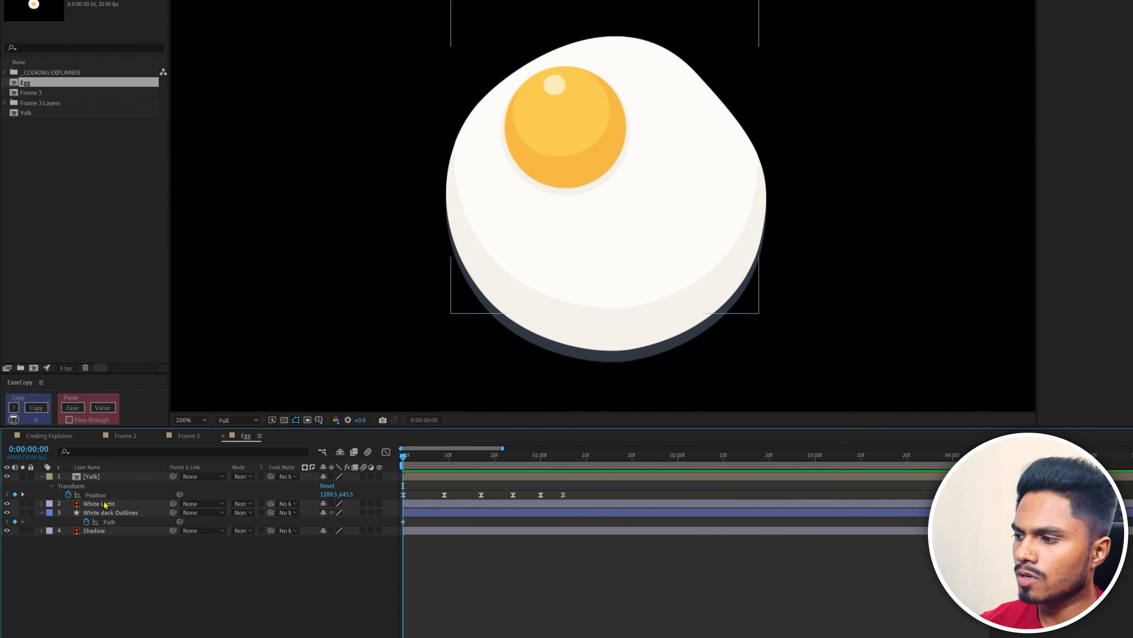
Hide the White Light and Shadow layers so only the yolk and White dark Outlines remain visible.
{"action": "left_click", "coordinate": [99, 504]}
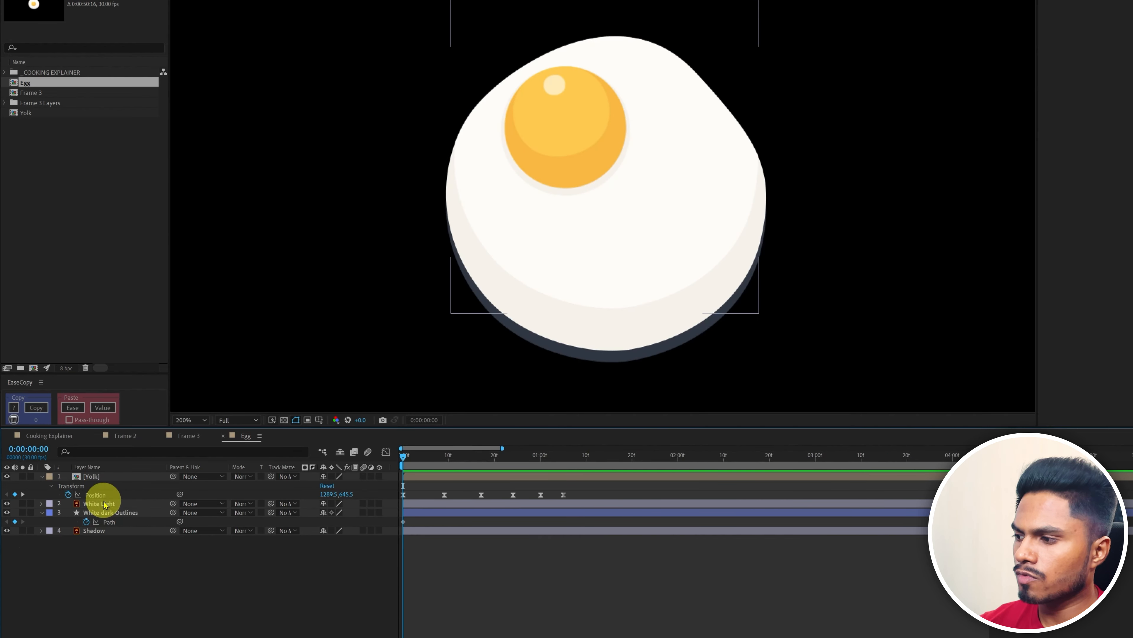
{"action": "left_click", "coordinate": [100, 530], "text": "ctrl"}
{"action": "left_click", "coordinate": [7, 504]}
{"action": "left_click", "coordinate": [62, 569]}
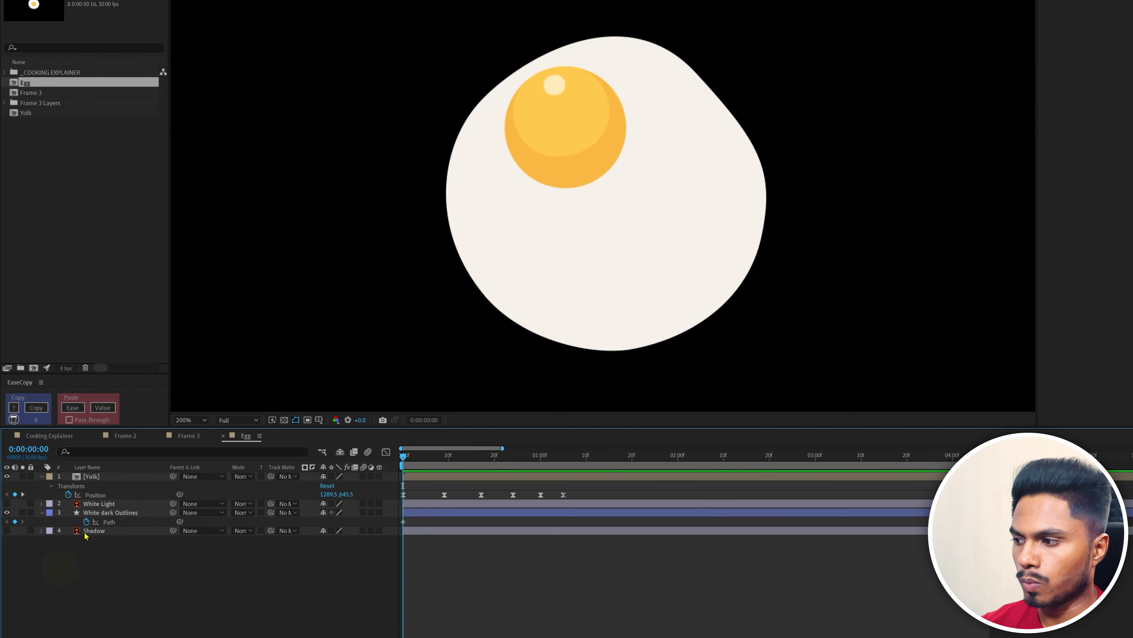
Add a second Path keyframe to White dark Outlines with its current shape at about 2:27.
{"action": "left_click", "coordinate": [100, 512]}
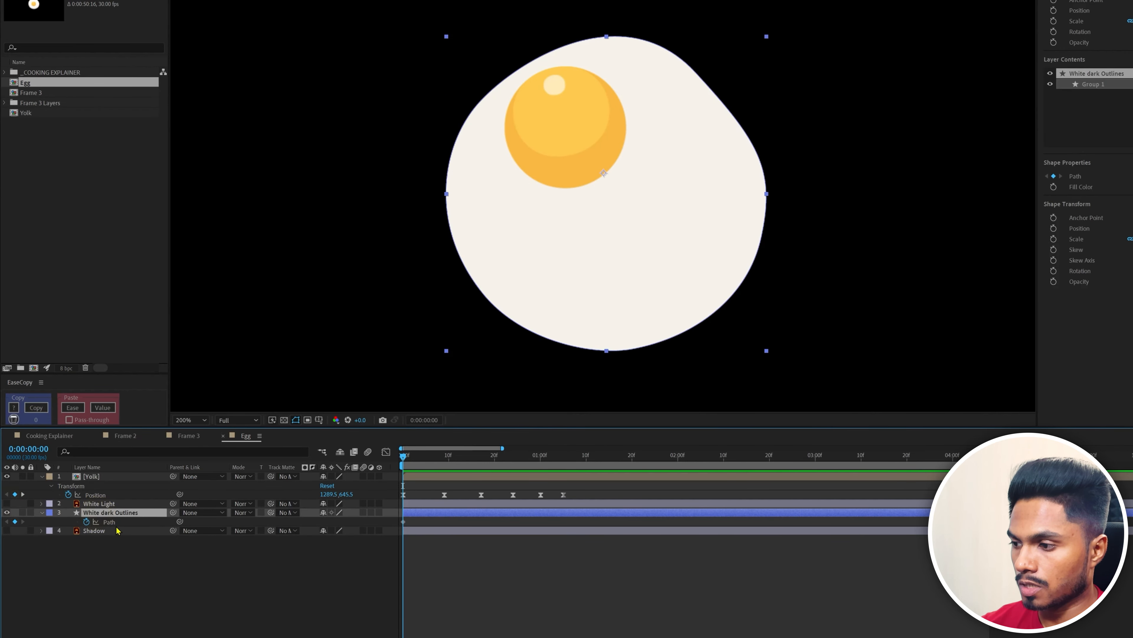
{"action": "left_click", "coordinate": [416, 462]}
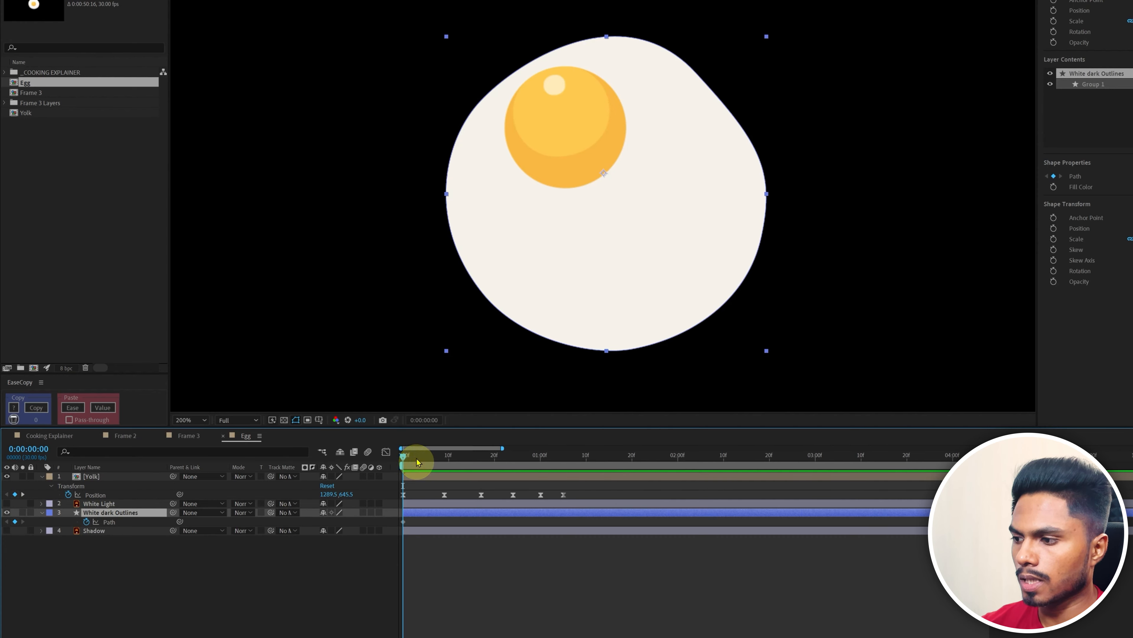
{"action": "left_click_drag", "start_coordinate": [417, 462], "coordinate": [802, 489]}
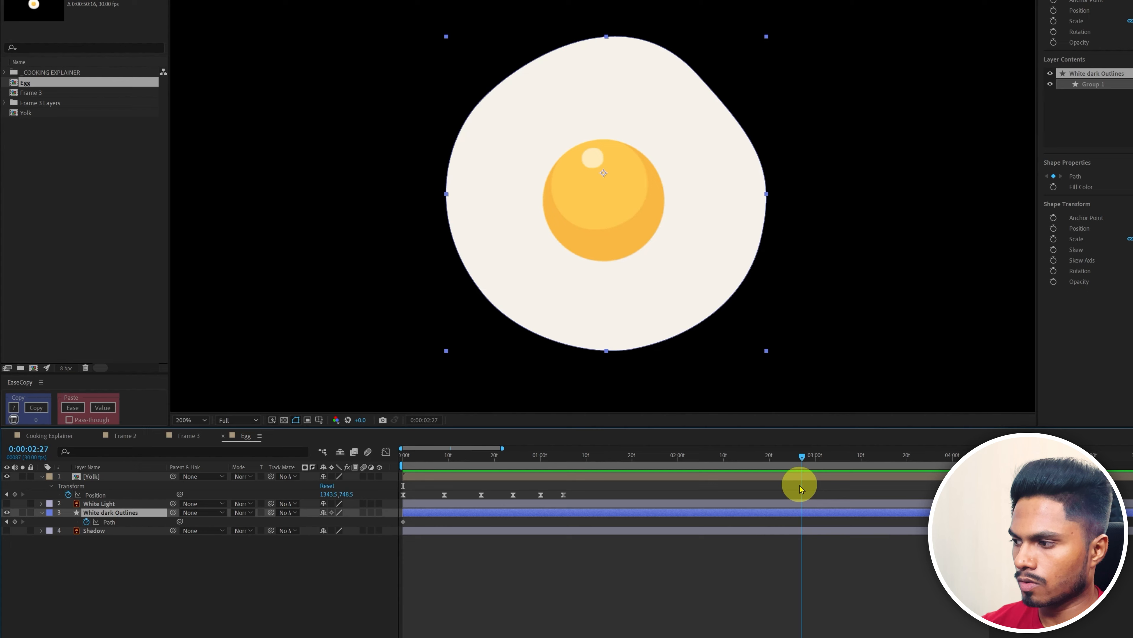
{"action": "left_click", "coordinate": [14, 522]}
At the first frame, reshape the upper edge of the White dark Outlines path, pulling its upper-left point in toward the yolk.
{"action": "left_click", "coordinate": [404, 455]}
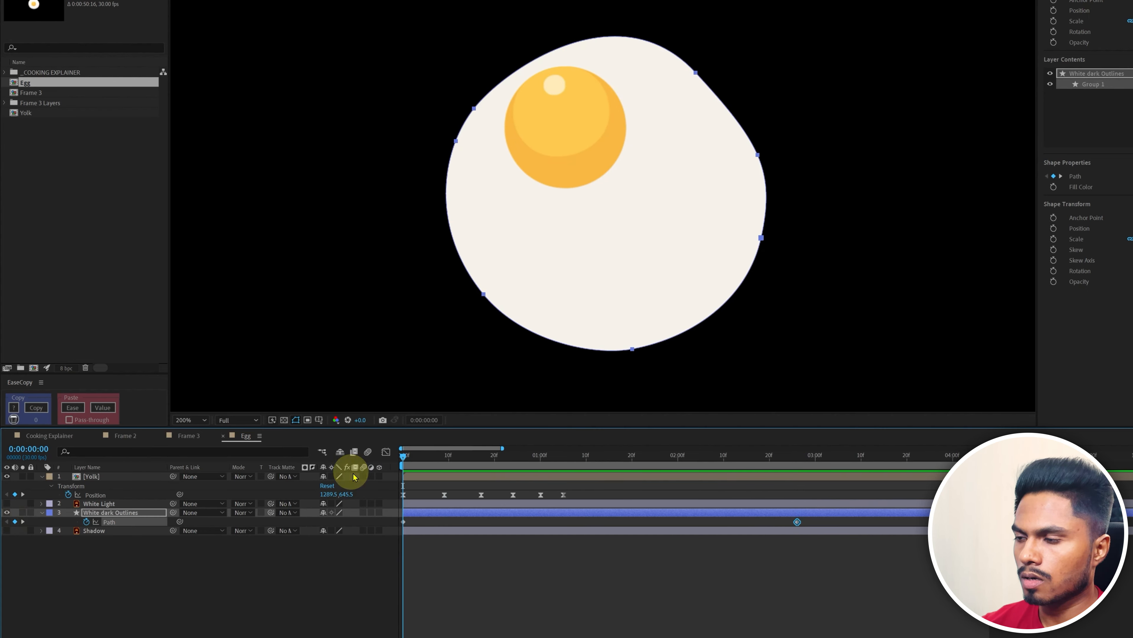
{"action": "left_click_drag", "start_coordinate": [503, 77], "coordinate": [464, 141]}
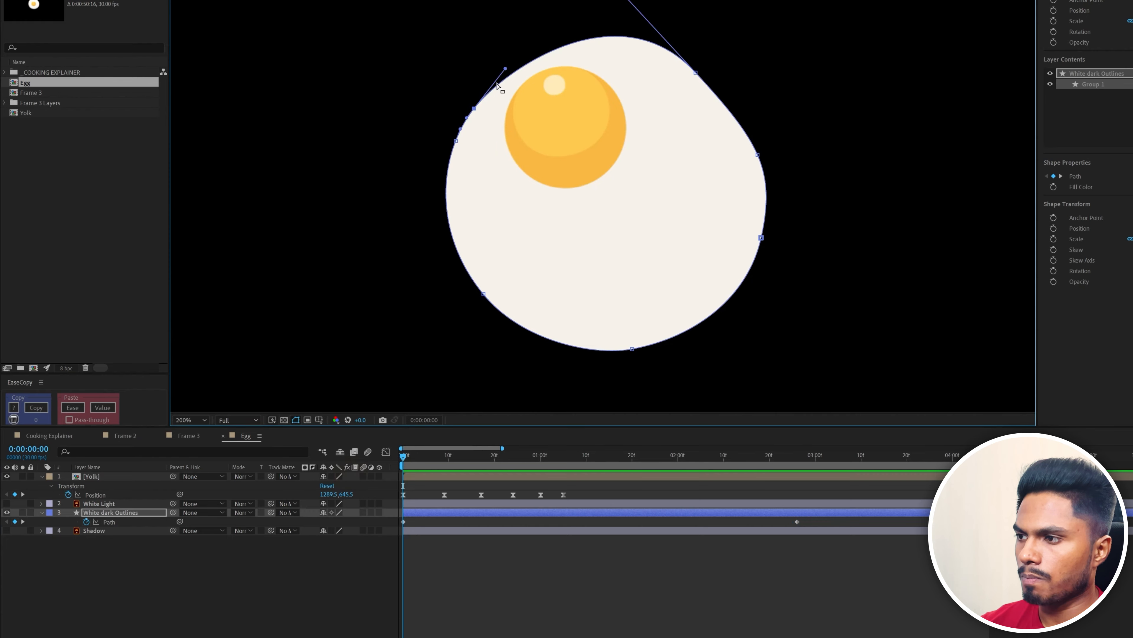
{"action": "left_click_drag", "start_coordinate": [640, 92], "coordinate": [616, 117]}
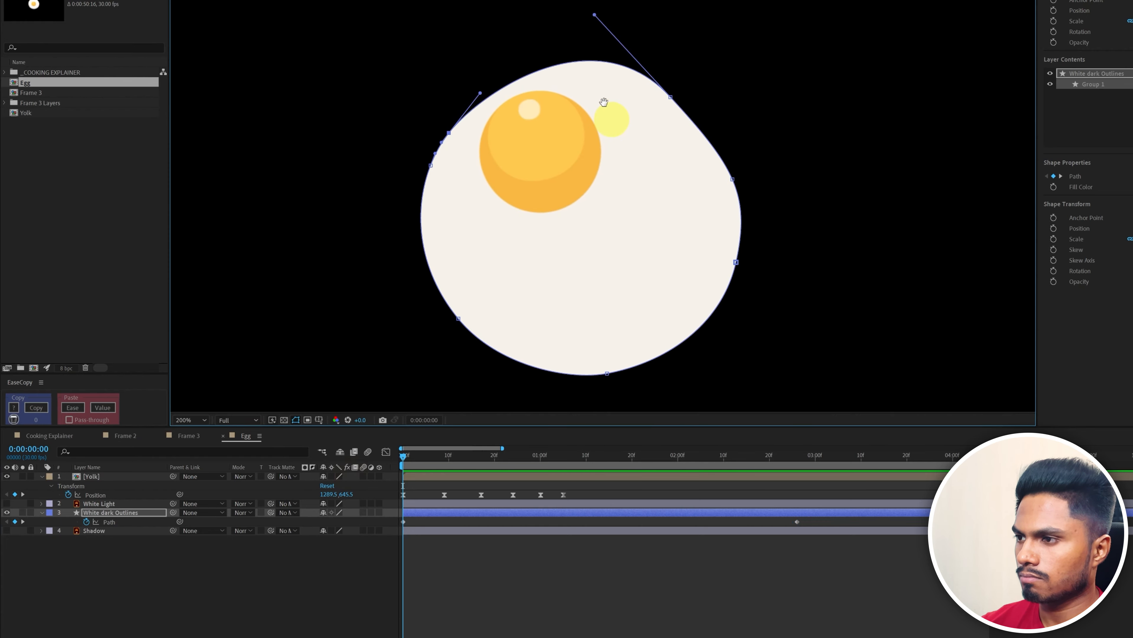
{"action": "left_click_drag", "start_coordinate": [594, 15], "coordinate": [564, 53]}
{"action": "key", "text": "ctrl+z"}
{"action": "left_click_drag", "start_coordinate": [594, 15], "coordinate": [578, 64]}
{"action": "left_click_drag", "start_coordinate": [671, 97], "coordinate": [651, 85]}
{"action": "left_click_drag", "start_coordinate": [450, 136], "coordinate": [480, 129]}
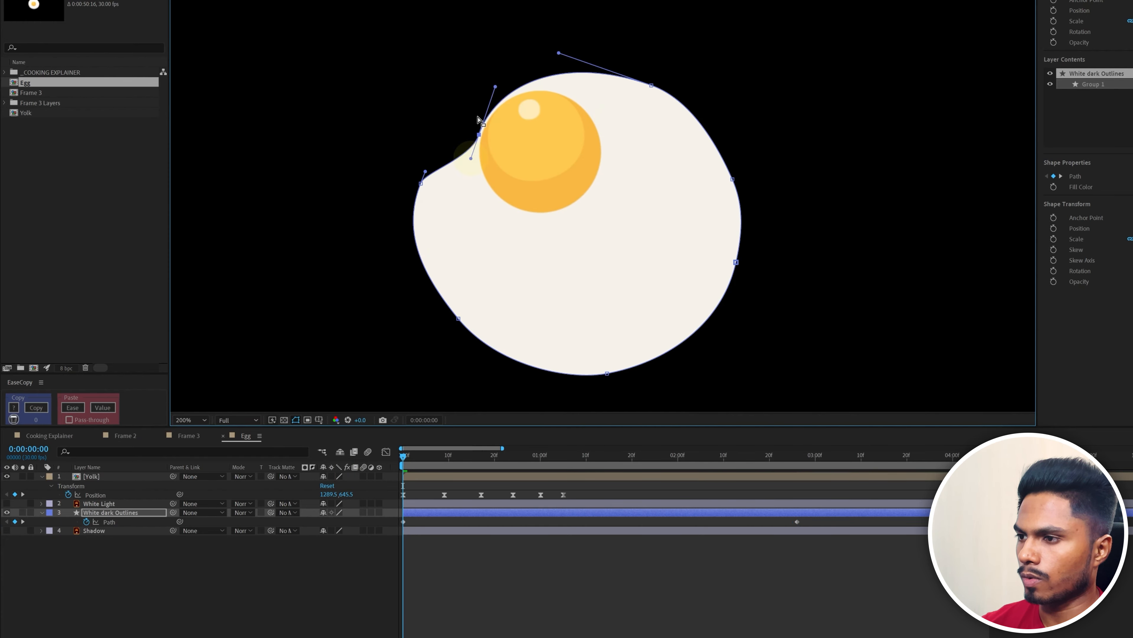
Pull the white's left point outward and its bottom and right points inward to form an irregular, lobed outline.
{"action": "left_click_drag", "start_coordinate": [431, 165], "coordinate": [411, 190]}
{"action": "left_click_drag", "start_coordinate": [607, 372], "coordinate": [607, 294]}
{"action": "left_click_drag", "start_coordinate": [490, 374], "coordinate": [499, 380]}
{"action": "left_click_drag", "start_coordinate": [736, 262], "coordinate": [725, 285]}
{"action": "left_click_drag", "start_coordinate": [733, 180], "coordinate": [688, 167]}
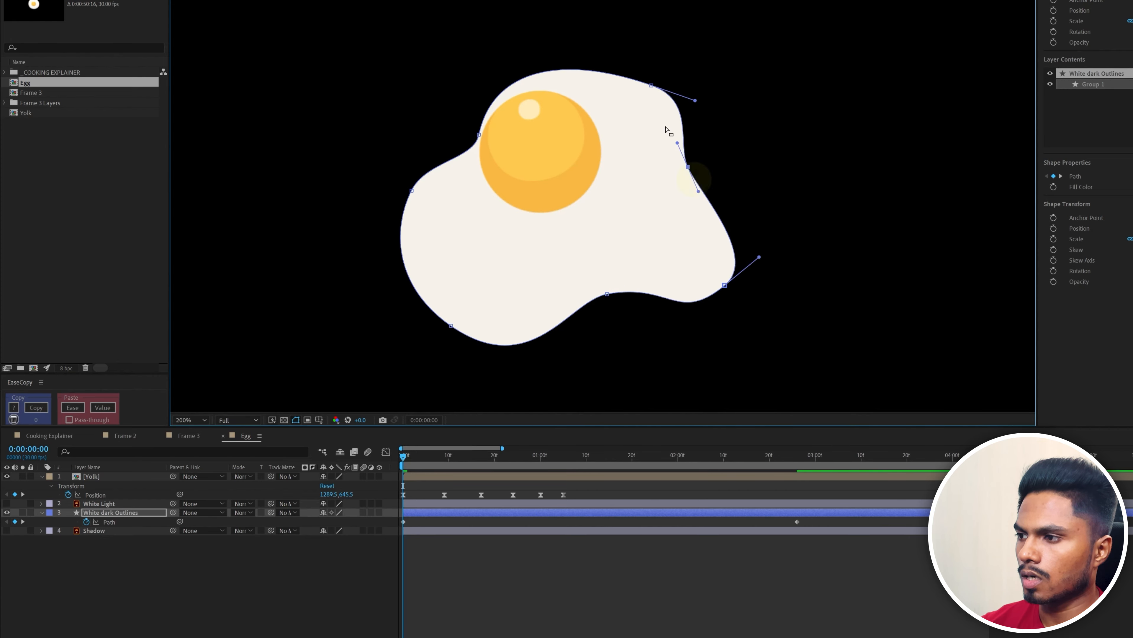
Refine the lobes by raising the upper-right point, deepening the right-hand dent and smoothing the bottom and left curves.
{"action": "left_click_drag", "start_coordinate": [652, 86], "coordinate": [670, 43]}
{"action": "left_click_drag", "start_coordinate": [707, 205], "coordinate": [667, 194]}
{"action": "left_click_drag", "start_coordinate": [759, 258], "coordinate": [763, 237]}
{"action": "left_click_drag", "start_coordinate": [607, 294], "coordinate": [584, 300]}
{"action": "left_click_drag", "start_coordinate": [499, 379], "coordinate": [514, 372]}
{"action": "left_click_drag", "start_coordinate": [411, 190], "coordinate": [410, 205]}
{"action": "left_click", "coordinate": [479, 134]}
{"action": "left_click_drag", "start_coordinate": [497, 70], "coordinate": [490, 72]}
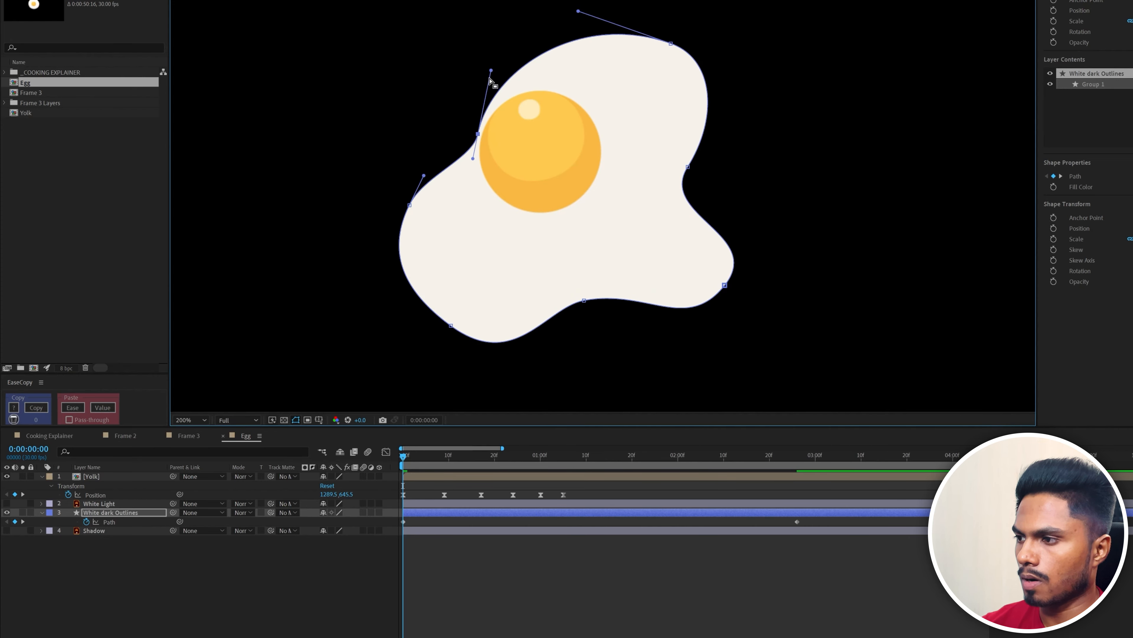
{"action": "mouse_move", "coordinate": [670, 44]}
{"action": "left_mouse_down"}
{"action": "mouse_move", "coordinate": [675, 32]}
{"action": "mouse_move", "coordinate": [675, 65]}
{"action": "left_mouse_up"}
Start keyframing the Opacity of White dark Outlines at the first frame and show all its keyframed properties.
{"action": "left_click", "coordinate": [110, 512]}
{"action": "left_click", "coordinate": [130, 562]}
{"action": "left_click", "coordinate": [114, 513]}
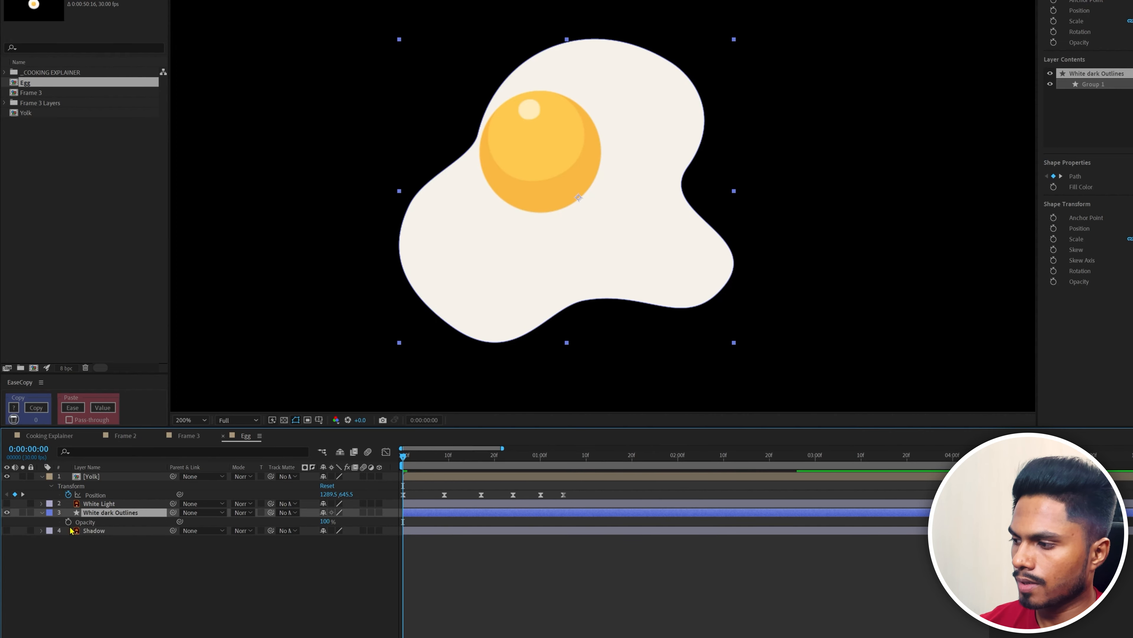
{"action": "left_click", "coordinate": [69, 522]}
{"action": "key", "text": "u"}
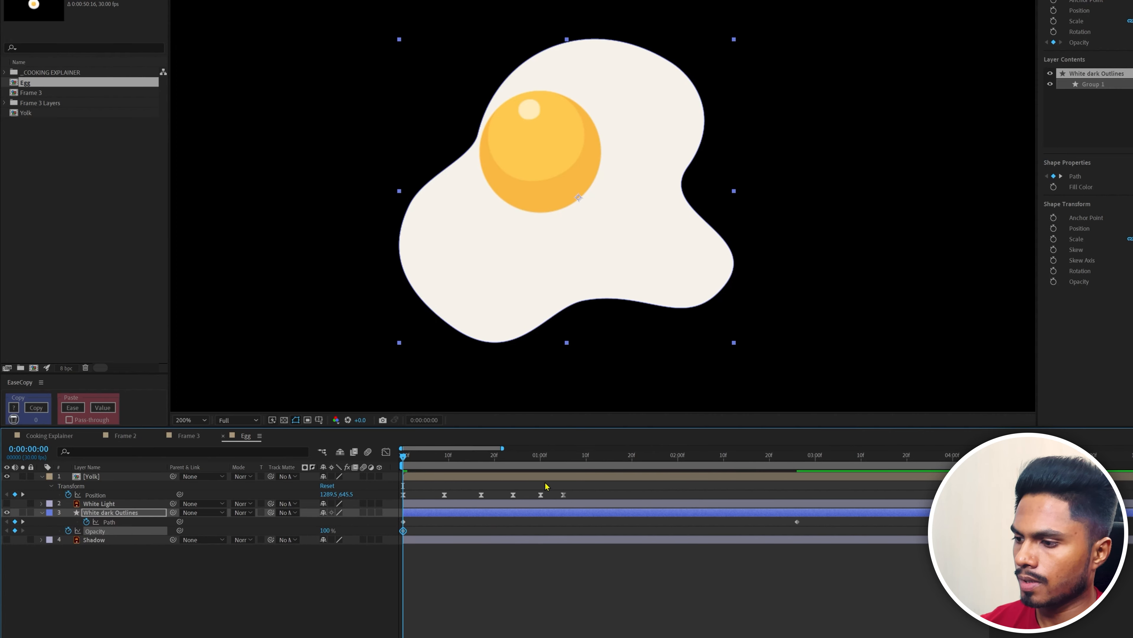
Add a 100% Opacity keyframe to White dark Outlines at 1:00 and set its Opacity at the first frame to 60%.
{"action": "left_click_drag", "start_coordinate": [425, 469], "coordinate": [540, 470]}
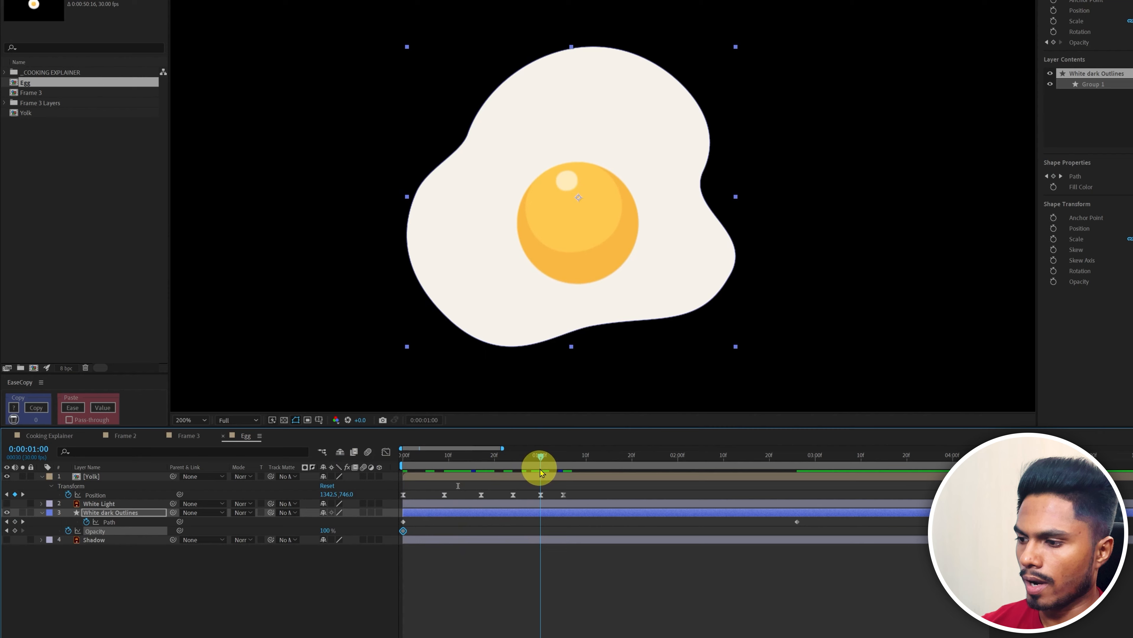
{"action": "left_click", "coordinate": [15, 530]}
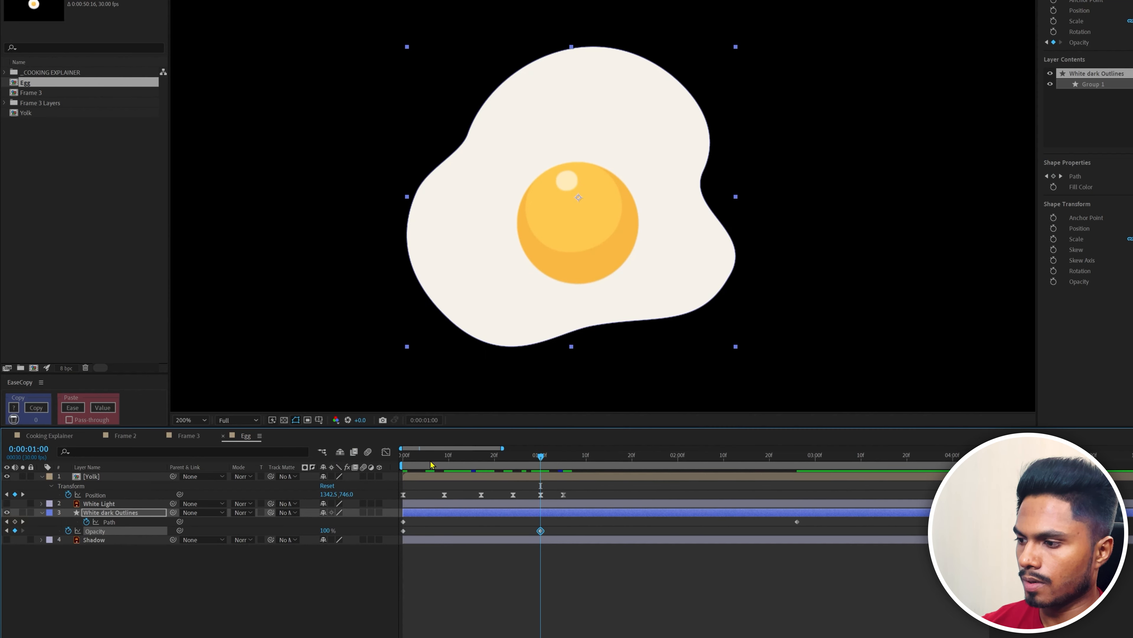
{"action": "left_click_drag", "start_coordinate": [430, 464], "coordinate": [372, 464]}
{"action": "left_click", "coordinate": [326, 530]}
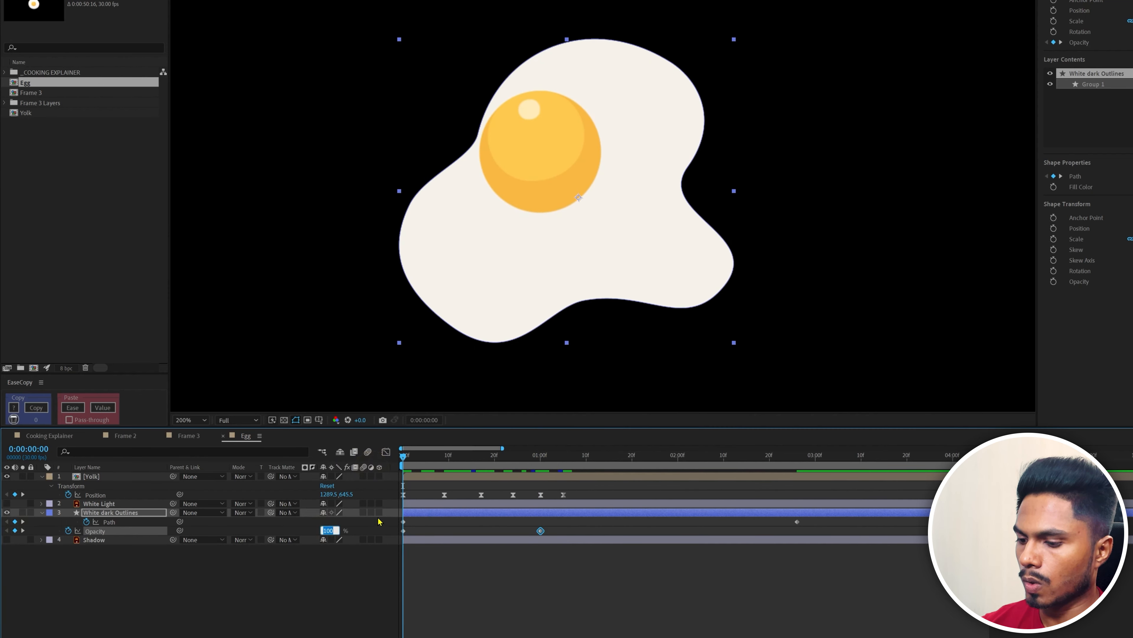
{"action": "key", "text": "Return"}
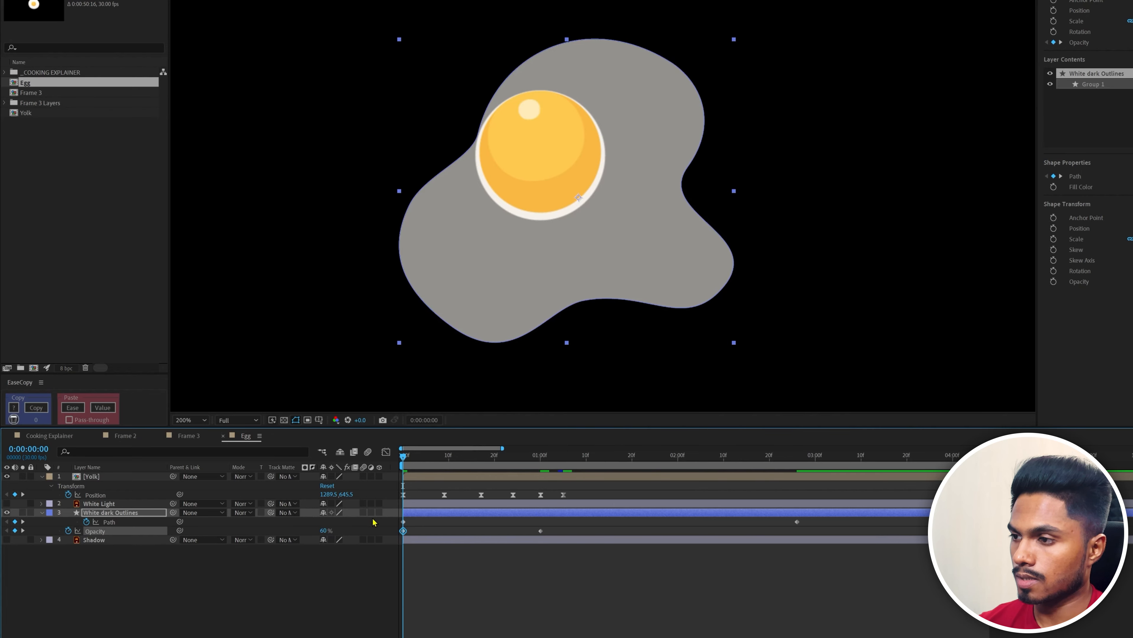
Apply Easy Ease to both Opacity keyframes and lengthen the ease into the last one in the speed graph.
{"action": "left_click_drag", "start_coordinate": [548, 525], "coordinate": [379, 552]}
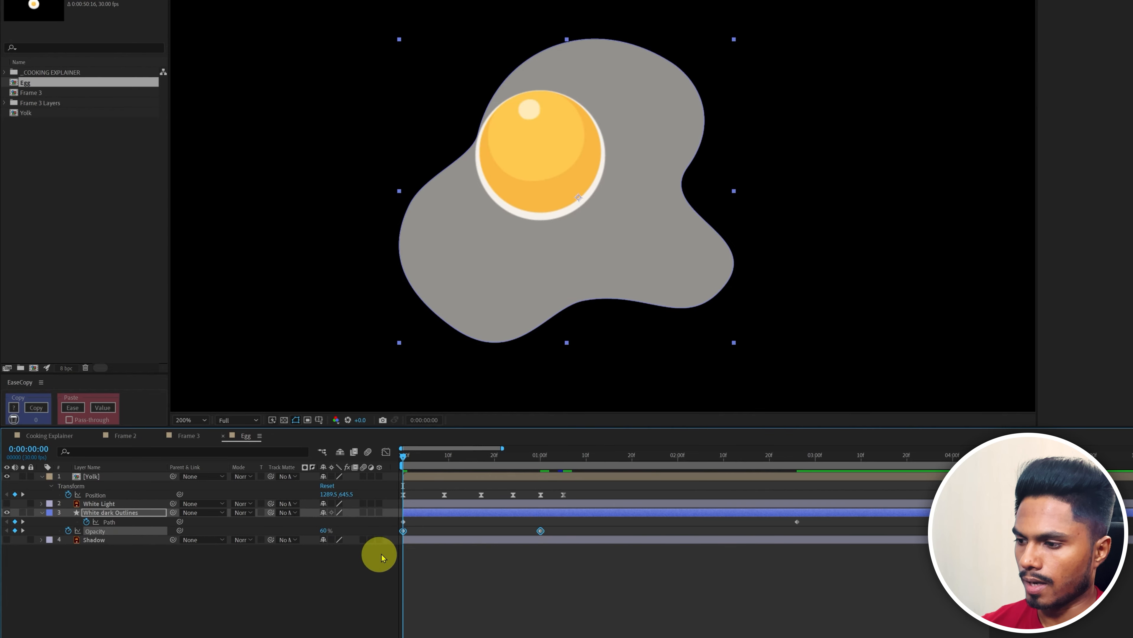
{"action": "key", "text": "F9"}
{"action": "key", "text": "shift+F3"}
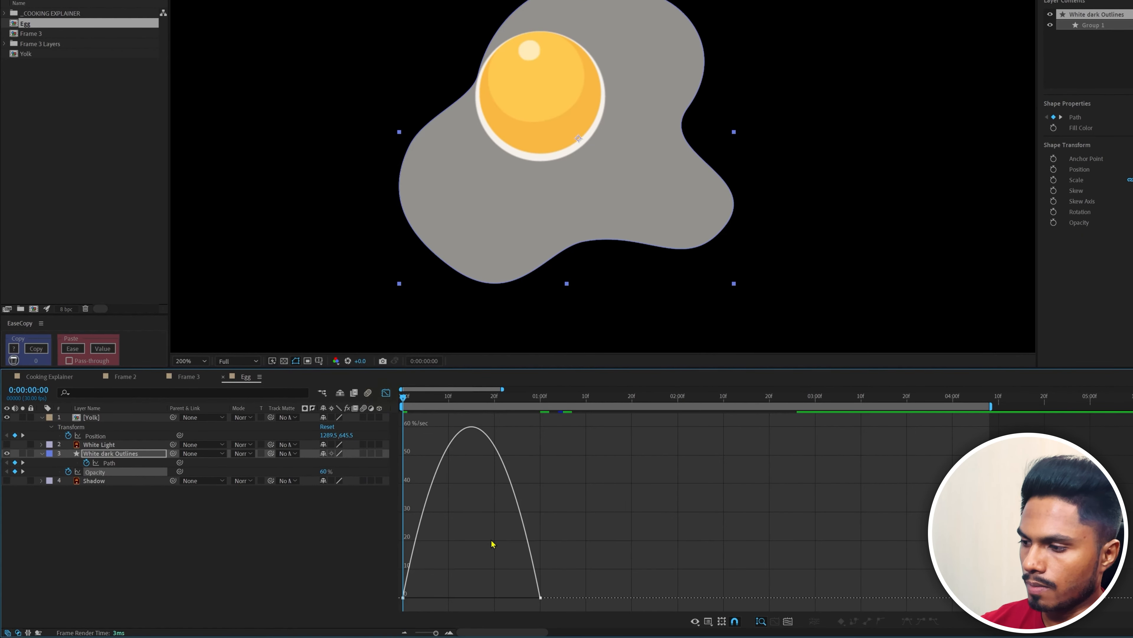
{"action": "left_click_drag", "start_coordinate": [517, 598], "coordinate": [497, 597]}
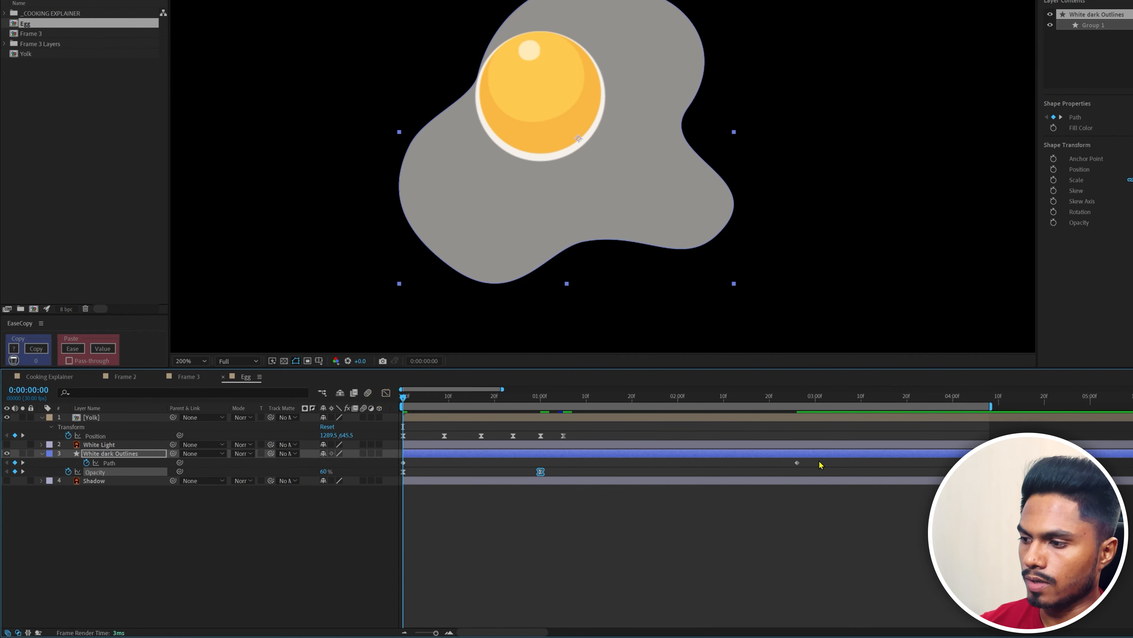
Ease the two Path keyframes with a fast start and a long slow finish in the speed graph, and preview the morph.
{"action": "left_click_drag", "start_coordinate": [820, 465], "coordinate": [385, 468]}
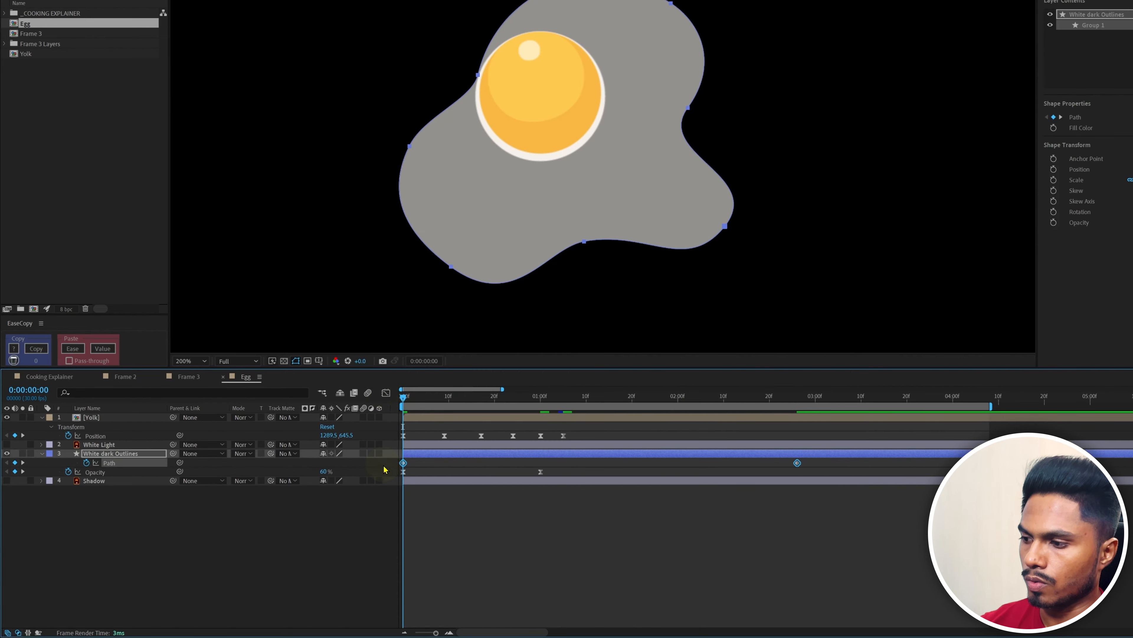
{"action": "left_click", "coordinate": [385, 394]}
{"action": "left_click_drag", "start_coordinate": [852, 550], "coordinate": [623, 601]}
{"action": "left_click_drag", "start_coordinate": [449, 564], "coordinate": [362, 619]}
{"action": "left_click_drag", "start_coordinate": [468, 597], "coordinate": [416, 598]}
{"action": "left_click", "coordinate": [385, 392]}
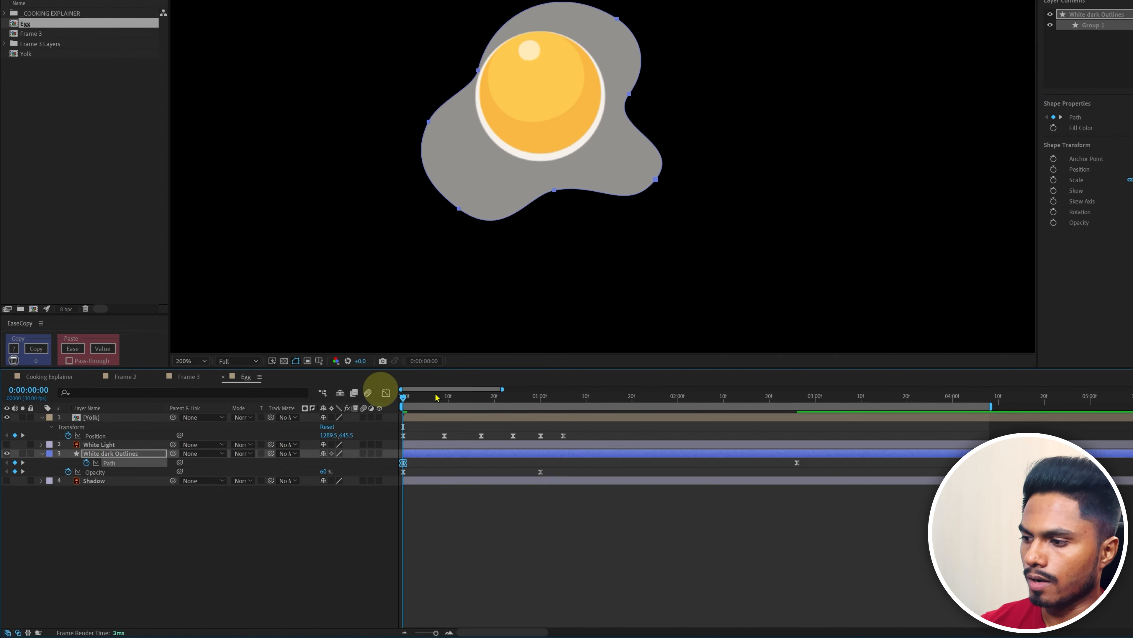
{"action": "left_click", "coordinate": [506, 550]}
{"action": "key", "text": "space"}
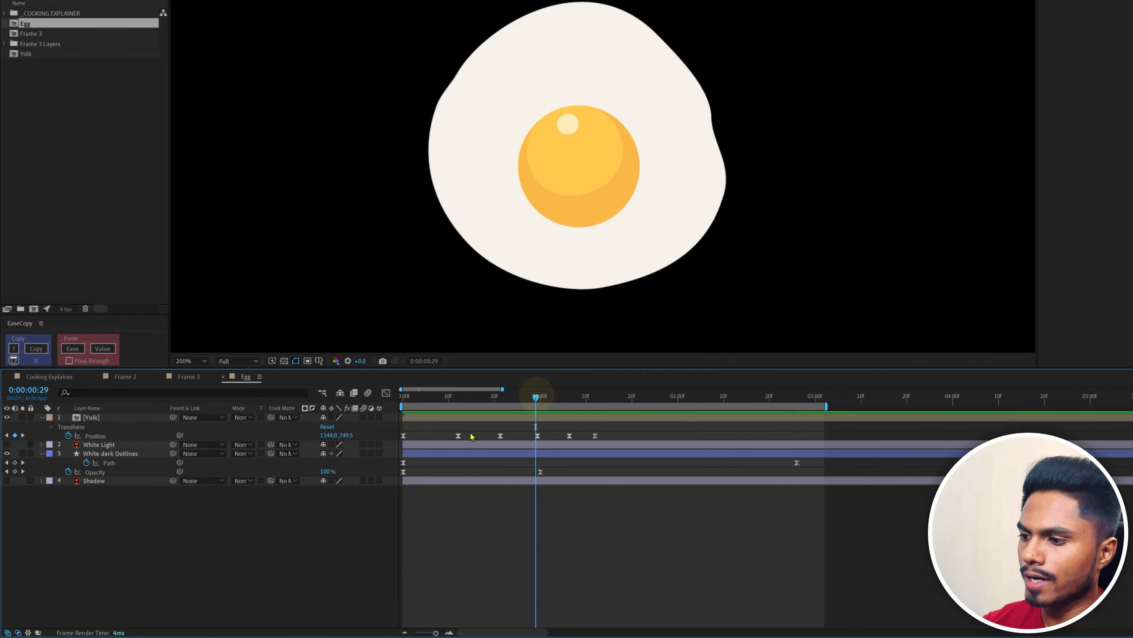
Duplicate White dark Outlines, and show the White Light layer beside the egg, moved clear to its right.
{"action": "left_click", "coordinate": [102, 454]}
{"action": "key", "text": "ctrl+d"}
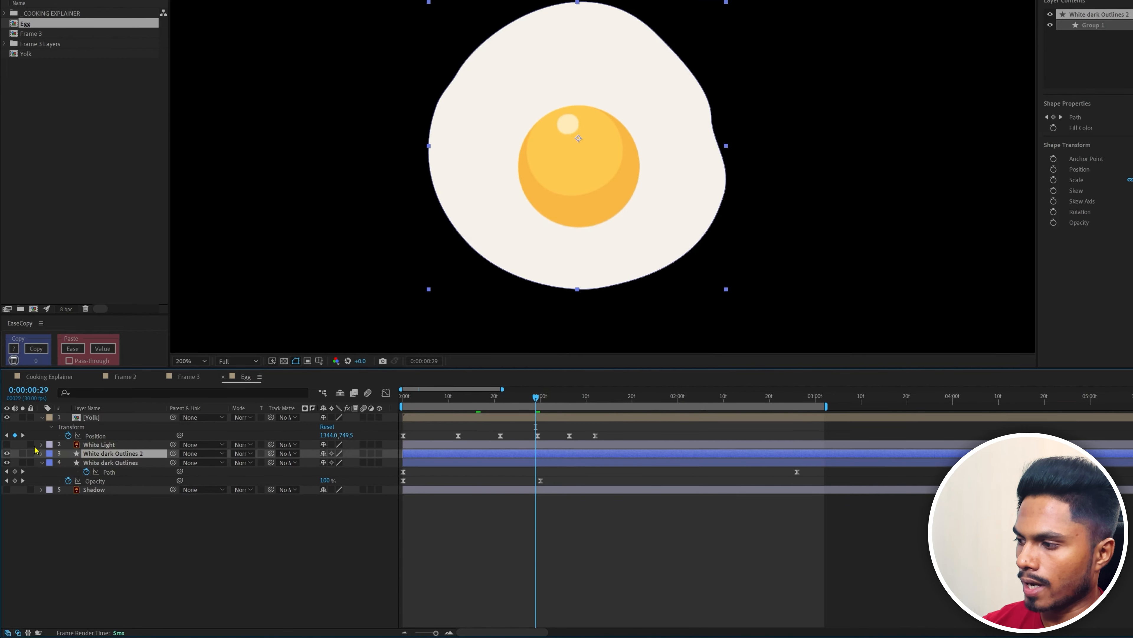
{"action": "left_click", "coordinate": [8, 445]}
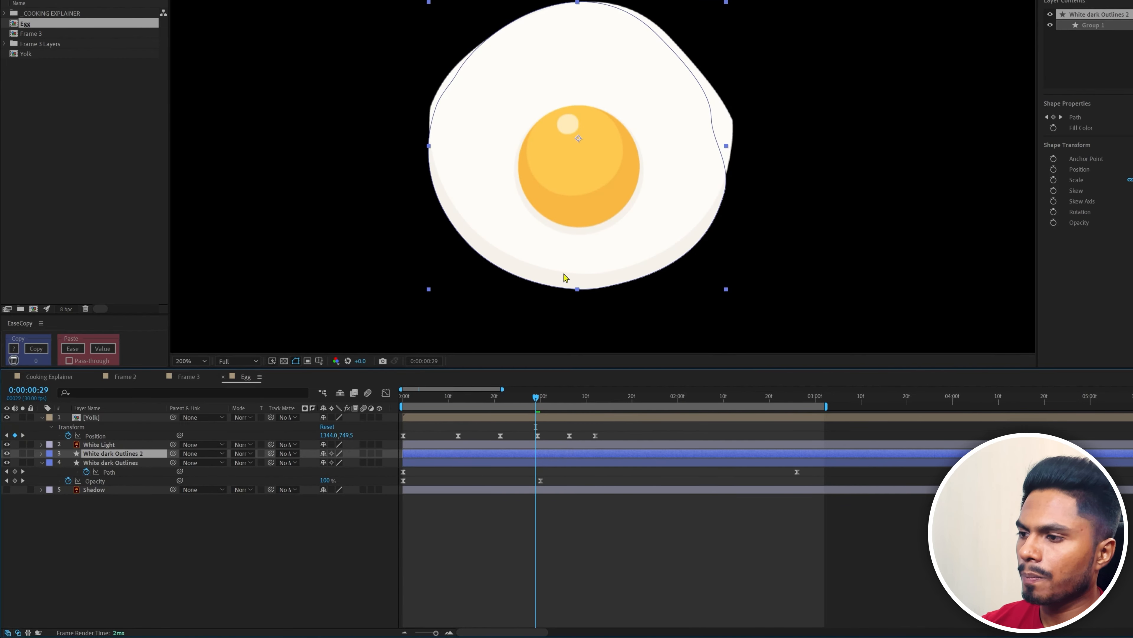
{"action": "left_click", "coordinate": [134, 444]}
{"action": "left_click_drag", "start_coordinate": [559, 93], "coordinate": [836, 66]}
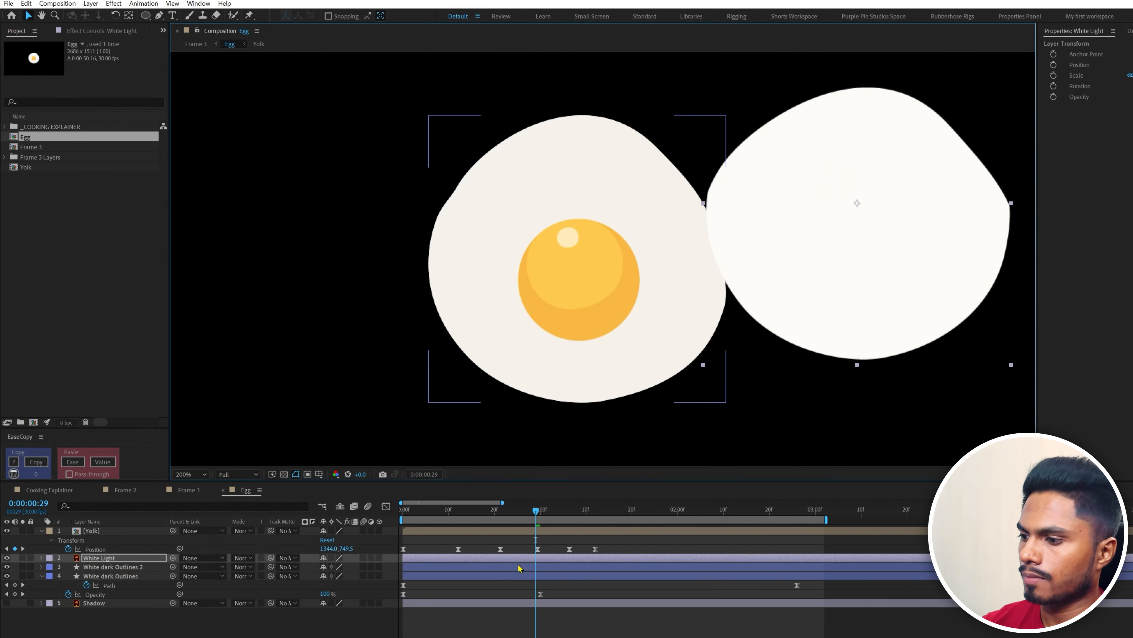
Fill White dark Outlines 2 with the off-white FFFDFA sampled from the White Light shape.
{"action": "left_click", "coordinate": [519, 567]}
{"action": "left_click", "coordinate": [415, 16]}
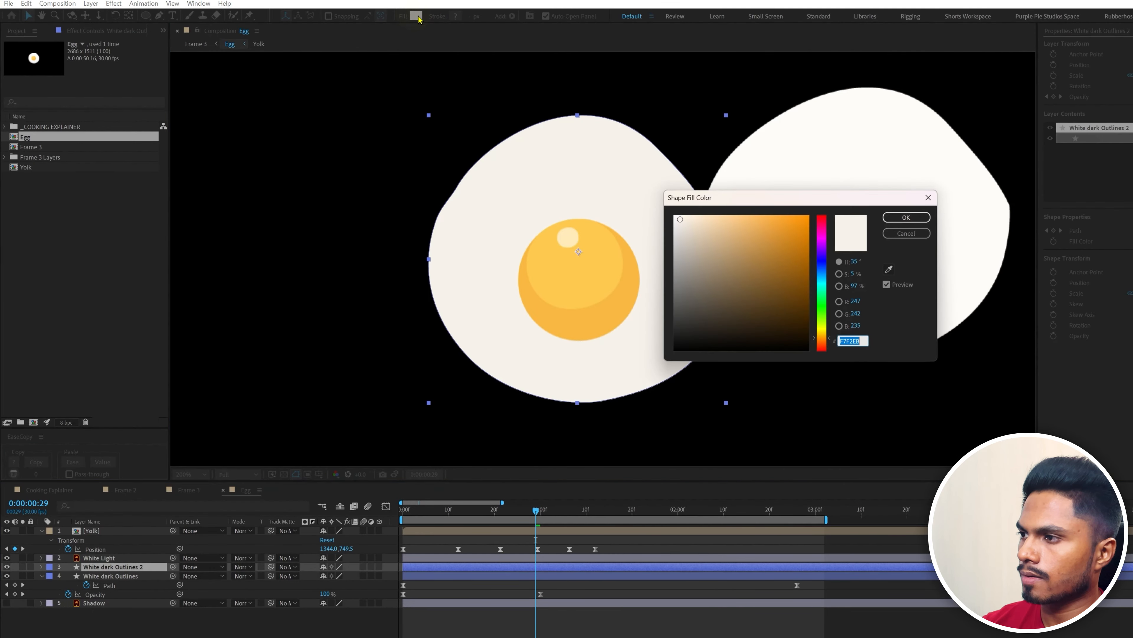
{"action": "left_click", "coordinate": [889, 269]}
{"action": "left_click", "coordinate": [891, 146]}
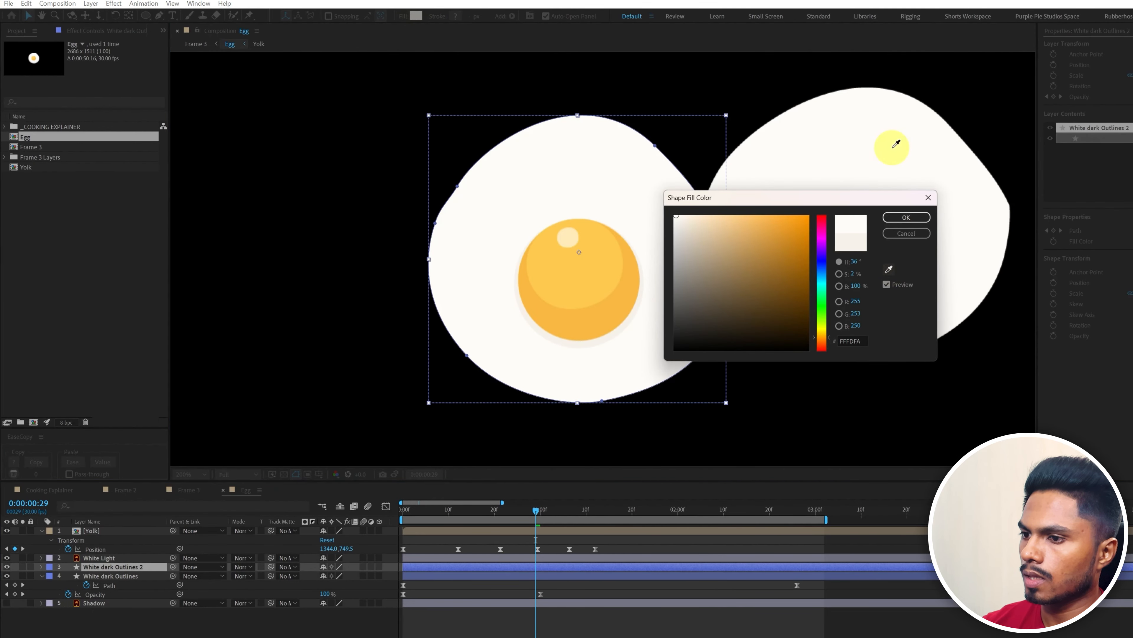
{"action": "left_click", "coordinate": [906, 217]}
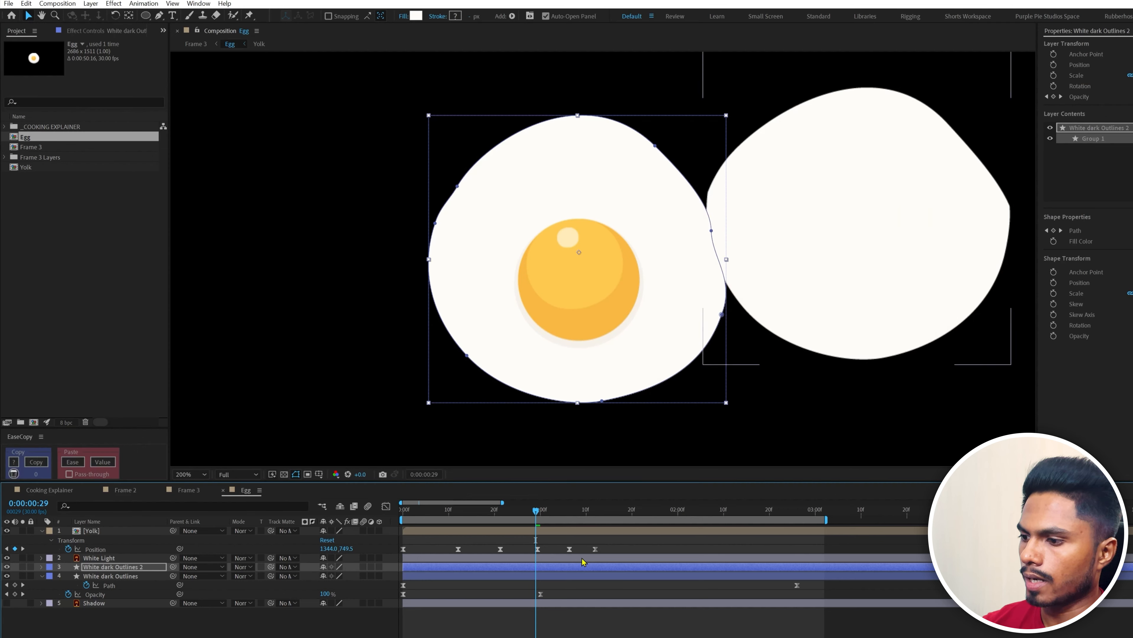
Shift White dark Outlines 2 slightly upward and matte it to White dark Outlines, keeping the matte layer visible.
{"action": "left_click", "coordinate": [570, 567]}
{"action": "left_click_drag", "start_coordinate": [578, 201], "coordinate": [581, 187]}
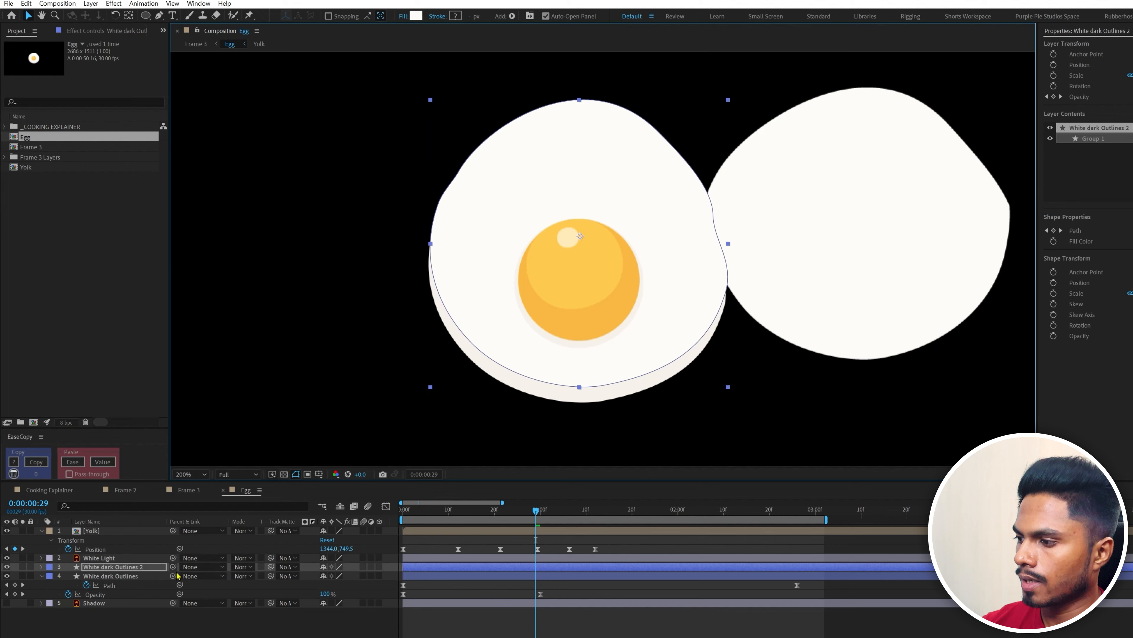
{"action": "left_click_drag", "start_coordinate": [271, 567], "coordinate": [114, 576]}
{"action": "left_click", "coordinate": [6, 576]}
Delete the White Light layer and make the Shadow layer visible.
{"action": "left_click", "coordinate": [92, 557]}
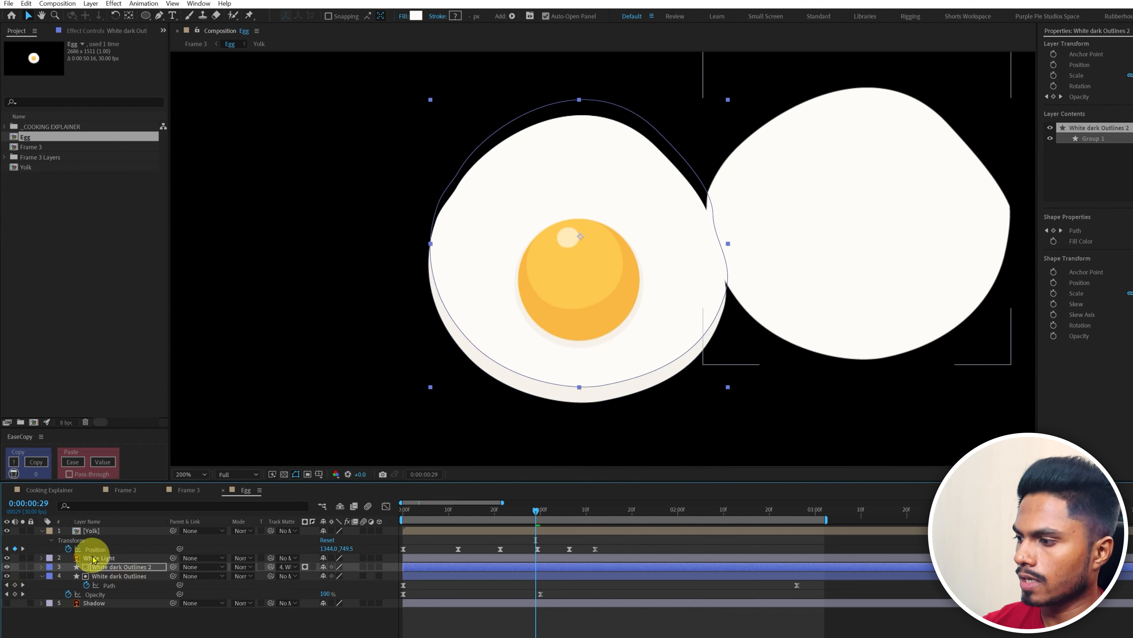
{"action": "key", "text": "Delete"}
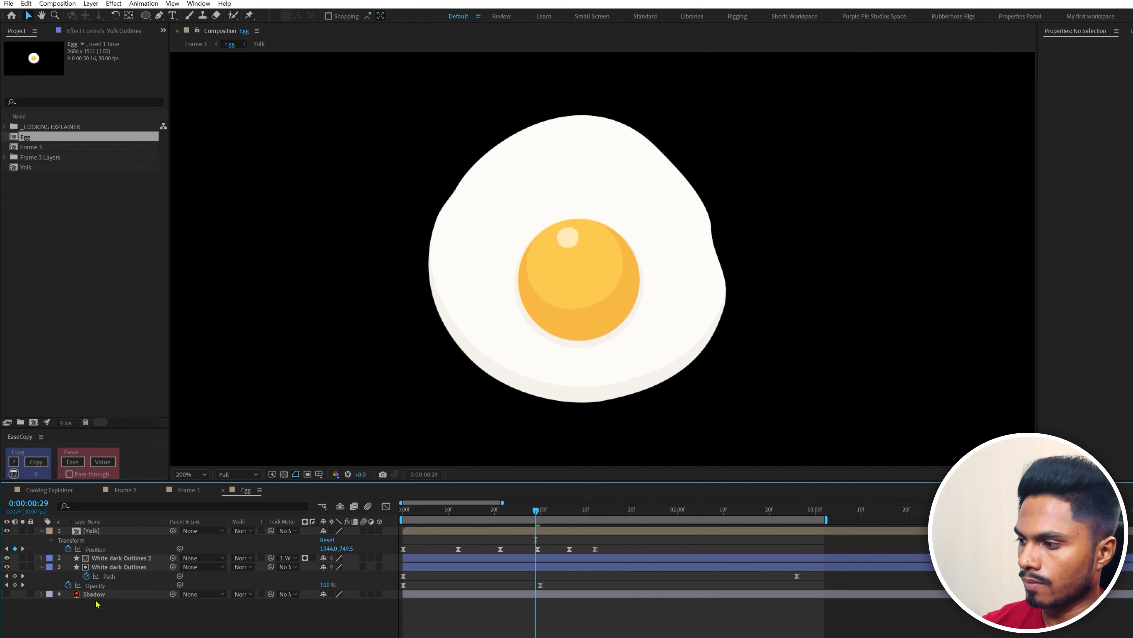
{"action": "left_click", "coordinate": [102, 595]}
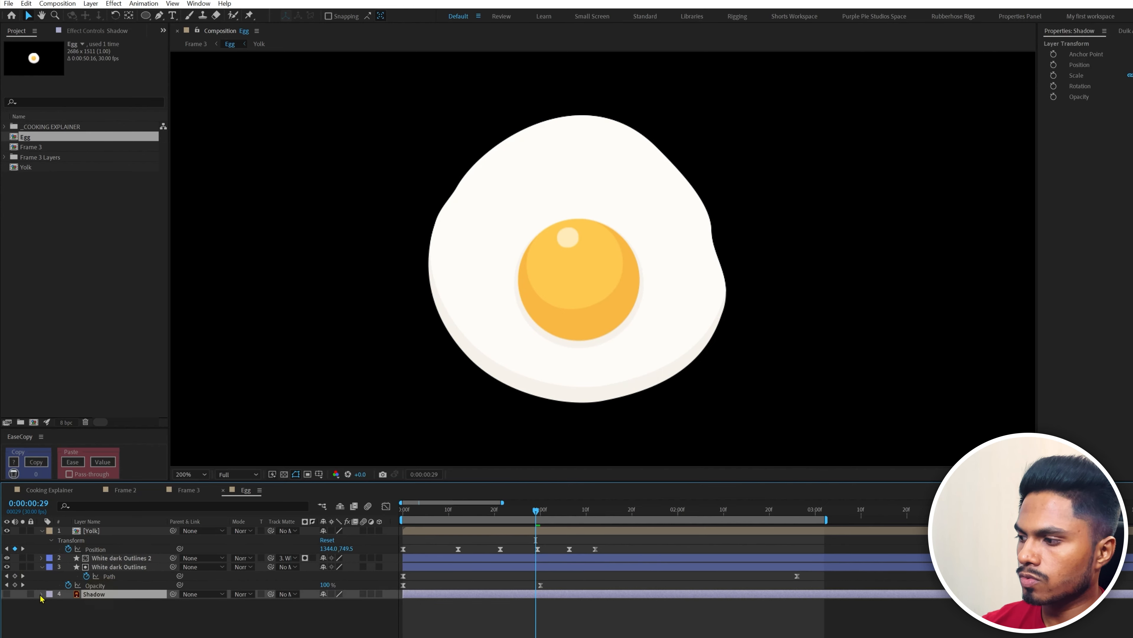
{"action": "left_click", "coordinate": [7, 594]}
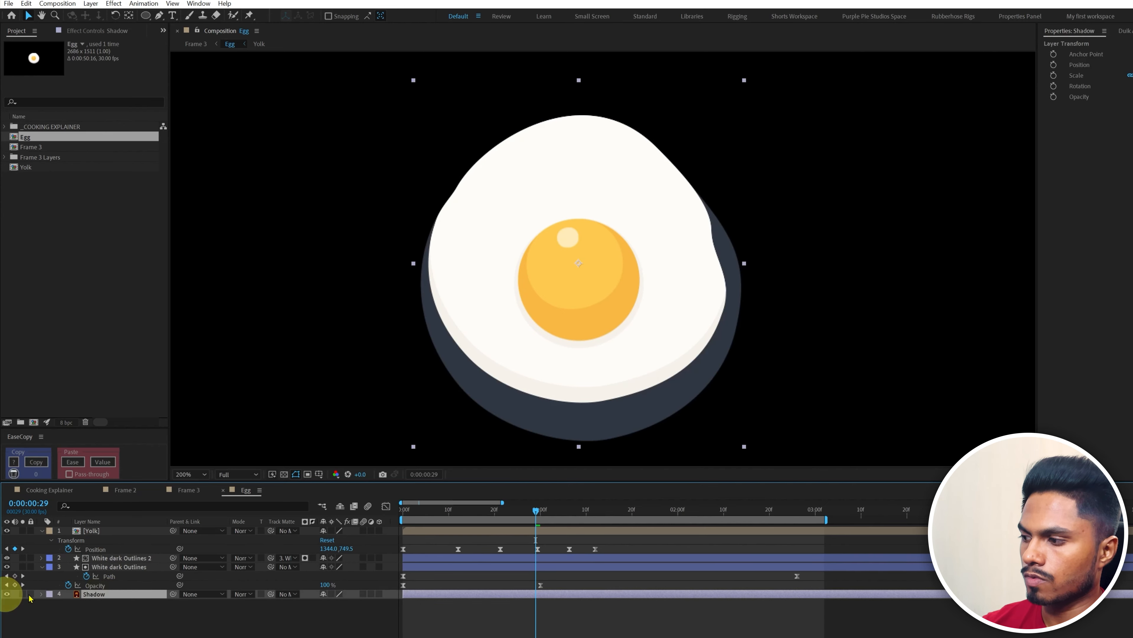
Duplicate White dark Outlines, place the copy directly above the Shadow layer and nudge it slightly downward.
{"action": "left_click", "coordinate": [120, 567]}
{"action": "key", "text": "ctrl+d"}
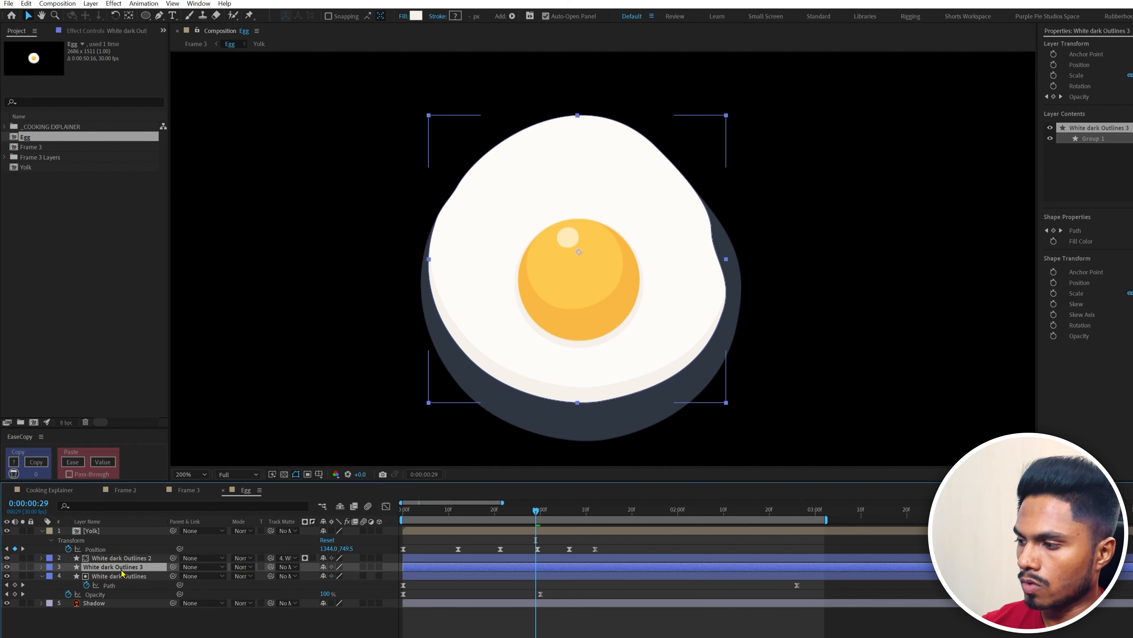
{"action": "left_click_drag", "start_coordinate": [132, 572], "coordinate": [135, 598]}
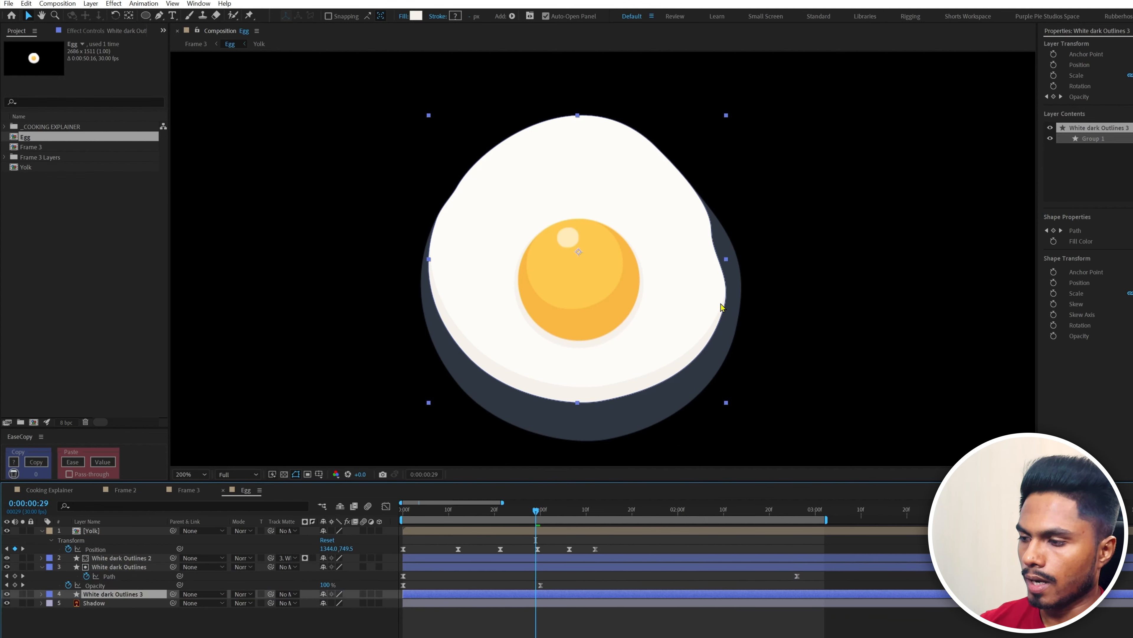
{"action": "key", "text": "shift+Down"}
{"action": "key", "text": "shift+Down"}
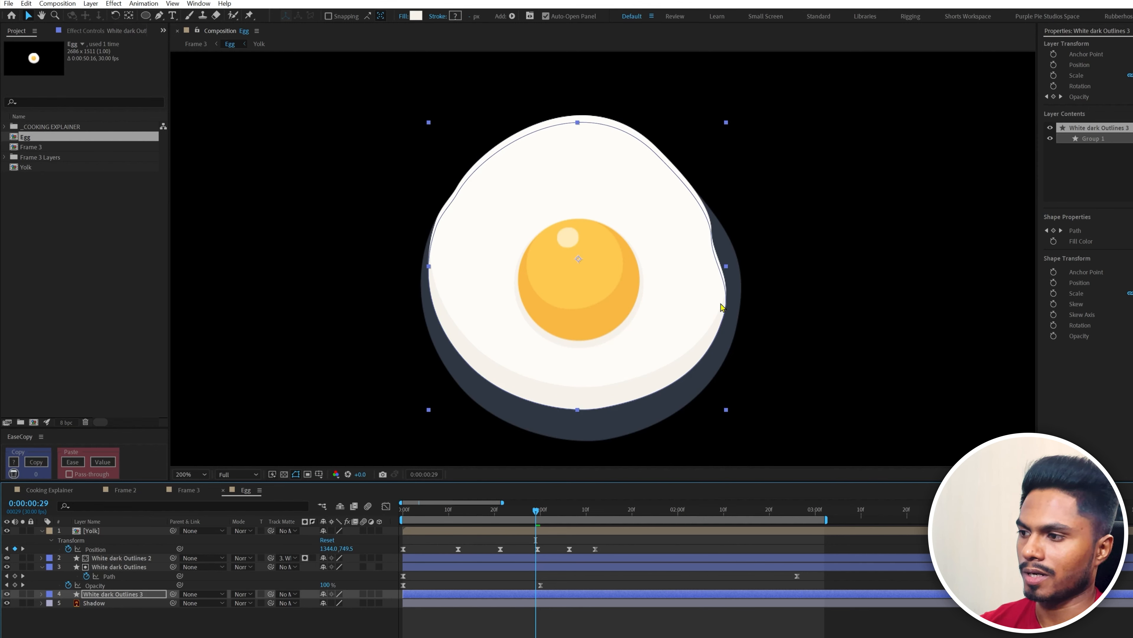
Fill White dark Outlines 3 with the dark blue 303844 sampled from the shadow, and select the original Shadow layer.
{"action": "left_click", "coordinate": [415, 16]}
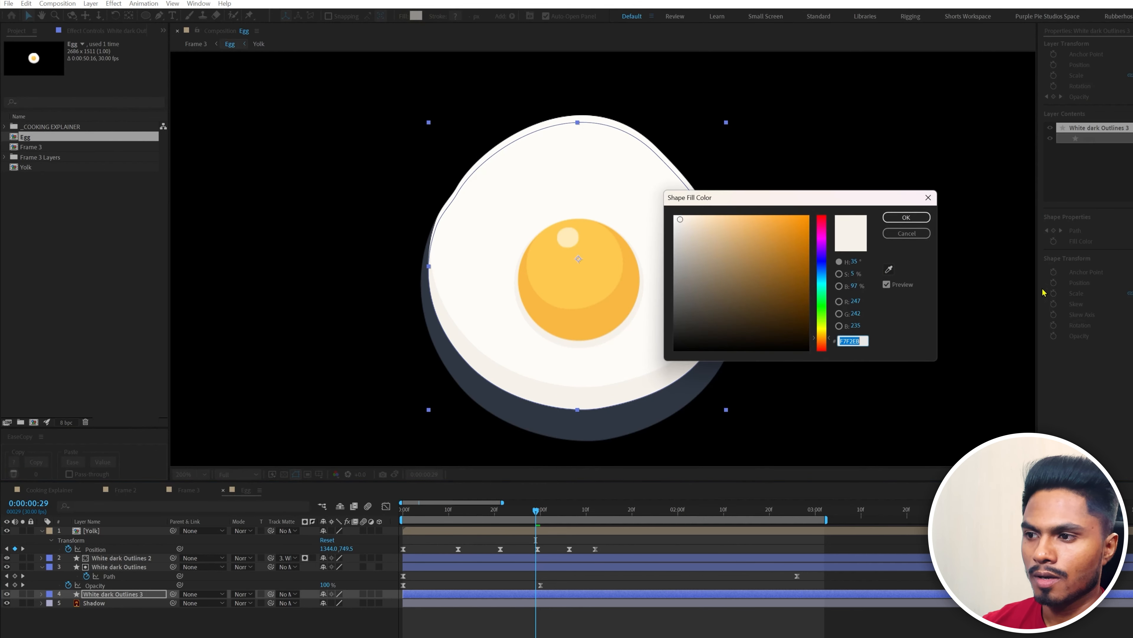
{"action": "left_click", "coordinate": [889, 269]}
{"action": "left_click", "coordinate": [611, 429]}
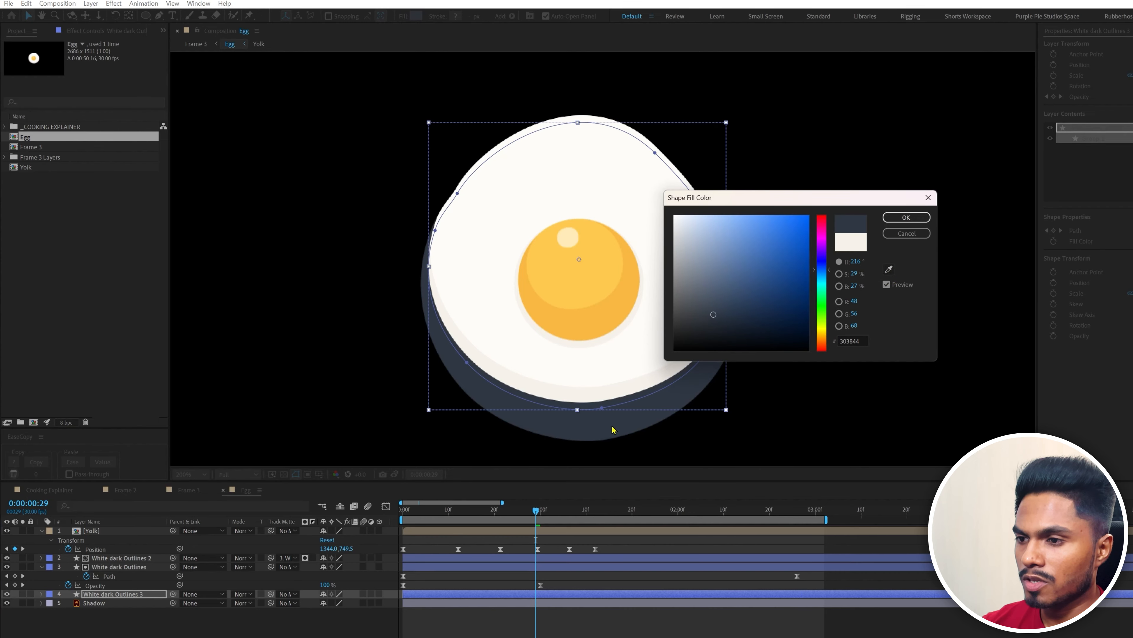
{"action": "left_click", "coordinate": [906, 218]}
{"action": "left_click", "coordinate": [117, 603]}
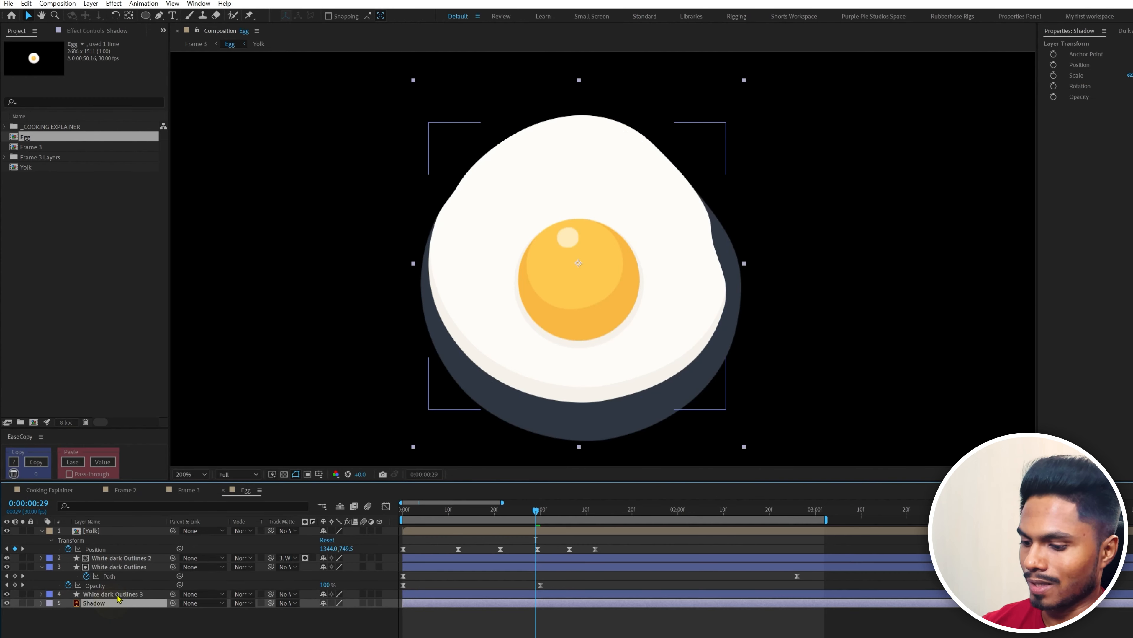
Delete the original Shadow layer and preview the Egg animation from the first frame.
{"action": "key", "text": "Delete"}
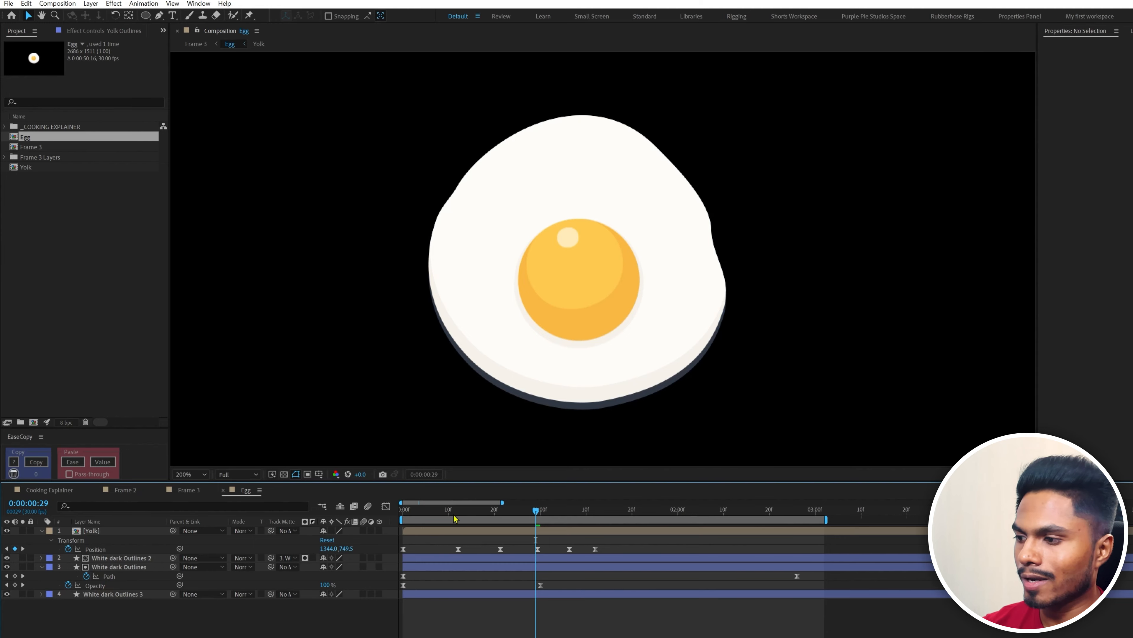
{"action": "key", "text": "Home"}
{"action": "key", "text": "space"}
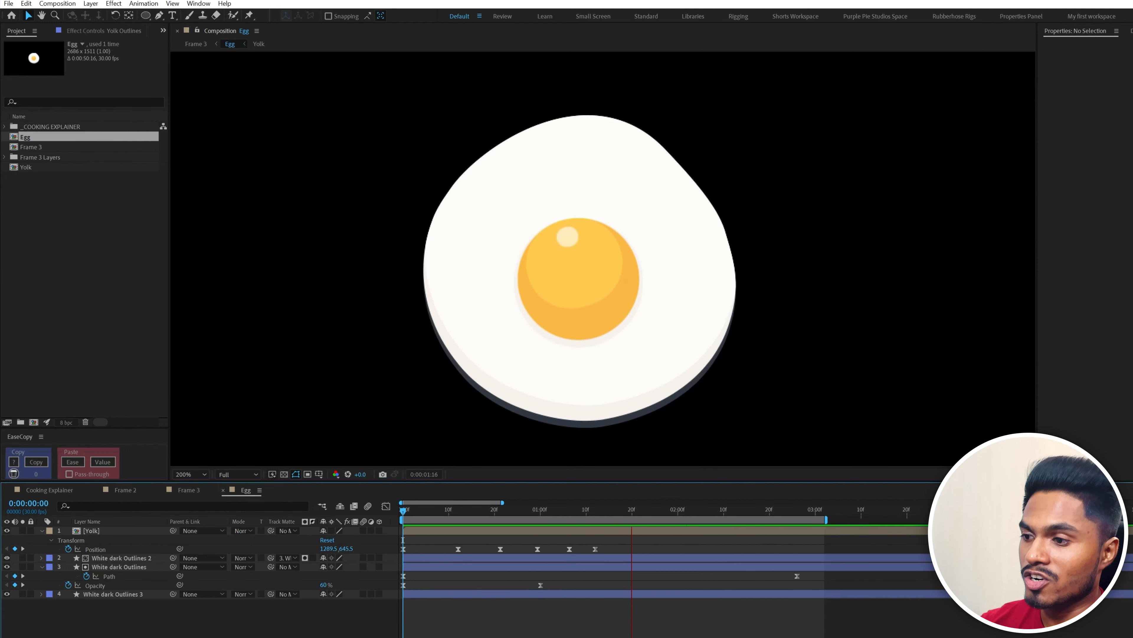
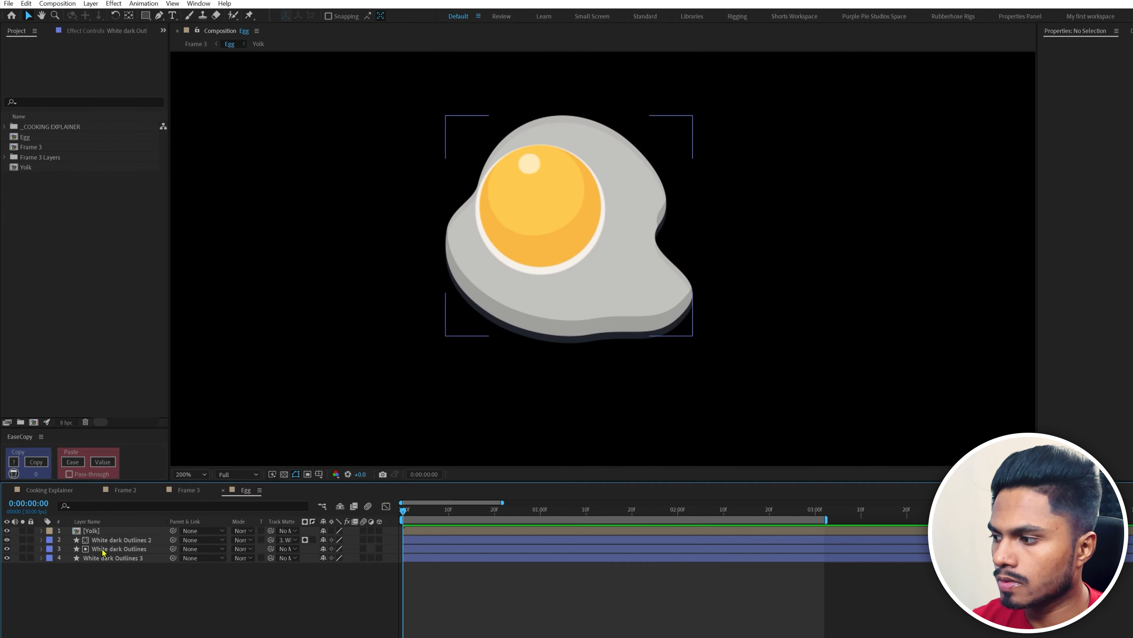
Apply the Roughen Edges effect to White dark Outlines and set its Edge Sharpness to 1.50.
{"action": "left_click", "coordinate": [125, 549]}
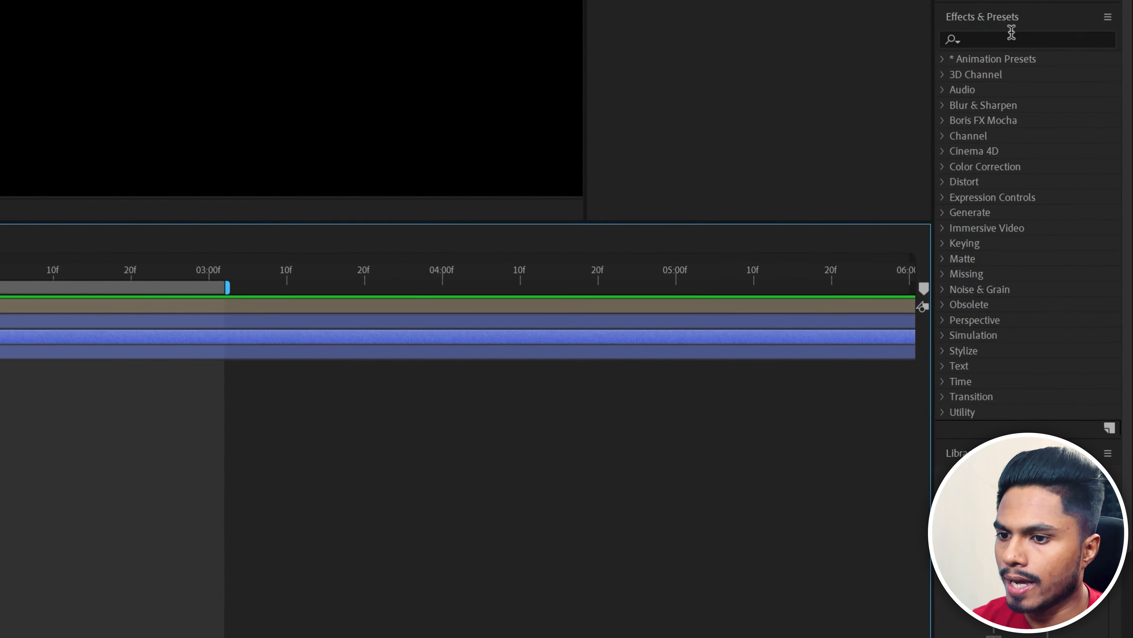
{"action": "left_click", "coordinate": [1011, 37]}
{"action": "type", "text": "rough"}
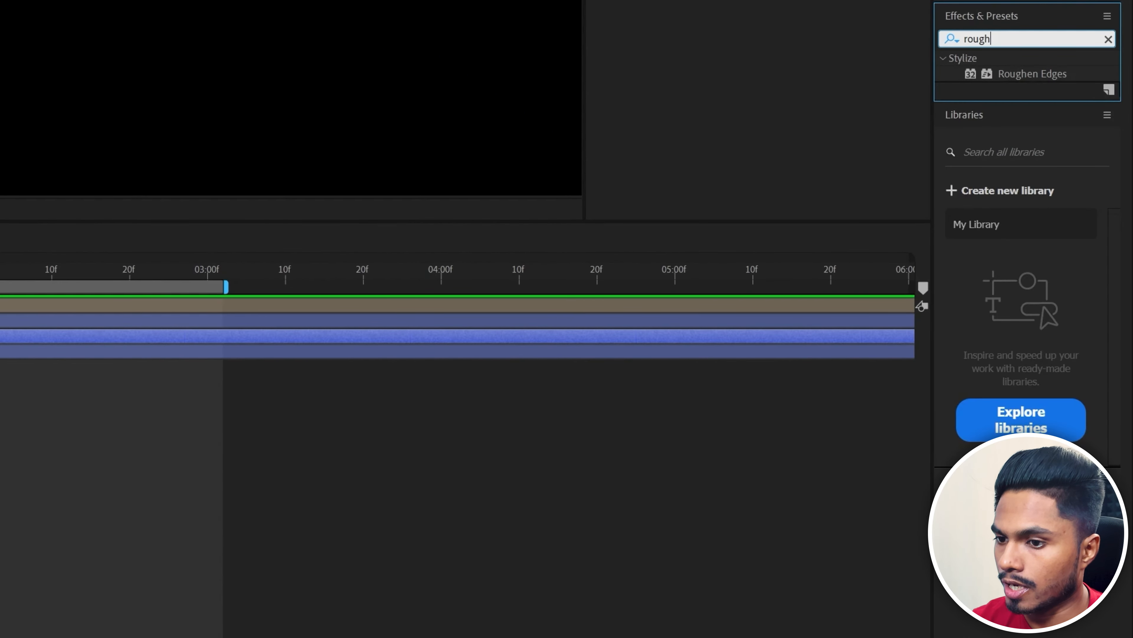
{"action": "left_click", "coordinate": [1013, 75]}
{"action": "double_click", "coordinate": [1032, 101]}
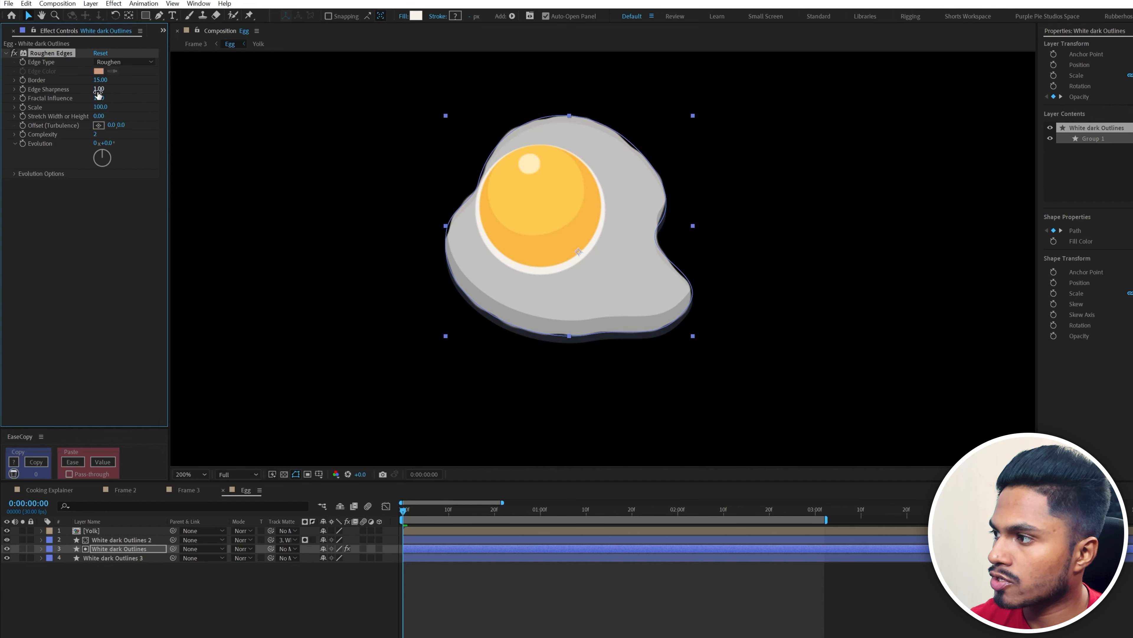
{"action": "left_click", "coordinate": [98, 89]}
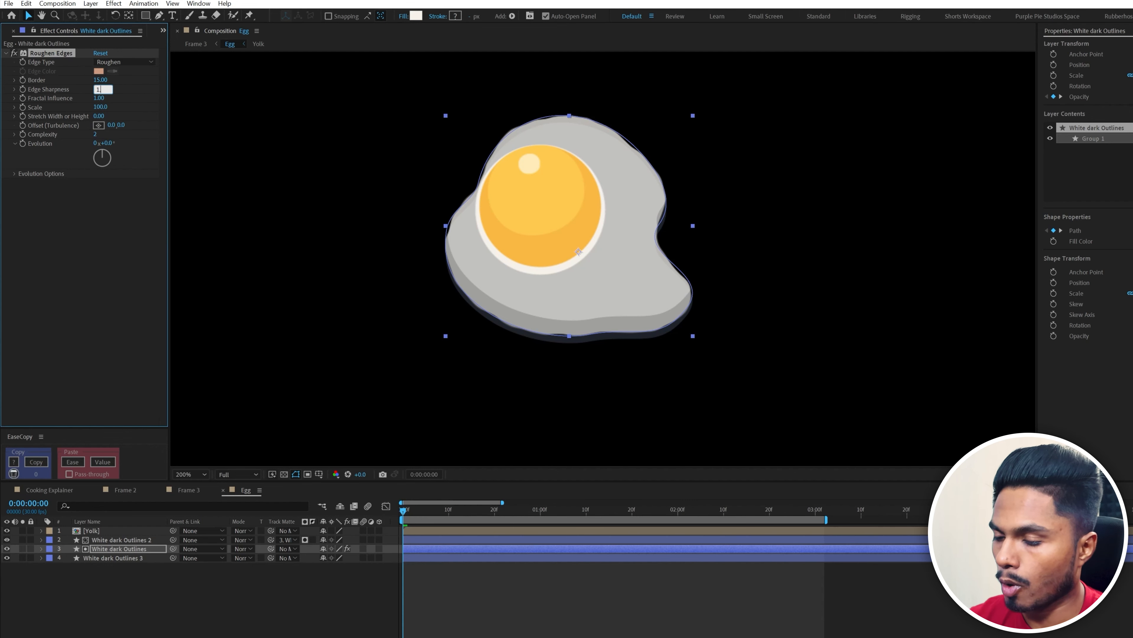
{"action": "key", "text": "Return"}
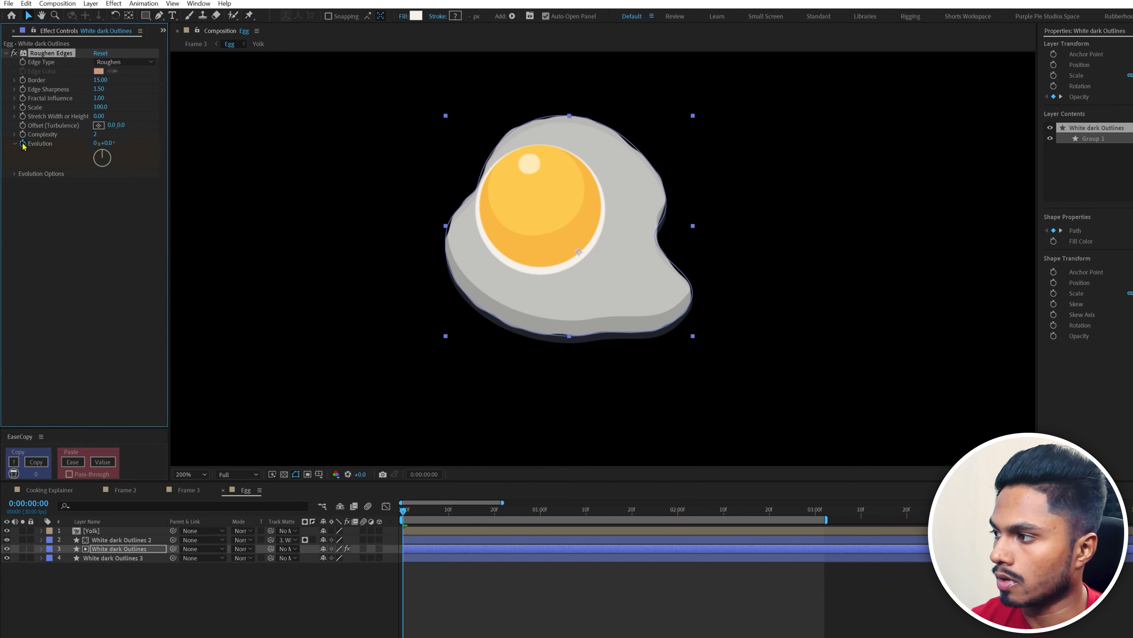
Animate the Roughen Edges Evolution from 0 at the first frame to 2 full revolutions at 0:00:02:27.
{"action": "key", "text": "u"}
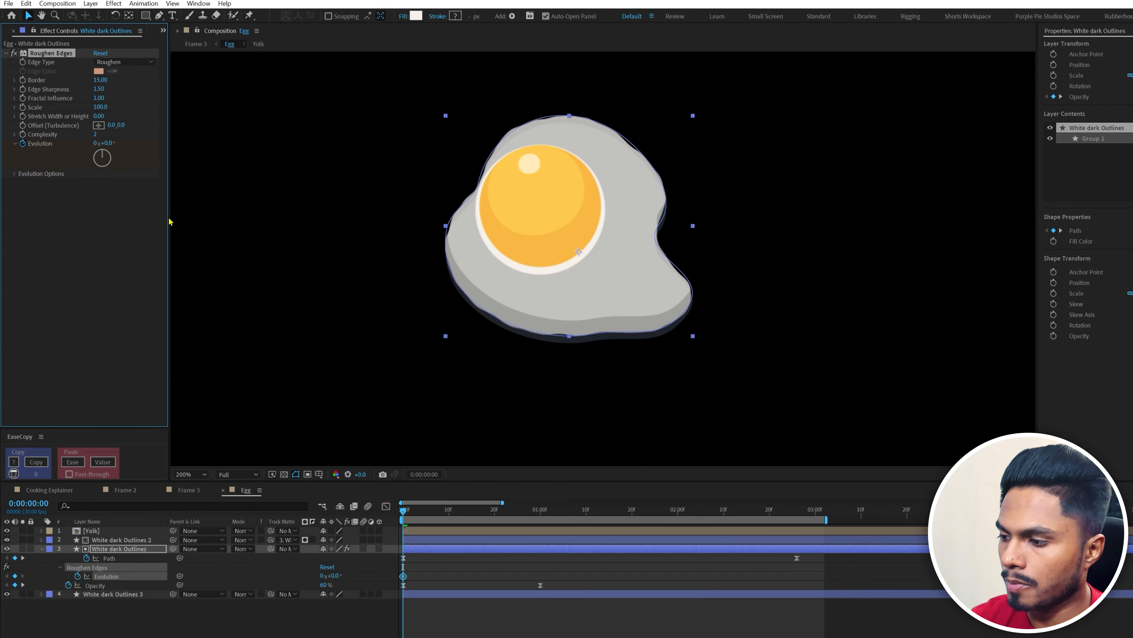
{"action": "left_click_drag", "start_coordinate": [438, 511], "coordinate": [806, 540]}
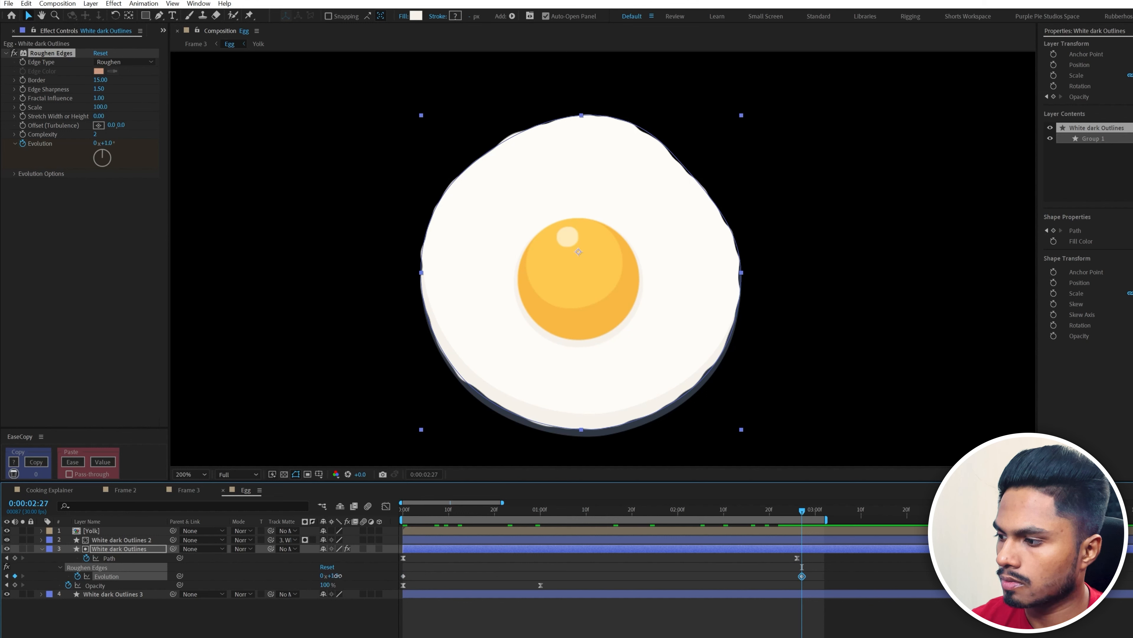
{"action": "left_click", "coordinate": [323, 576]}
{"action": "key", "text": "Return"}
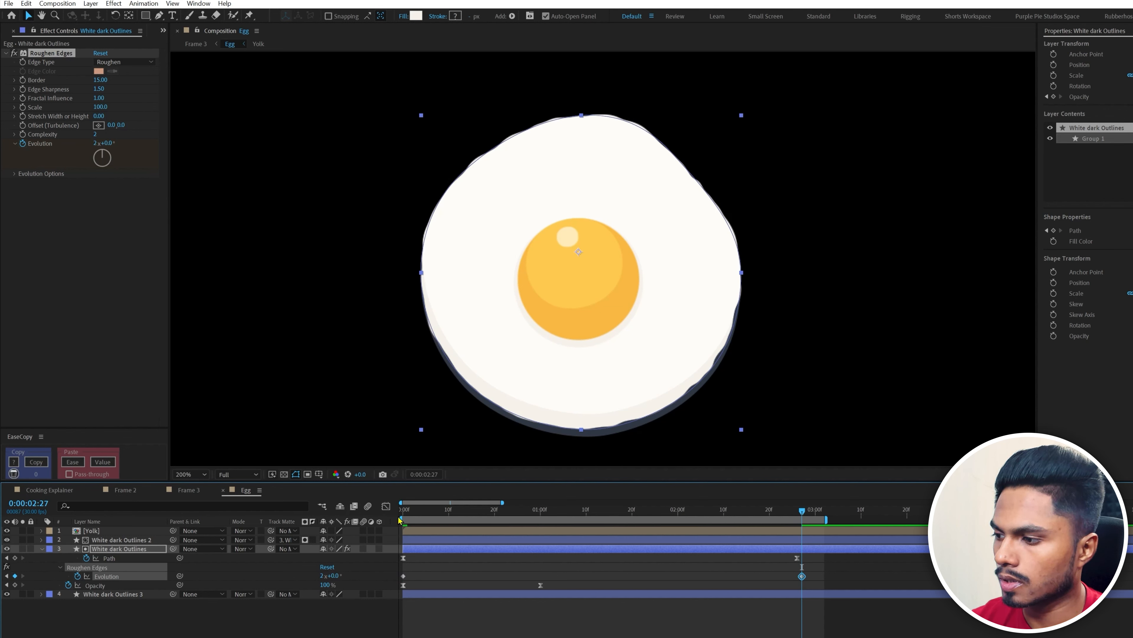
Keyframe the Roughen Edges Border at 15 on the first frame and at 0 on 0:00:02:27.
{"action": "key", "text": "Home"}
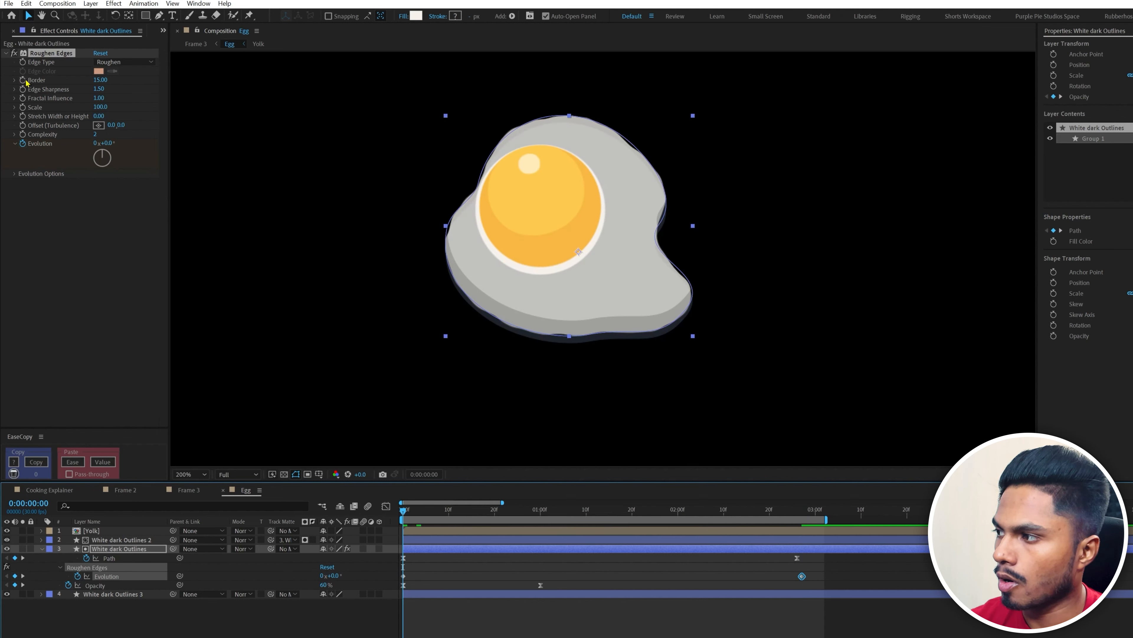
{"action": "left_click", "coordinate": [23, 80]}
{"action": "left_click_drag", "start_coordinate": [796, 510], "coordinate": [802, 516]}
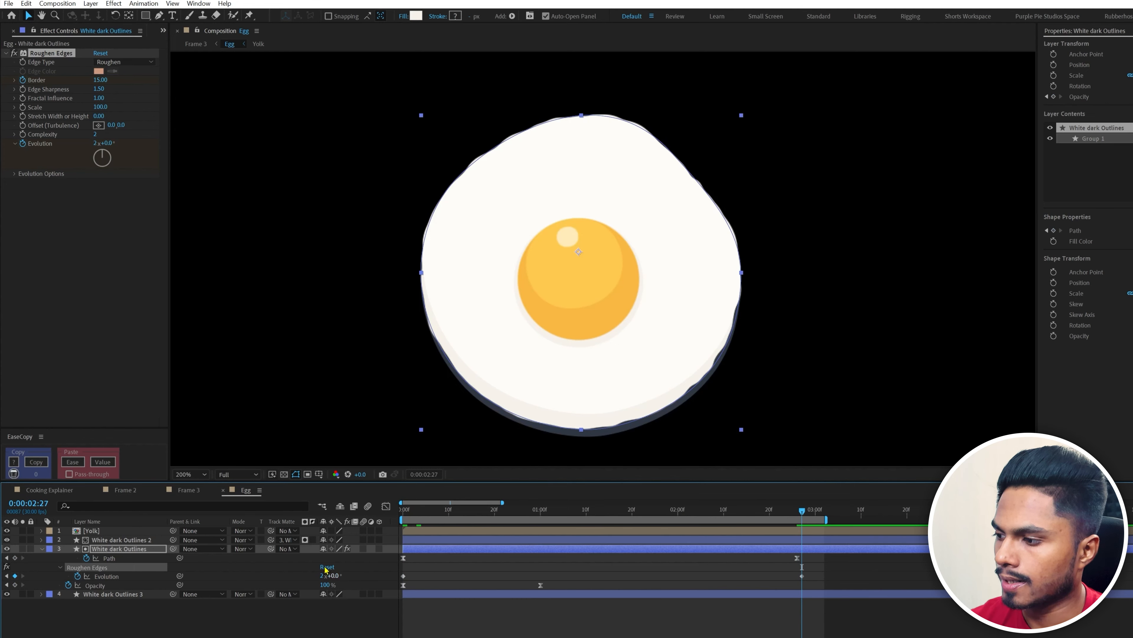
{"action": "left_click", "coordinate": [97, 80]}
{"action": "type", "text": "0"}
{"action": "key", "text": "Return"}
{"action": "key", "text": "u"}
{"action": "key", "text": "u"}
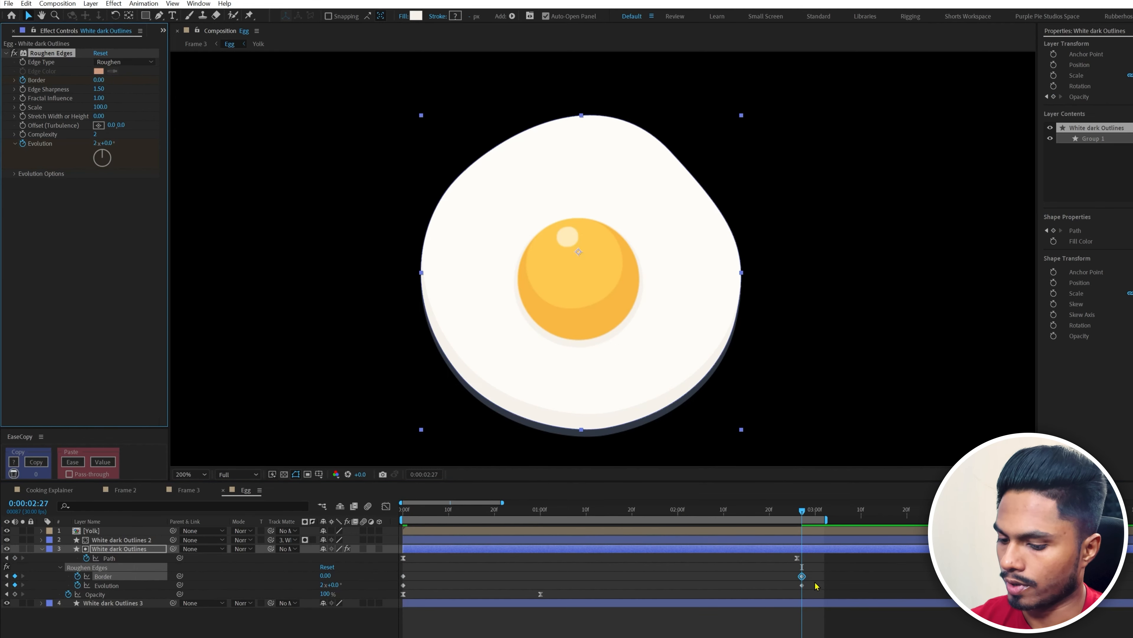
Apply Easy Ease to all Border and Evolution keyframes of White dark Outlines and preview from the first frame.
{"action": "left_click_drag", "start_coordinate": [814, 574], "coordinate": [395, 586]}
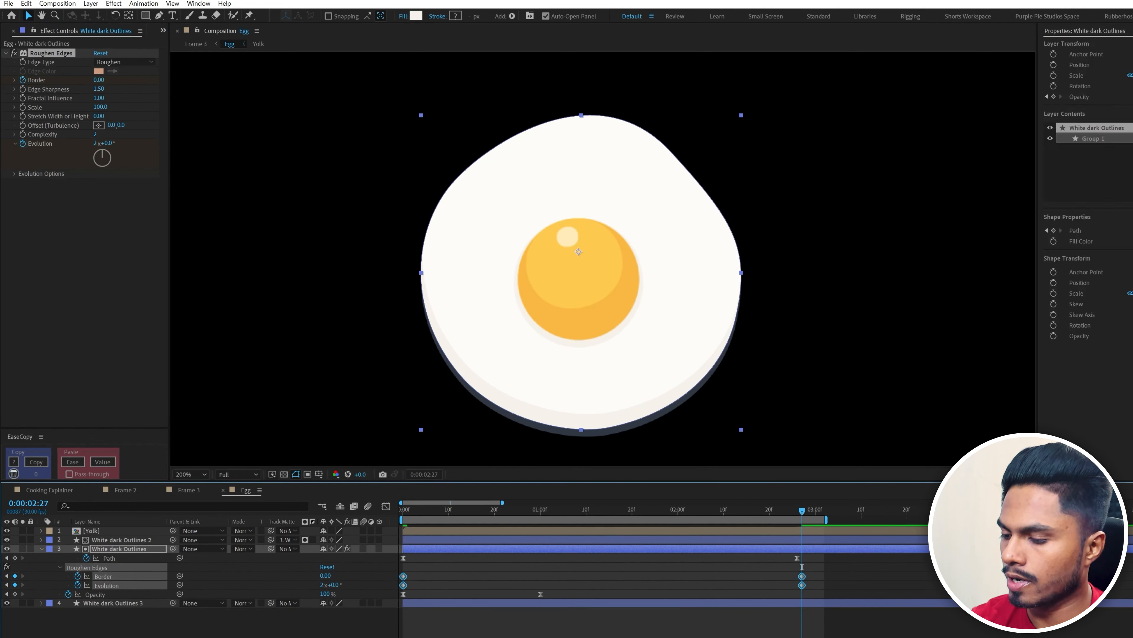
{"action": "key", "text": "F9"}
{"action": "key", "text": "F2"}
{"action": "key", "text": "Home"}
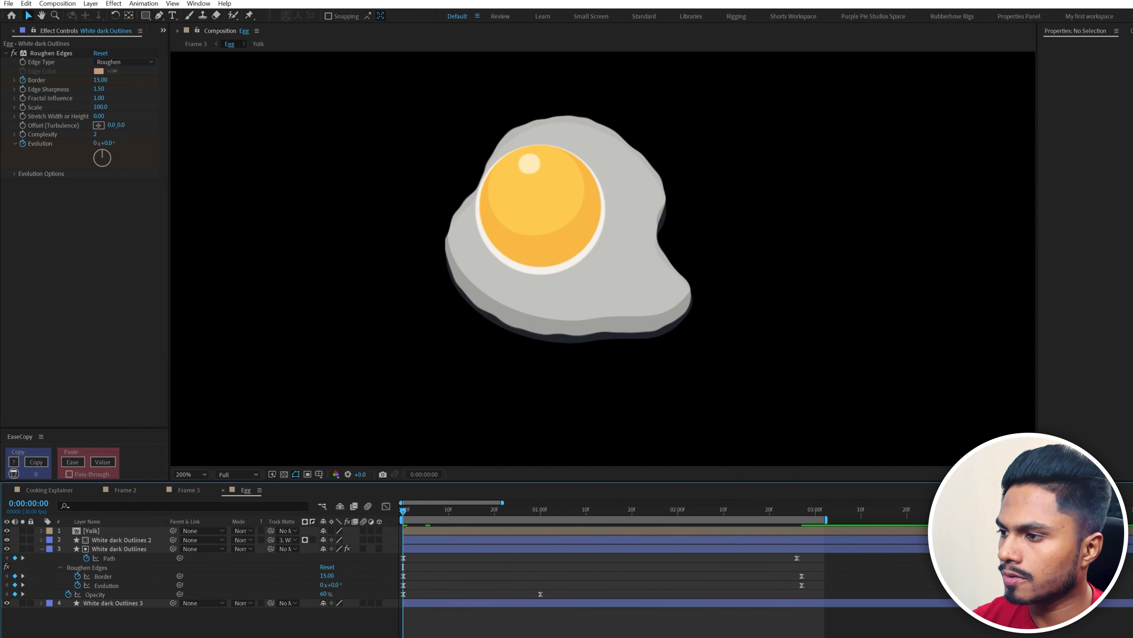
{"action": "key", "text": "space"}
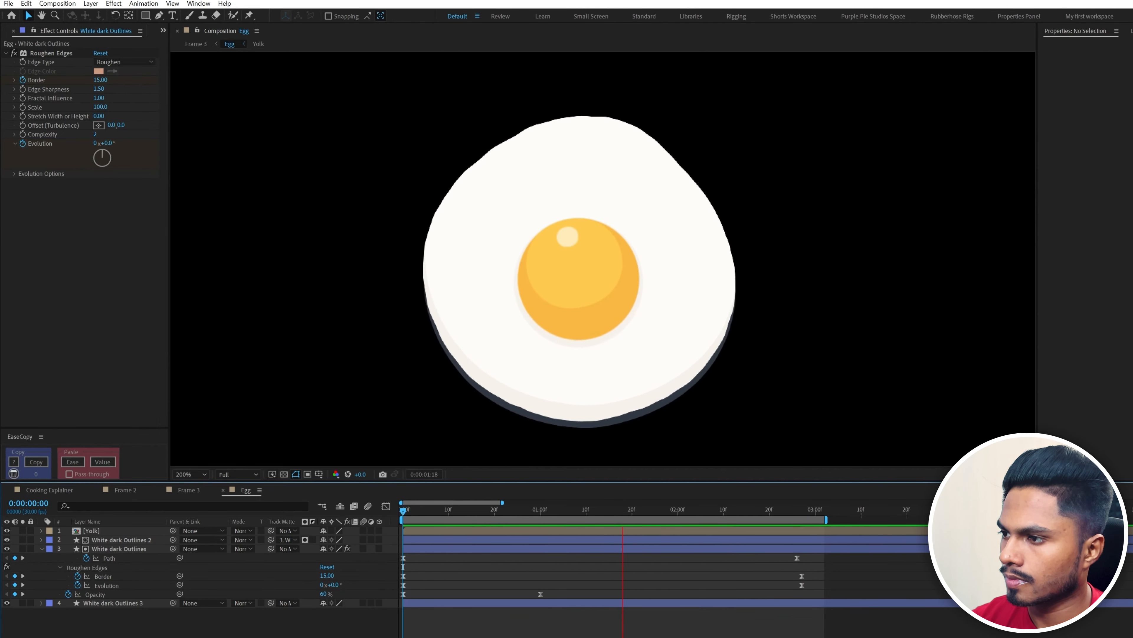